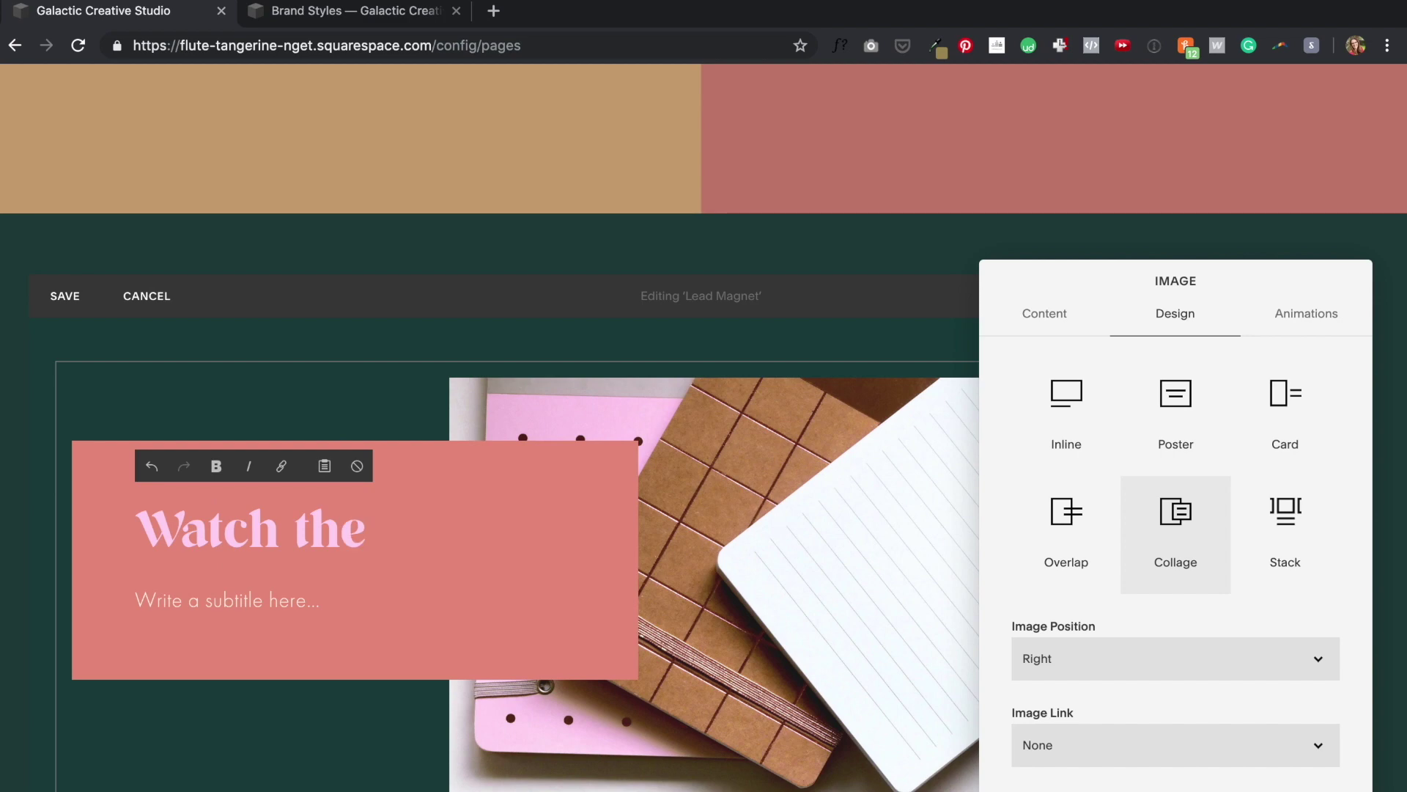
- Title the collage image "Watch our free training right now" and fill its subtitle with Lorem ipsum placeholder text
key("Tab")
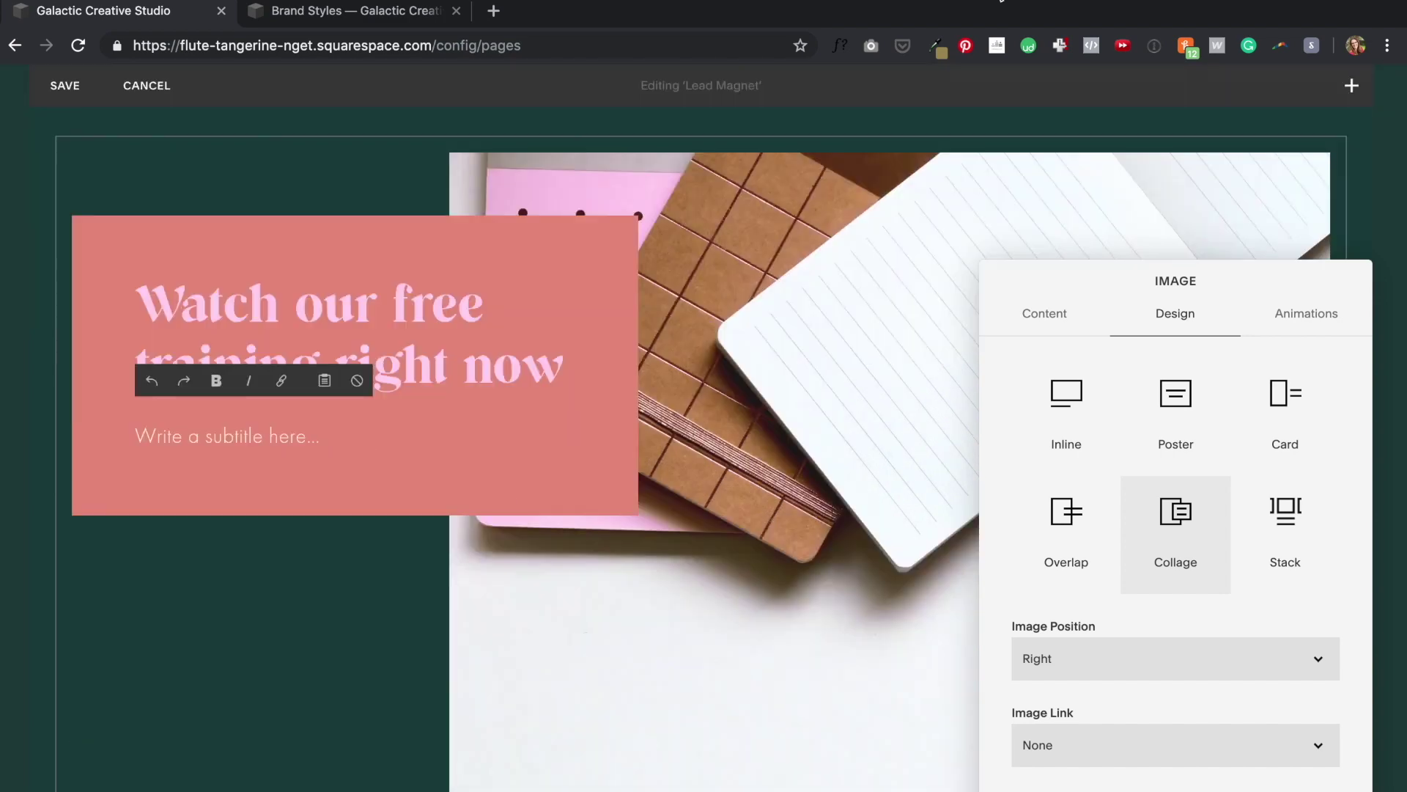
left_click(964, 8)
left_click(731, 207)
type("Lorem ipsum dolor sit amet, consectetur adipisicing elit, sed do eiusmod tempor incididunt ut labore et dolore")
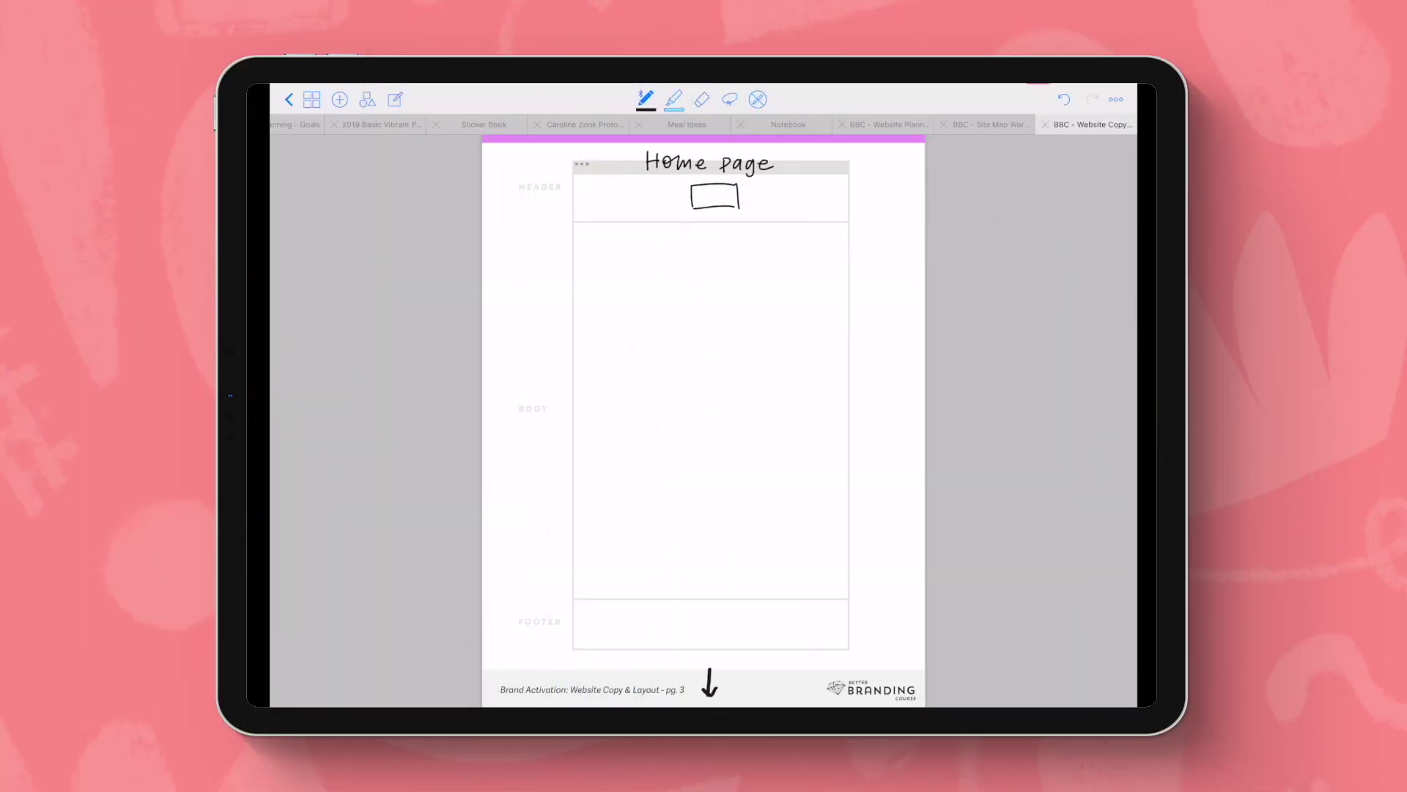
- Sketch three short navigation dashes to the left of the logo box in the Home page wireframe's header
left_click_drag(584, 194, 599, 193)
left_click_drag(610, 196, 623, 196)
left_click_drag(637, 196, 648, 198)
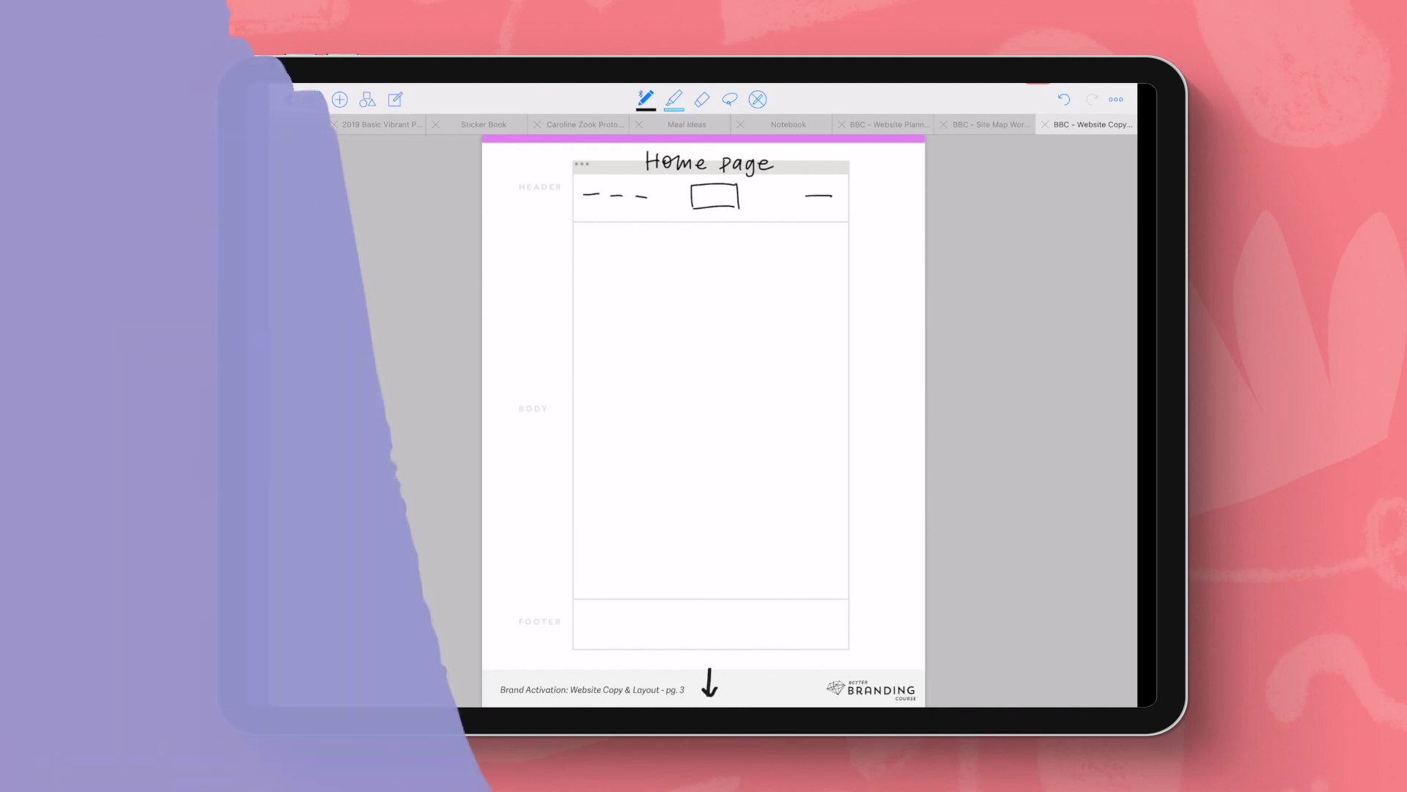
- Sketch the first body section as an image box with text lines above a divider, and annotate it "intro/brand bio"
left_click_drag(577, 302, 780, 306)
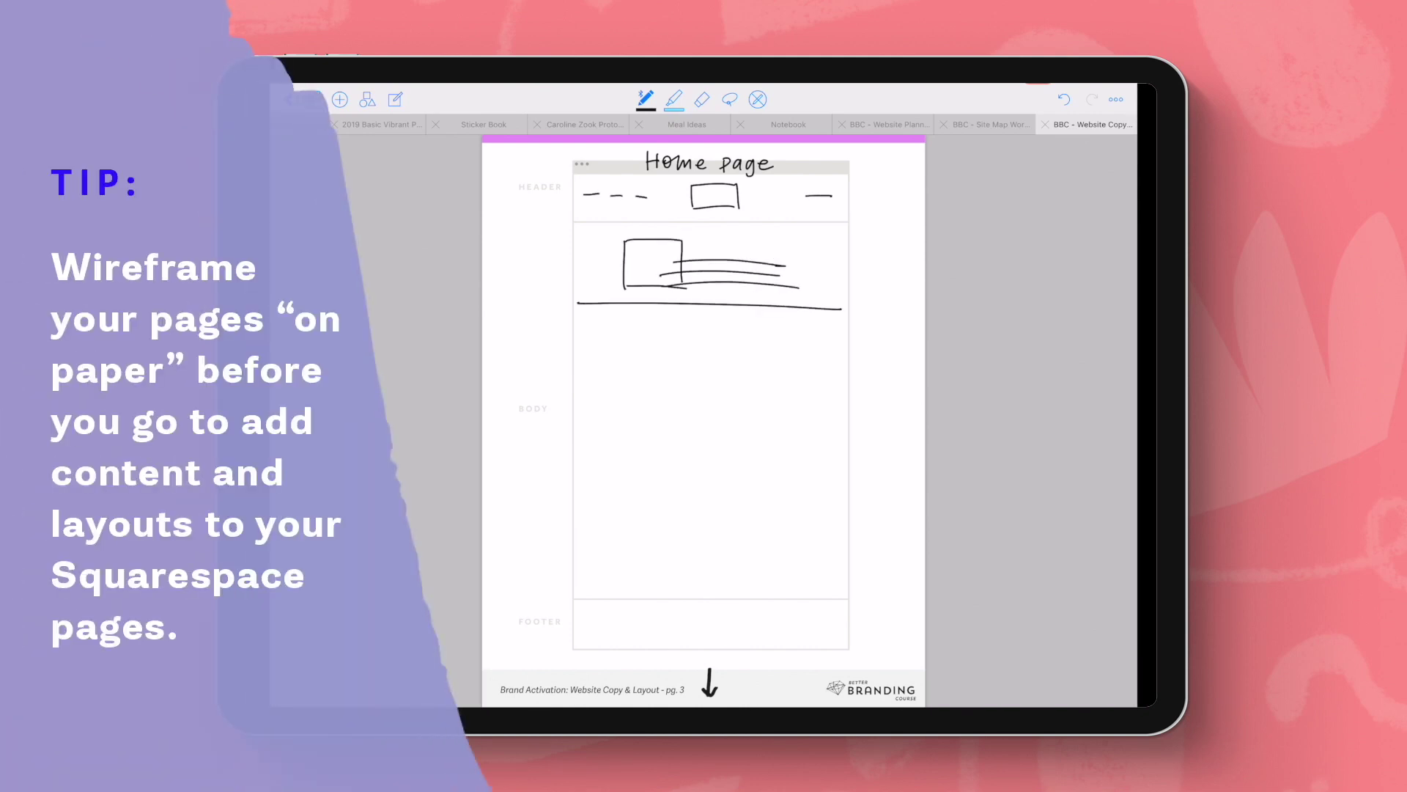
mouse_move(894, 241)
left_mouse_down()
mouse_move(903, 252)
mouse_move(859, 270)
left_mouse_up()
left_click_drag(869, 262, 875, 263)
left_click_drag(884, 263, 907, 271)
left_click_drag(883, 273, 883, 285)
left_click_drag(895, 278, 895, 286)
left_click_drag(966, 334, 982, 331)
- Close off a second wireframe section with a line and fill it with the heading "ABOUT" and three centred text lines
left_click_drag(523, 467, 877, 476)
left_click_drag(661, 396, 695, 388)
left_click_drag(697, 390, 732, 387)
mouse_move(740, 381)
left_mouse_down()
mouse_move(742, 396)
mouse_move(751, 366)
left_mouse_up()
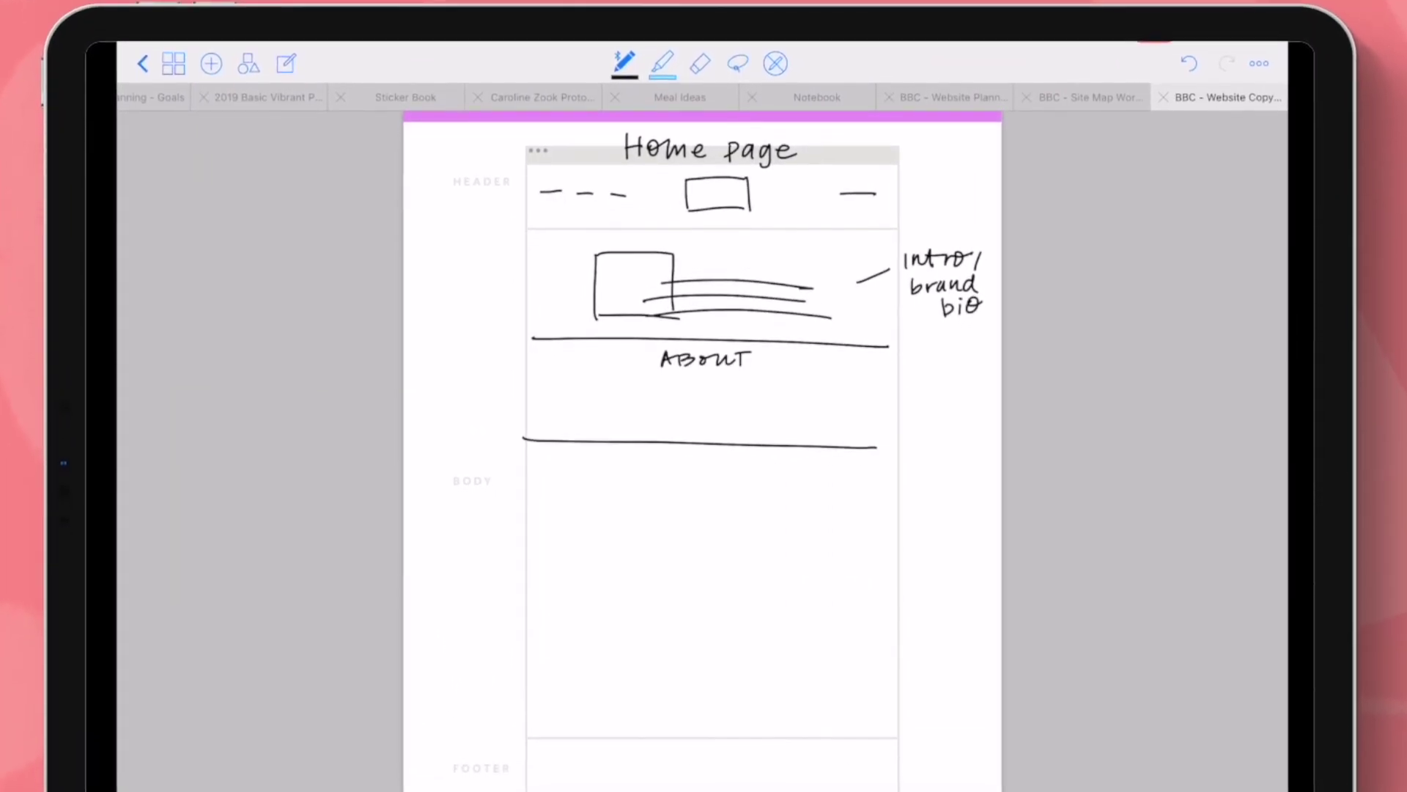
left_click_drag(635, 398, 771, 402)
left_click_drag(651, 409, 753, 410)
left_click_drag(665, 425, 743, 424)
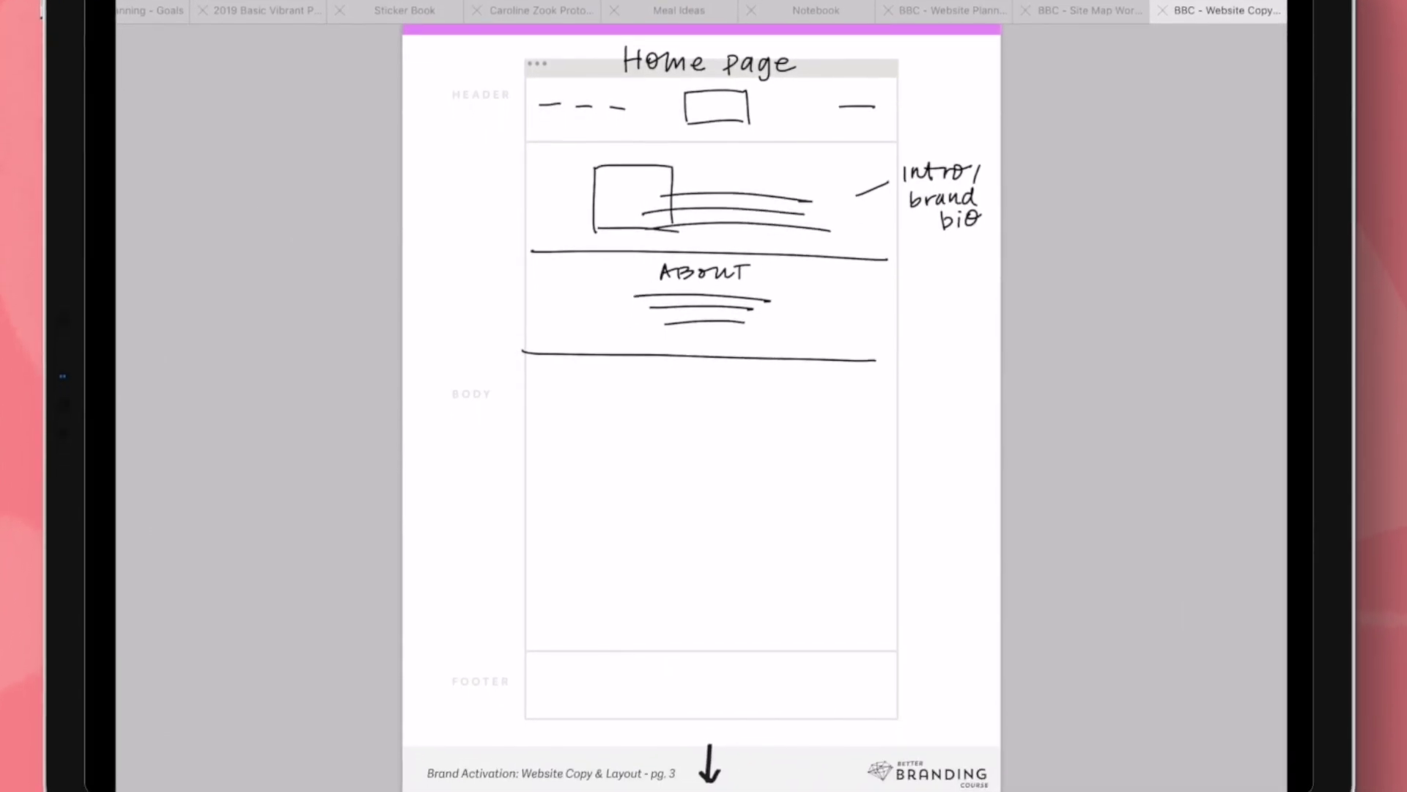
- Handwrite a heading beginning "Two ways to" below the ABOUT section of the wireframe
left_click_drag(625, 345, 636, 345)
left_click_drag(629, 346, 629, 358)
left_click_drag(637, 348, 663, 348)
left_click_drag(680, 348, 721, 358)
left_click_drag(738, 350, 756, 350)
mouse_move(763, 344)
left_mouse_down()
mouse_move(788, 351)
mouse_move(808, 321)
left_mouse_up()
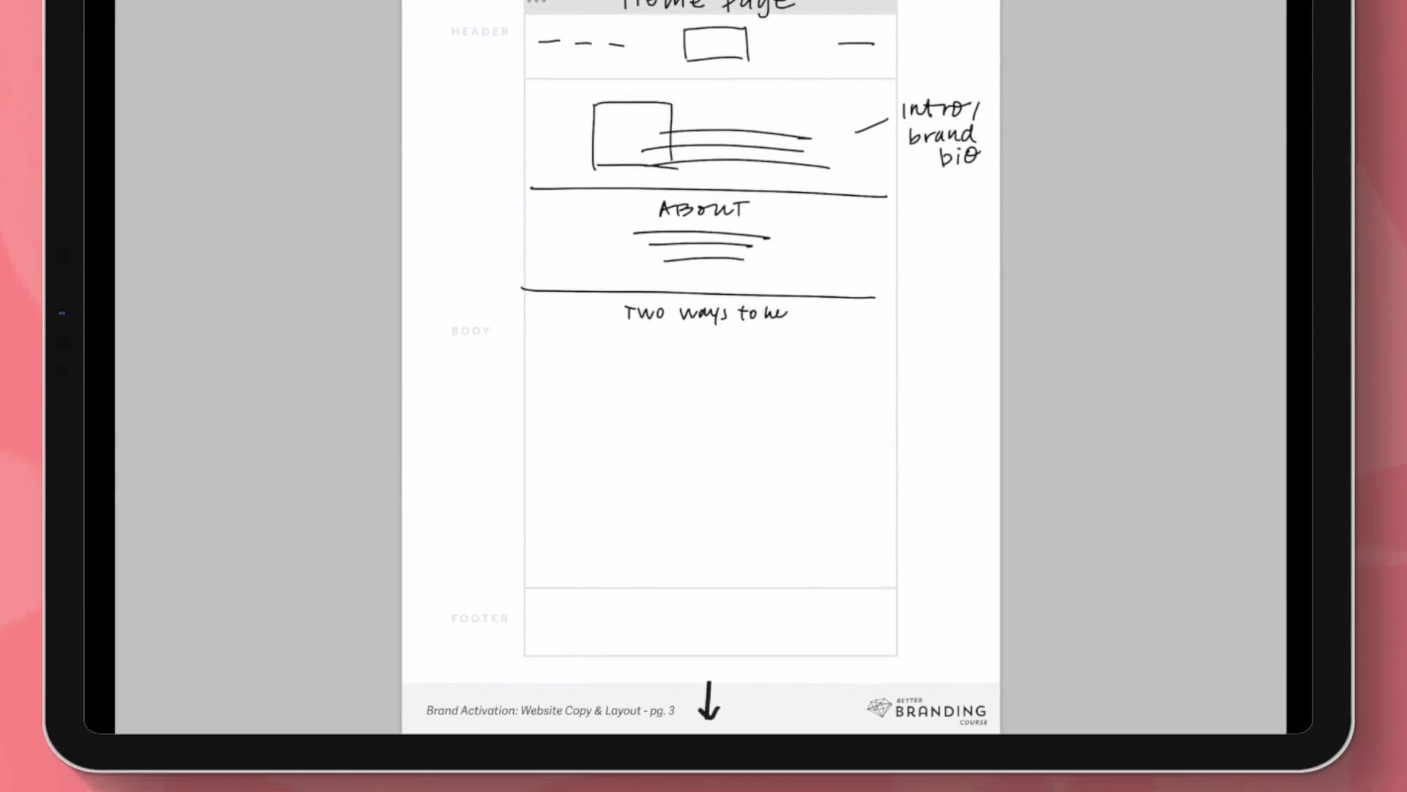
- Draw a divider below the "Two ways to" section, split it into two columns with a vertical line and sketch content in the first column
left_click_drag(532, 427, 885, 457)
left_click_drag(706, 336, 704, 440)
left_click_drag(569, 365, 589, 366)
left_click_drag(606, 335, 629, 349)
left_click_drag(632, 341, 652, 355)
left_click_drag(612, 362, 624, 375)
left_click_drag(642, 362, 632, 376)
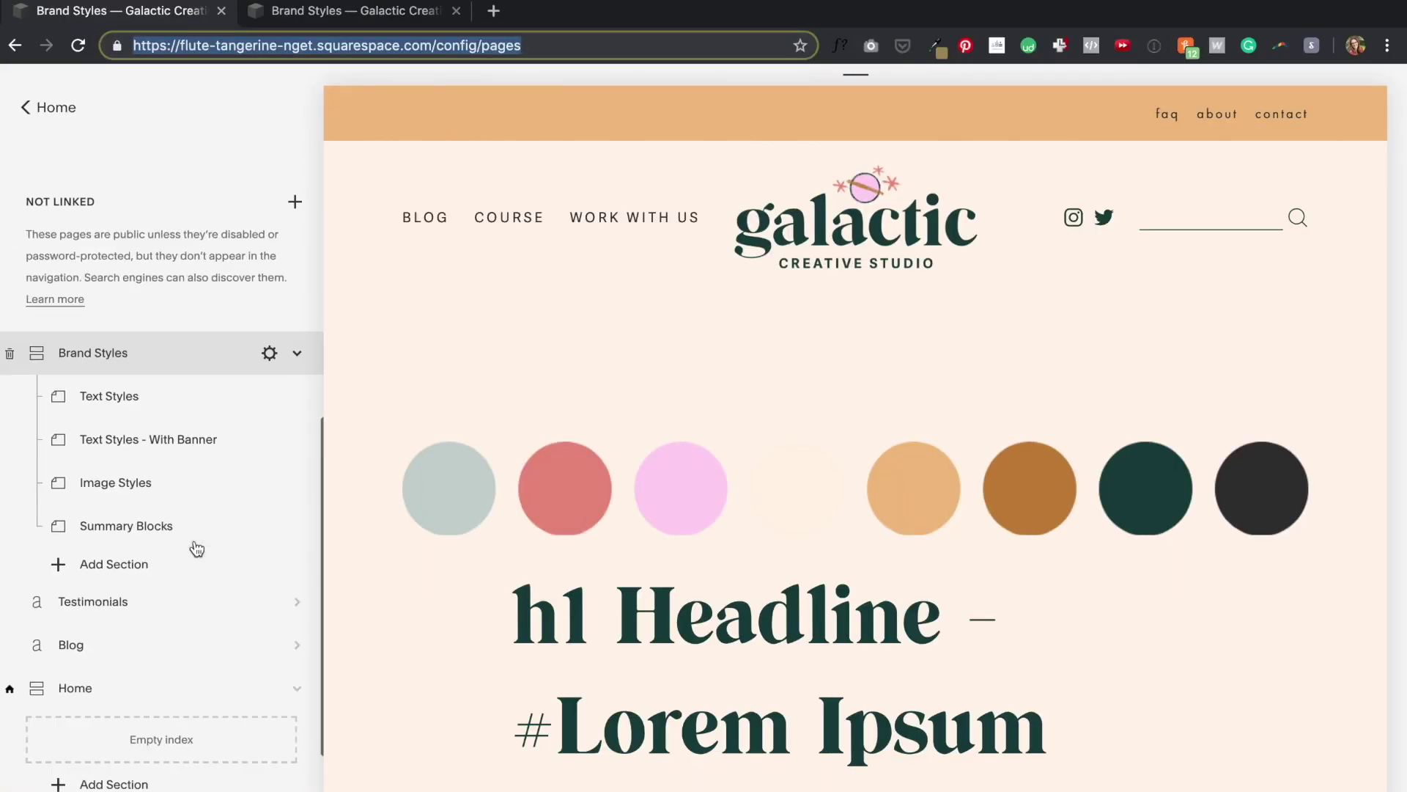
- In Squarespace, add a blank section named Intro to the Home index page
scroll(203, 568, "down", 3)
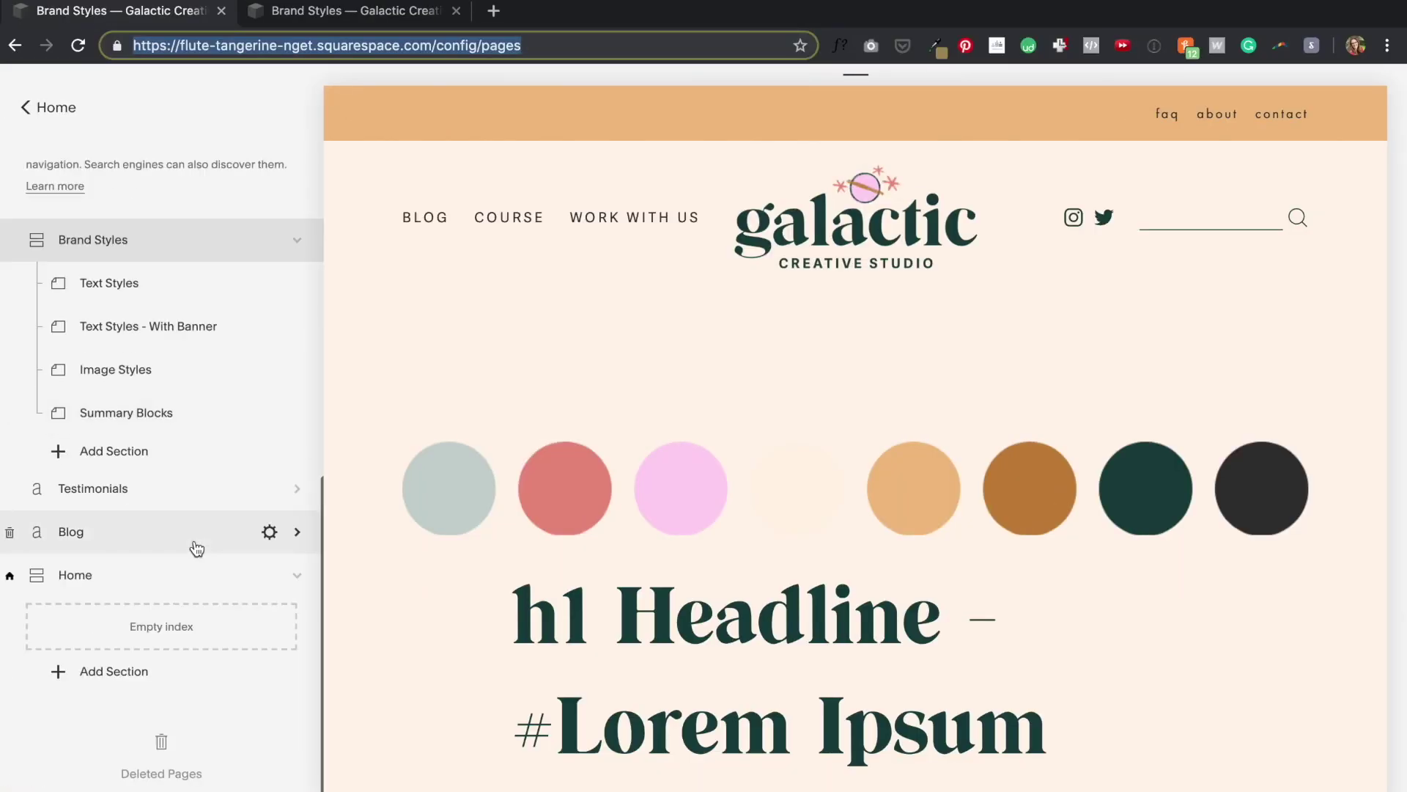
left_click(126, 579)
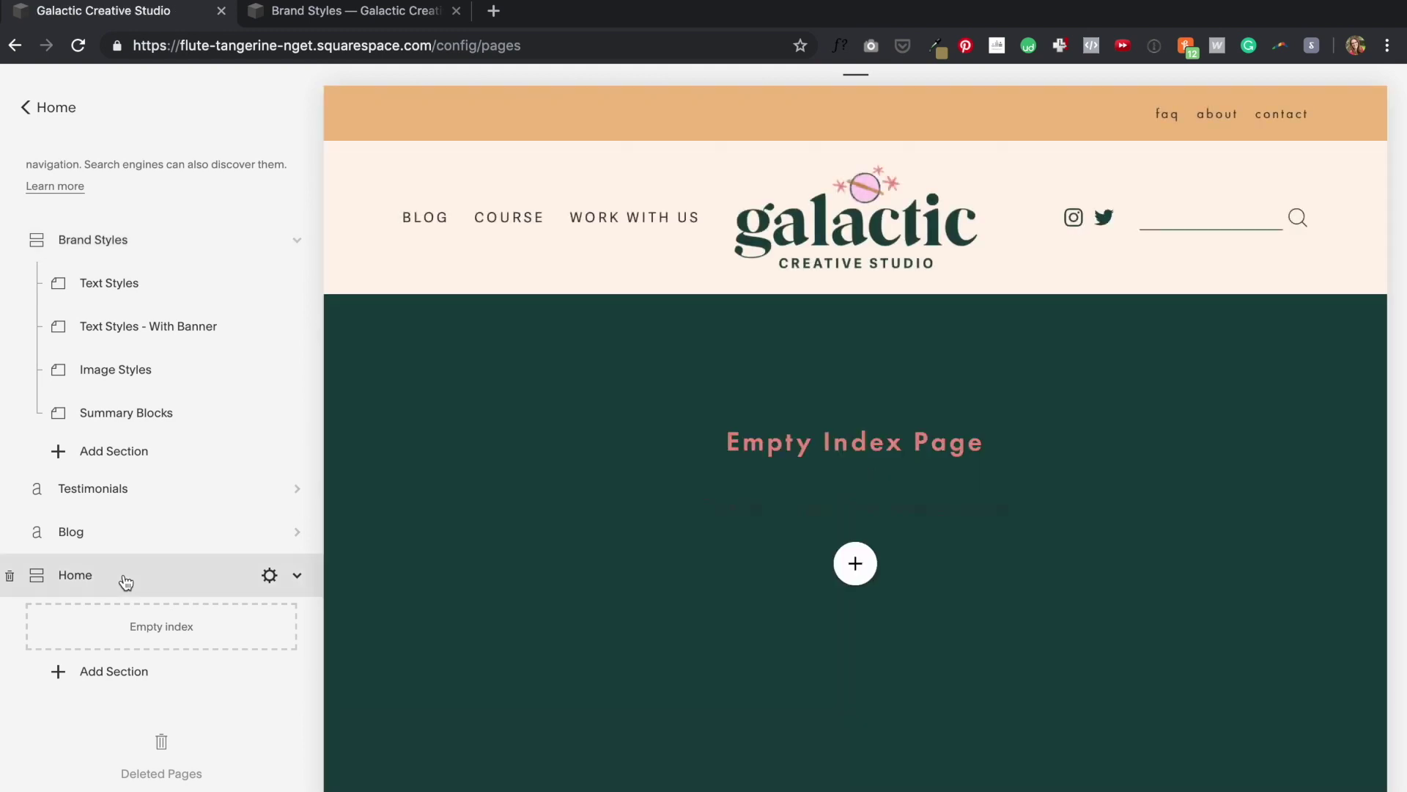
left_click(94, 674)
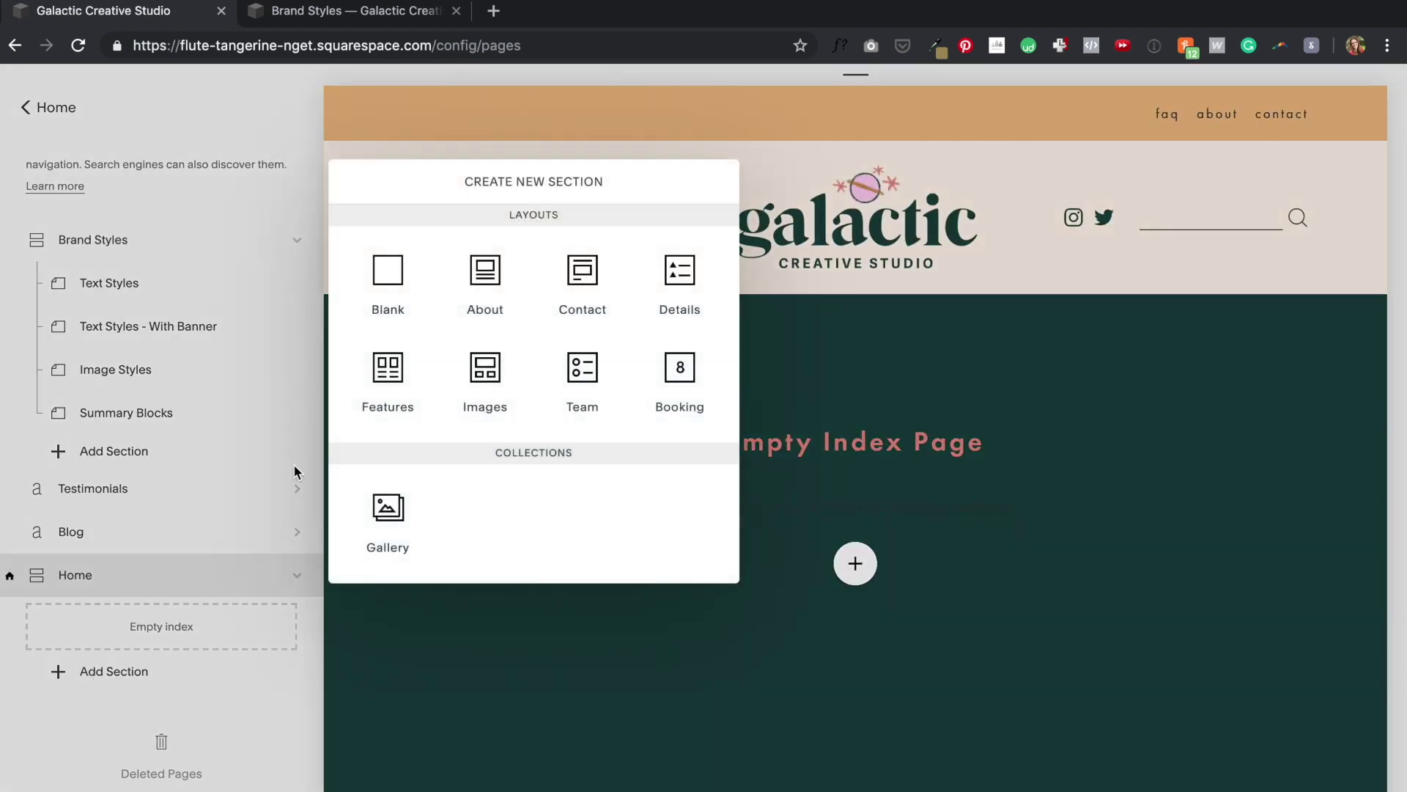
left_click(405, 278)
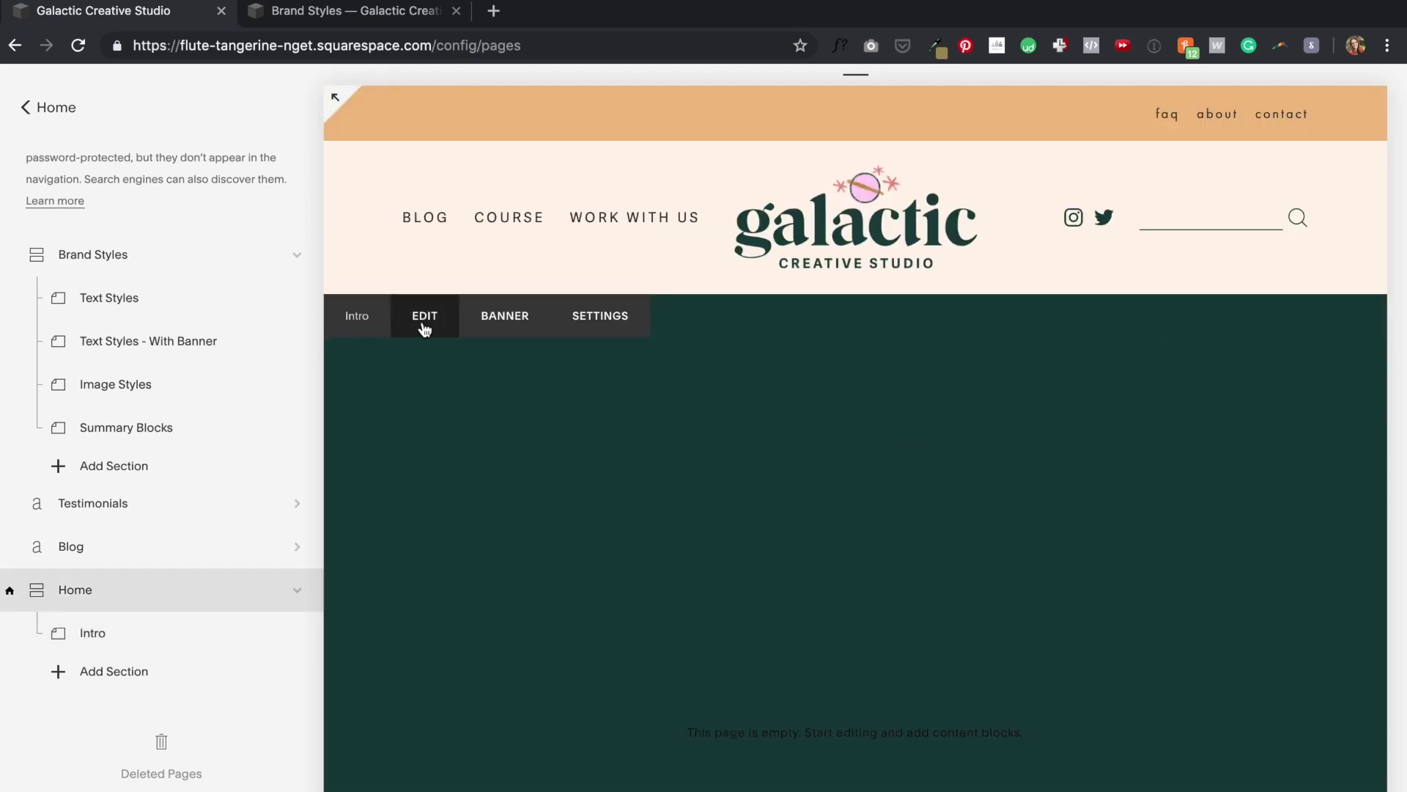
- Open the Intro section for editing and insert an image block
left_click(423, 320)
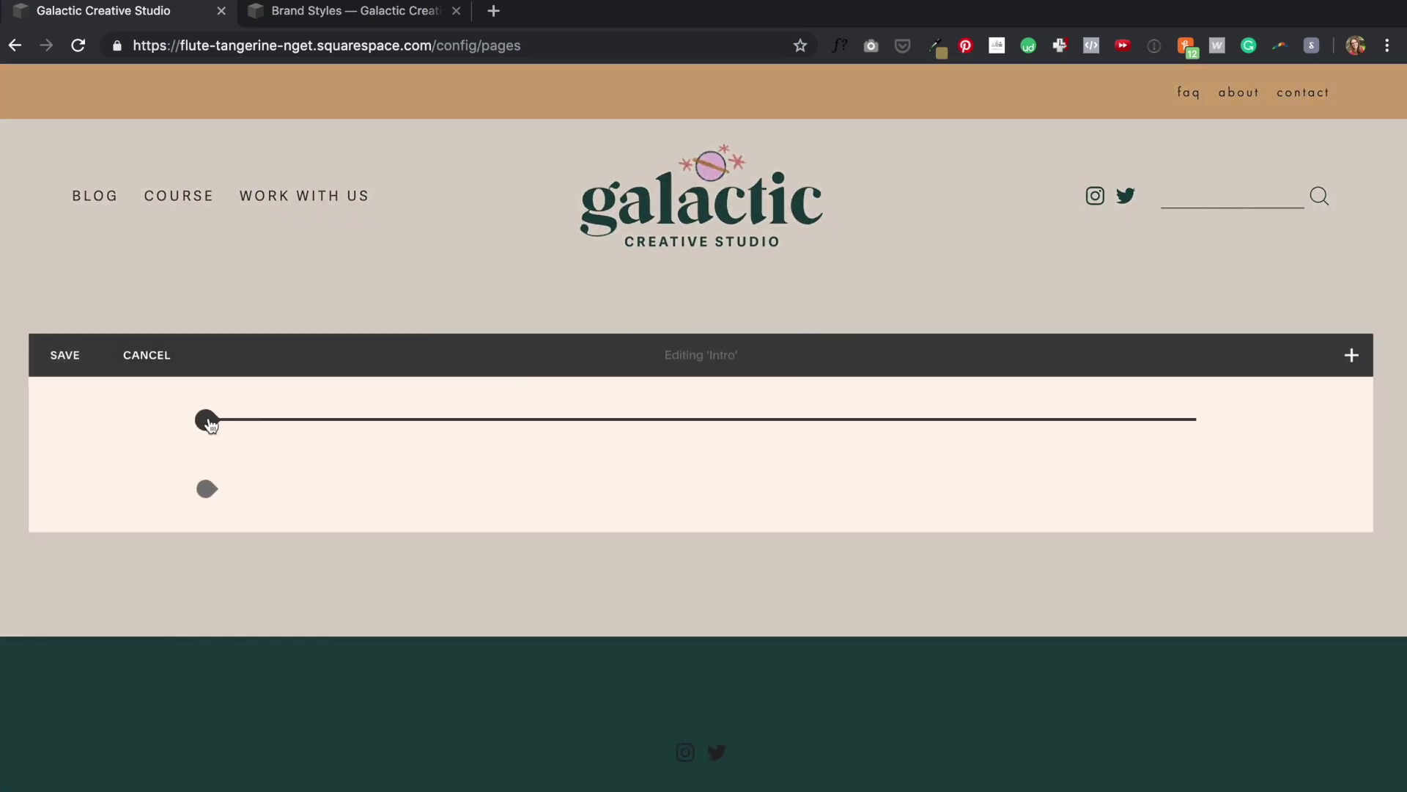
left_click(207, 421)
left_click(506, 256)
- Preview the photos in the Unsplash Photos folder and upload leafipad.jpg to the image block
left_click(1175, 433)
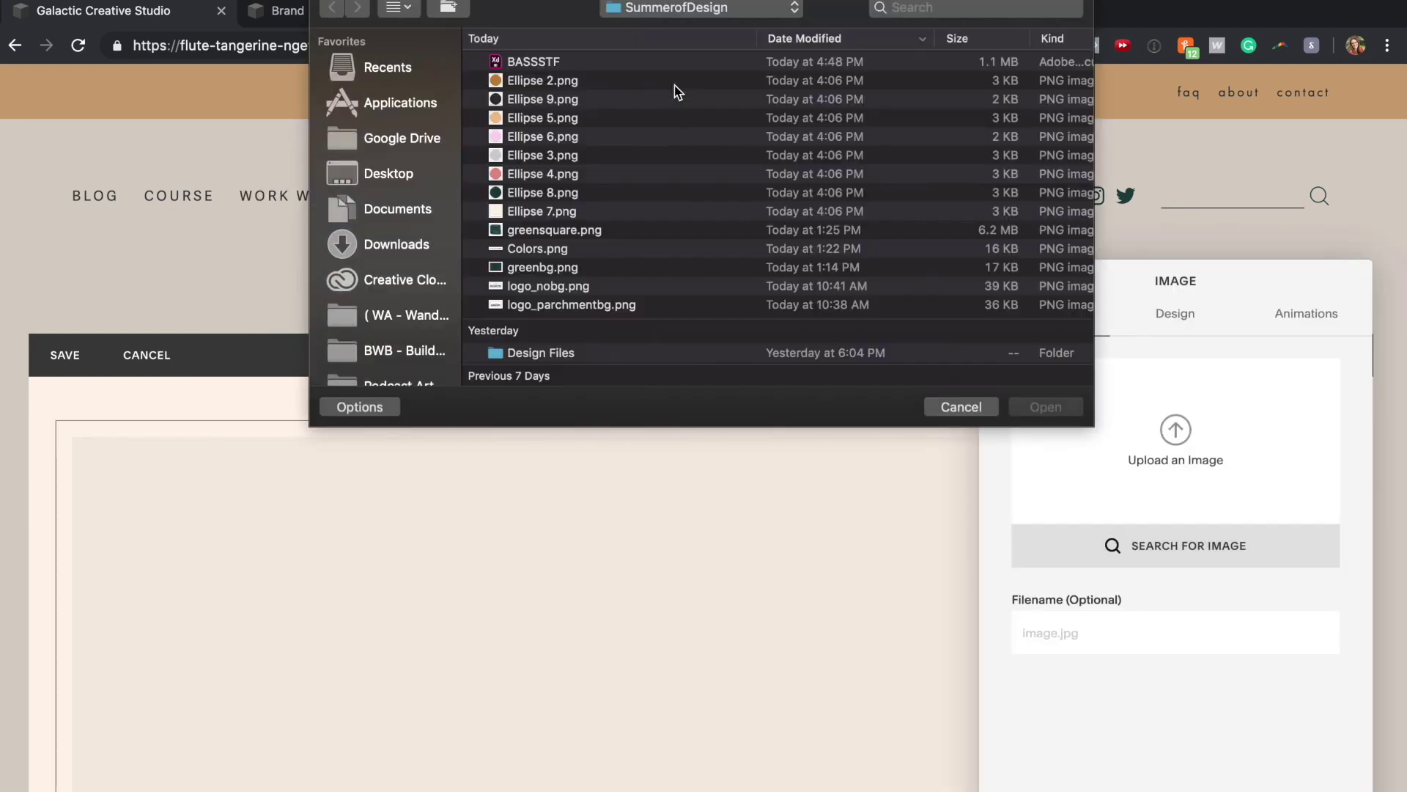
scroll(614, 196, "down", 3)
double_click(579, 291)
double_click(579, 62)
left_click(556, 101)
key("space")
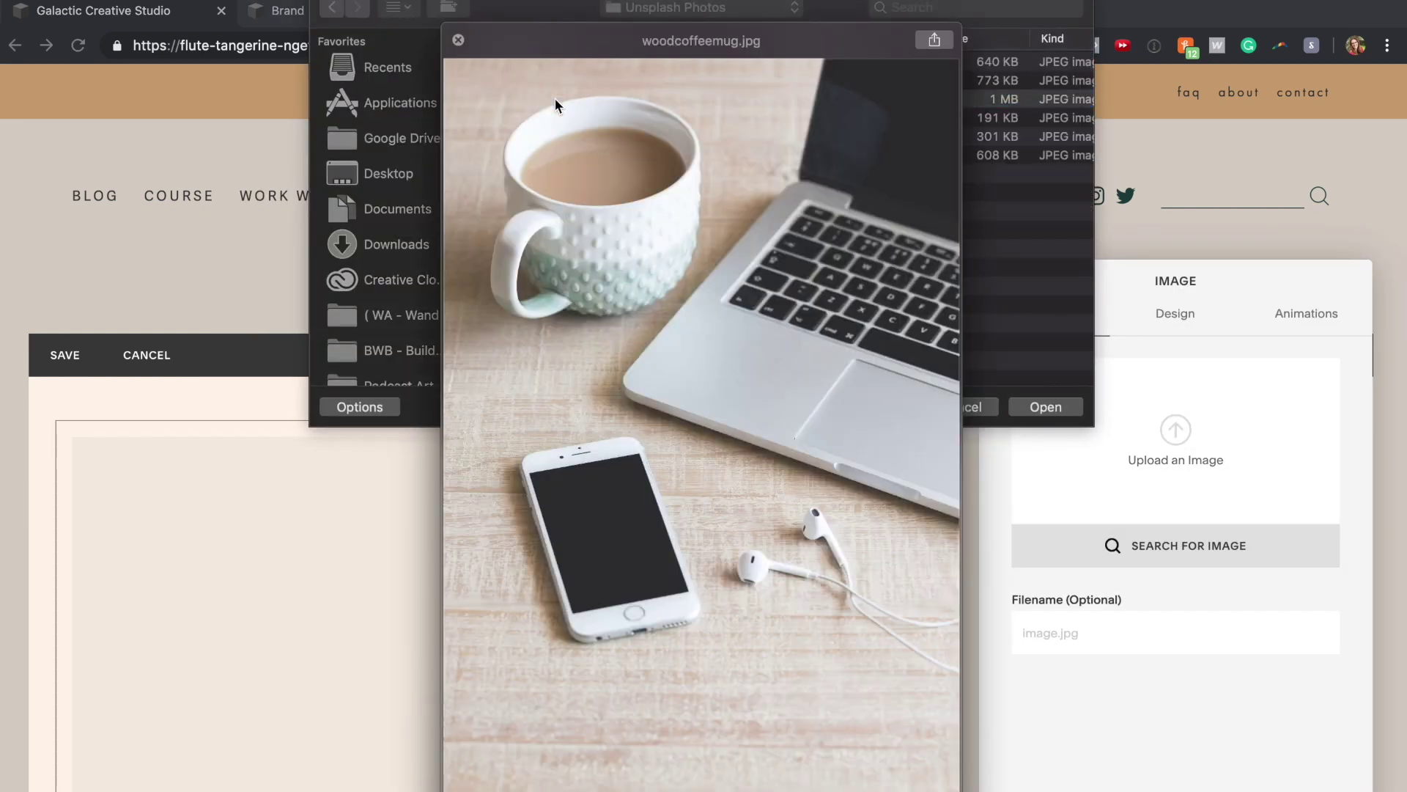
key("space")
key("Down")
key("space")
key("space")
left_click(1045, 407)
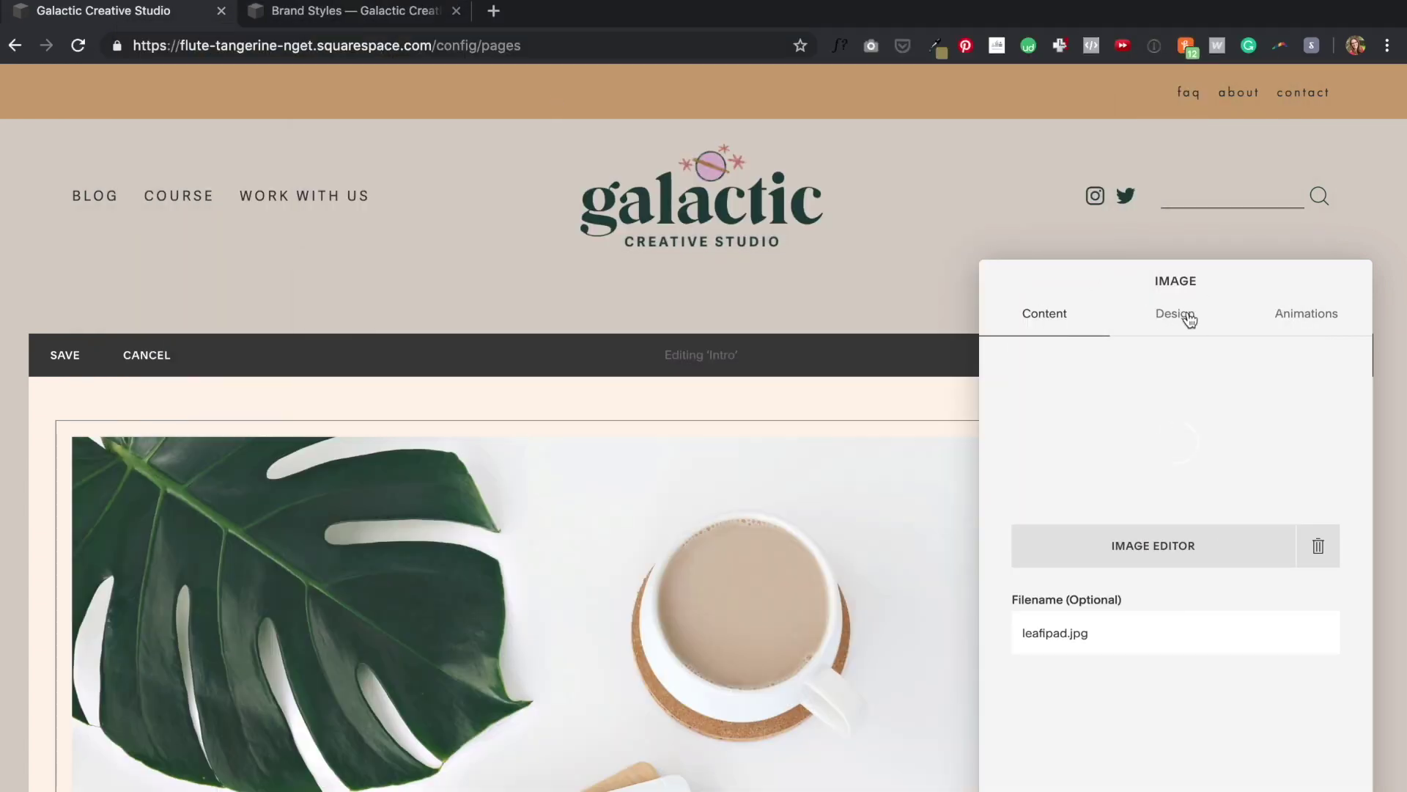
- Compare the Poster, Card and Collage designs for the image block and apply the Overlap layout
left_click(1183, 316)
left_click(1180, 417)
left_click(1281, 406)
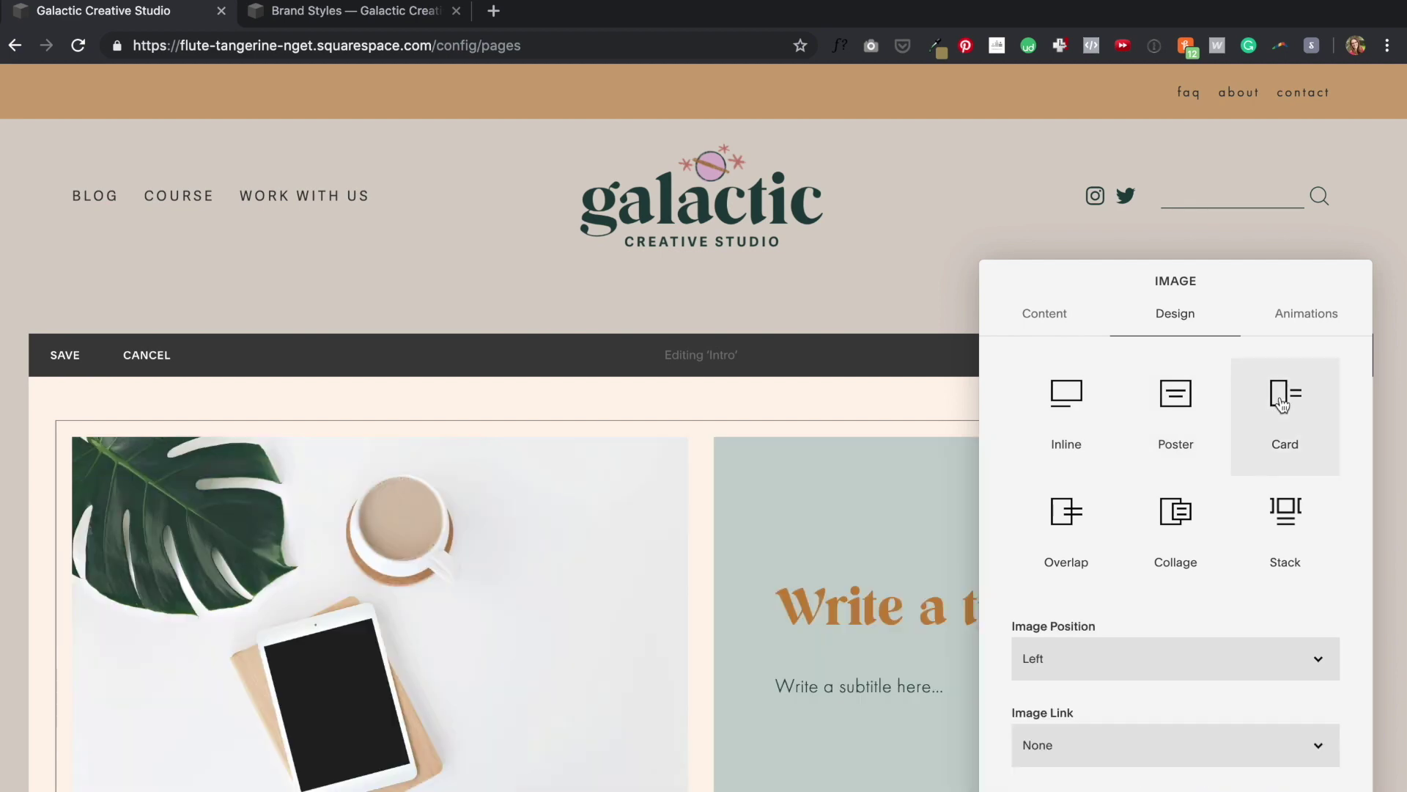
left_click(1041, 519)
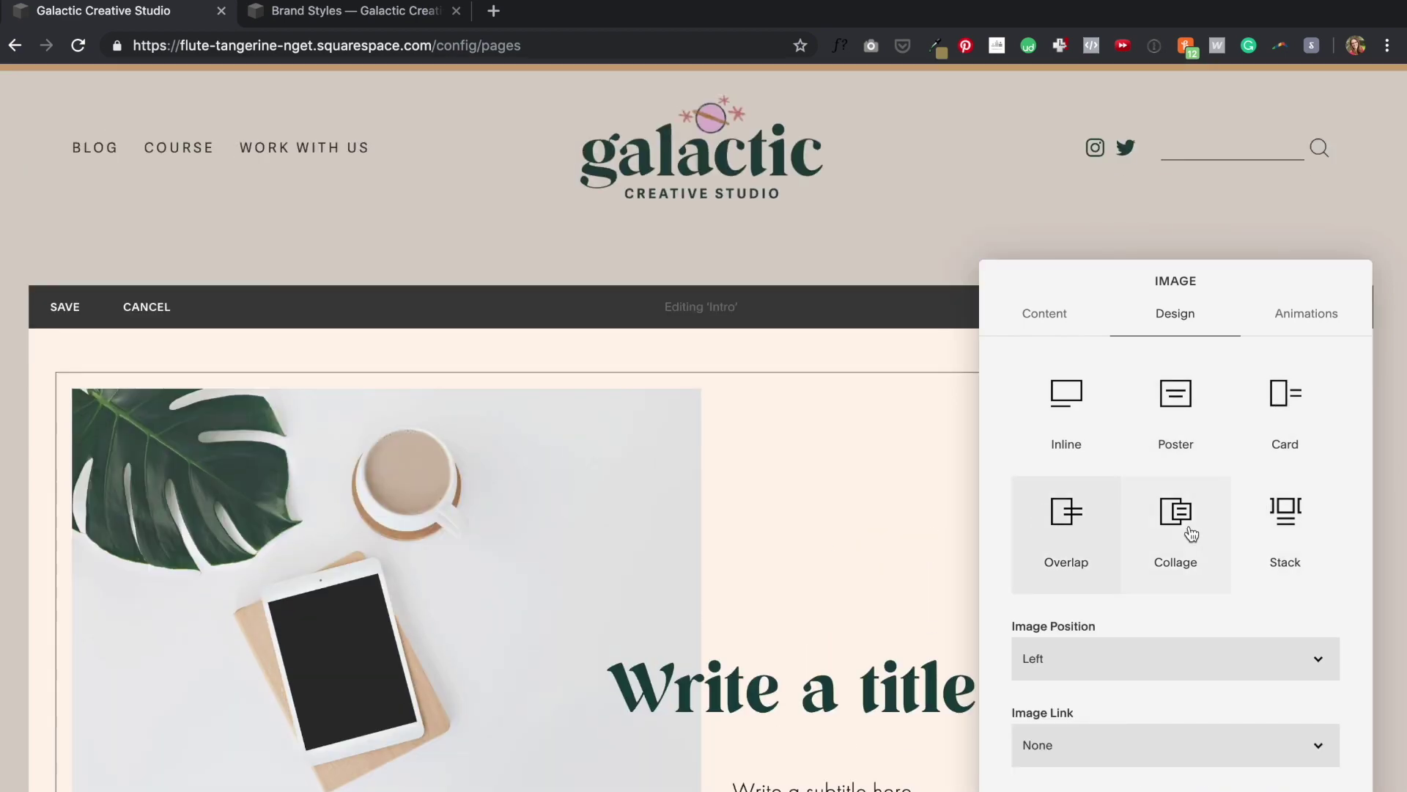
left_click(1192, 533)
left_click(1096, 536)
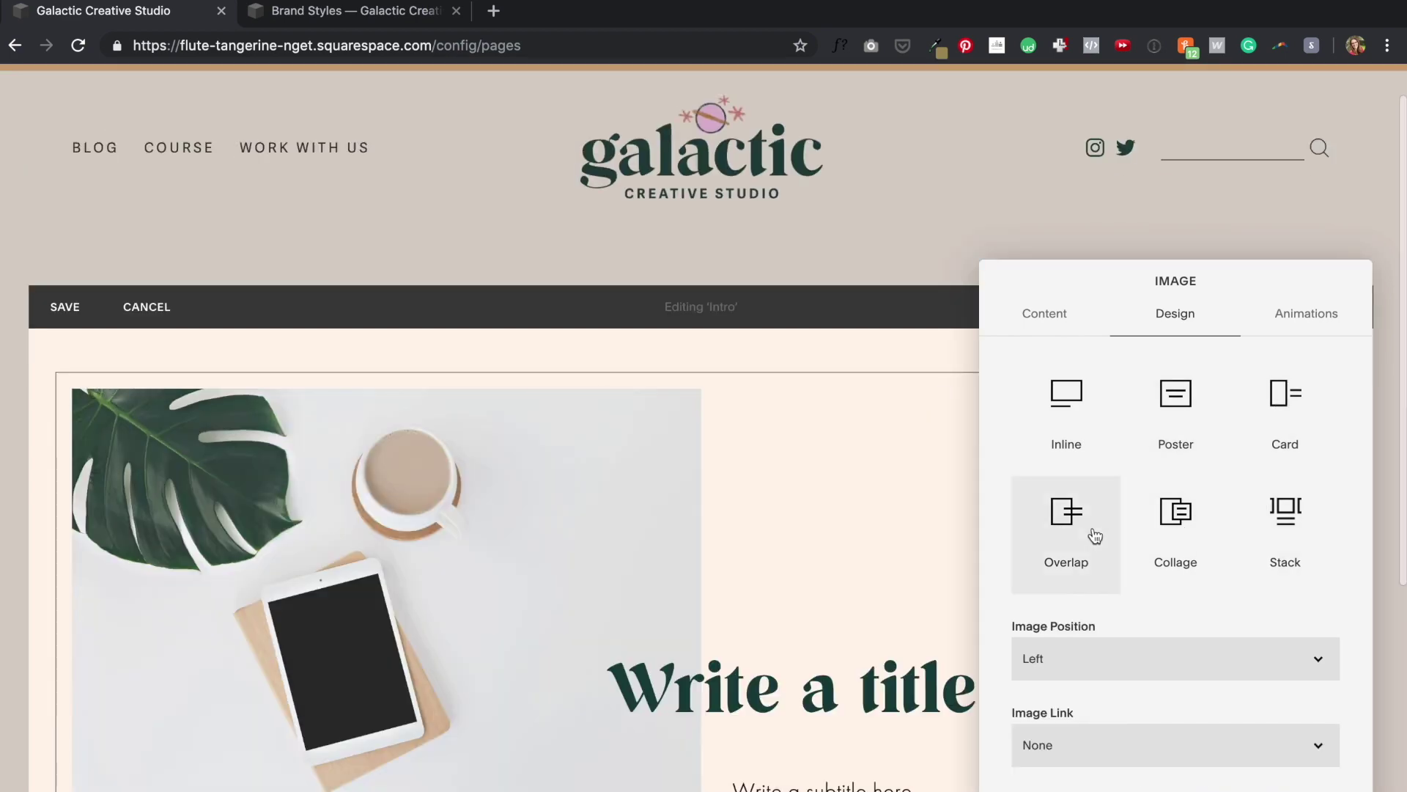
- Try the image position Right on the overlap layout and return it to Left
left_click(1125, 660)
left_click(1112, 676)
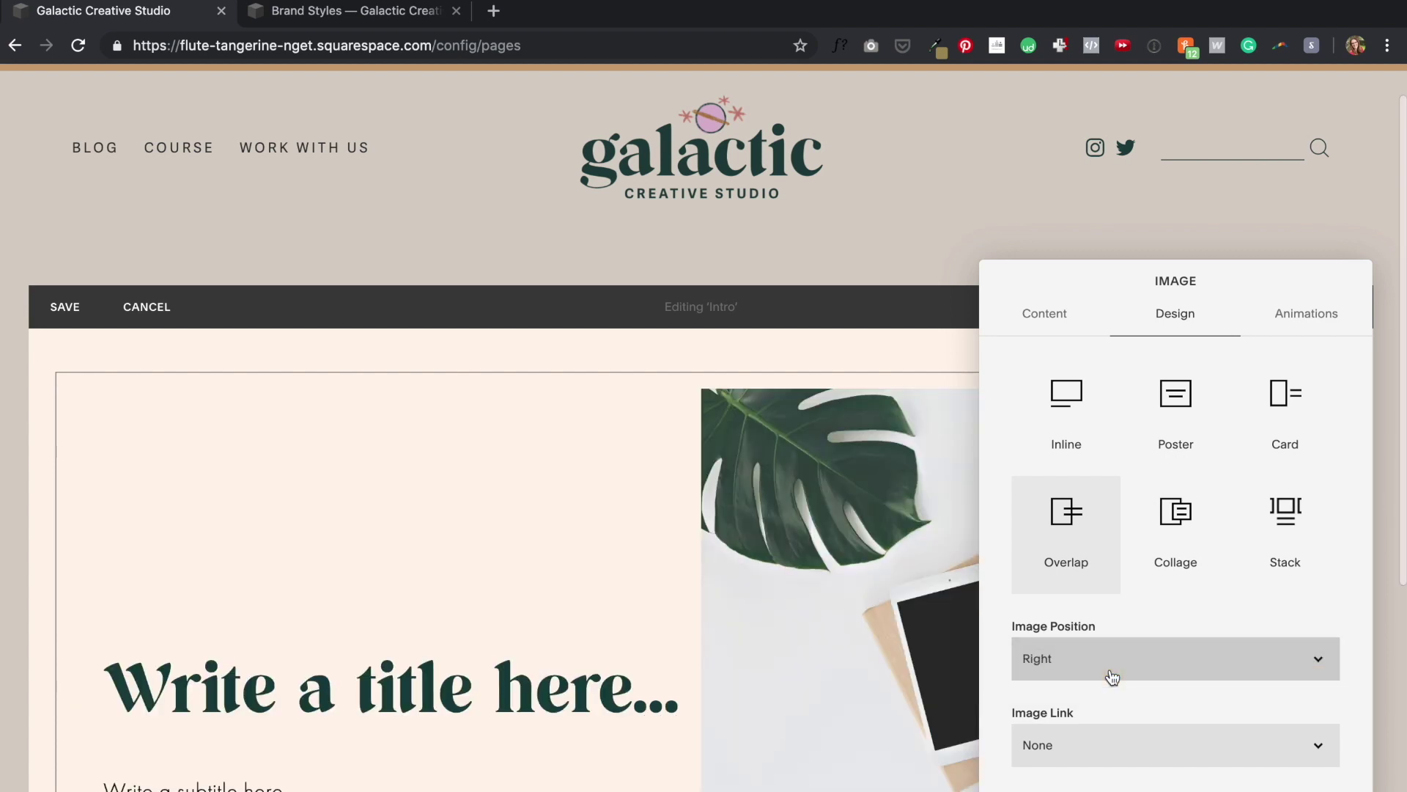
left_click(1112, 661)
left_click(1114, 643)
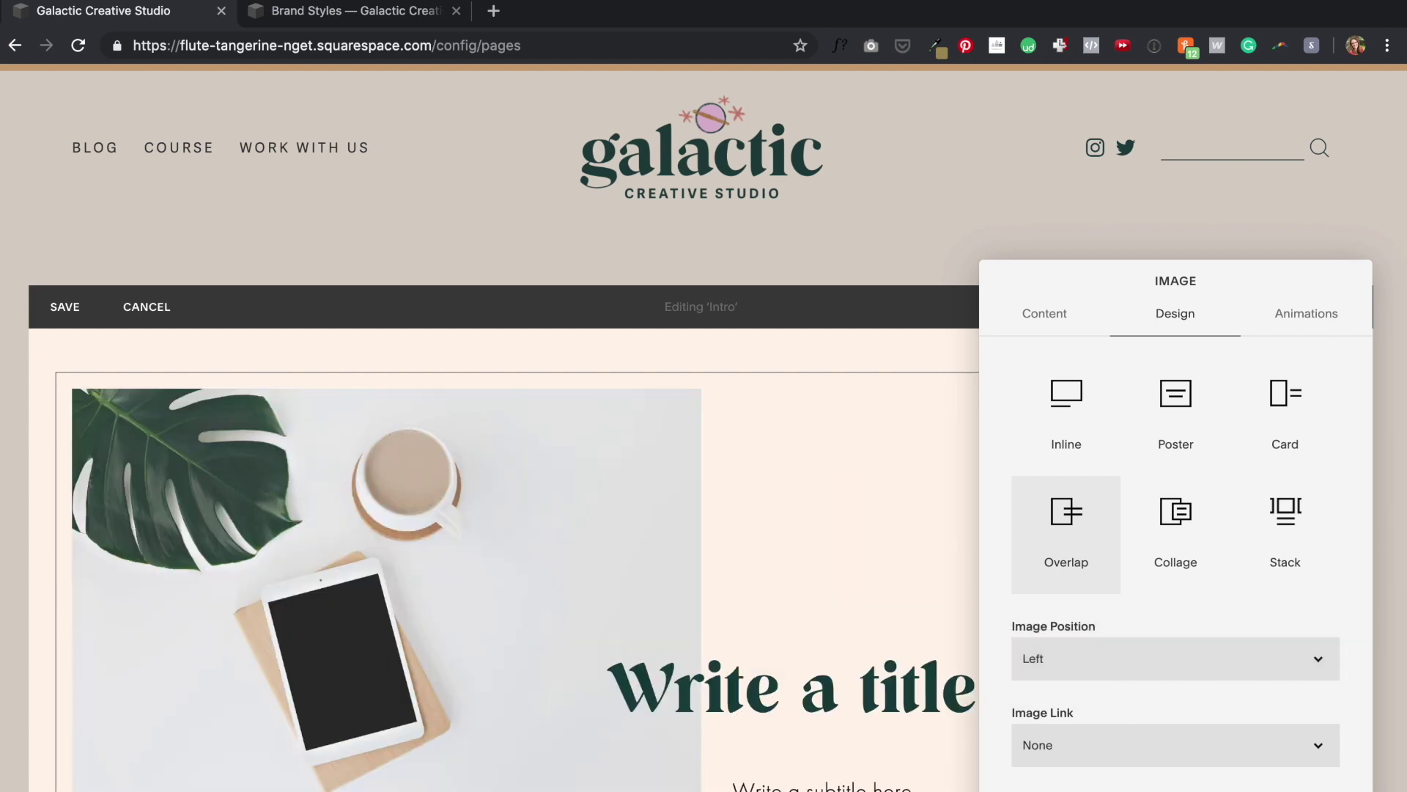
- Set the overlap image's title to "Custom creative solutions to help your business stand out online"
left_click(966, 649)
scroll(894, 662, "down", 2)
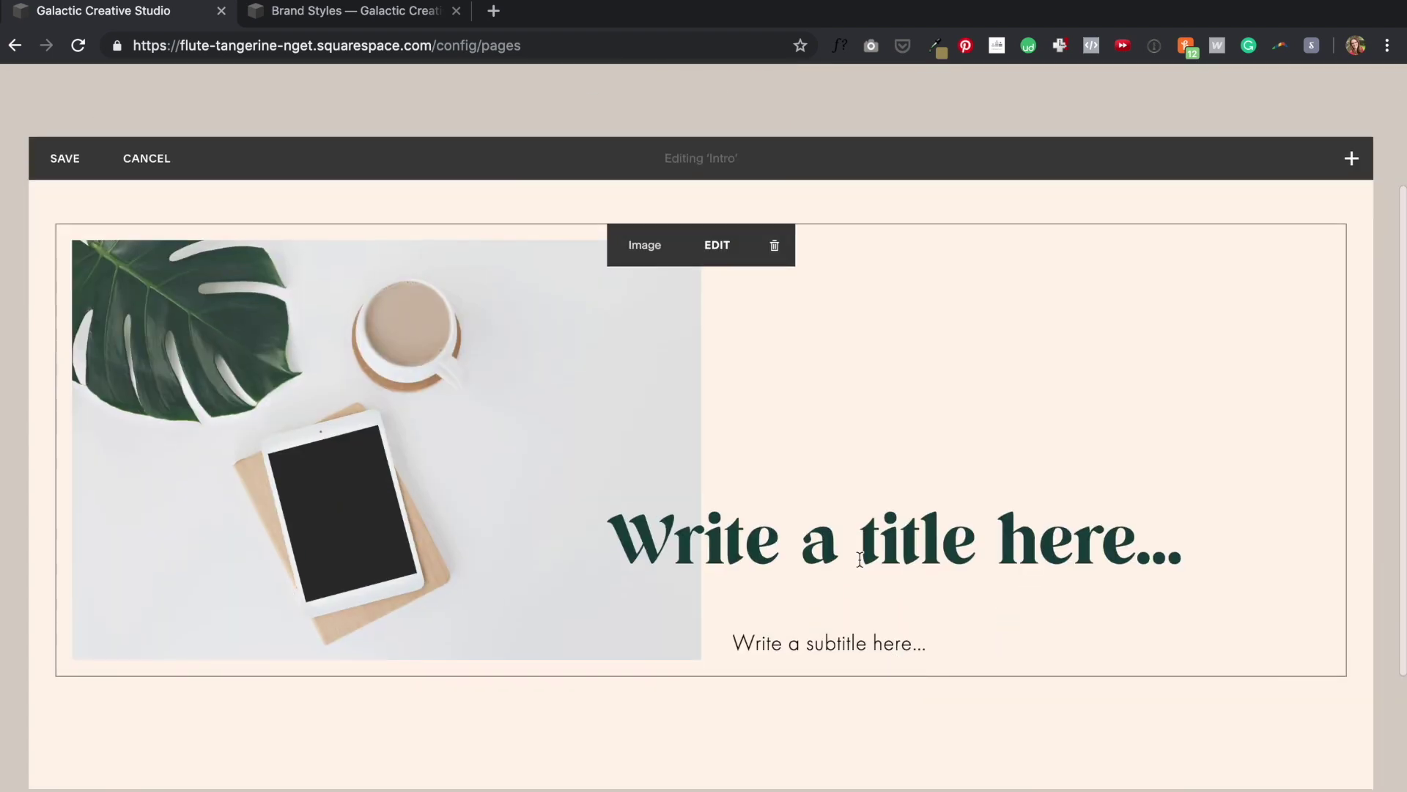
left_click(861, 559)
type("Custom")
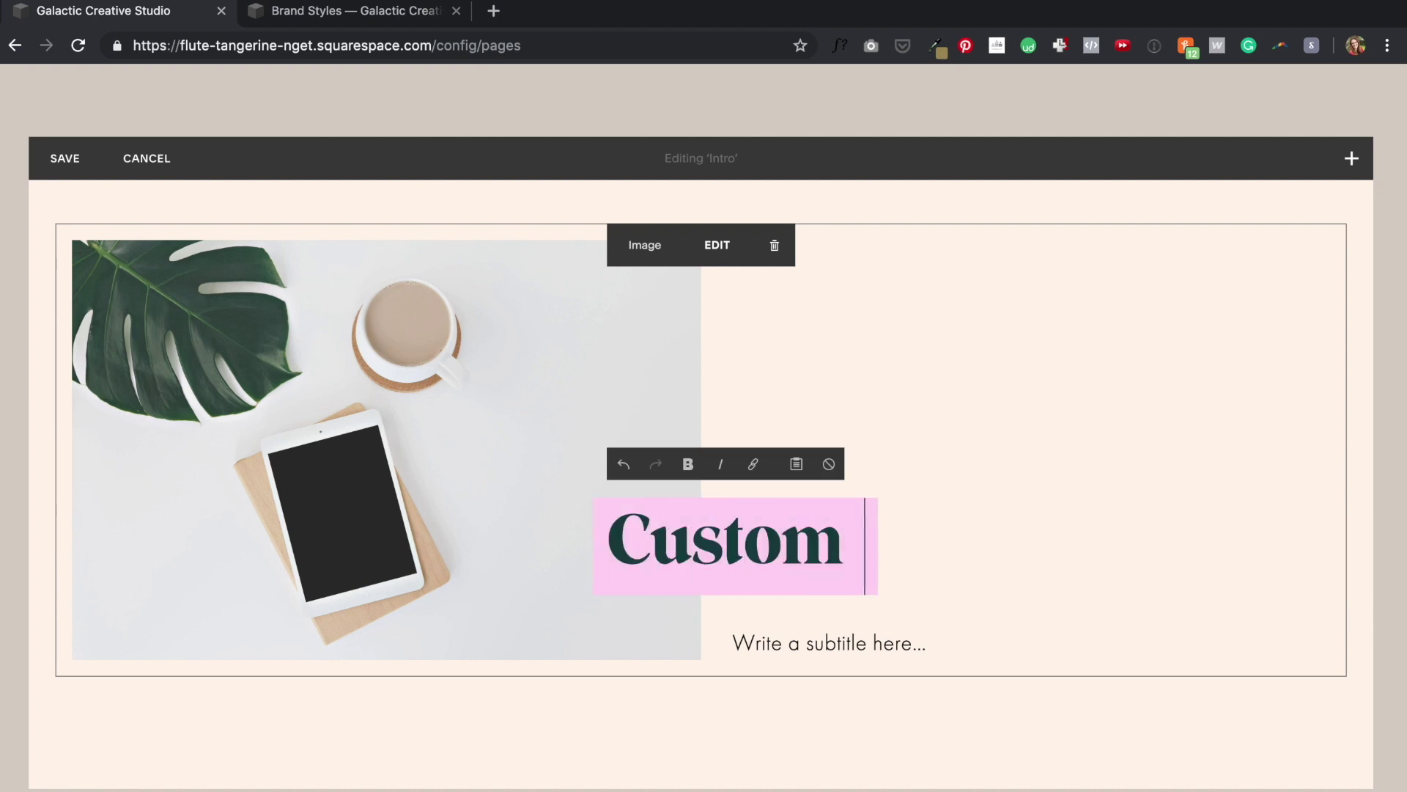
type(" creative solutions to help your business ")
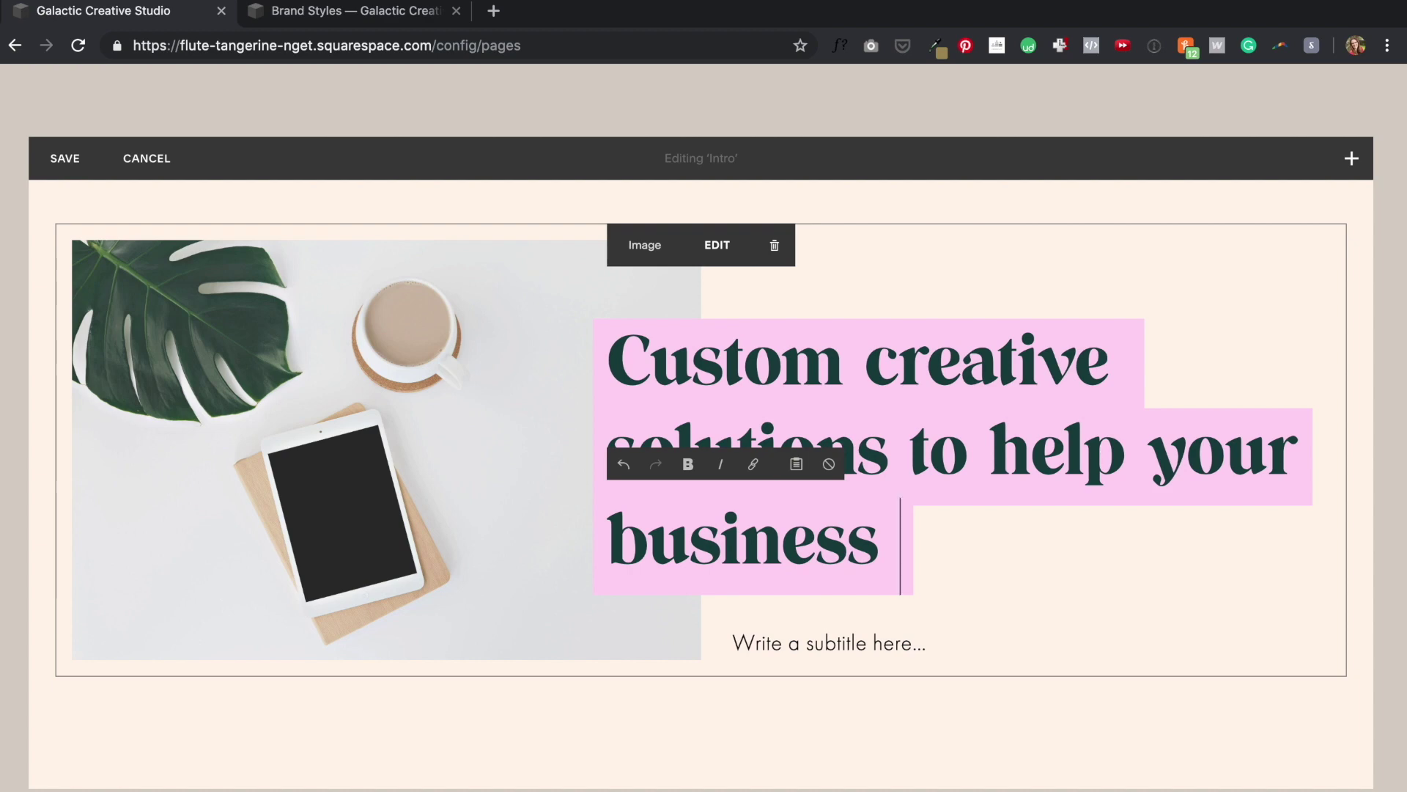
type("stand out online")
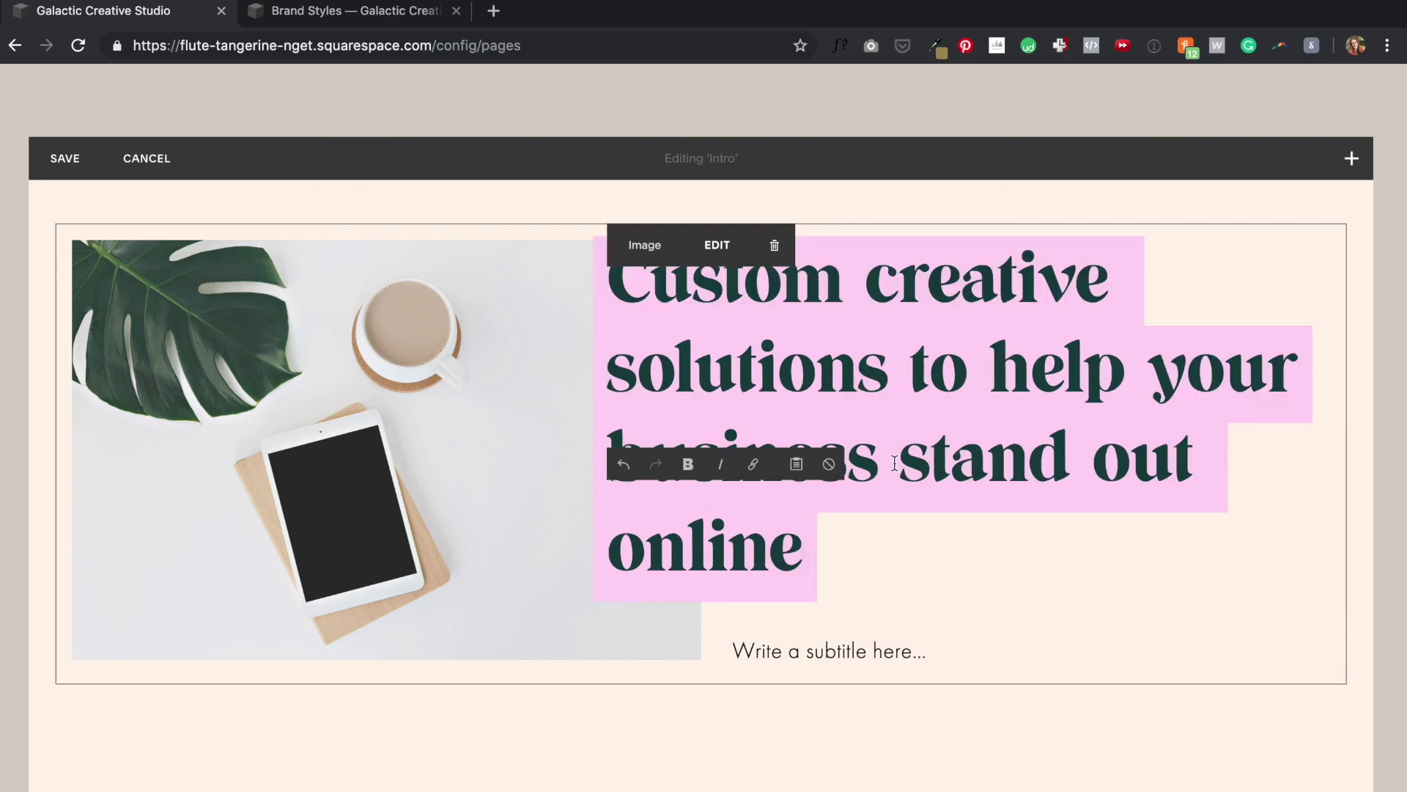
- Fill the image's subtitle with Lorem ipsum placeholder text and save the Intro section
scroll(925, 341, "up", 3)
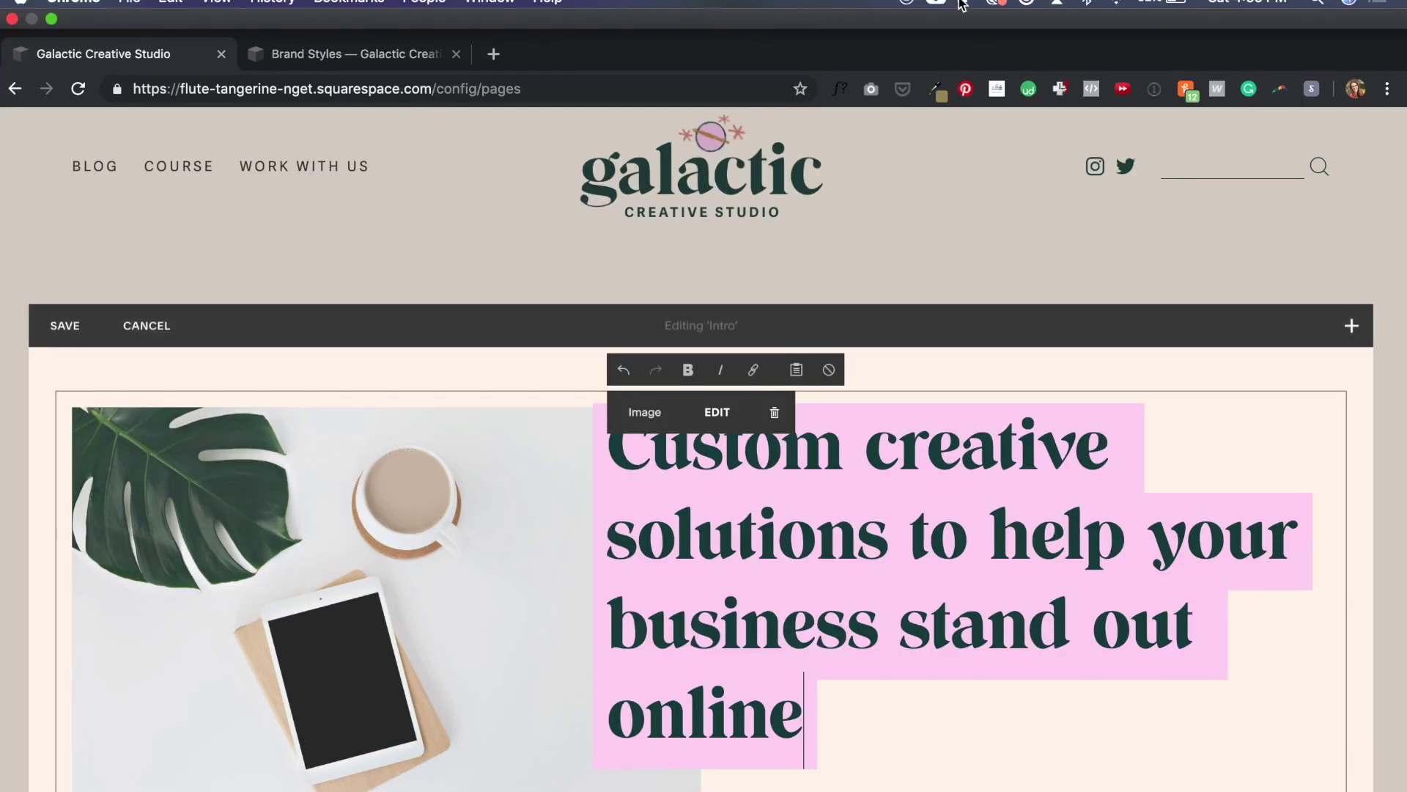
left_click(965, 8)
left_click(745, 205)
left_click(843, 770)
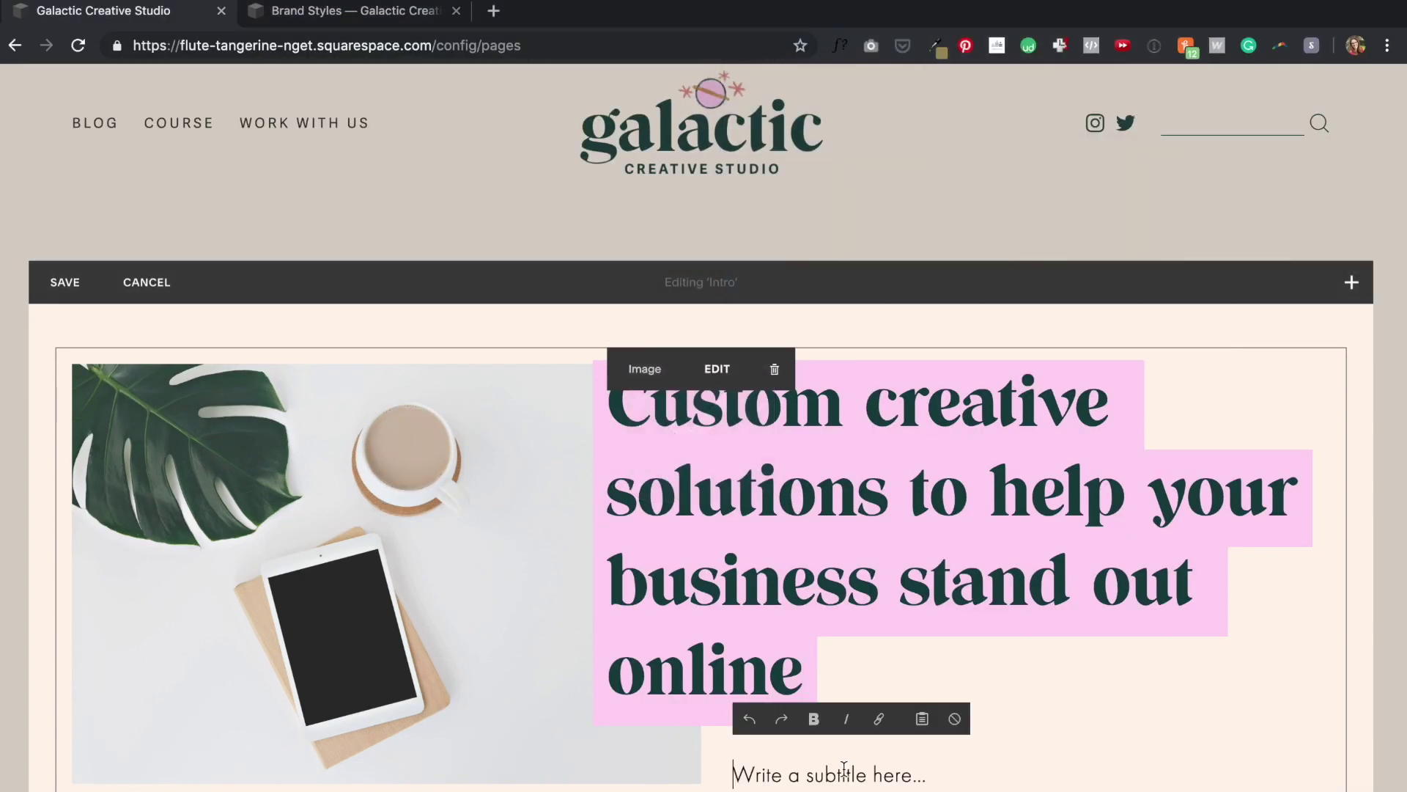
type("Lorem ipsum dolor sit amet, consectetur adipisicing elit, sed do eiusmod tempor incididunt ut labore et dolore magna aliqua. Ut enim ad minim veniam, quis nostrud exercitation ullamco laboris nisi")
scroll(925, 469, "down", 3)
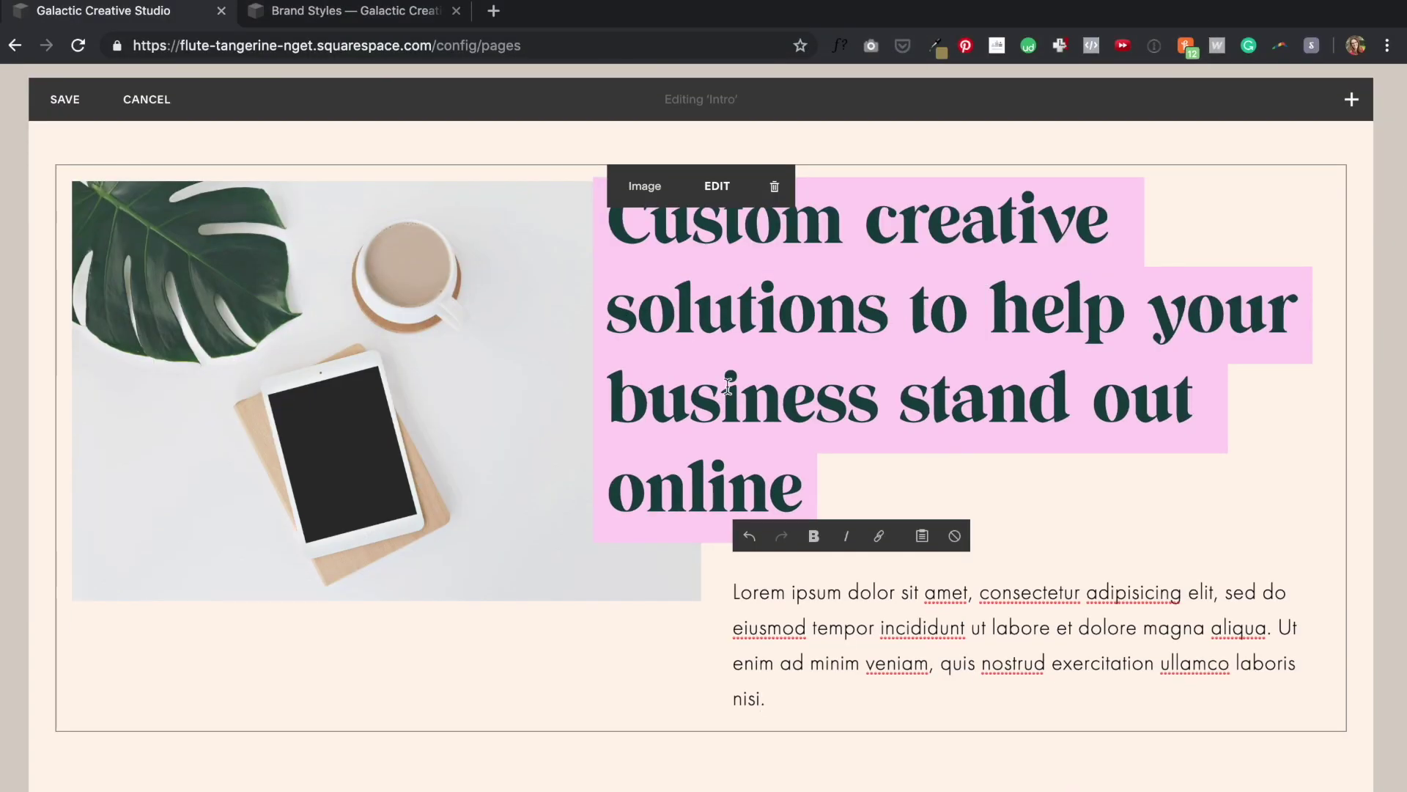
left_click(65, 99)
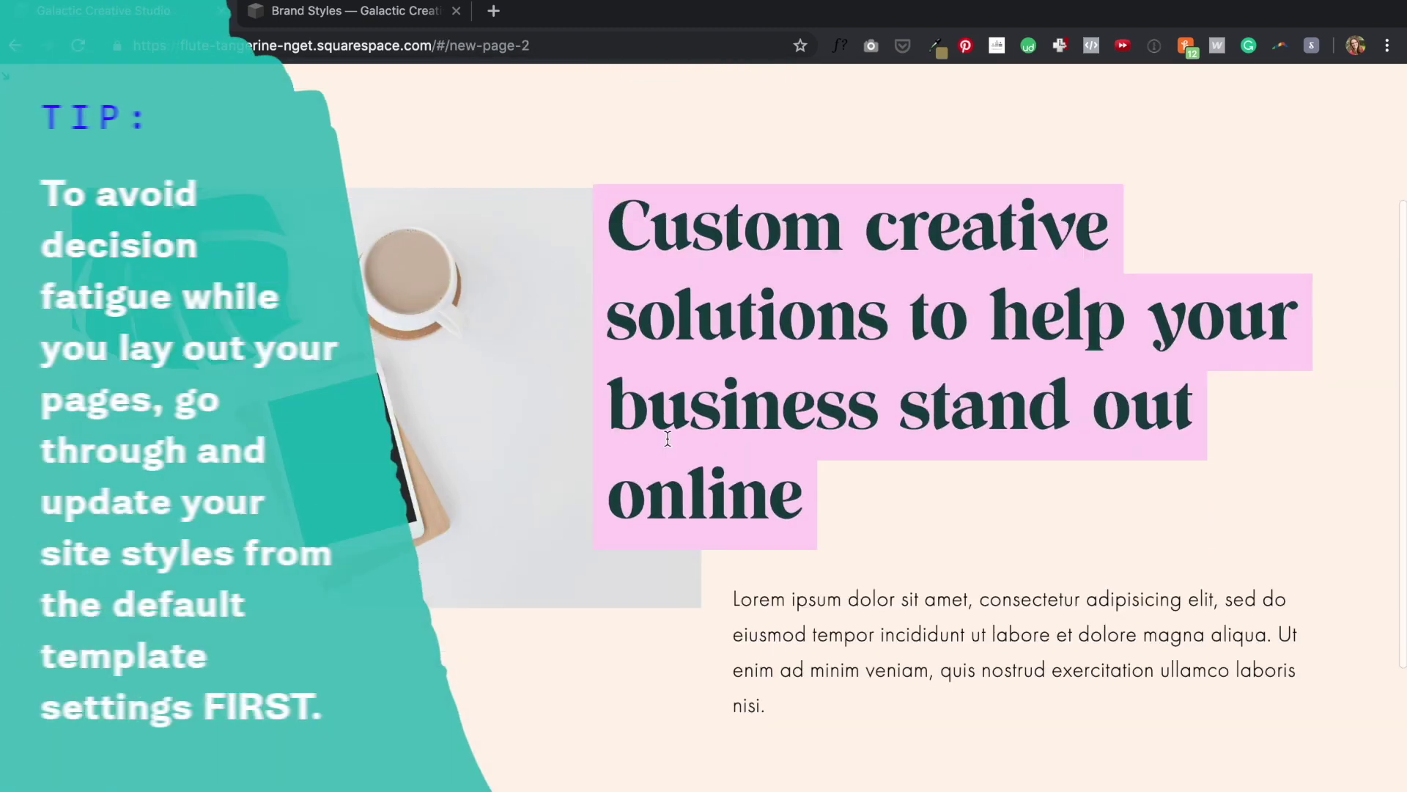
scroll(667, 439, "down", 6)
scroll(667, 439, "up", 2)
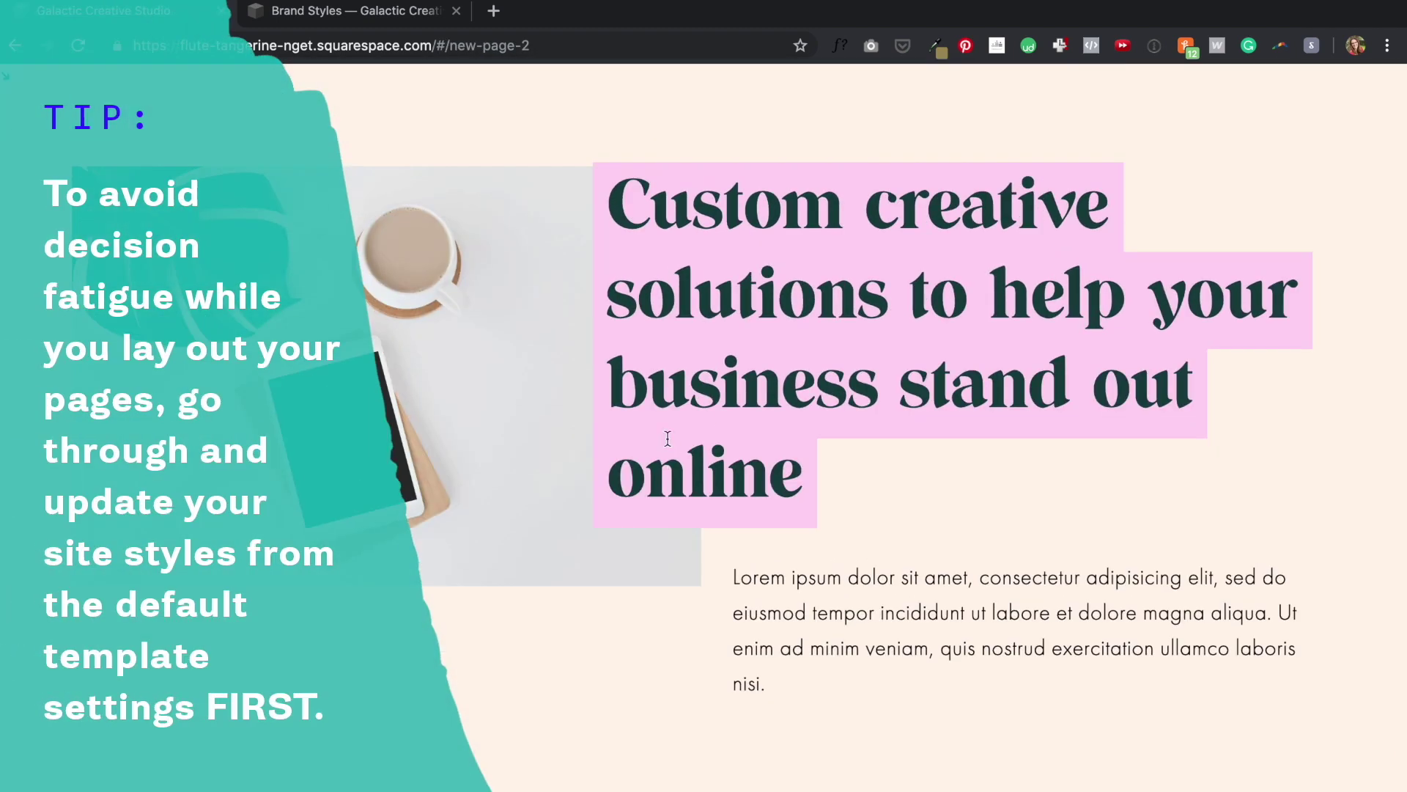
scroll(668, 438, "down", 3)
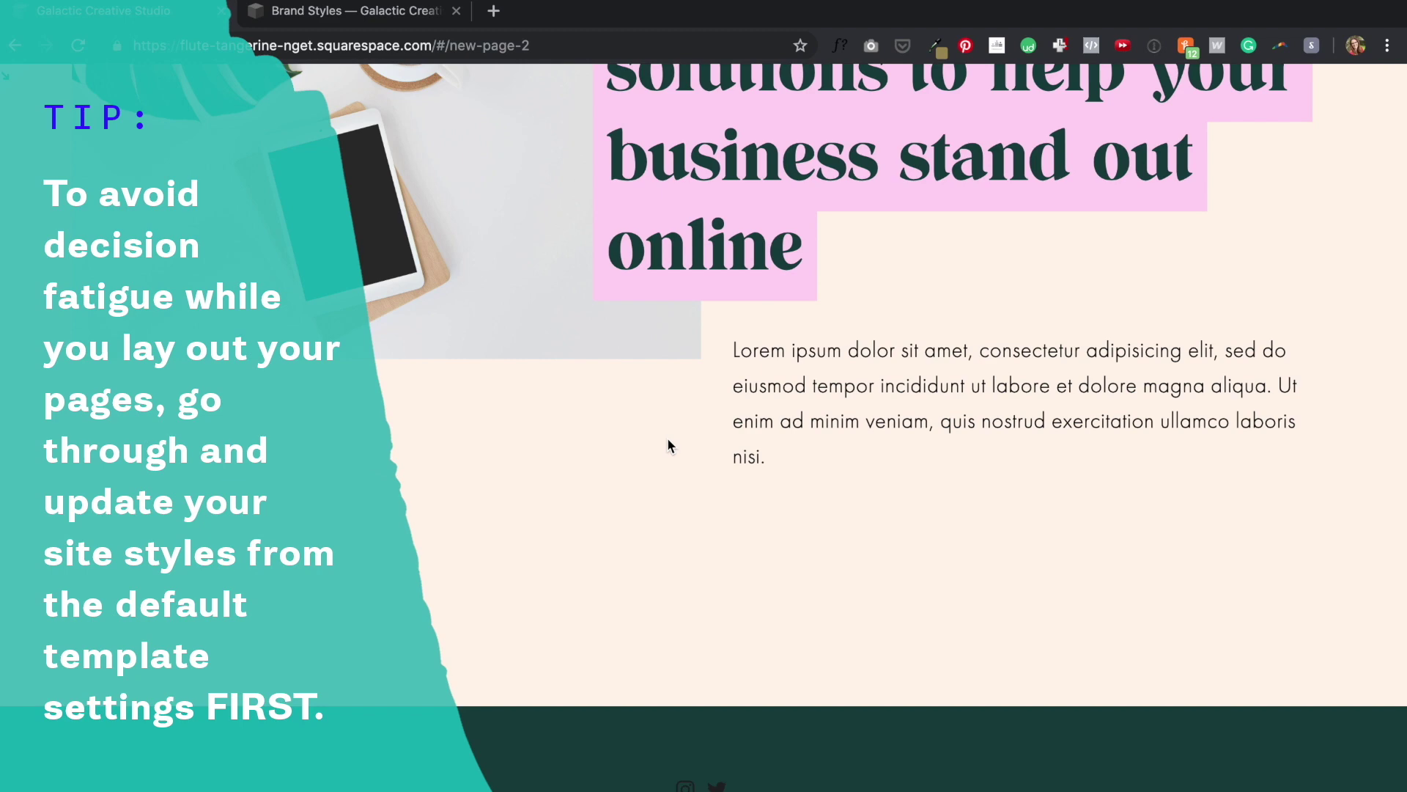
scroll(667, 438, "down", 1)
scroll(667, 438, "up", 2)
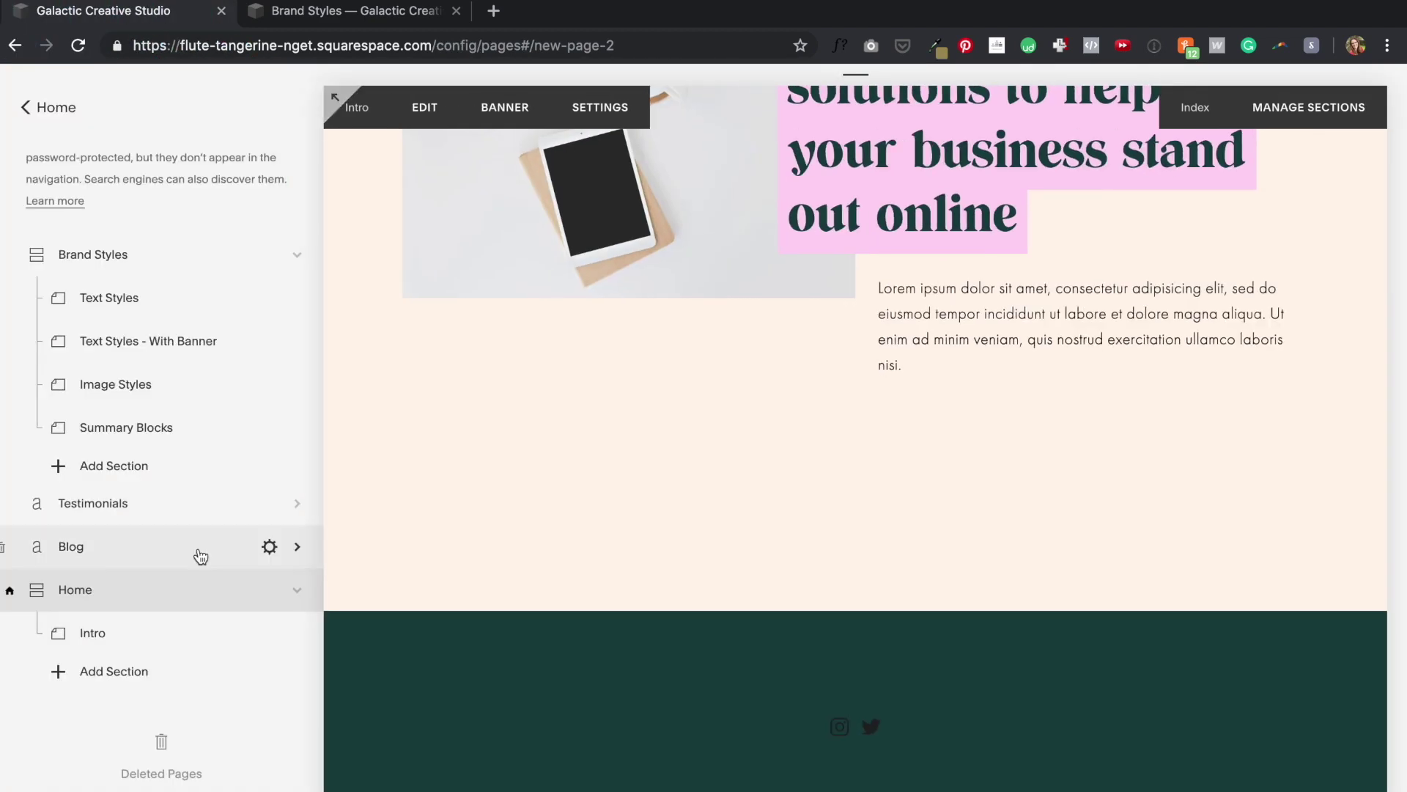
- Add a second blank section named More About to the Home index page
left_click(114, 671)
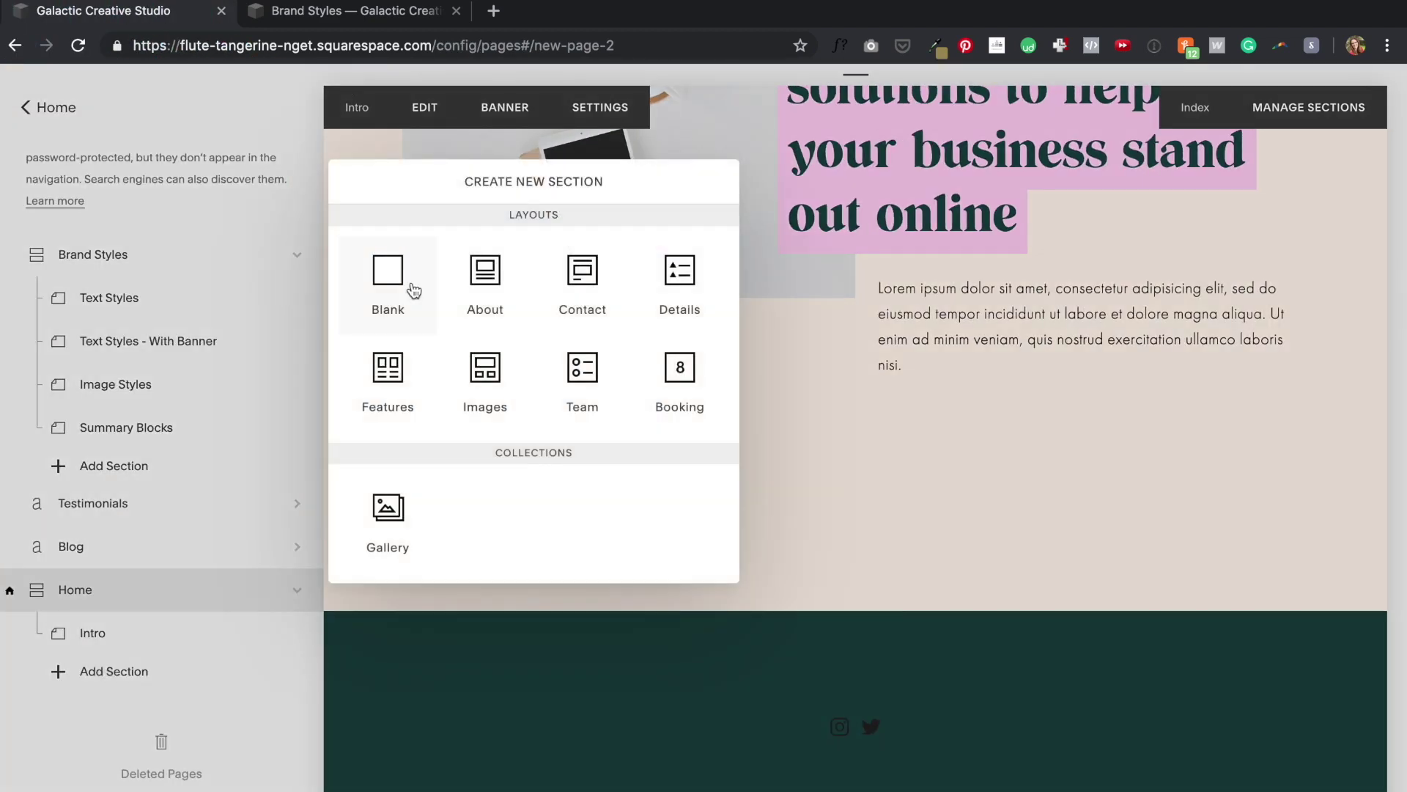
left_click(415, 290)
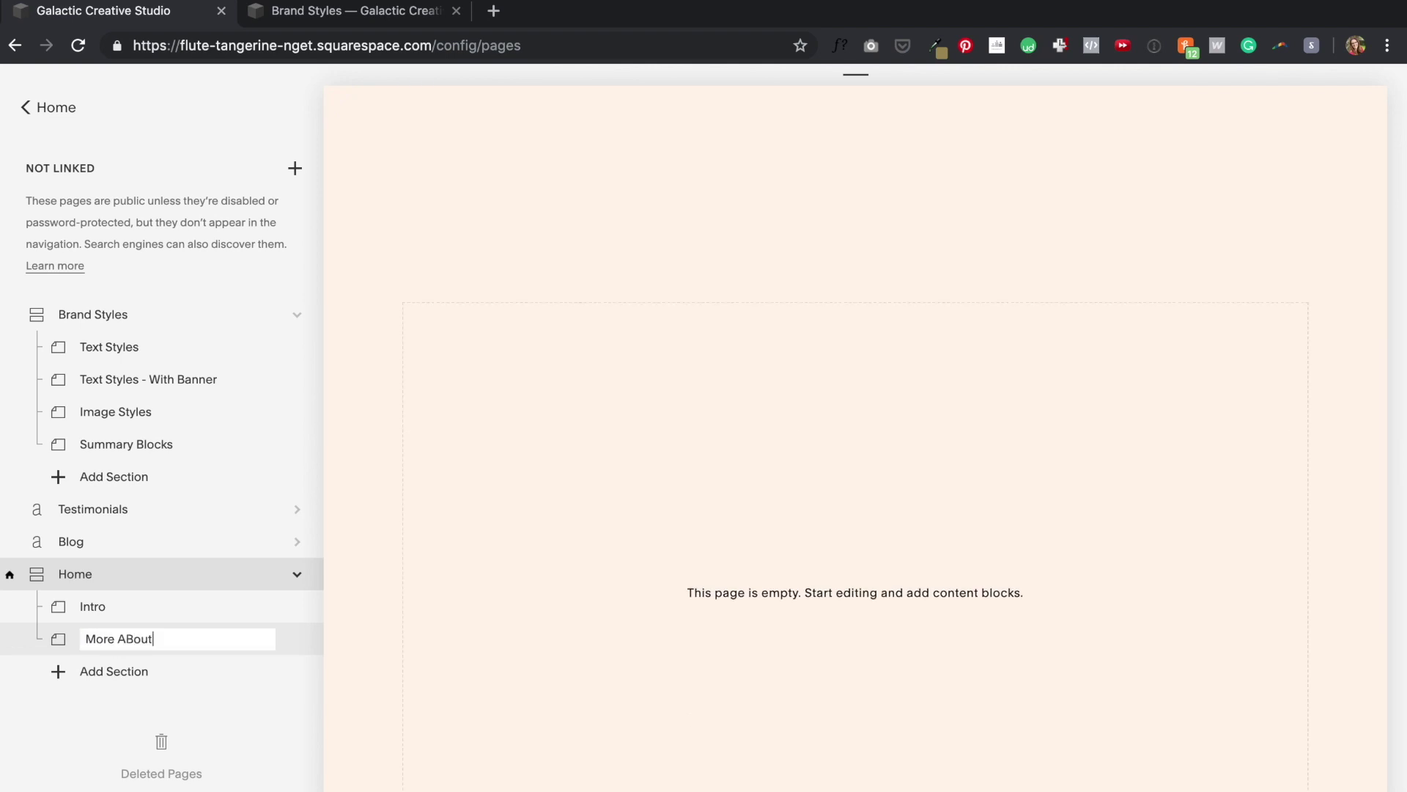
- Upload the solid dark green image as the banner of the More About section
mouse_move(588, 291)
left_click(541, 176)
left_click(1159, 504)
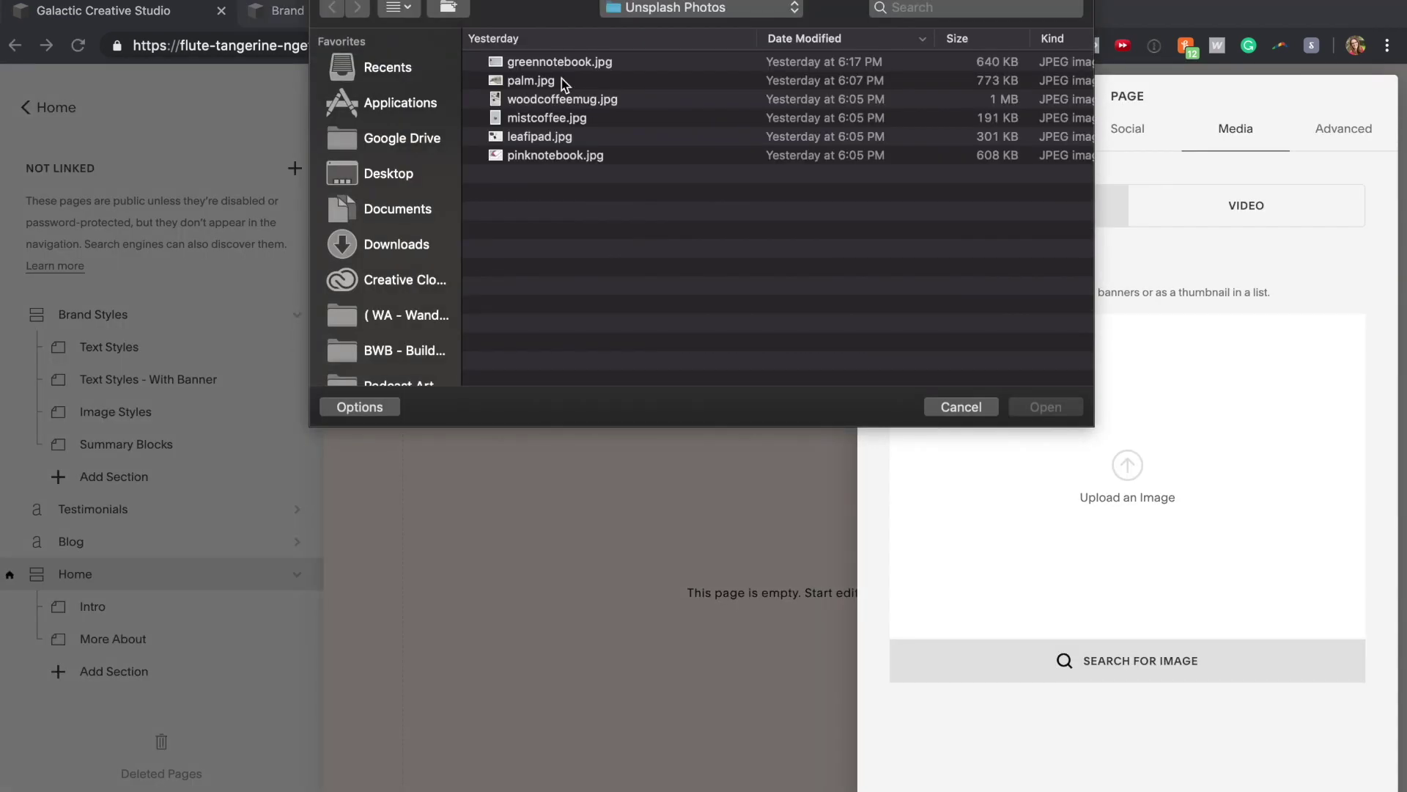
left_click(733, 5)
left_click(691, 48)
double_click(530, 268)
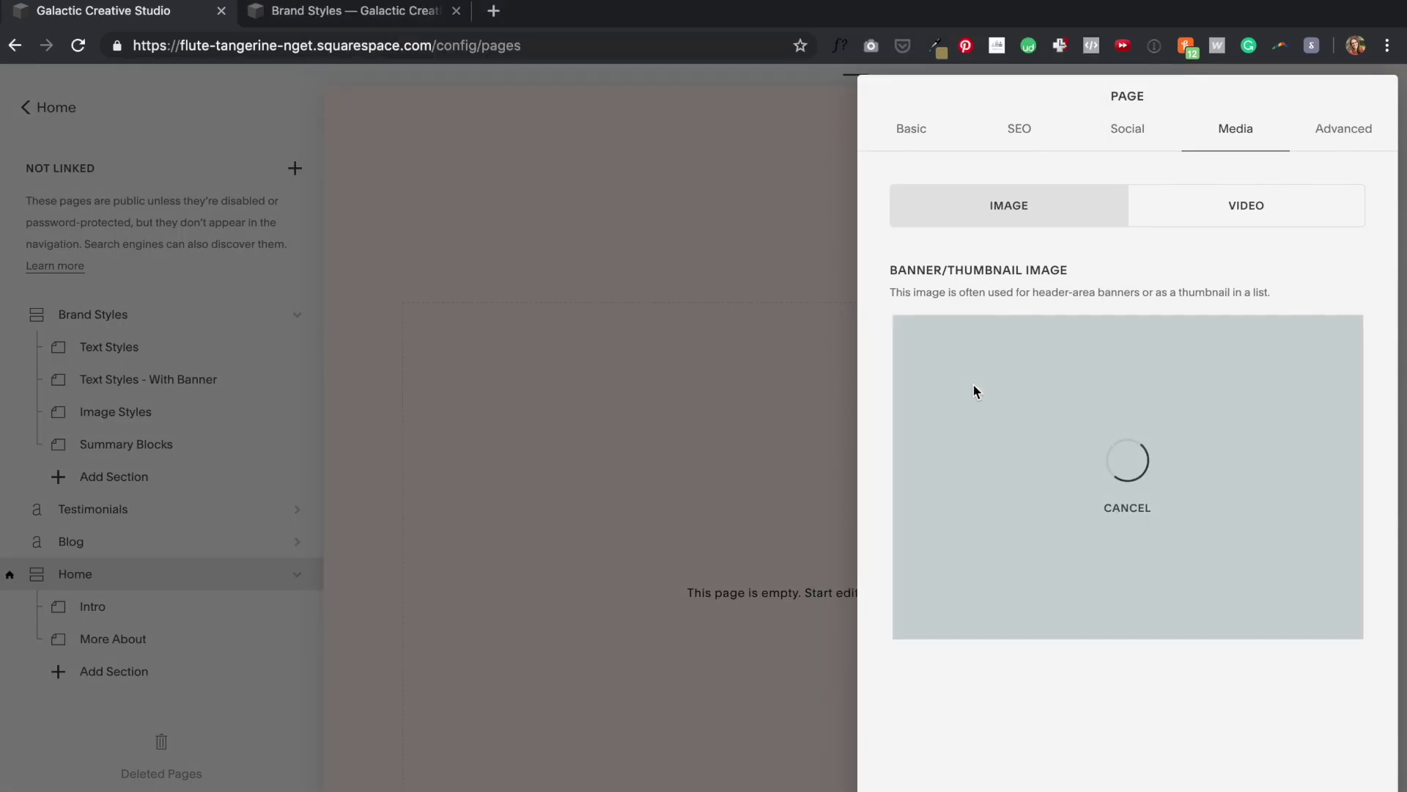
left_click(820, 498)
scroll(559, 465, "up", 3)
key("Escape")
- Add a text block to More About reading "this is a litte bit more about us", formatted as centered Heading 2
left_click(445, 615)
left_click(207, 431)
left_click(270, 254)
type("this is a litte bit more about us")
key("ctrl+a")
left_click(560, 450)
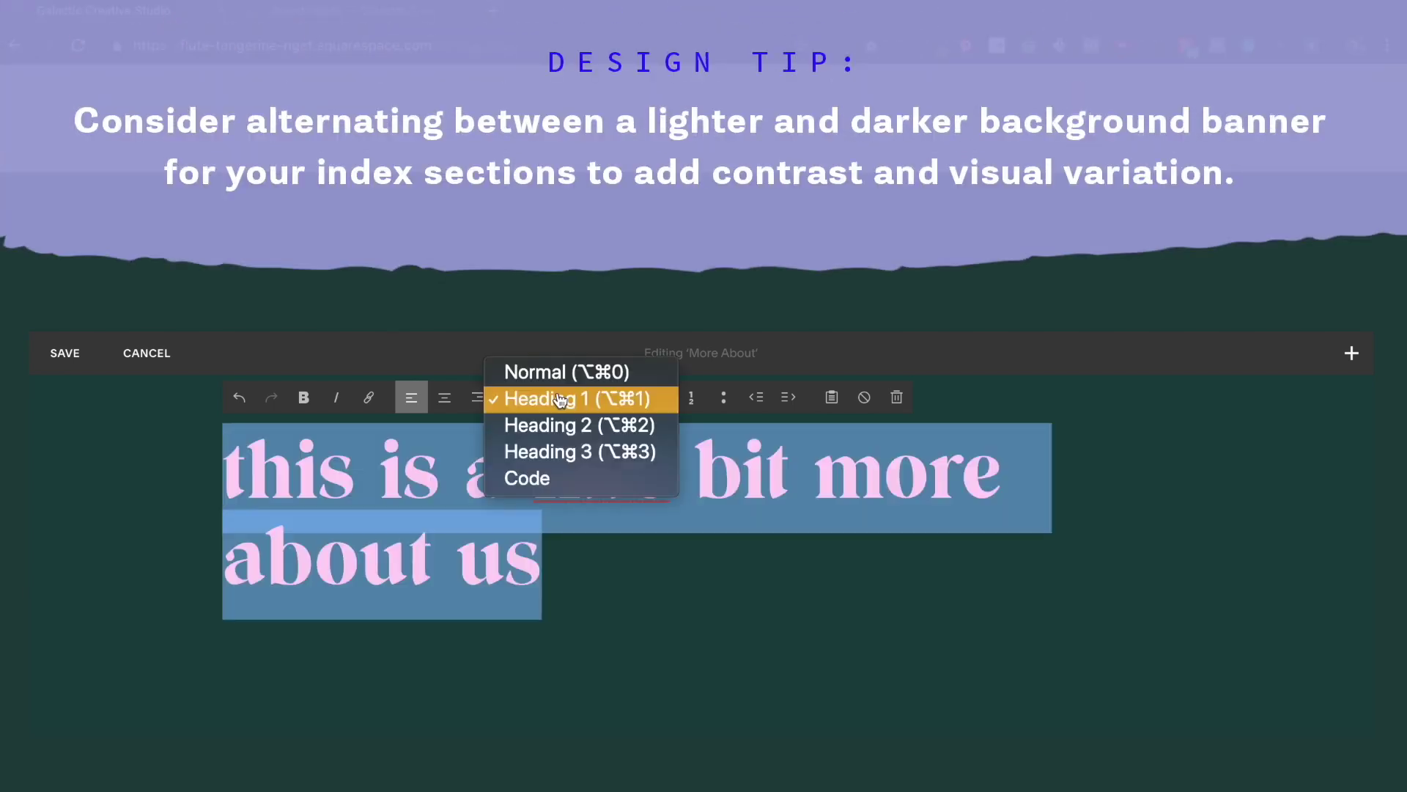
left_click(444, 397)
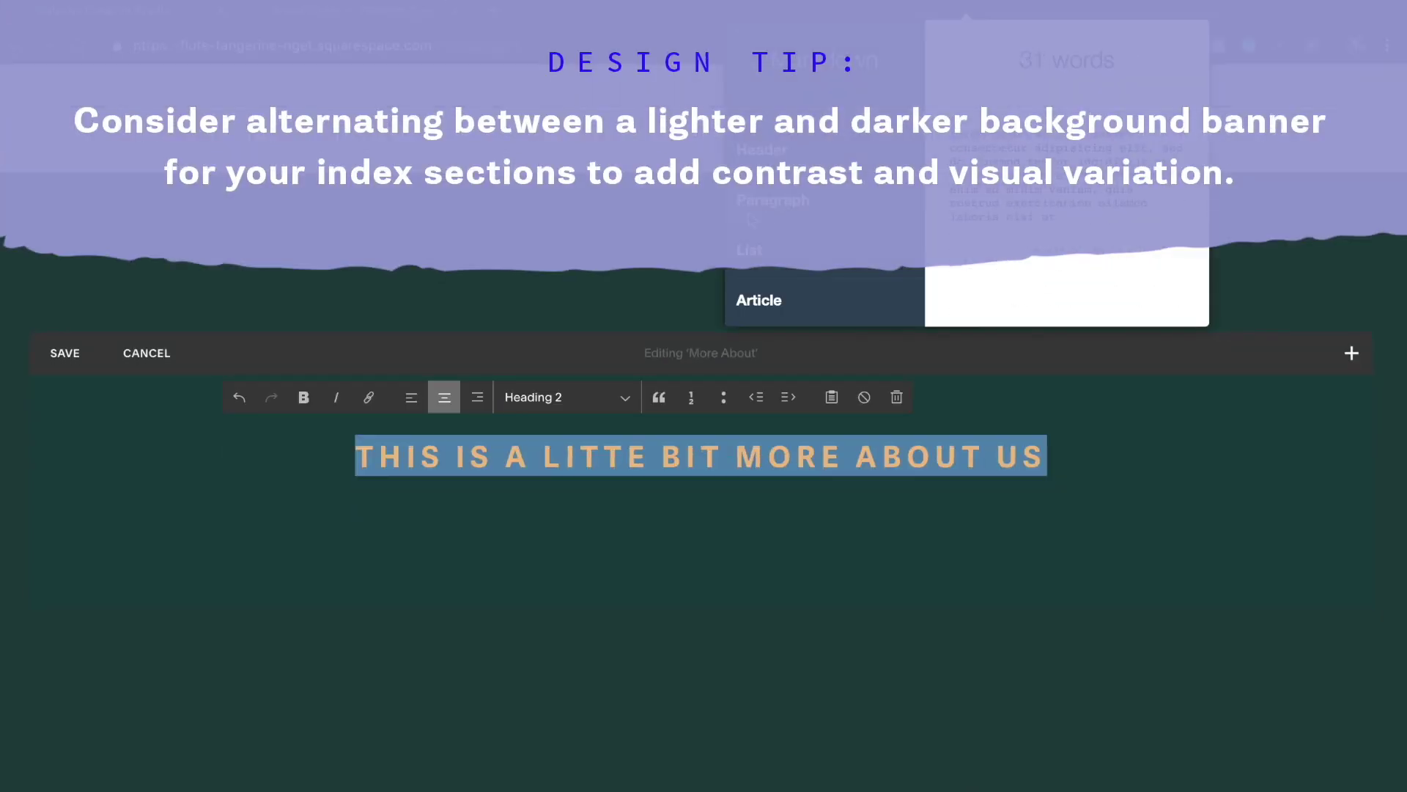
- Add a text block below the More About heading and fill it with Lorem ipsum placeholder text
left_click(772, 200)
left_click(205, 489)
left_click(270, 271)
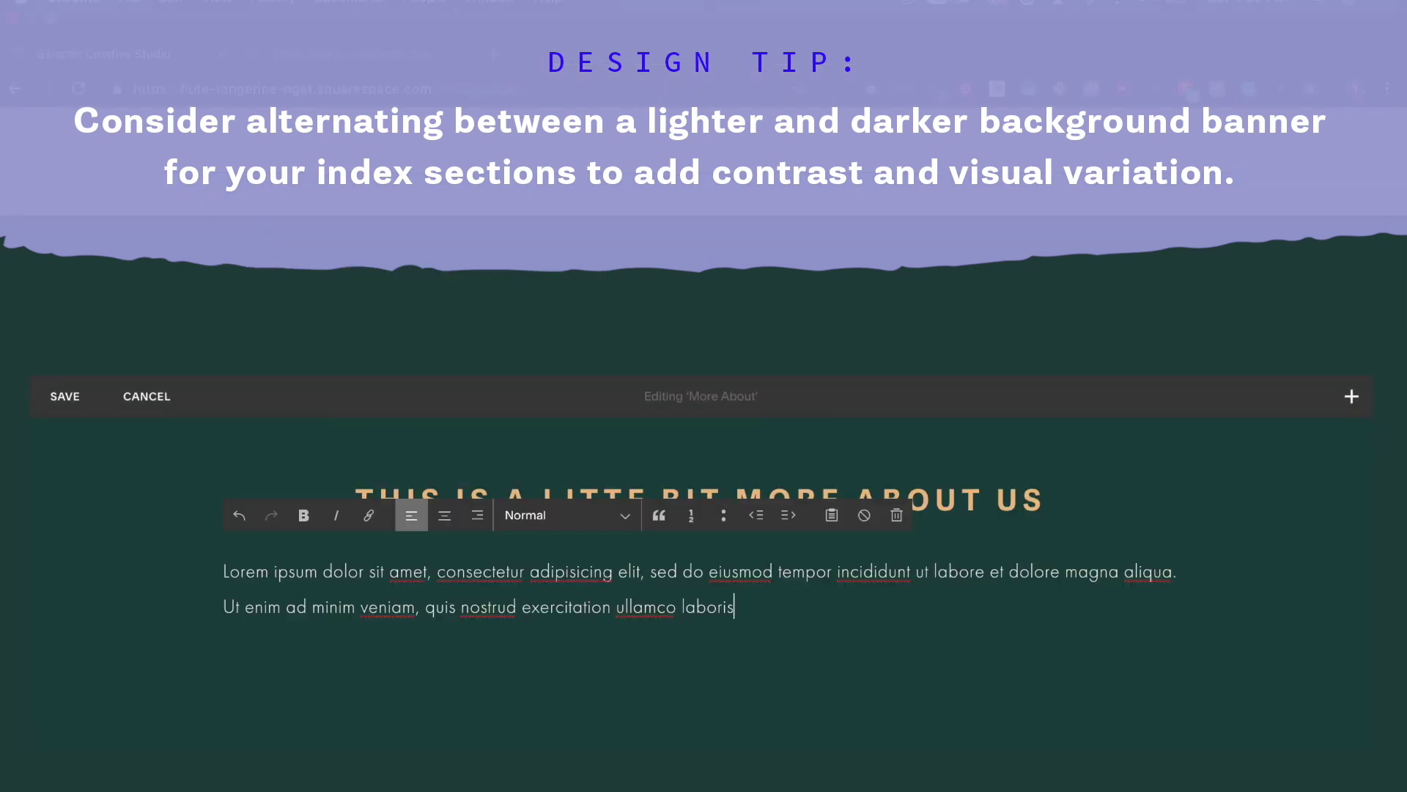
left_click(967, 10)
left_click(767, 299)
key("super+a")
type("Lorem ipsum dolor sit amet, consectetur adipisicing elit, sed do eiusmod tempor incididunt ut labore et dolore magna aliqua. Ut enim ad minim veniam, quis nostrud exercitation ullamco laboris nisi ut aliquip ex ea commodo consequat. Duis aute irure dolor in reprehenderit in voluptate velit esse cillum dolore eu fugiat nulla pariatur. Excepteur sint occaecat cupidatat non proident, sunt in culpa qui officia deserunt mollit anim id est laborum. Donec elementum ligula eu sapien consequat eleifend. Donec nec dolor erat, condimentum sagittis sem. Praesent porttitor porttitor risus, dapibus rutrum ipsum gravida et. Integer lectus nisi, facilisis sit amet eleifend nec, pharetra ut augue. Integer quam nunc, consequat nec egestas ac, volutpat ac nisi. Sed consectetur dignissim dignissim. Donec pretium est sit amet ipsum fringilla feugiat. Aliquam erat volutpat. Maecenas scelerisque, orci sit")
left_click(545, 635, "shift")
type(".")
- Extend the centered Lorem ipsum text and arrange the section with a horizontal line between the heading and the paragraph
left_click(207, 629)
left_click(268, 425)
key("super+v")
left_click(754, 713, "shift")
key("BackSpace")
left_click_drag(1092, 585, 1121, 392)
left_click_drag(976, 369, 786, 388)
left_click(208, 518)
left_click(268, 417)
left_click_drag(845, 607, 367, 429)
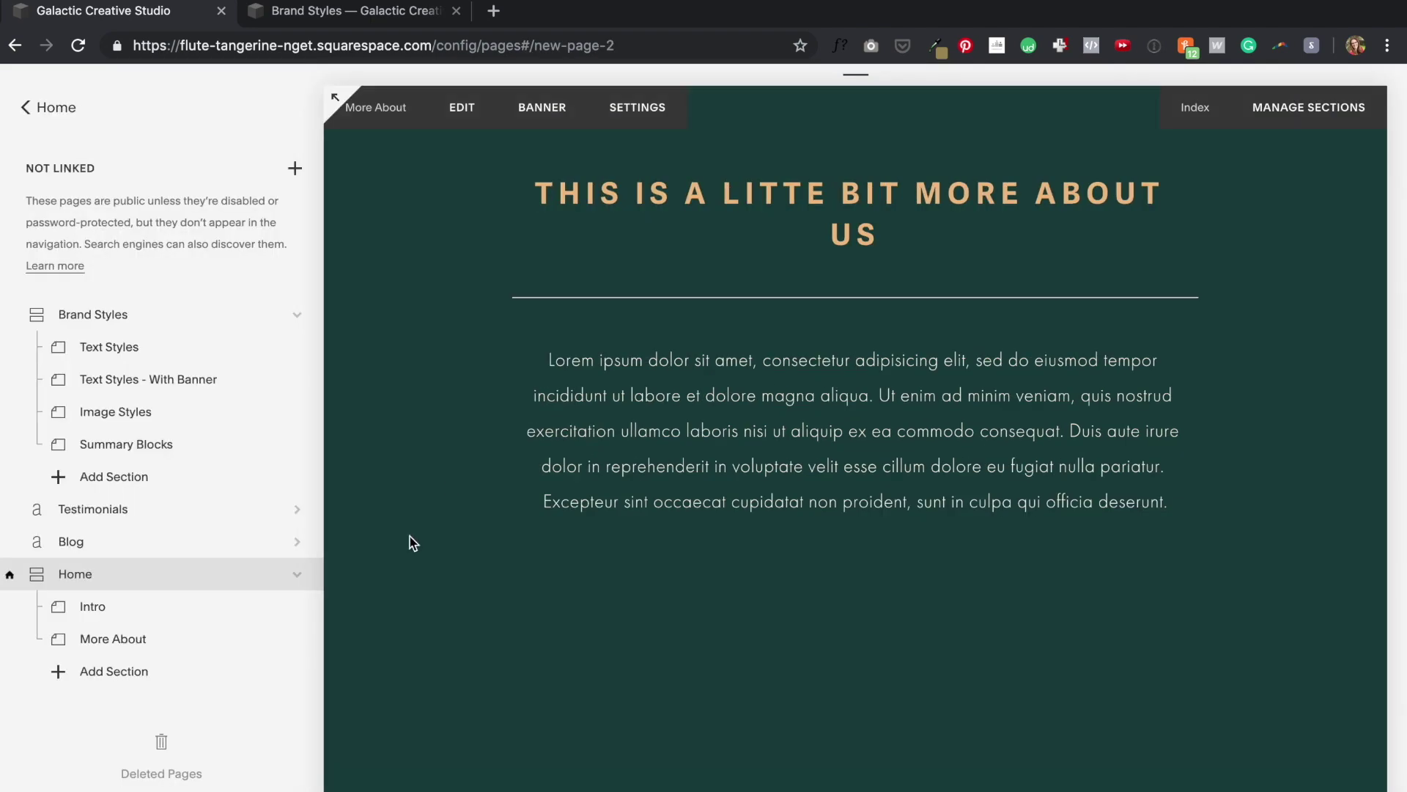
- Add a blank section named Services to the Home index page
left_click(114, 670)
left_click(389, 283)
type("Services")
key("Return")
- Add a text block to Services reading "Two ways we can help you:", formatted as centered Heading 1
scroll(667, 454, "up", 3)
left_click(445, 352)
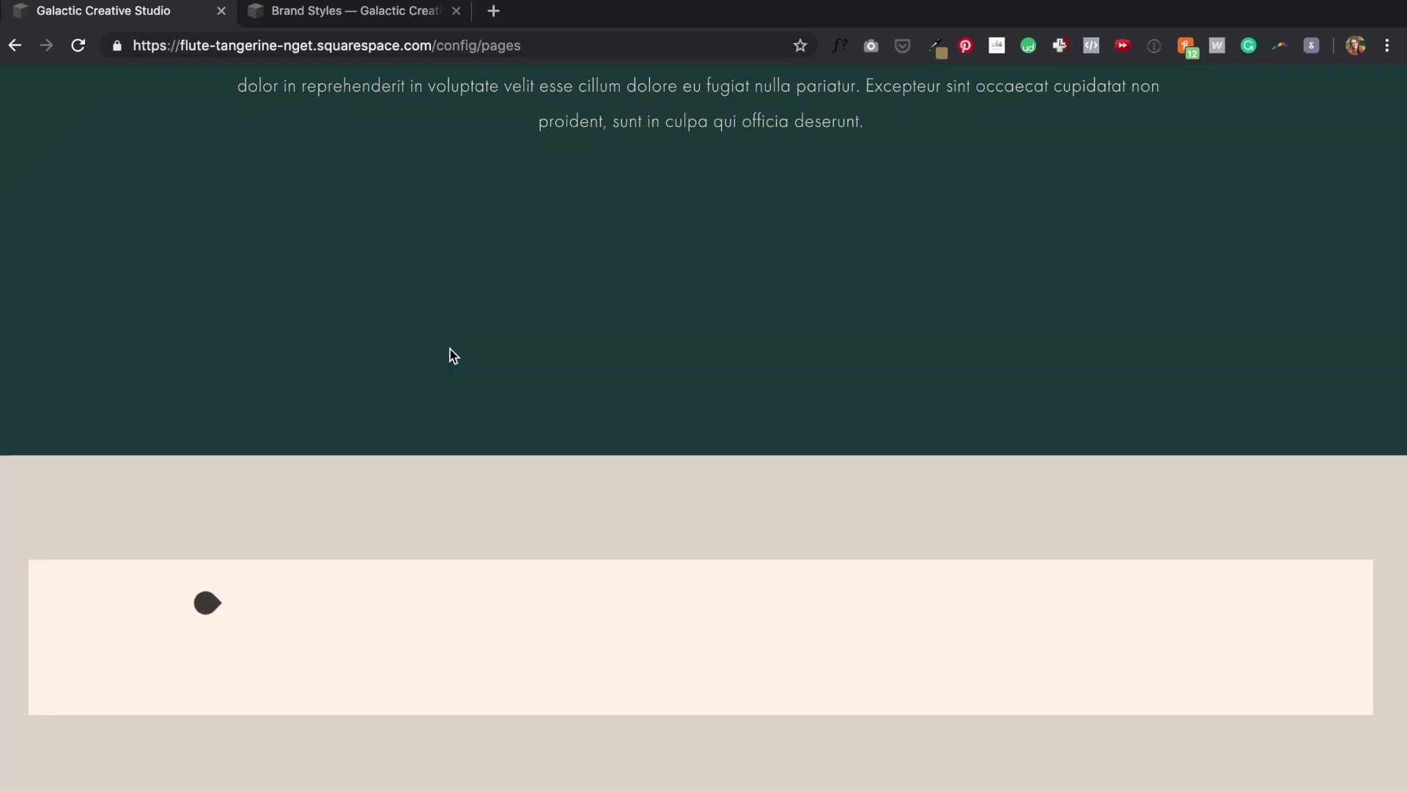
left_click(208, 603)
left_click(265, 426)
left_click(305, 655)
type("Here")
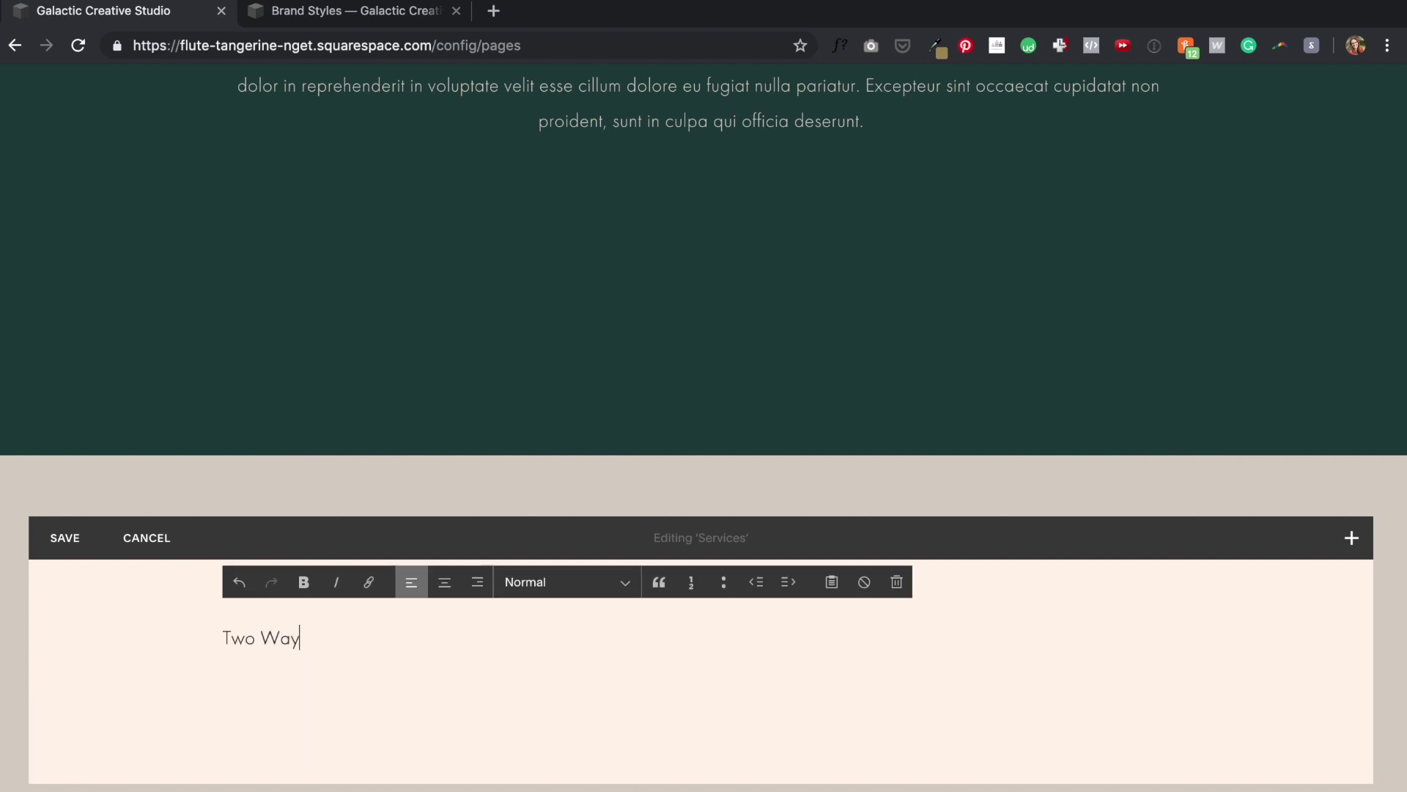
left_click(444, 582)
left_click(566, 582)
left_click(571, 611)
- Shorten the Services heading to "Two ways to help you:"
scroll(746, 573, "down", 2)
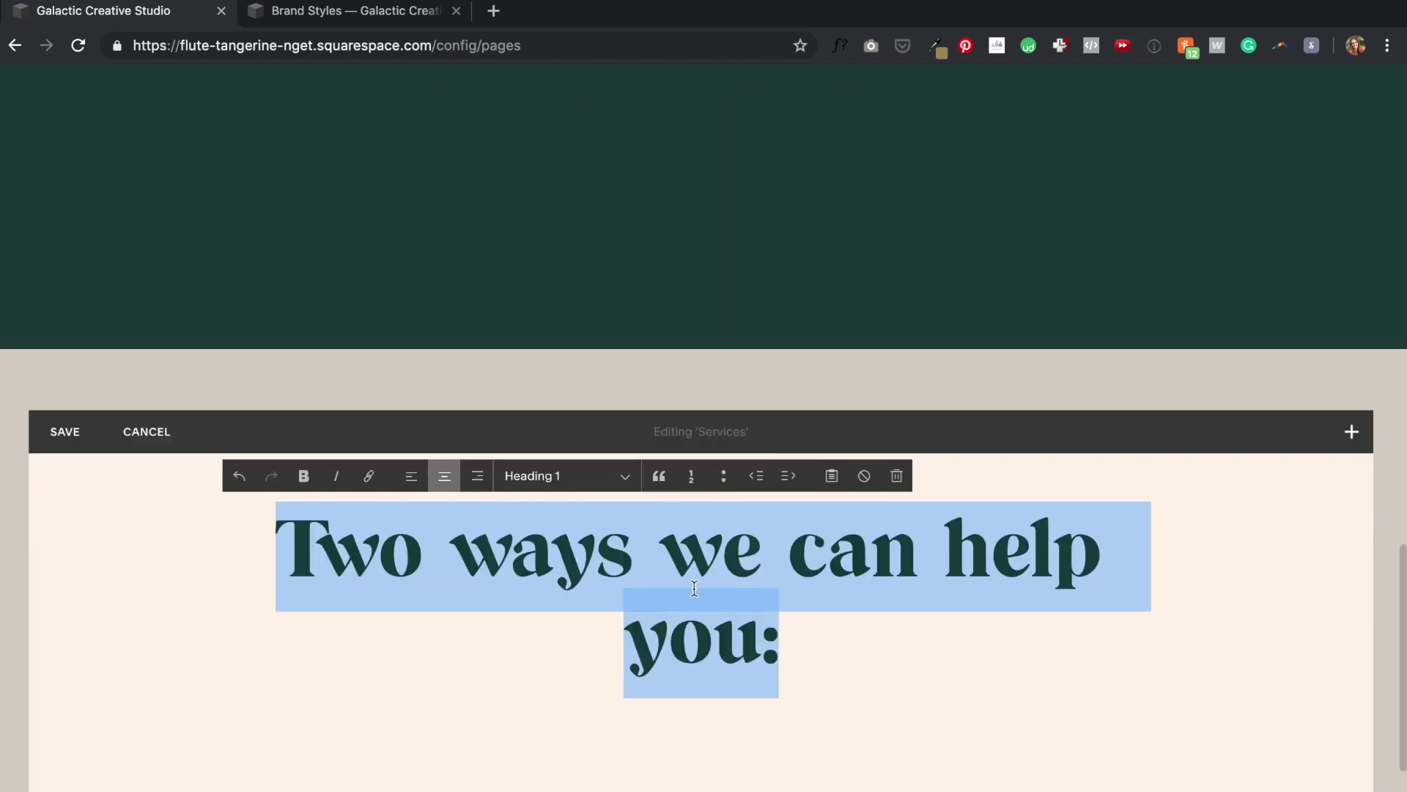
left_click_drag(660, 557, 920, 553)
type("to")
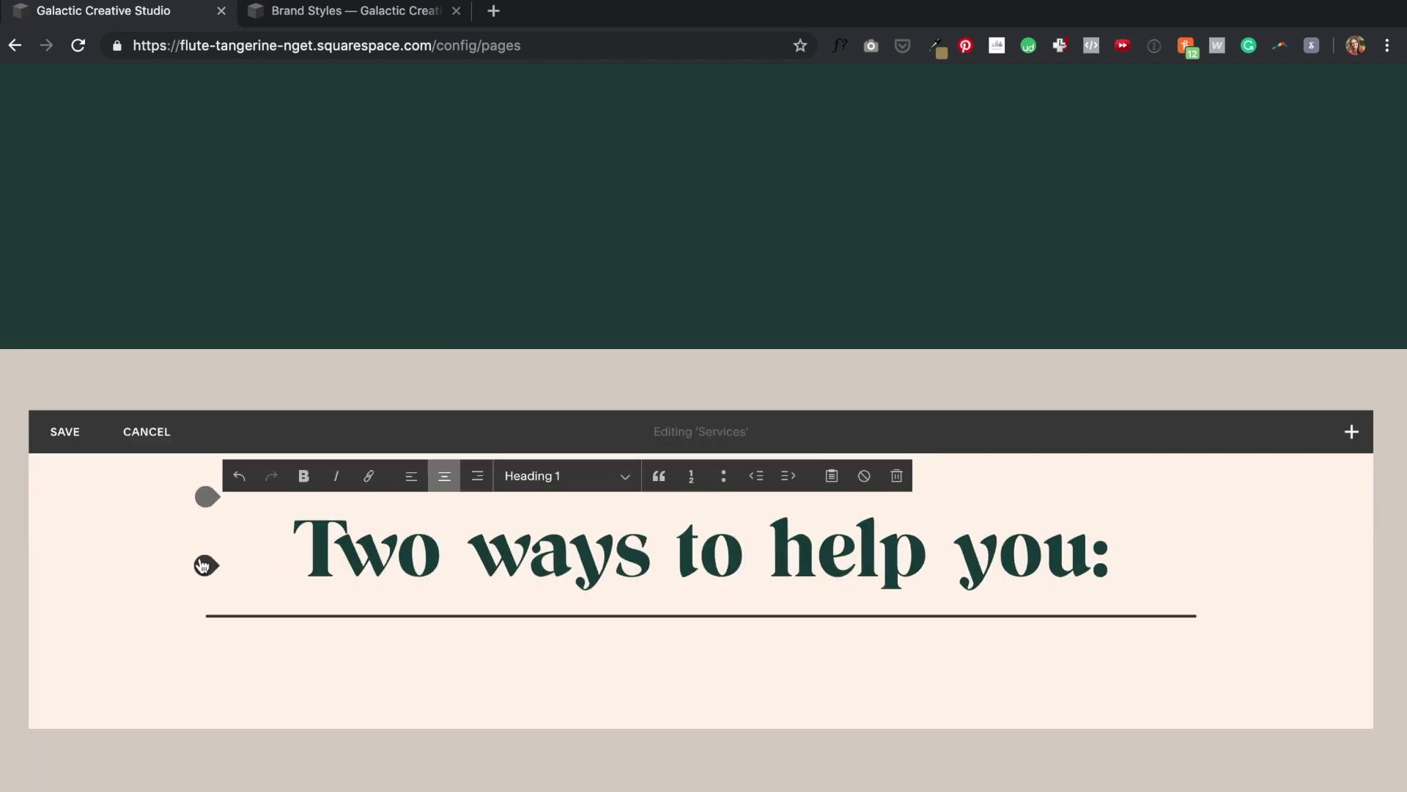
- Insert an image block below the Services heading and upload greennotebook.jpg from the Unsplash Photos folder
scroll(203, 565, "up", 1)
triple_click(360, 622)
left_click(204, 716)
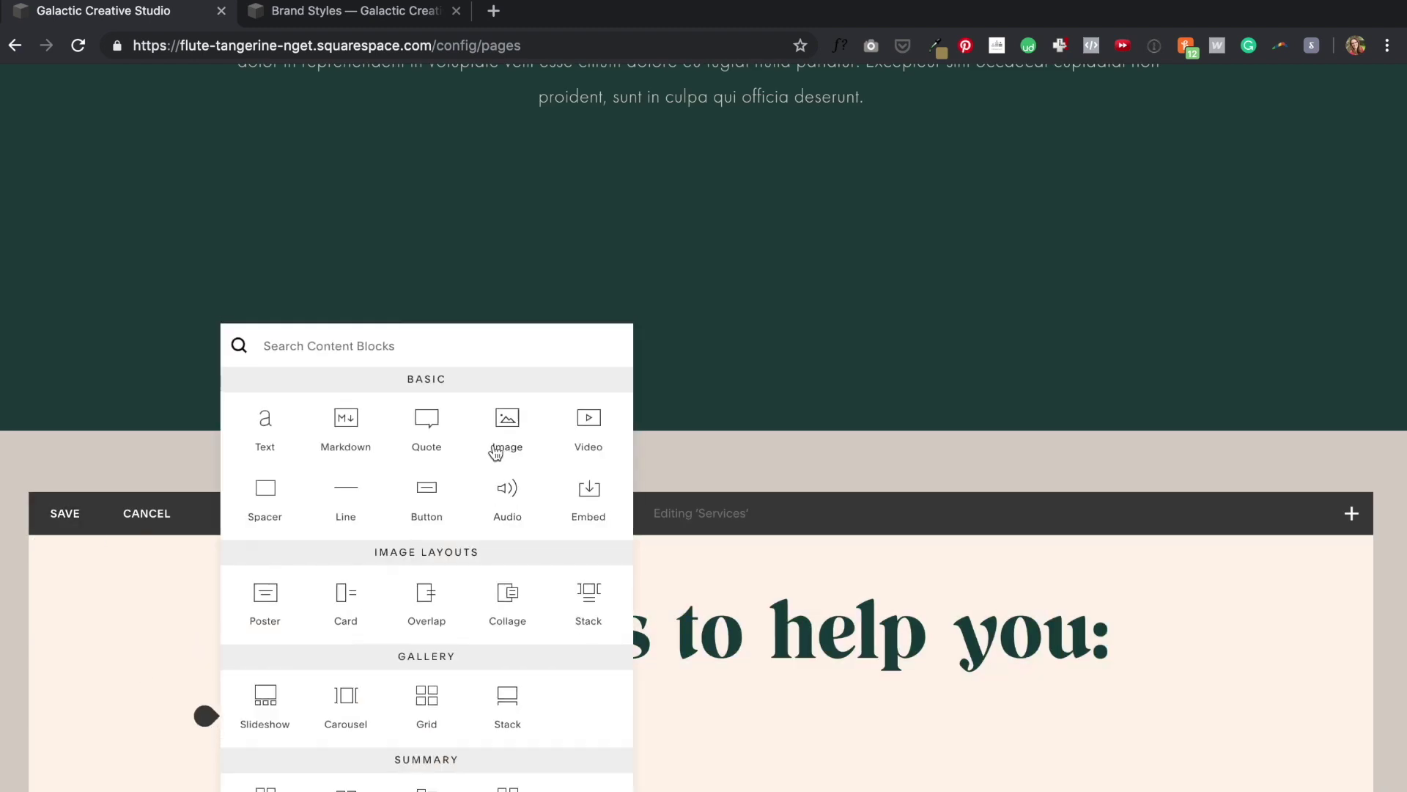
left_click(509, 437)
left_click(1244, 452)
double_click(534, 355)
double_click(560, 62)
left_click(539, 98)
key("space")
key("Down")
key("space")
left_click(1046, 407)
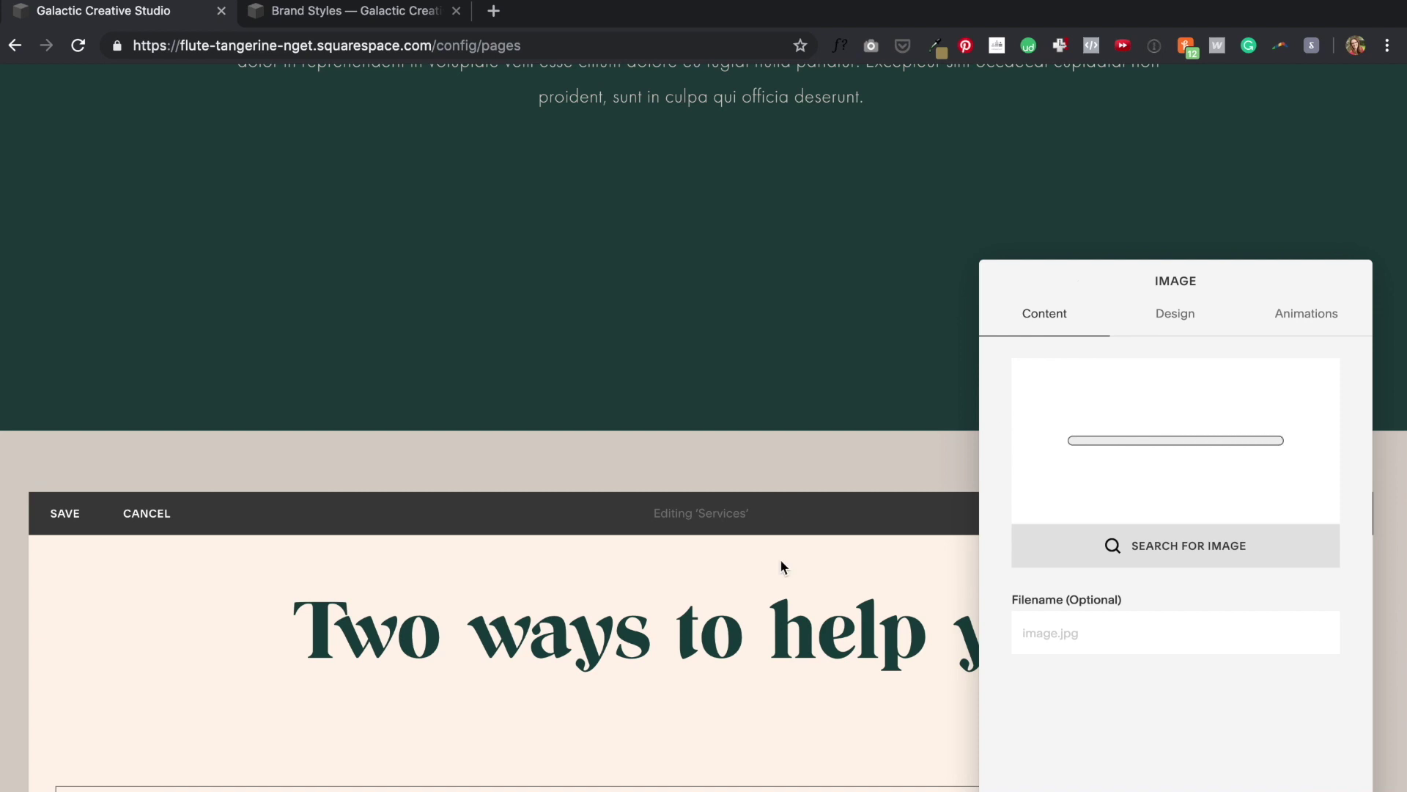
- Switch the image block to the Stack layout and set its title to "Work With Us"
scroll(843, 514, "down", 5)
left_click(1177, 315)
scroll(772, 493, "down", 6)
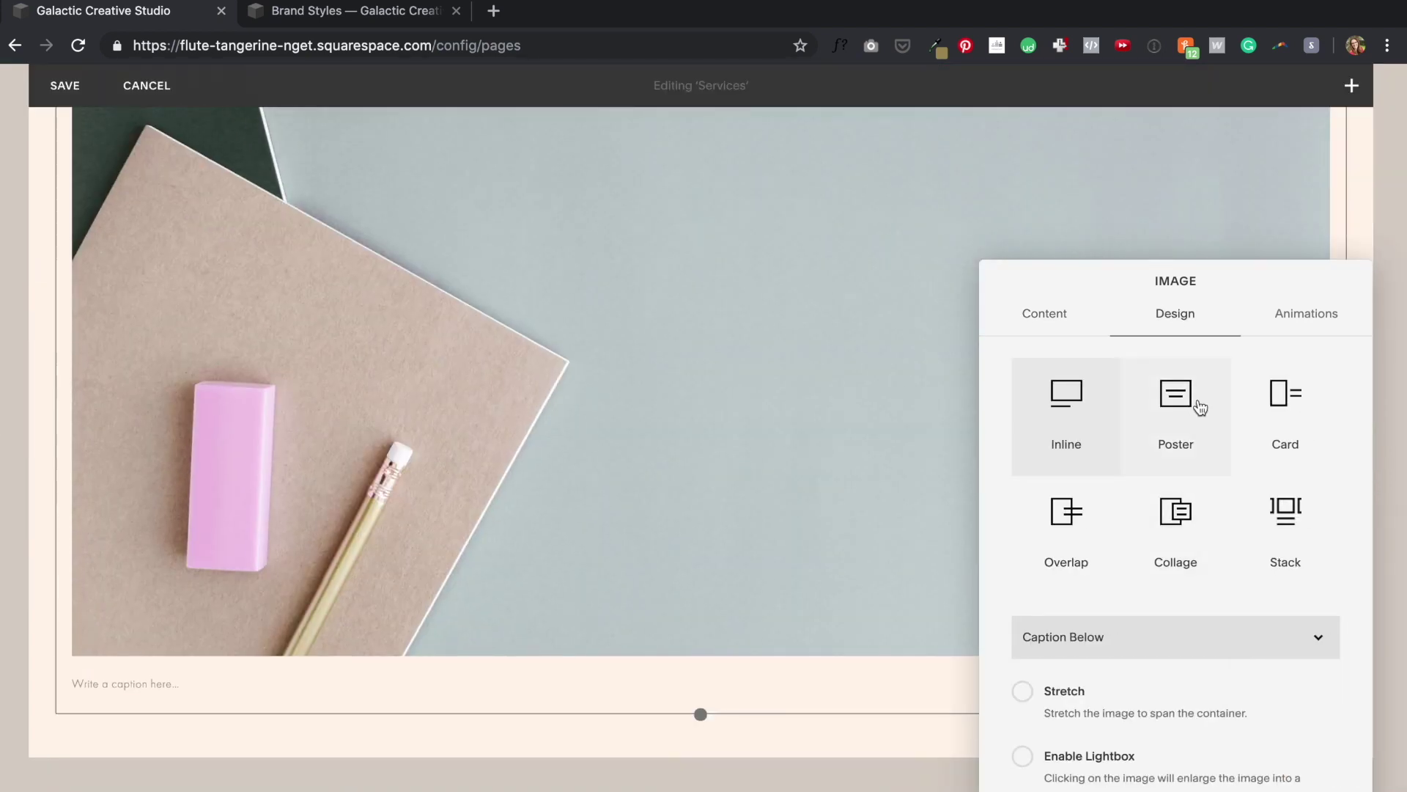
left_click(1291, 535)
scroll(885, 652, "down", 3)
left_click(701, 493)
type("Work With Us")
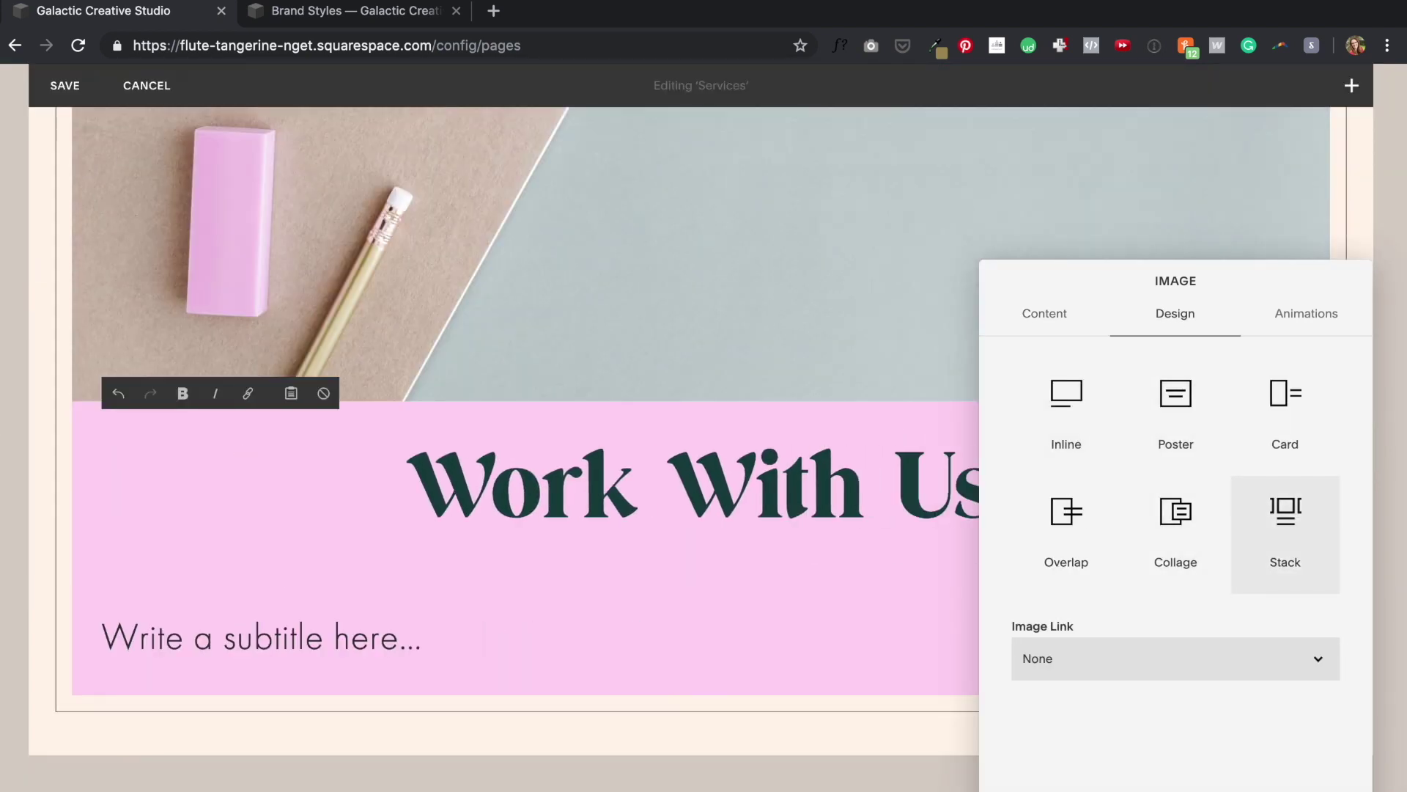
- Fill the Work With Us image's subtitle with a Lorem ipsum sentence ending in "ut labore et dolore."
left_click(962, 9)
left_click(1074, 159)
left_click(396, 639)
type("Lorem ipsum dolor sit amet, consectetur adipisicing elit, sed do eiusmod tempor incididunt ut labore et dolore")
type(".")
key("Escape")
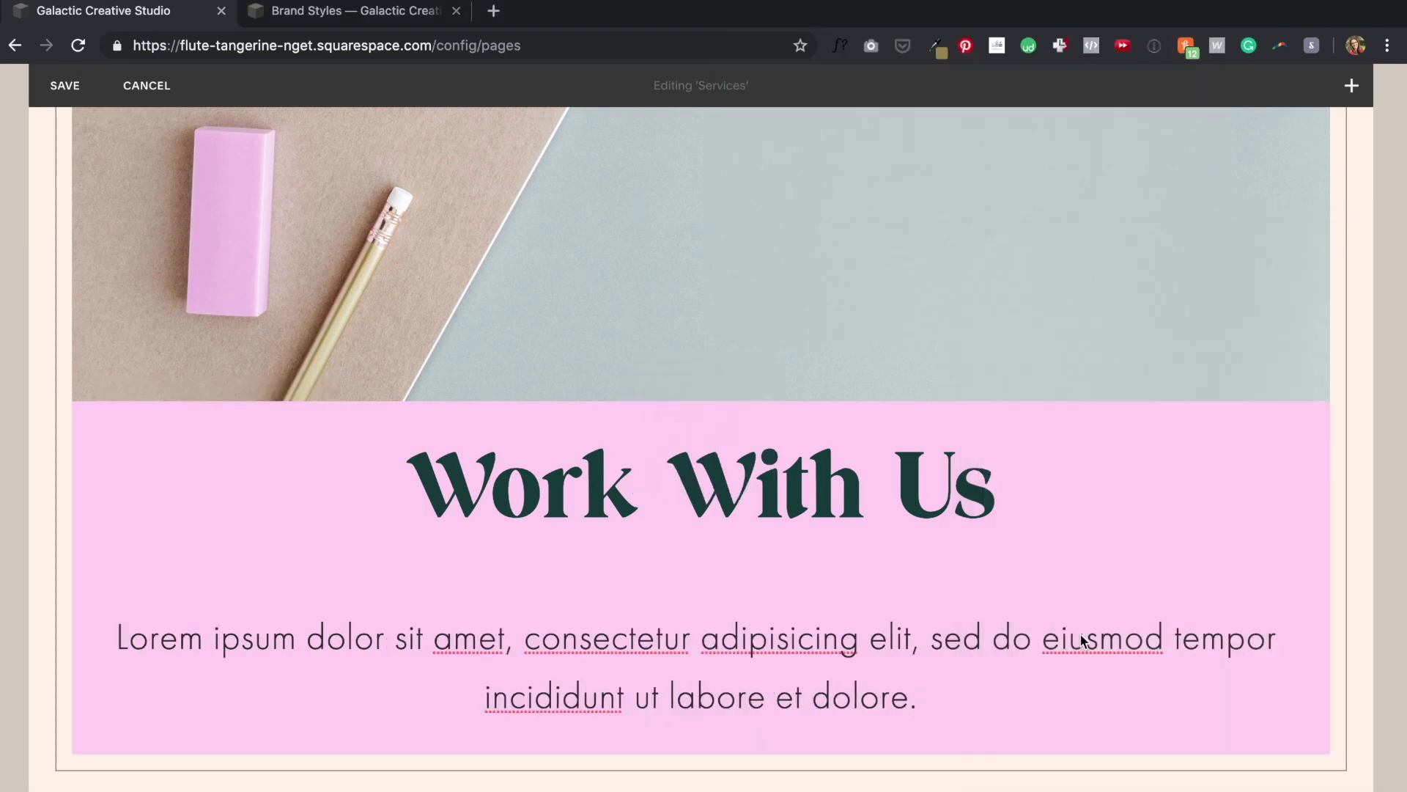
- Give the Work With Us image a link button reading "Our Services"
left_click(1175, 313)
left_click(1175, 658)
left_click(1070, 690)
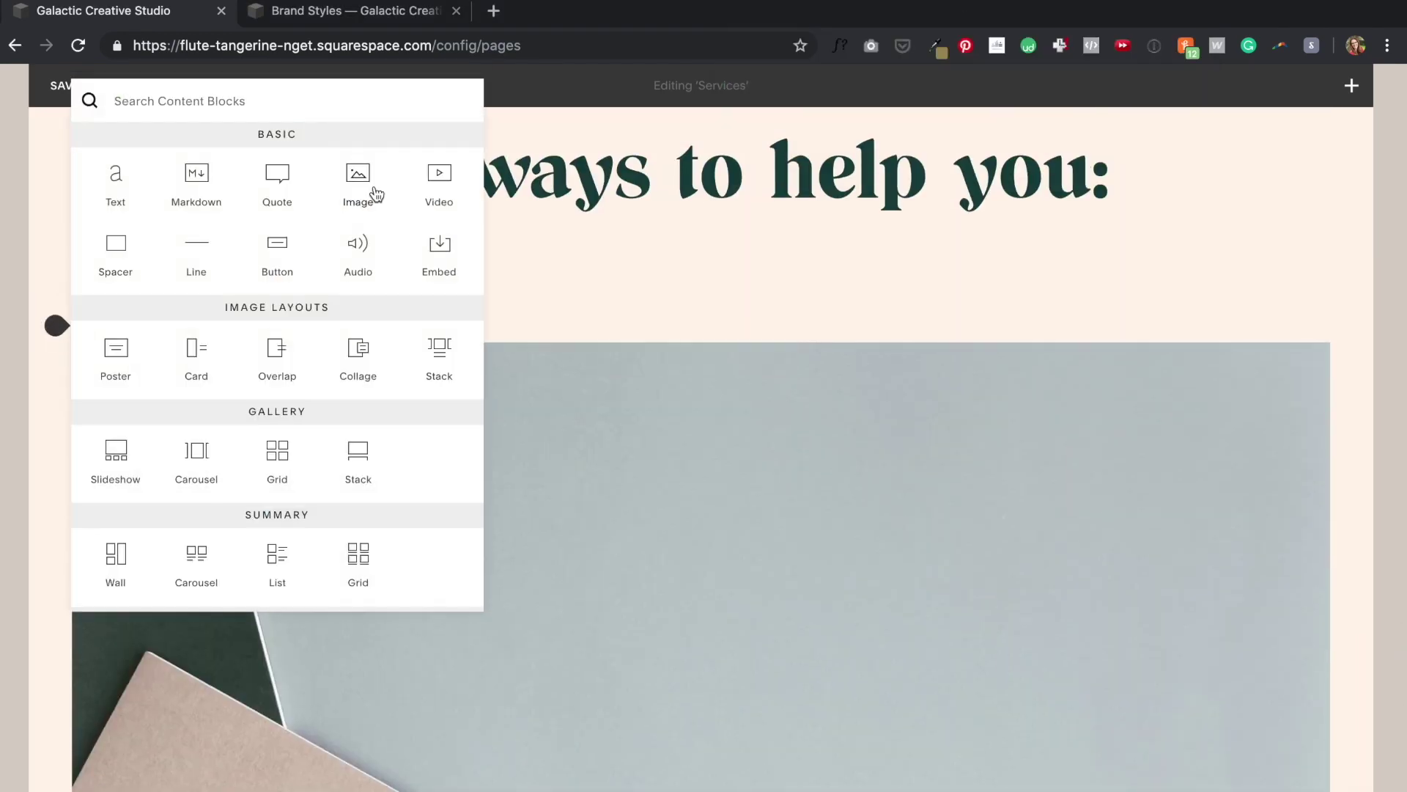
- Insert a second image block below the Services heading, upload mistcoffee.jpg and apply the Stack layout
left_click(374, 195)
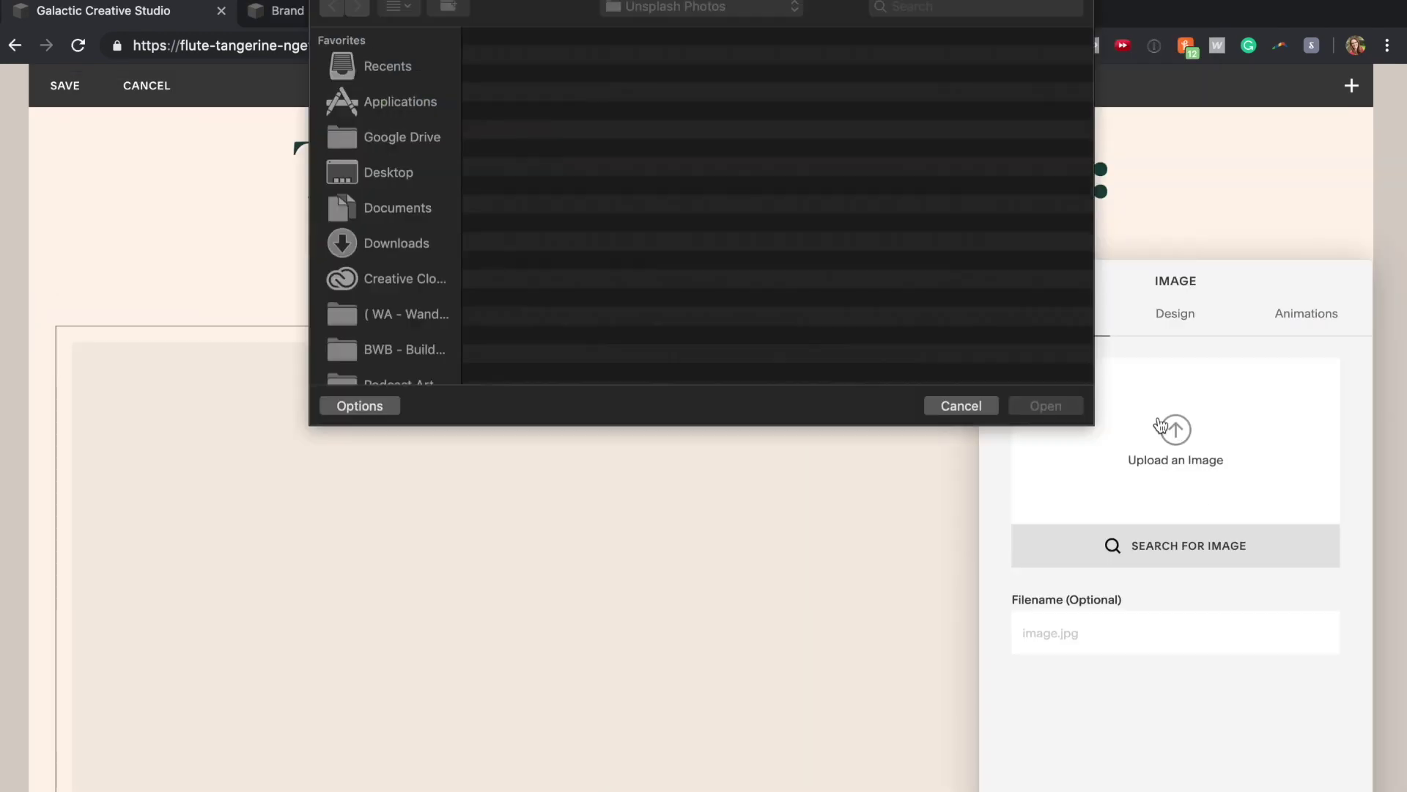
double_click(527, 116)
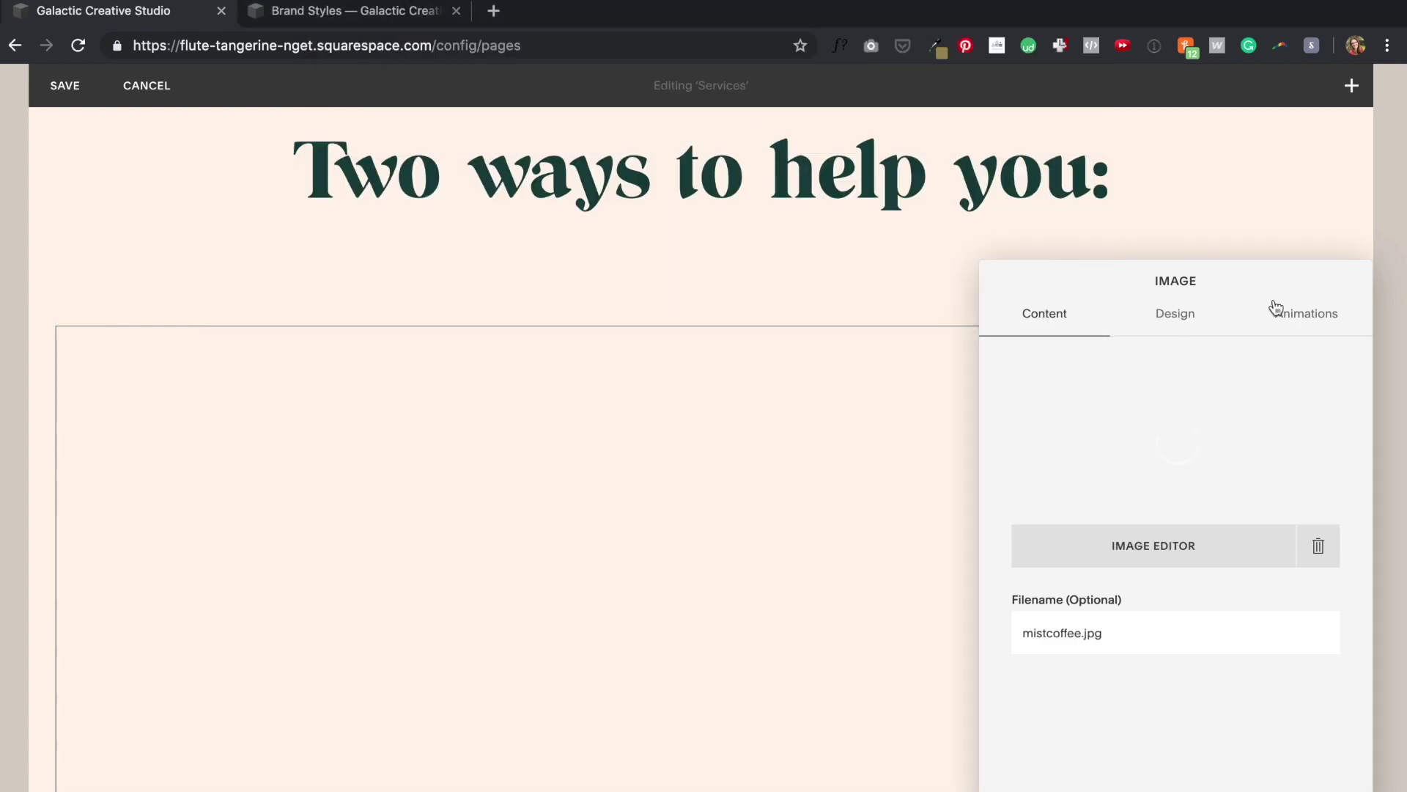
left_click(1174, 313)
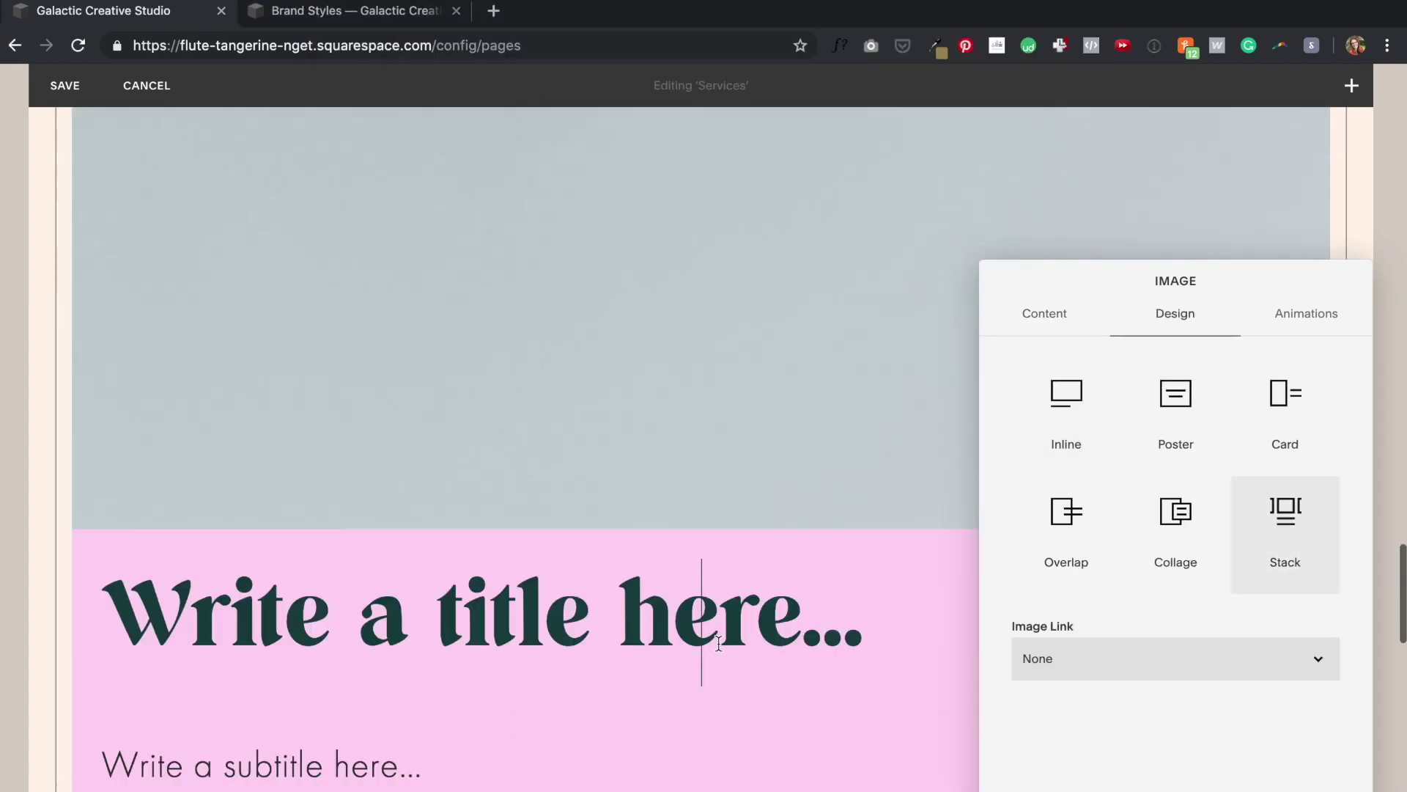
- Title the second stack image "Take Our Course" and give it a link button reading "Learn More"
type("Take Our Course")
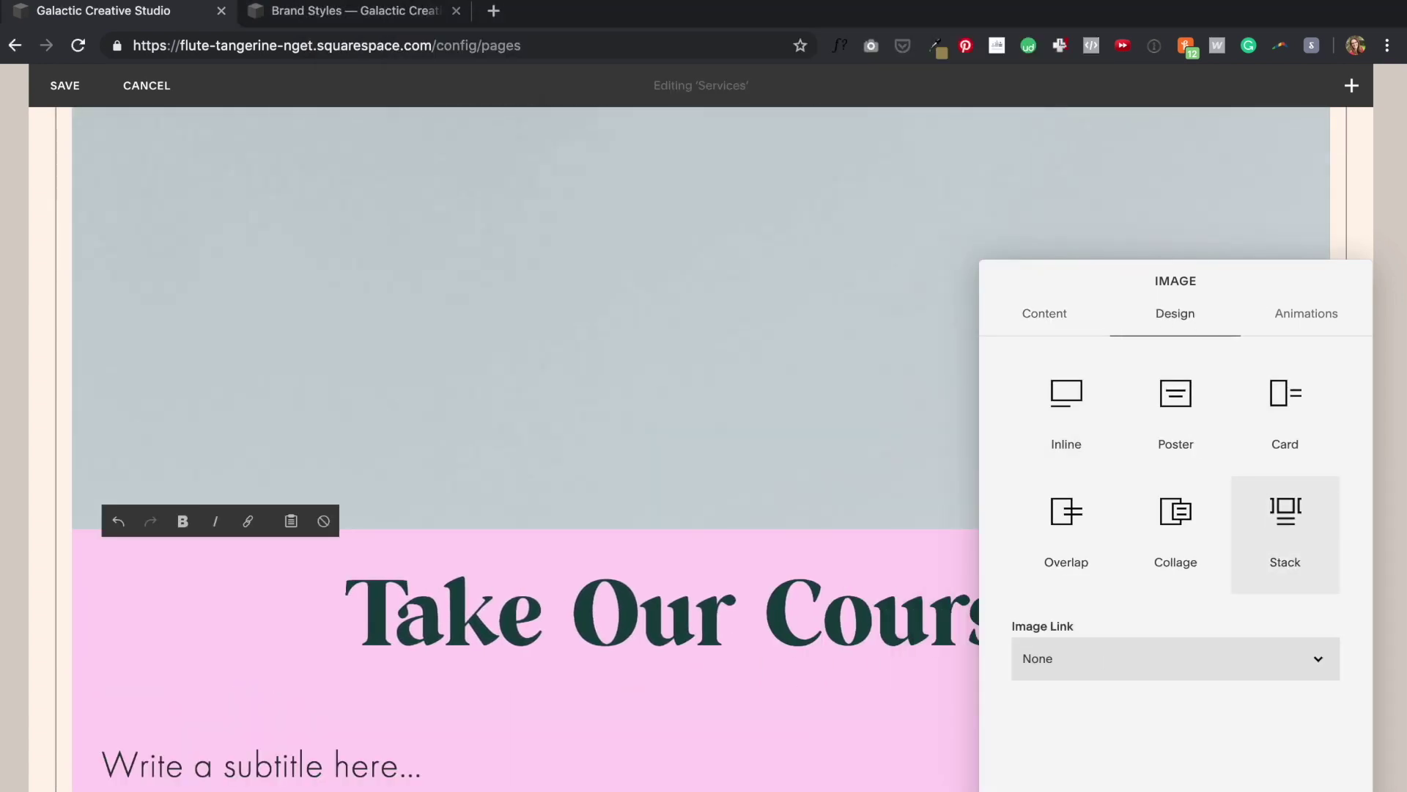
left_click(1106, 662)
left_click(1094, 698)
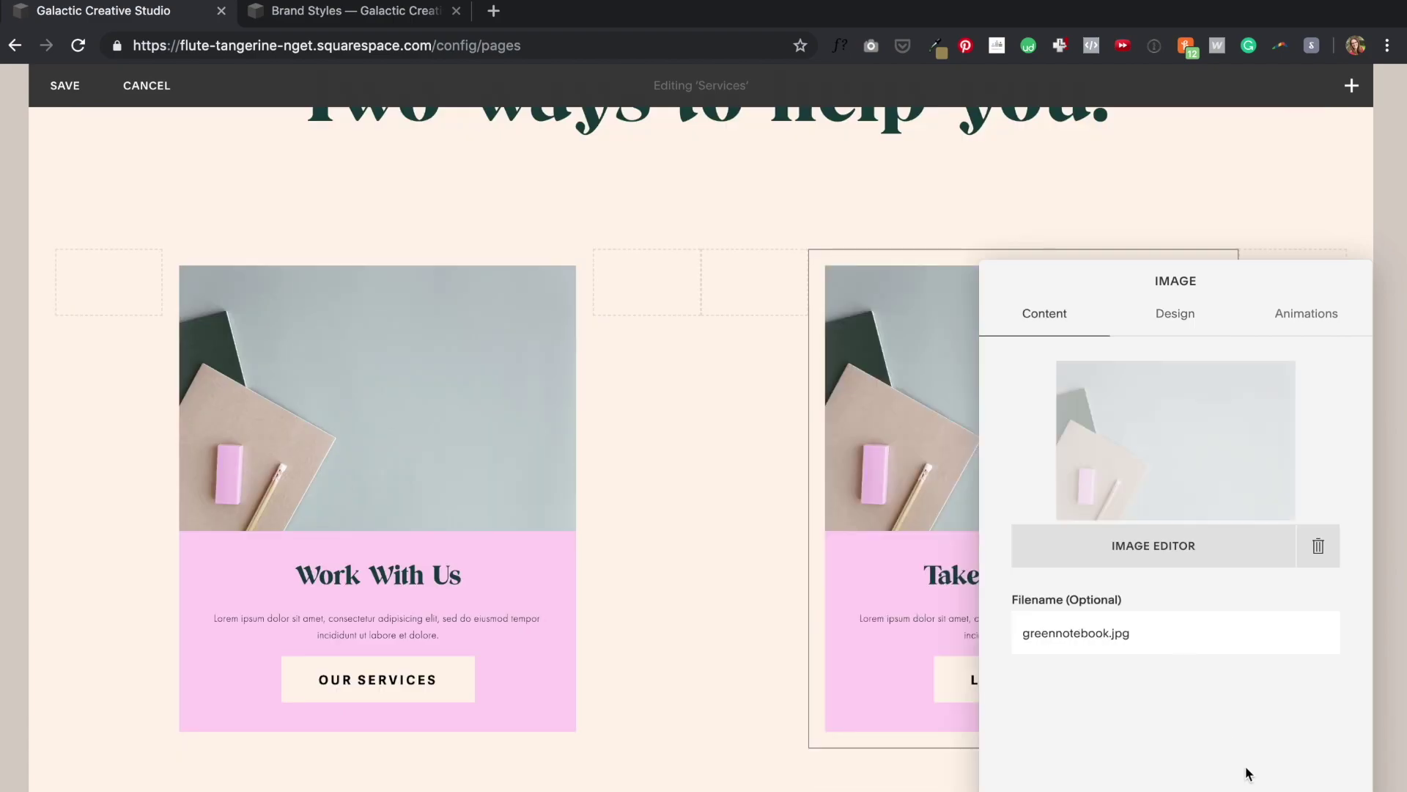
left_click(735, 497)
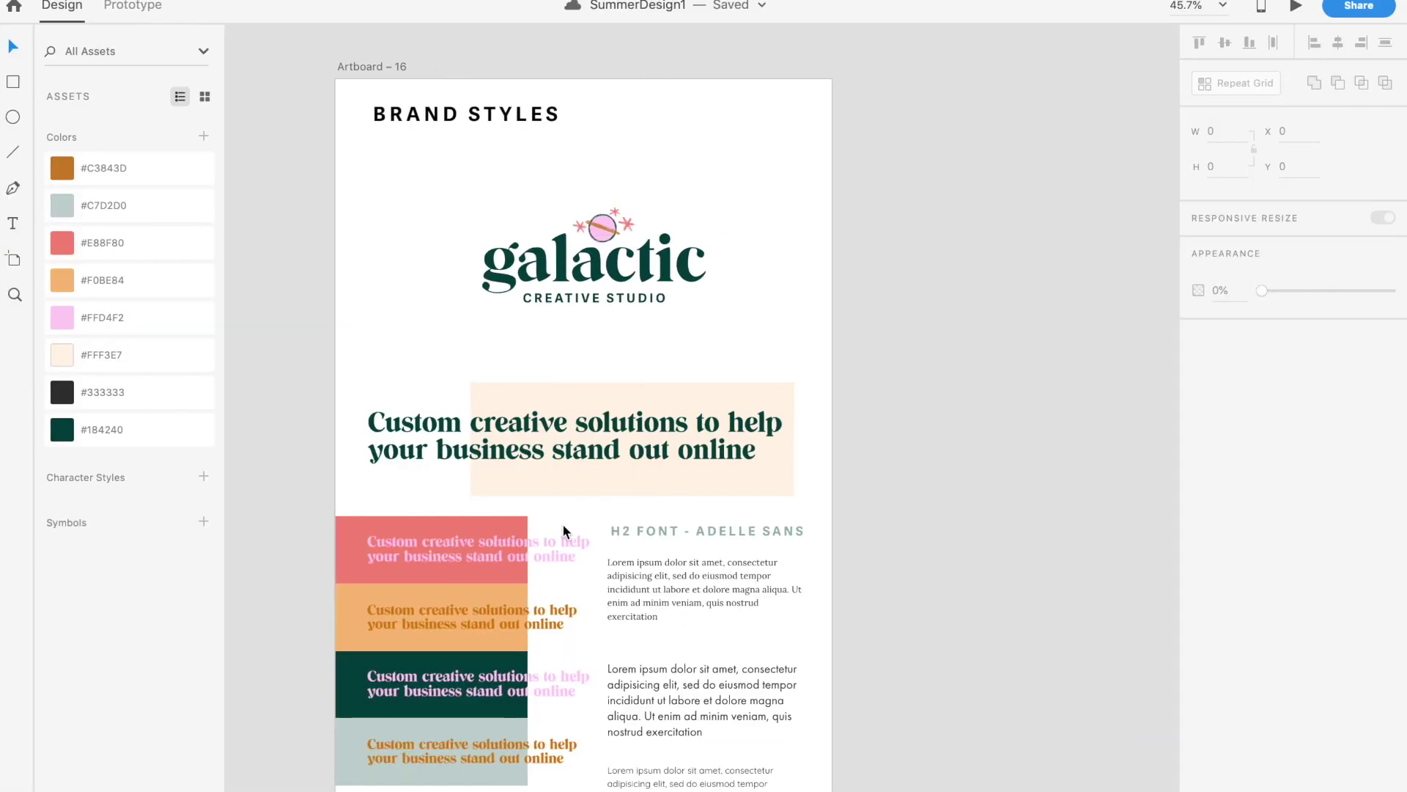
- Switch to Adobe XD and fill the 762 px high background rectangle below the brand color swatches with #FFF3E7
scroll(561, 523, "down", 15)
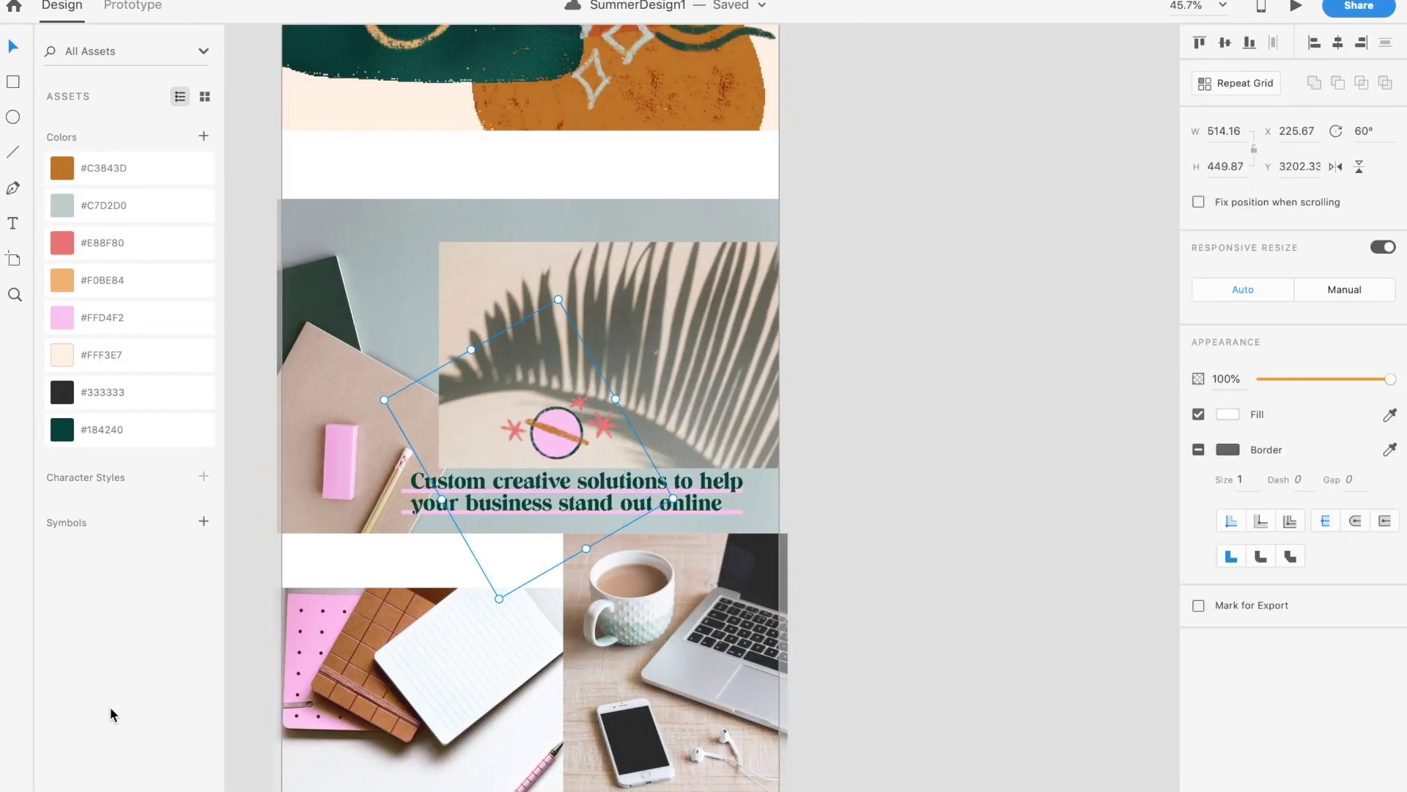
key("super+y")
left_click(202, 265)
scroll(516, 227, "up", 6)
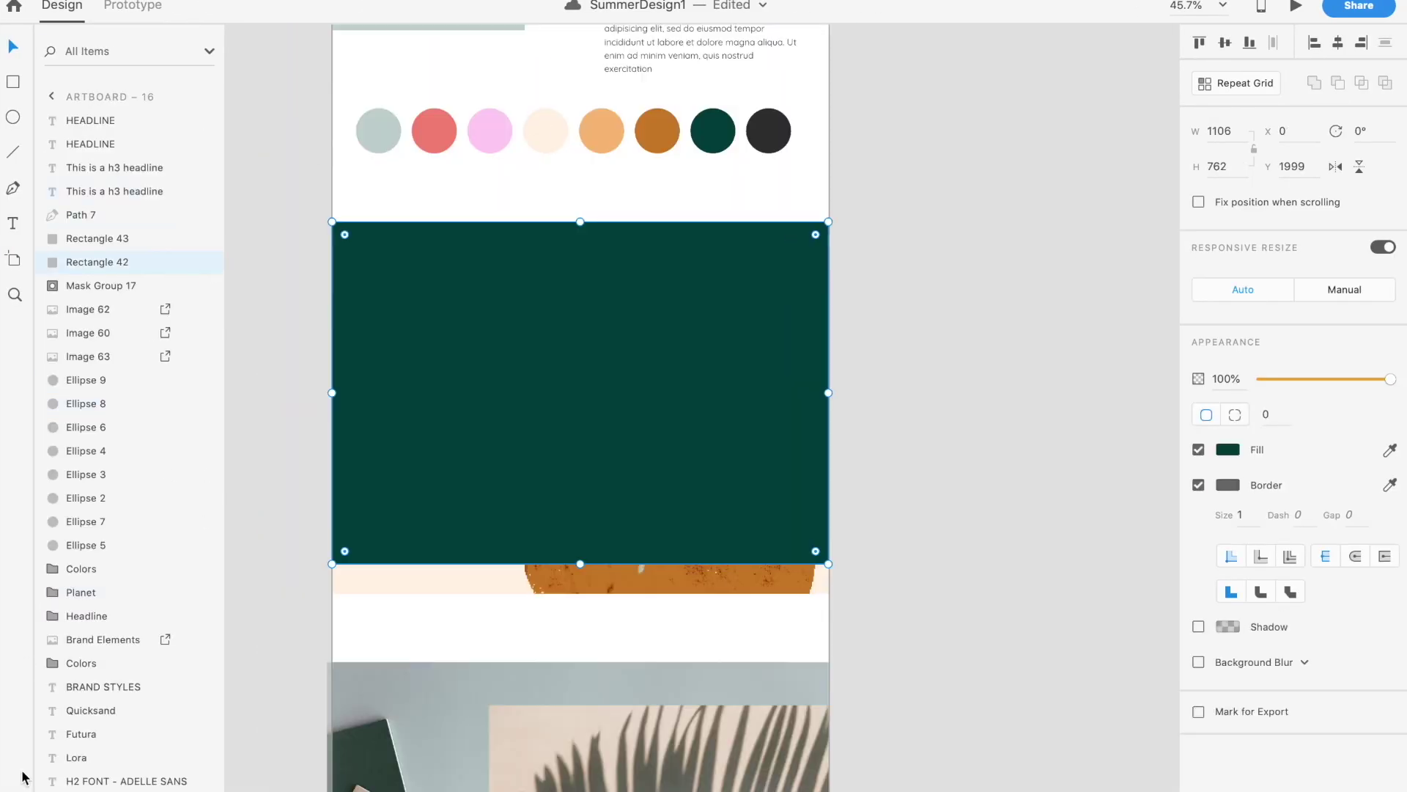
key("super+shift+y")
left_click(101, 355)
key("super+plus")
scroll(504, 335, "up", 2)
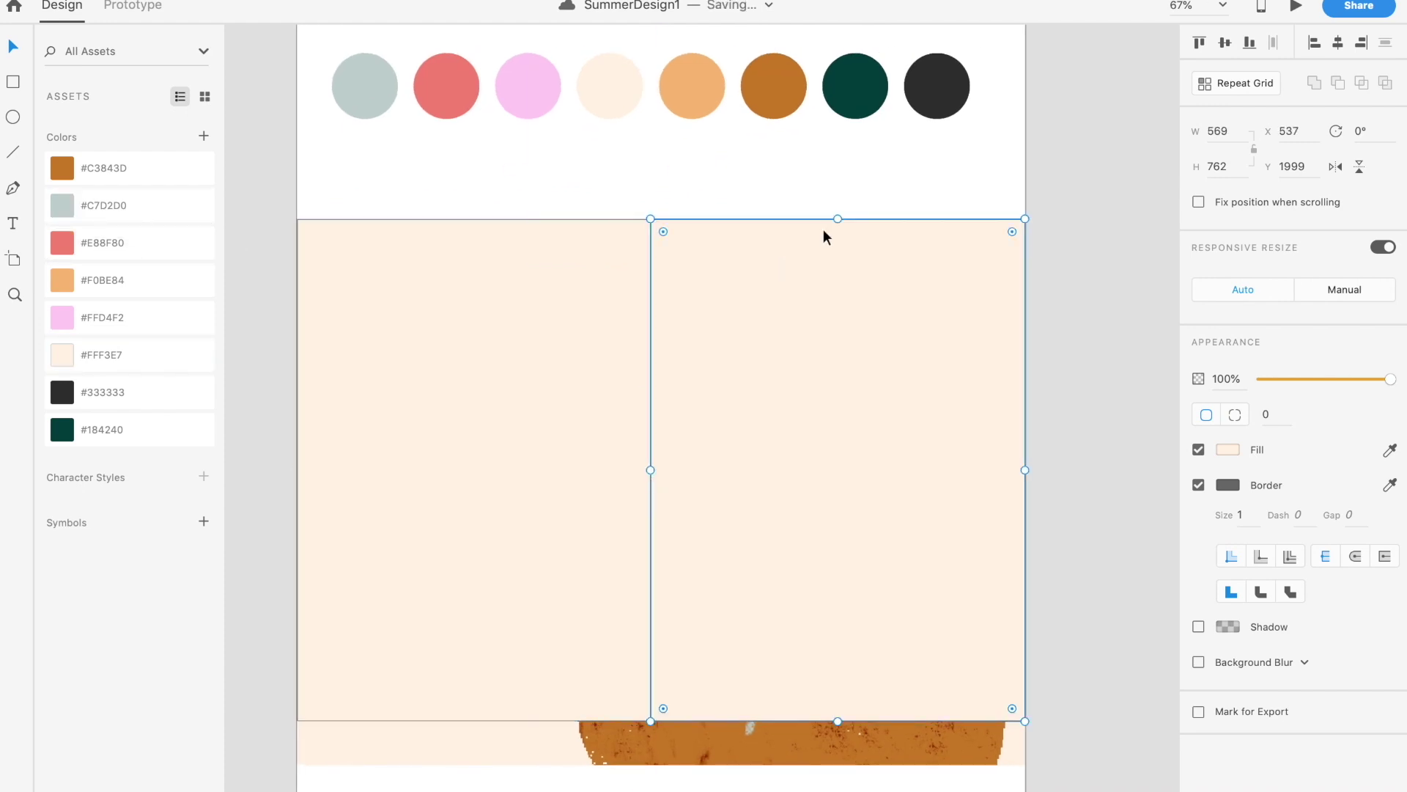
- Fill the right-half rectangle with the coral brand color and place a 550 by 388 copy of it over the left half
left_click(64, 318)
left_click(64, 243)
left_click_drag(916, 484, 543, 484)
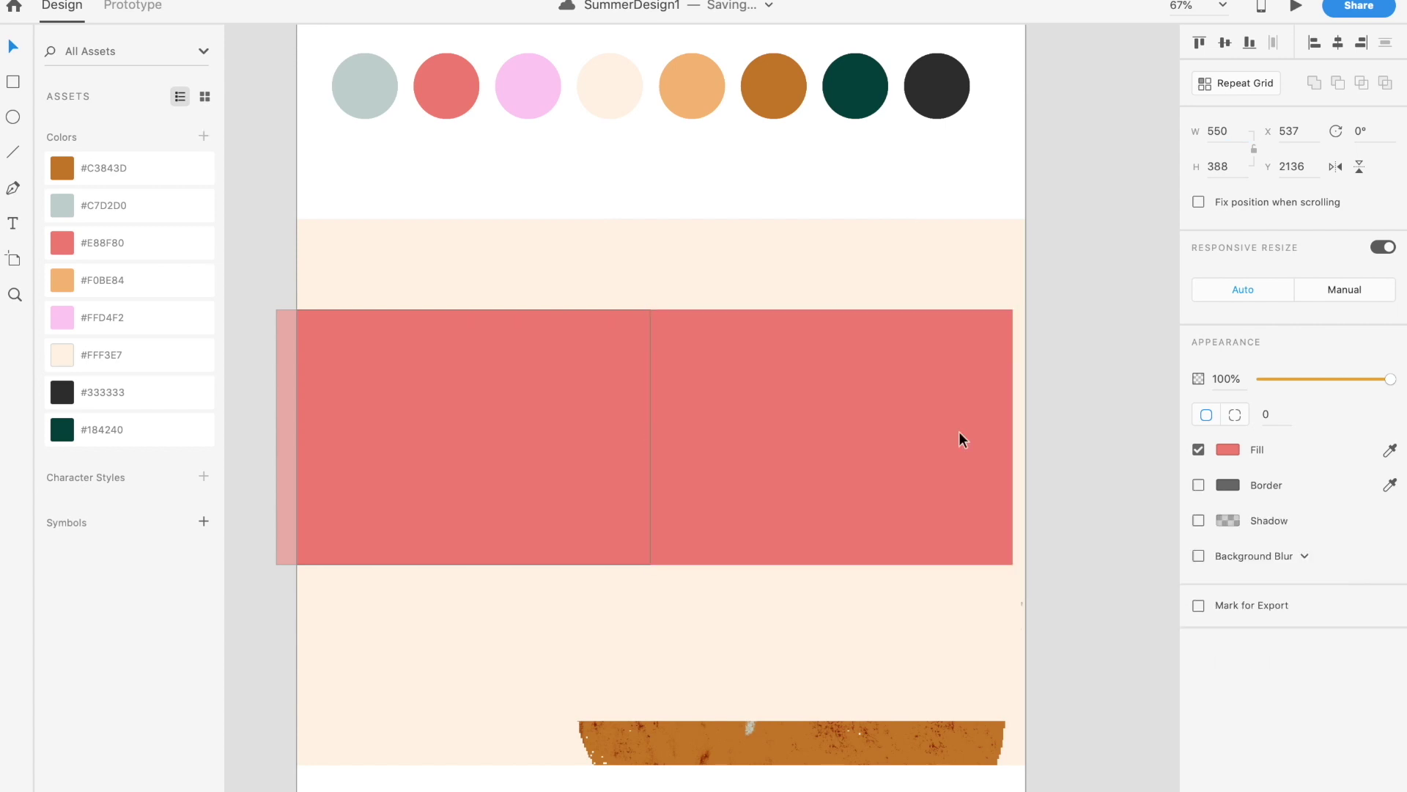
left_click_drag(844, 451, 492, 451)
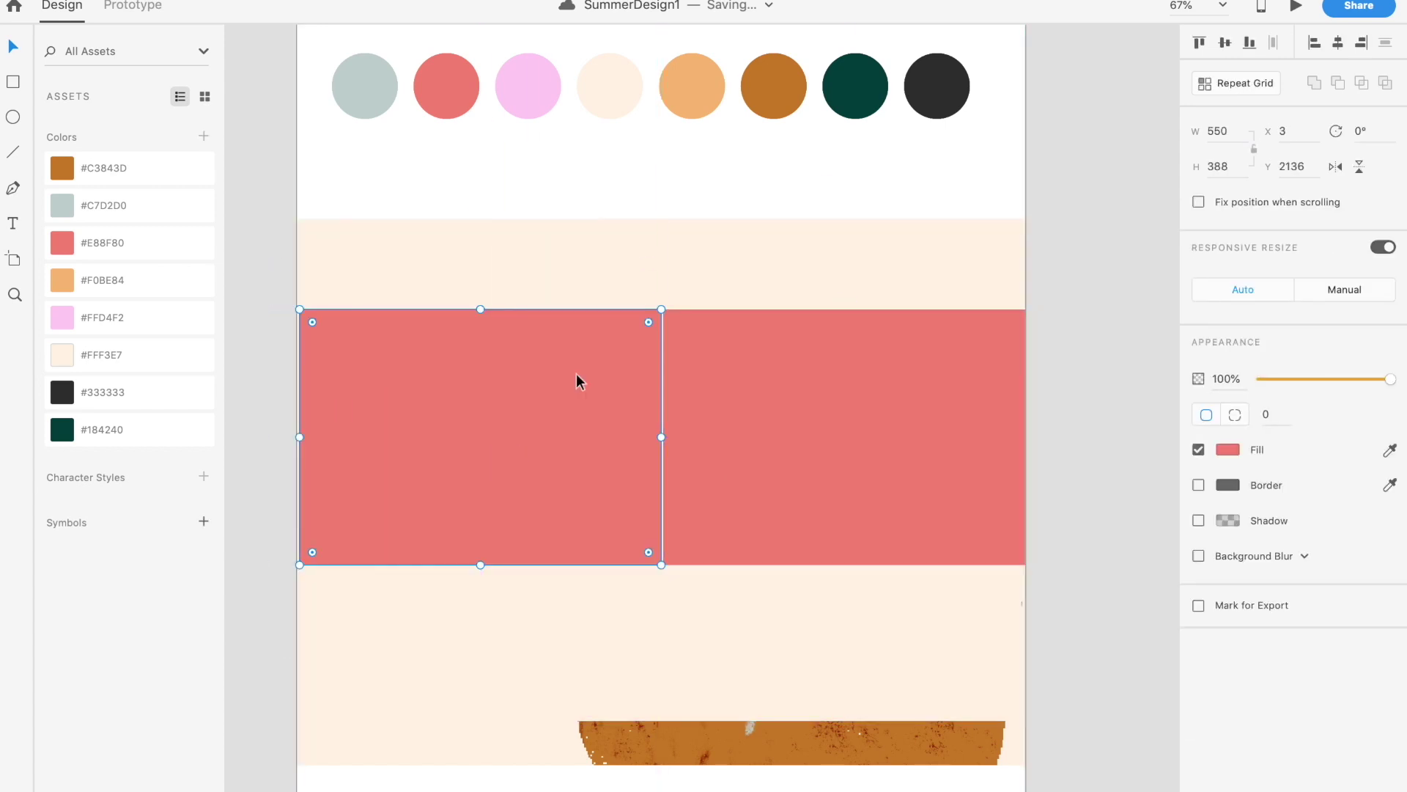
- Recolor the left coral block with the orange brand color #F0BE84
scroll(576, 373, "up", 3)
scroll(576, 375, "down", 2)
left_click(716, 411)
left_click(623, 381)
left_click(62, 205)
left_click(95, 281)
- Select the two color blocks with their cream background and move them off the brand styles artboard
scroll(620, 433, "up", 2)
scroll(972, 407, "right", 3)
left_click(972, 407)
left_click(485, 426, "shift")
scroll(485, 427, "down", 3)
left_click_drag(500, 376, 1004, 369)
scroll(1004, 369, "up", 3)
- Export the color-block group as a PNG for Design to the SummerofDesign folder
left_click(565, 203)
key("super+e")
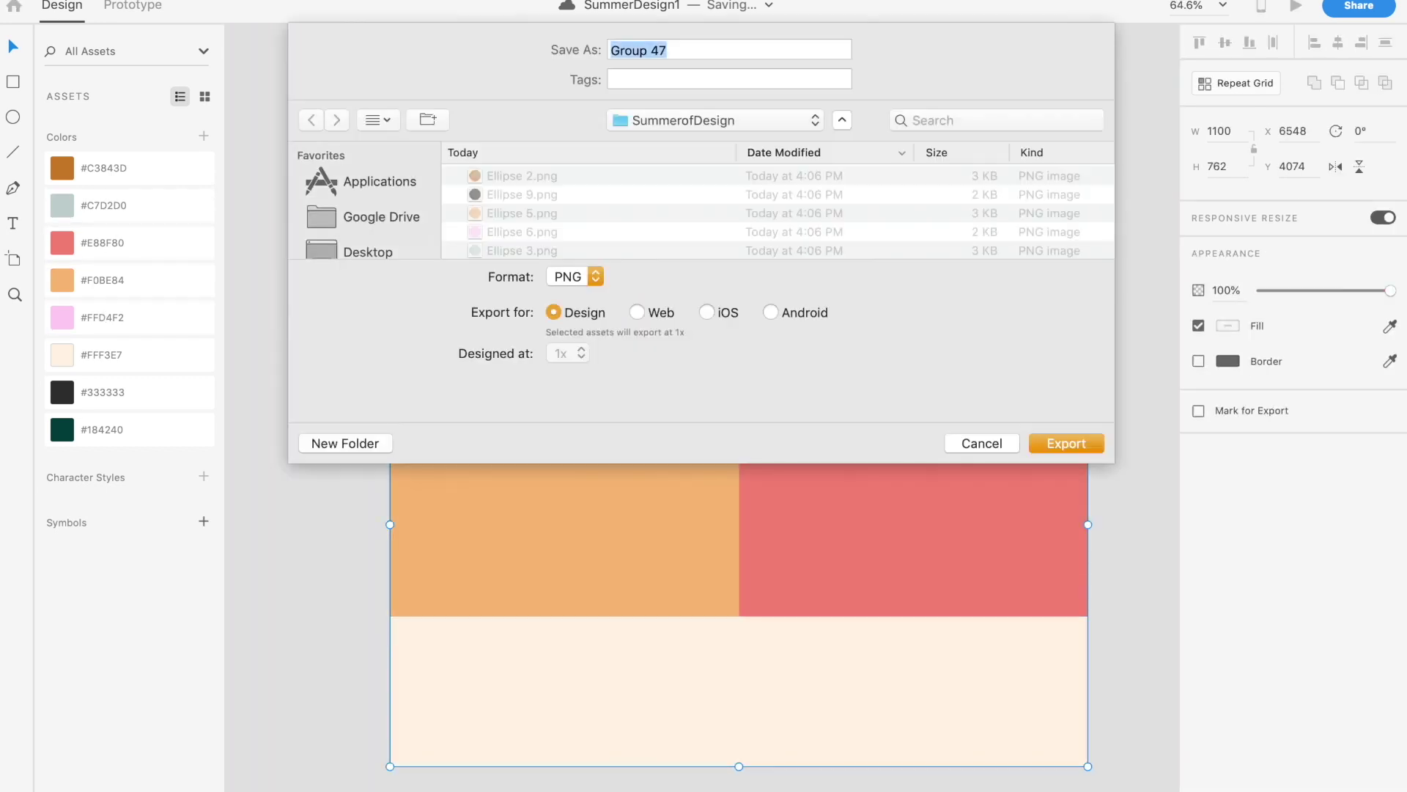
key("Return")
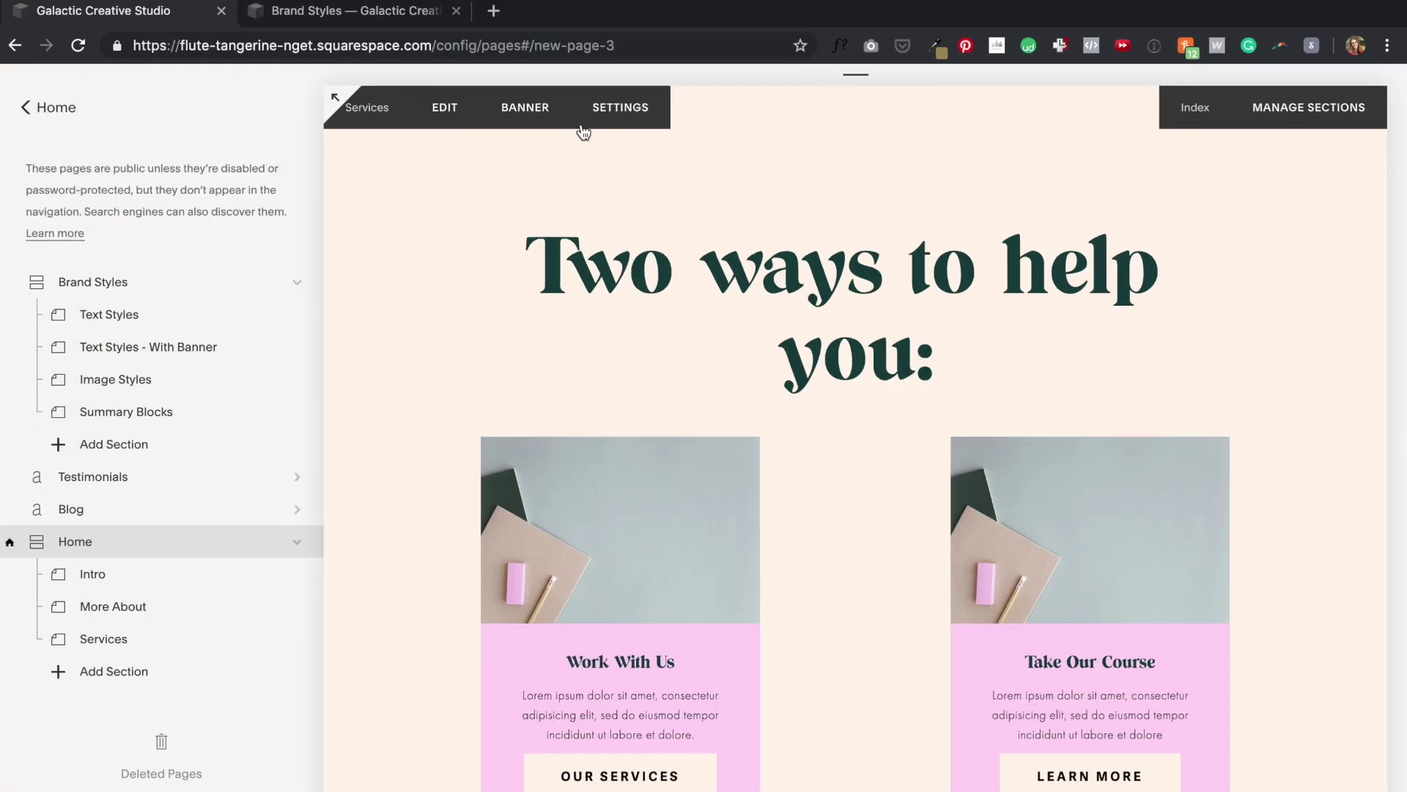
- Switch to Squarespace and upload the exported orange and coral color-block image as the Services section's banner
left_click(532, 110)
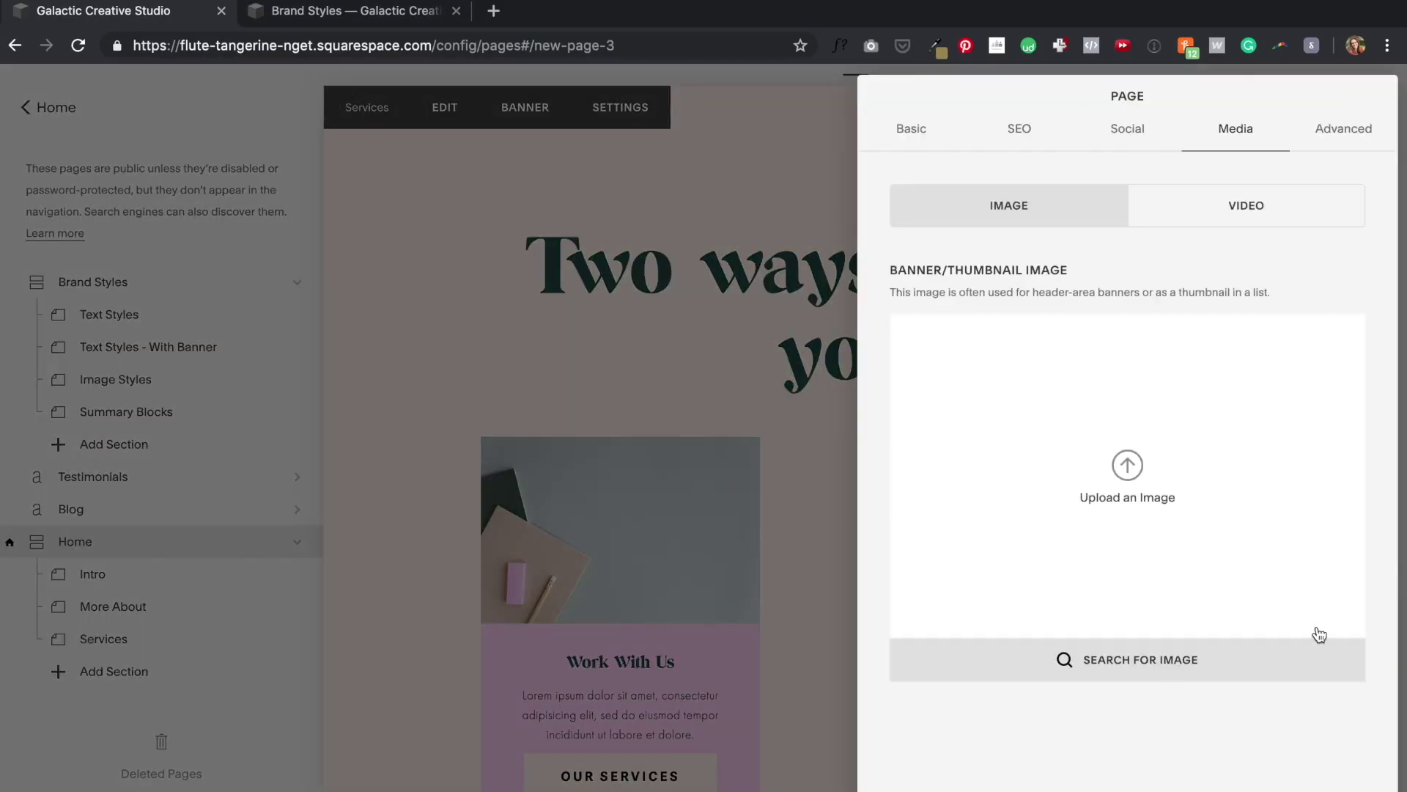
left_click(1127, 476)
left_click(680, 11)
left_click(680, 51)
double_click(560, 95)
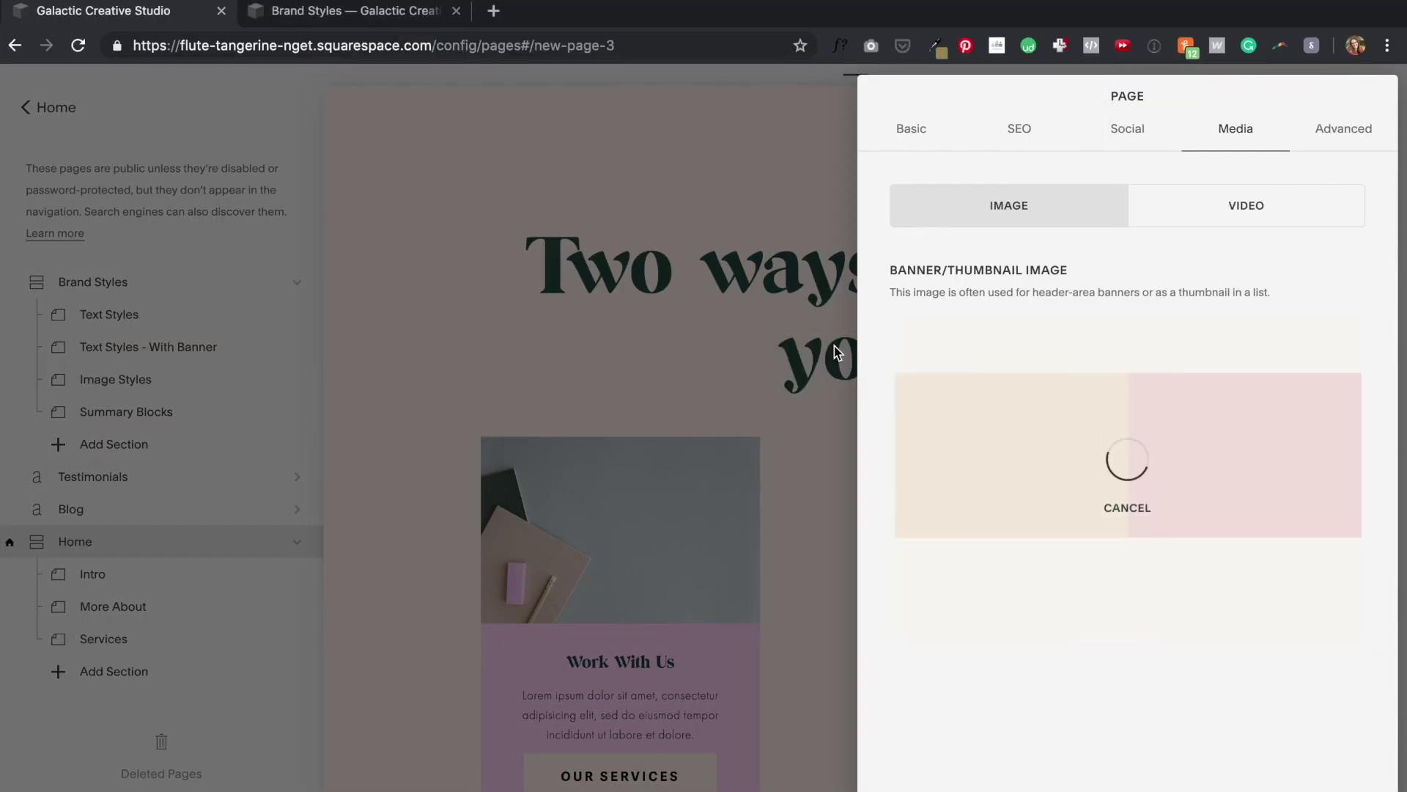
left_click(1310, 773)
- Change the index page padding in the site's design styles and bring up the style options of the stack image block
scroll(1023, 267, "up", 2)
scroll(706, 379, "down", 5)
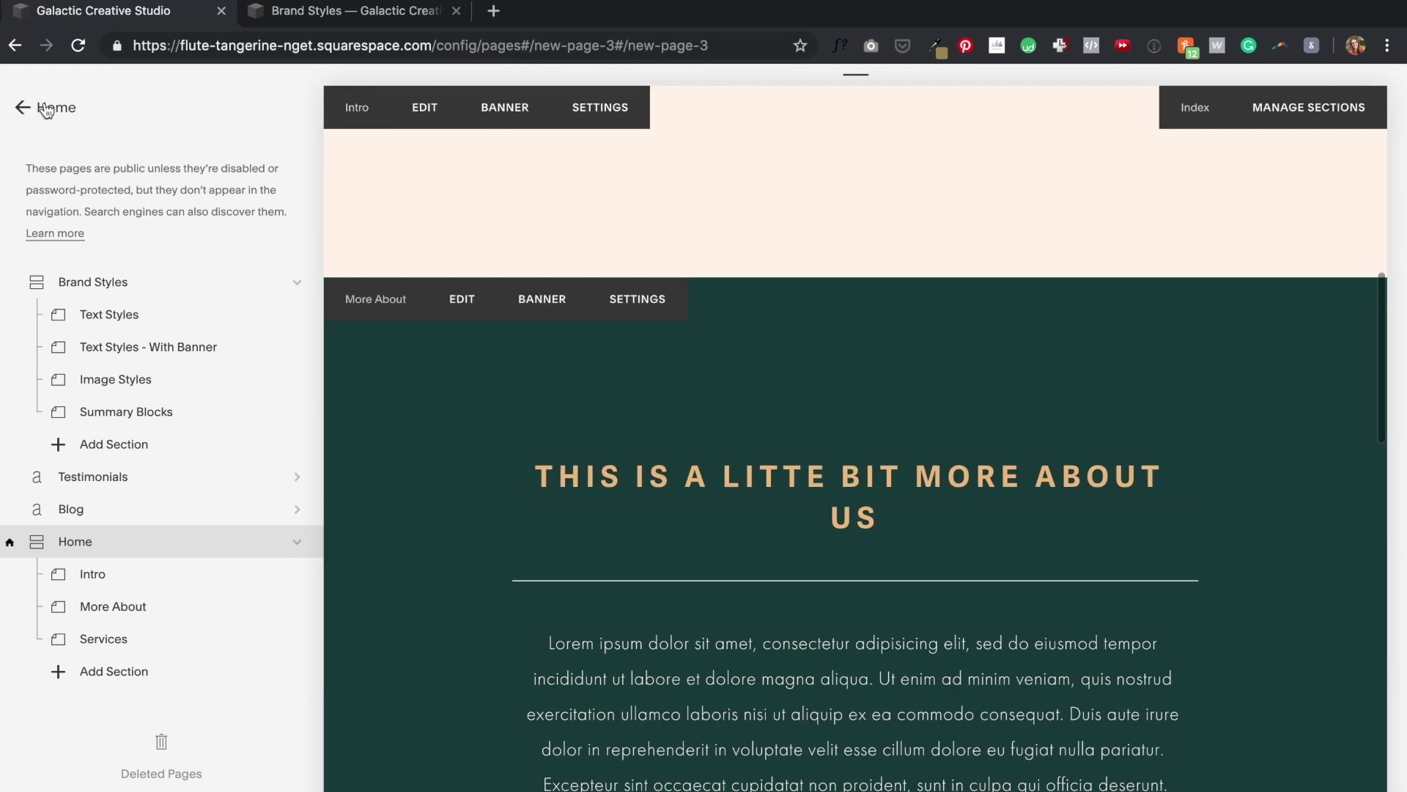
left_click(46, 110)
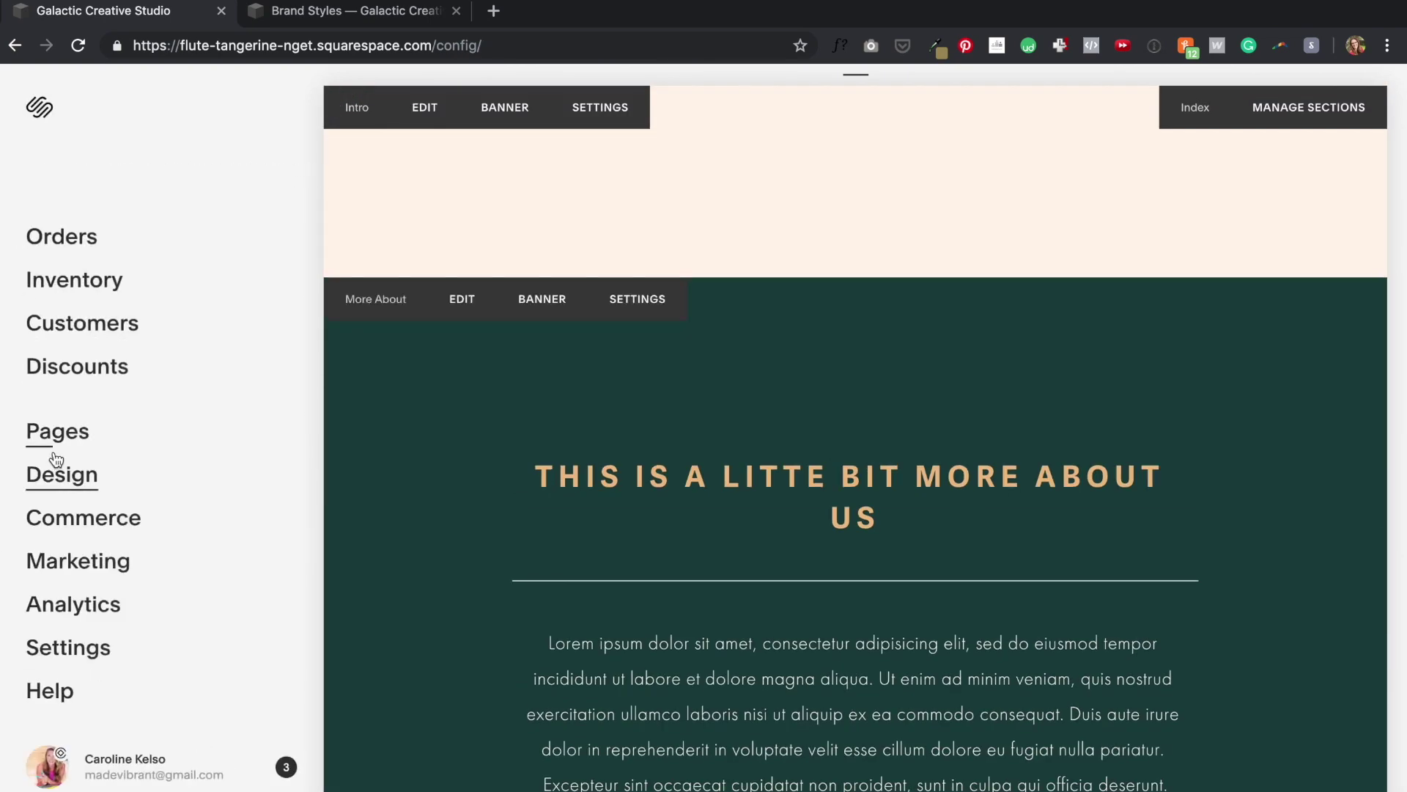
left_click(63, 476)
scroll(149, 460, "down", 6)
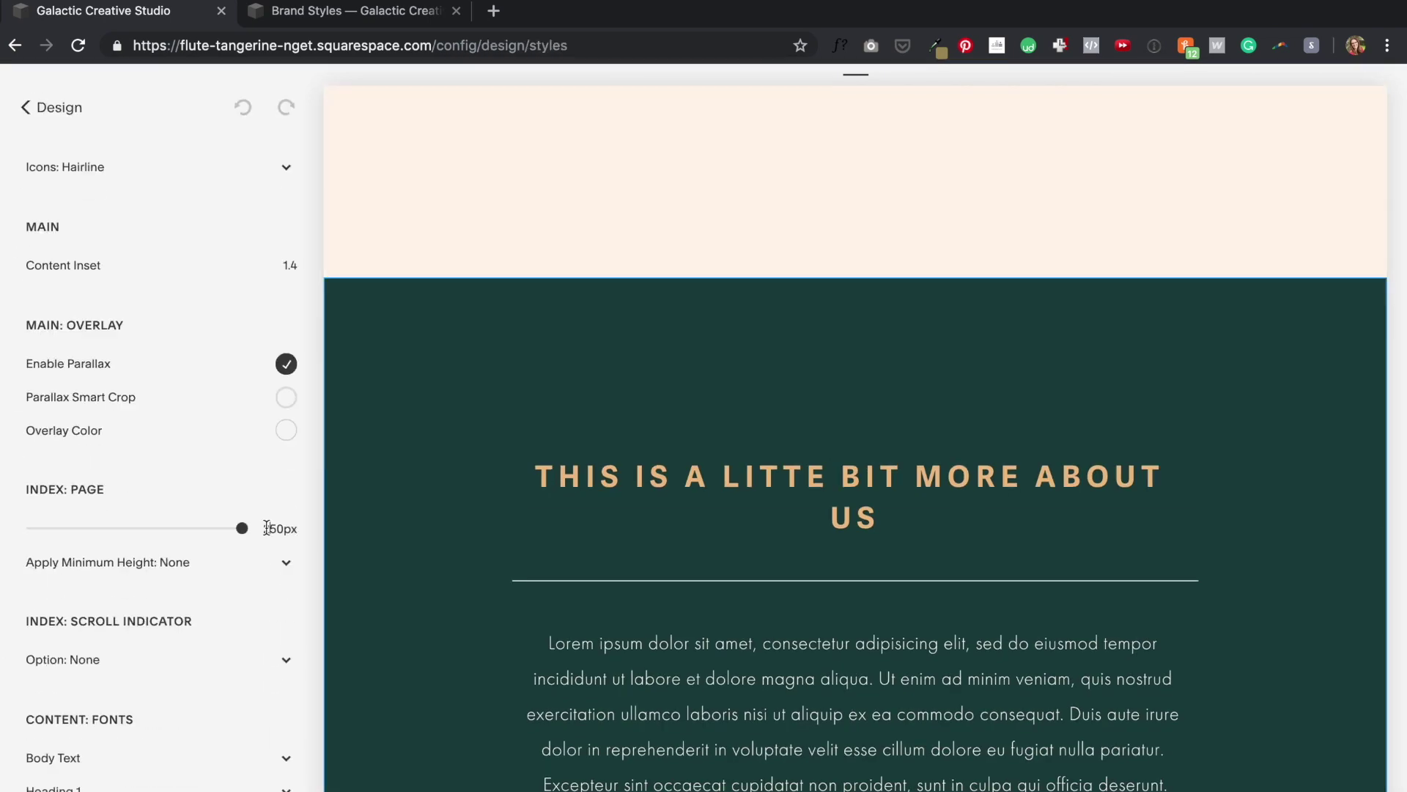
type("1")
scroll(889, 455, "up", 5)
scroll(889, 455, "down", 4)
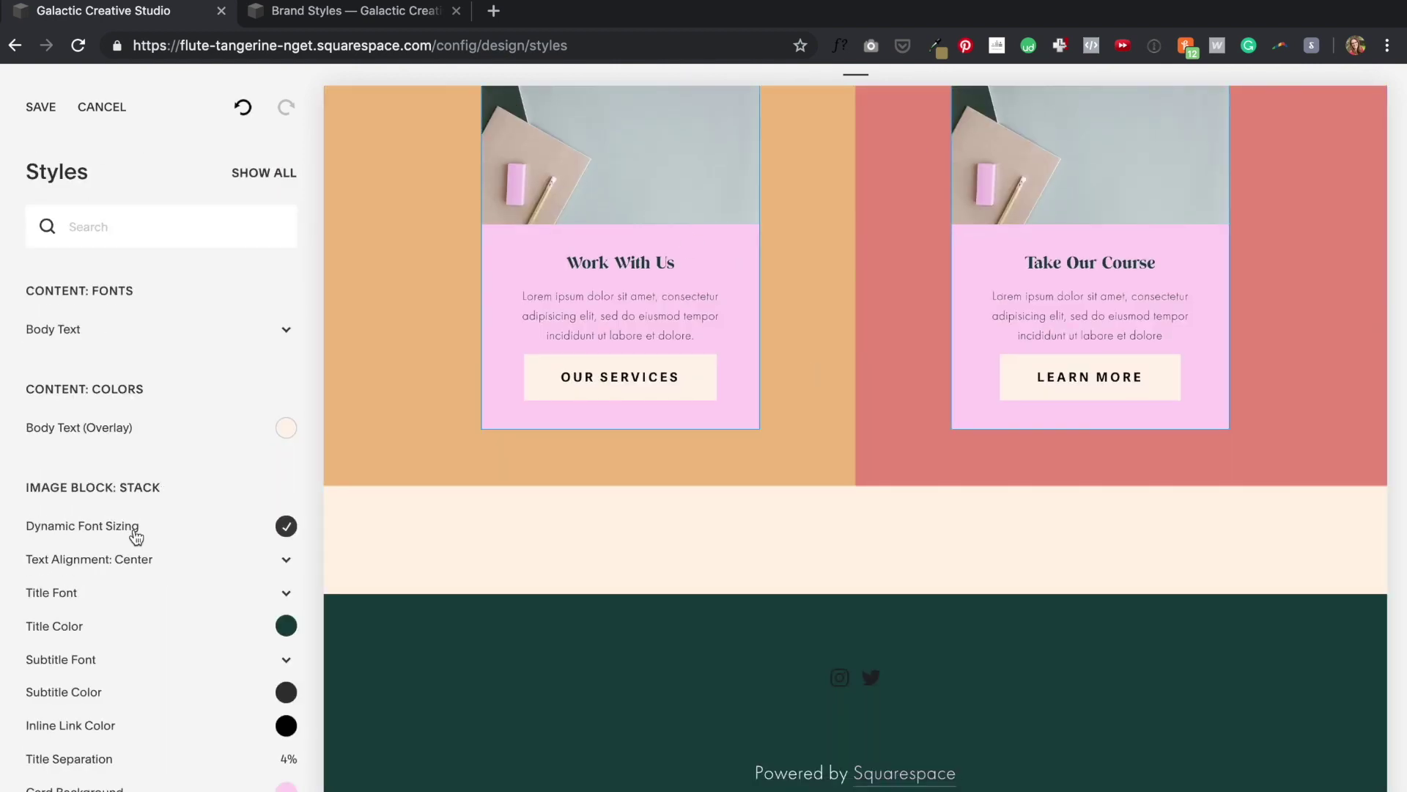
- Turn off dynamic font sizing for the stack image block and reduce its title font size
left_click(286, 527)
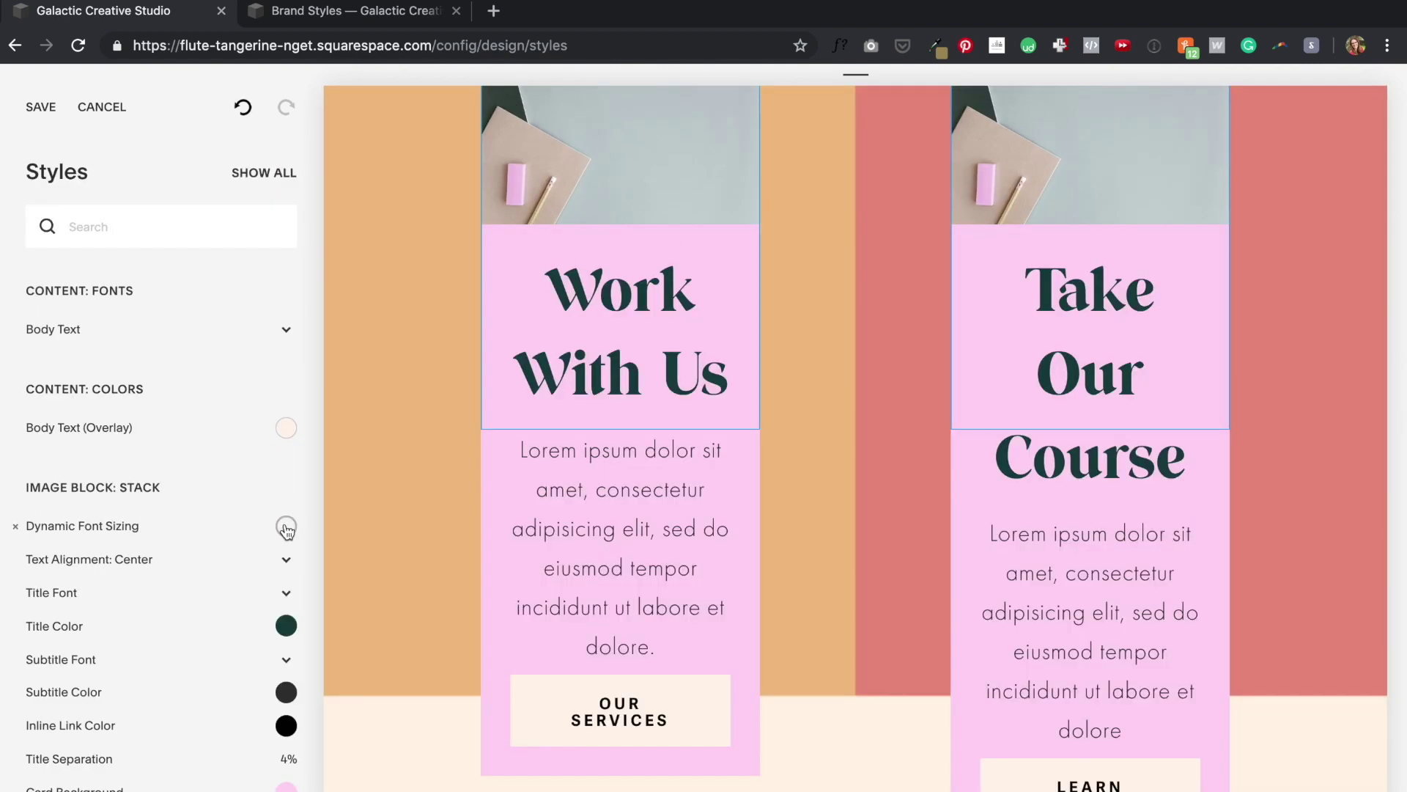
left_click(159, 594)
left_click_drag(129, 592, 97, 594)
- Set the stack image block's subtitle font size to 20px and save the styles
left_click(641, 500)
left_click(288, 526)
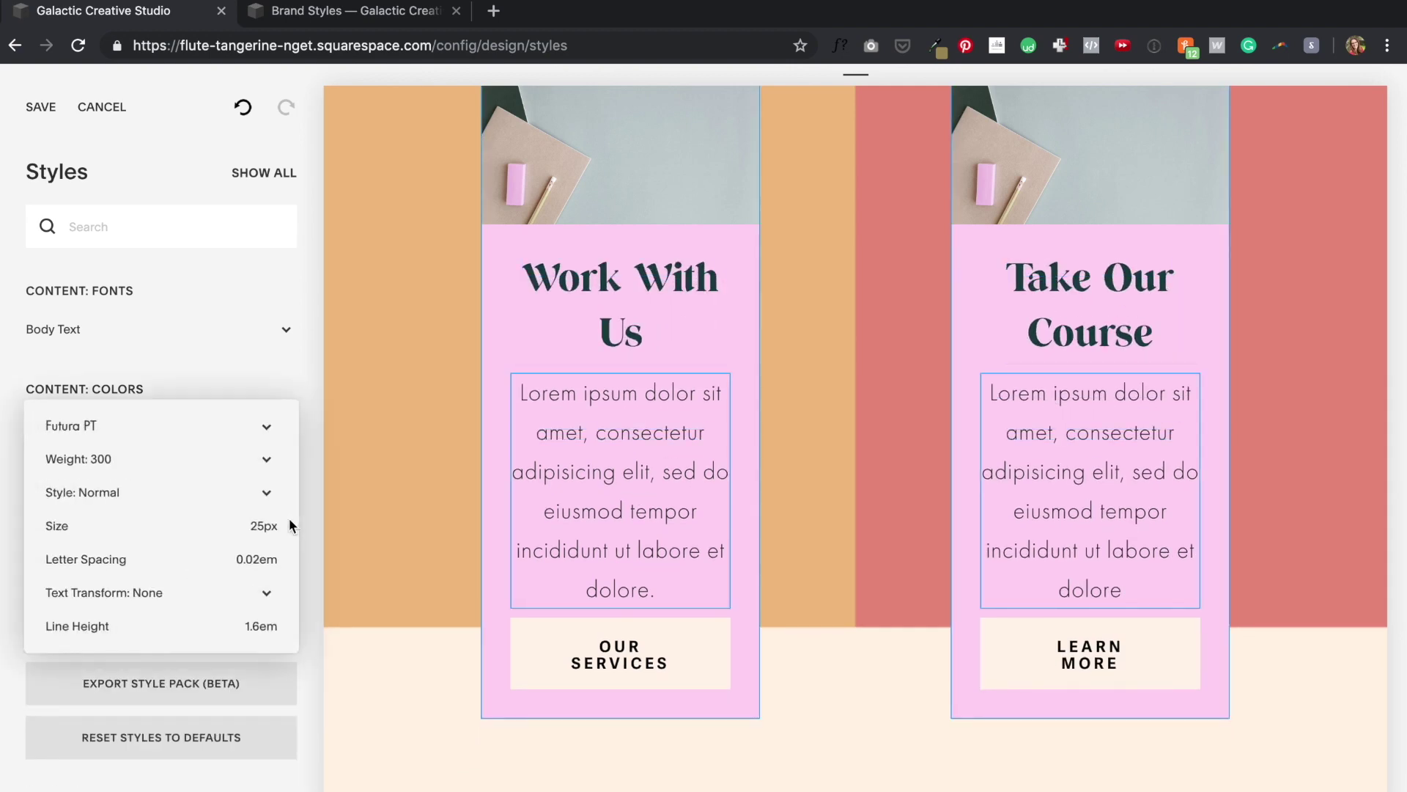
type("20")
left_click(41, 107)
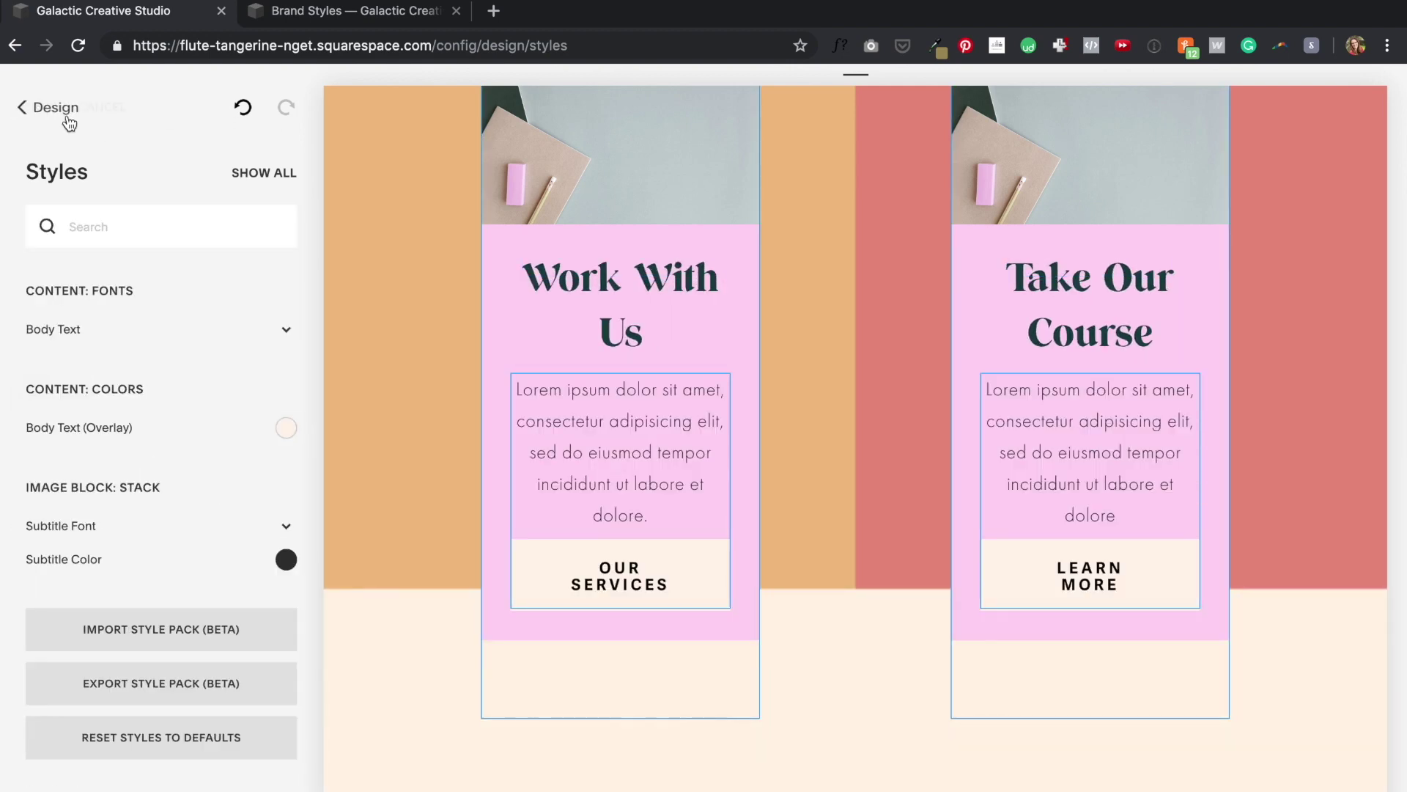
- Add a section named Lead Magnet to the Home index and upload a dark green banner image for it
left_click(78, 110)
left_click(331, 98)
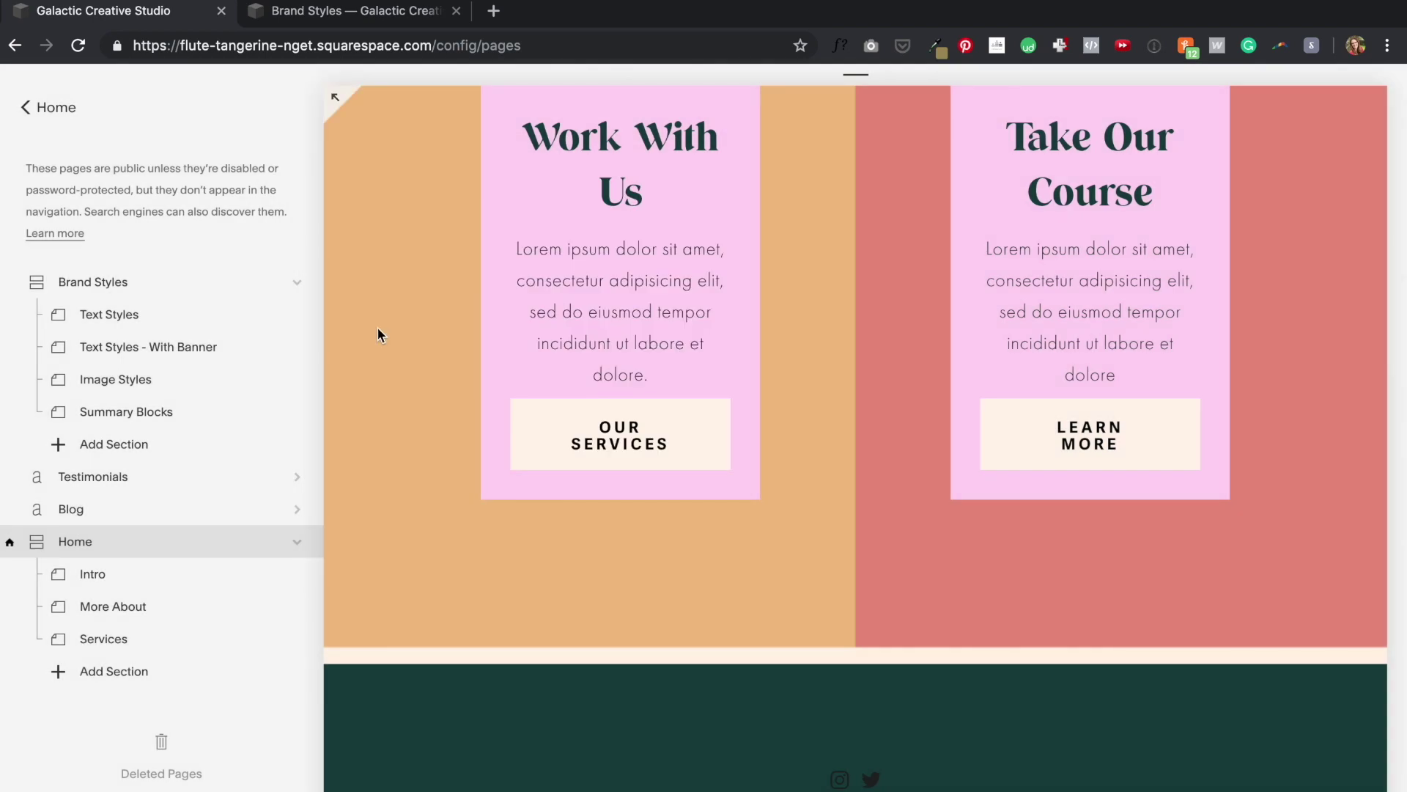
left_click(114, 669)
type("Lead Magnet")
left_click(297, 672)
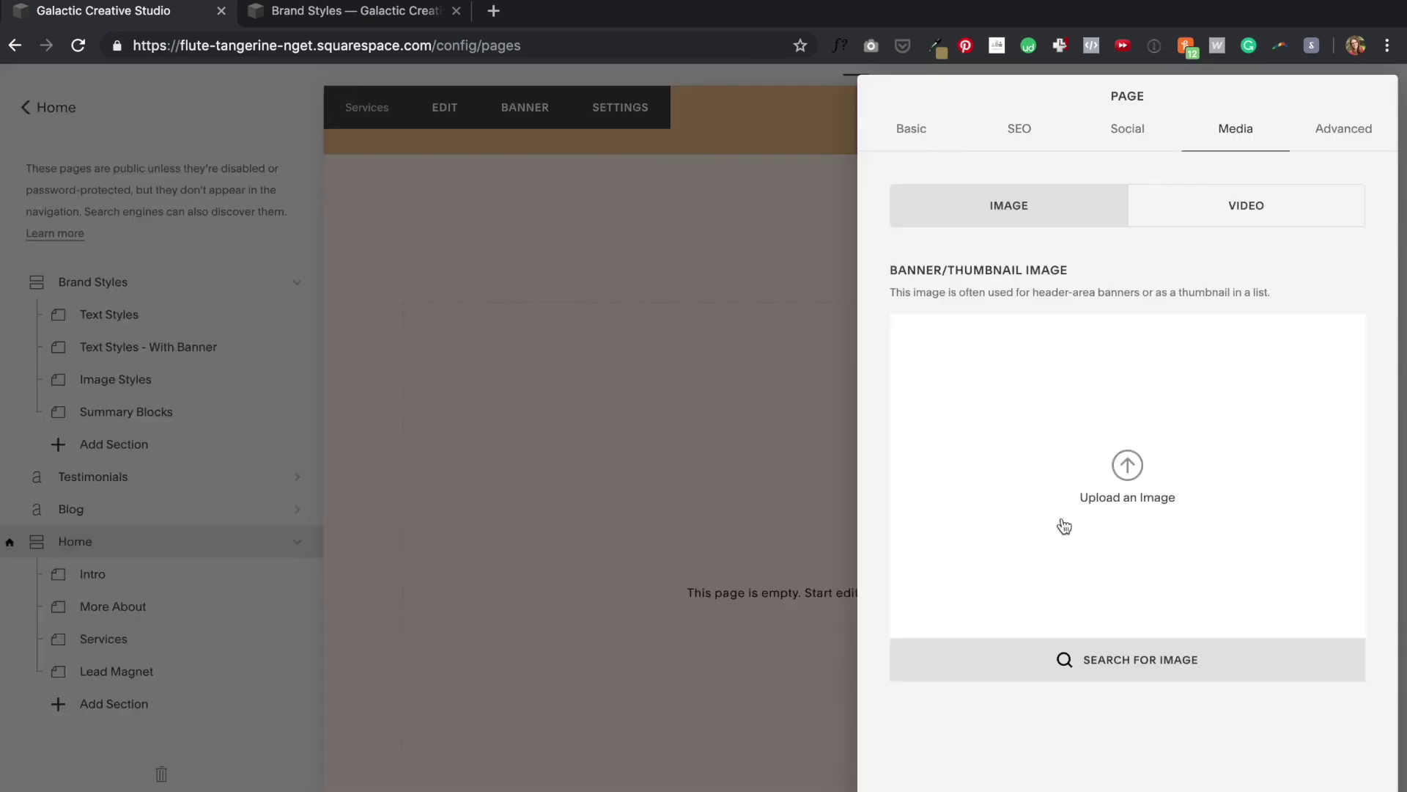
left_click(1062, 525)
double_click(529, 250)
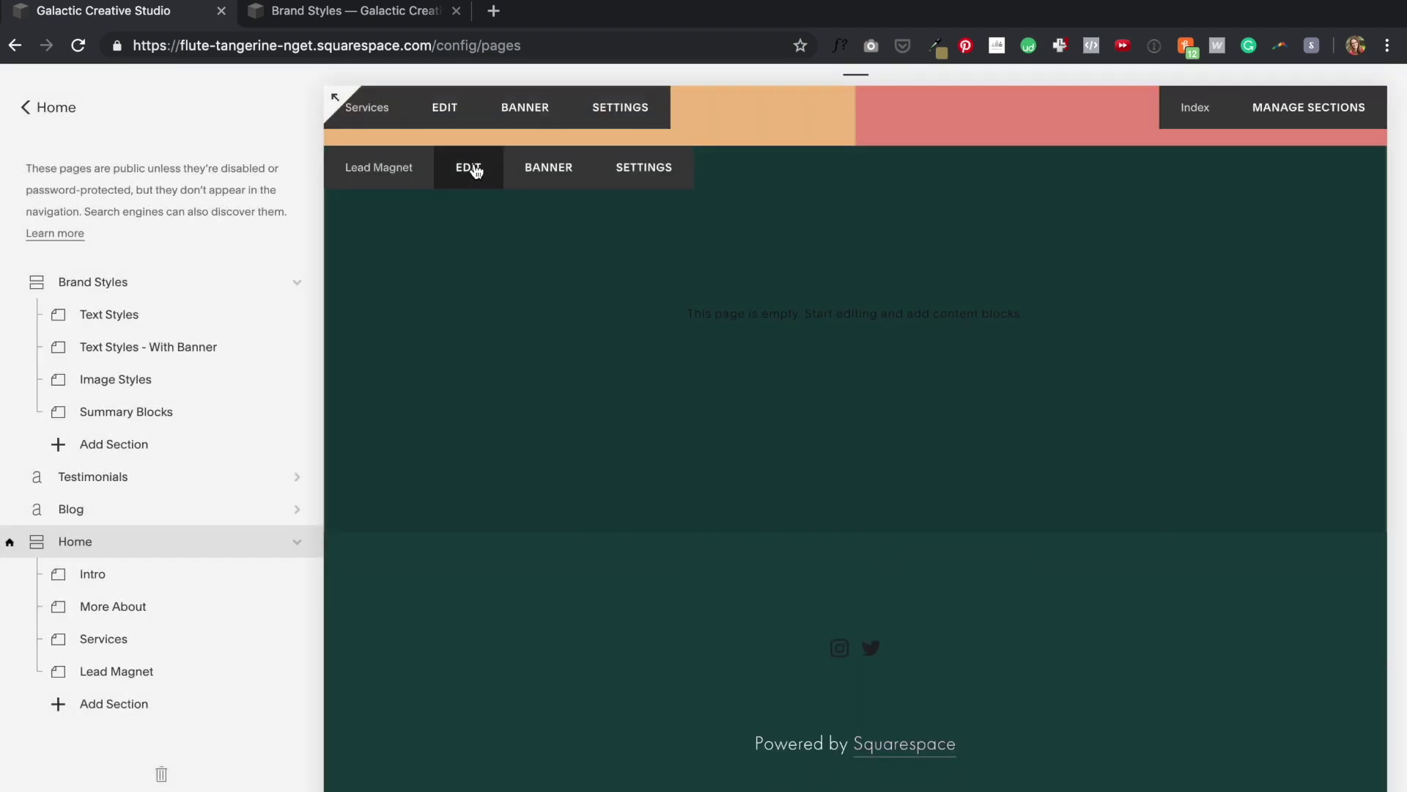
- Insert an image block in the Lead Magnet section and upload pinknotebook.jpg from the Unsplash Photos folder
left_click(470, 168)
left_click(212, 372)
left_click(509, 202)
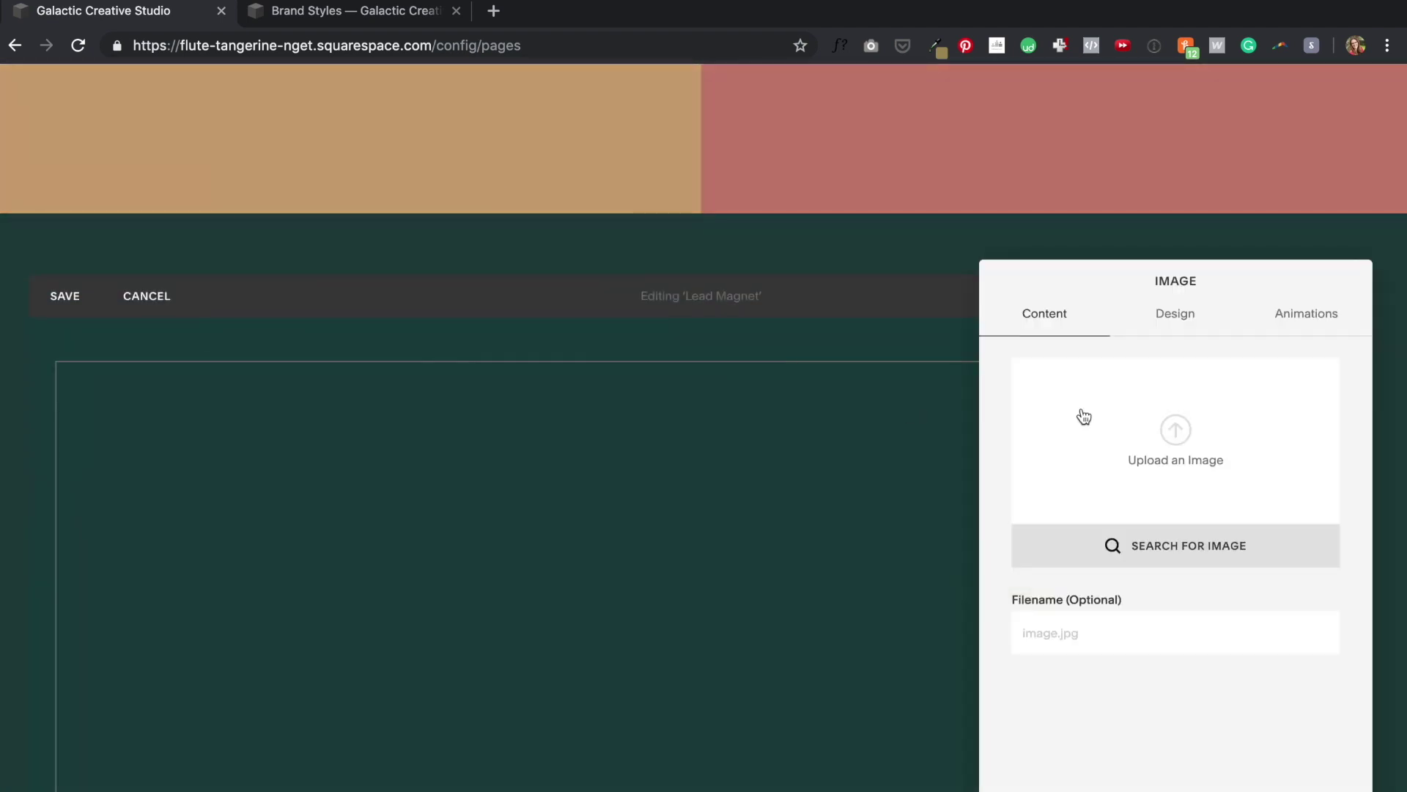
left_click(1168, 433)
double_click(540, 285)
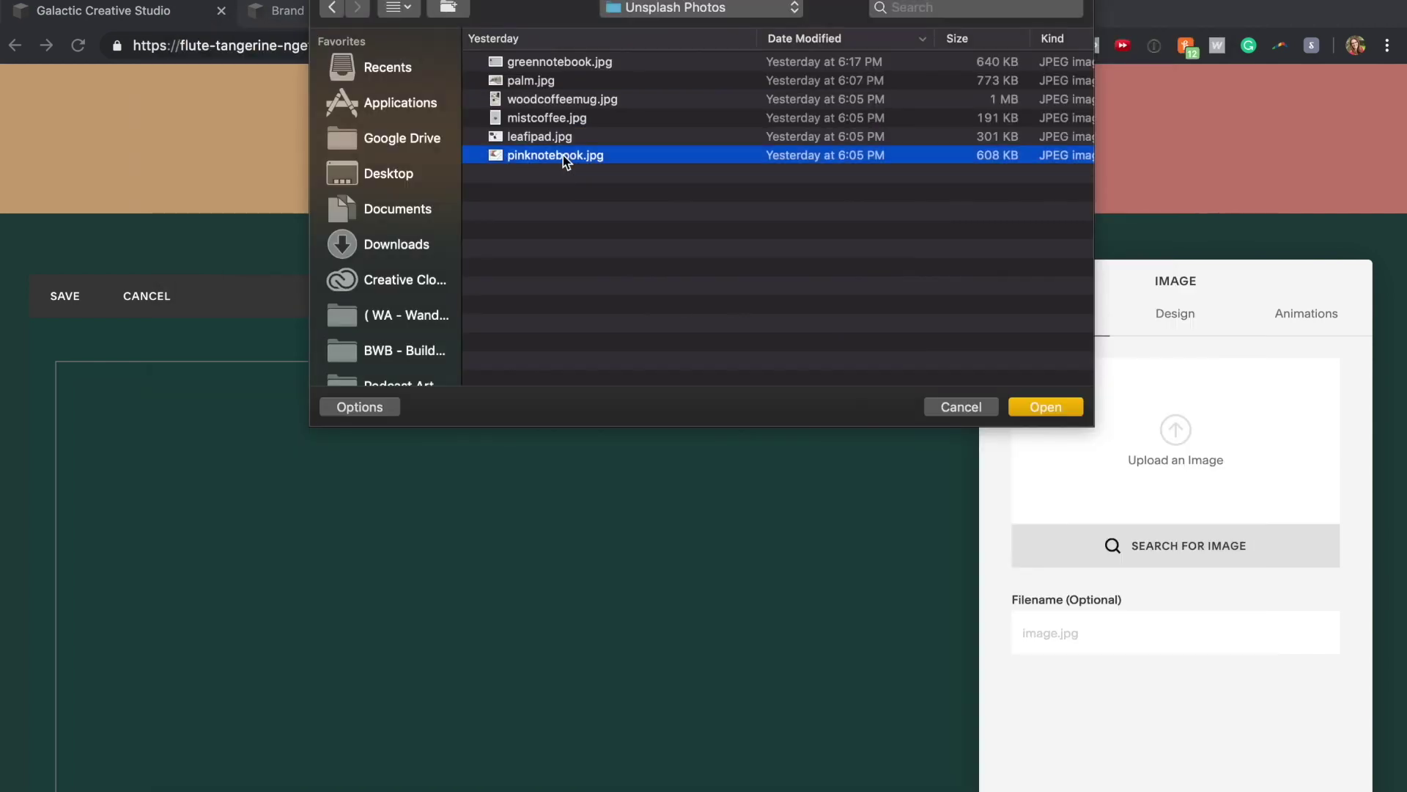
double_click(565, 161)
- Apply the Collage layout to the notebook image with the position Right and title it "Watch our free training right now"
left_click(1174, 313)
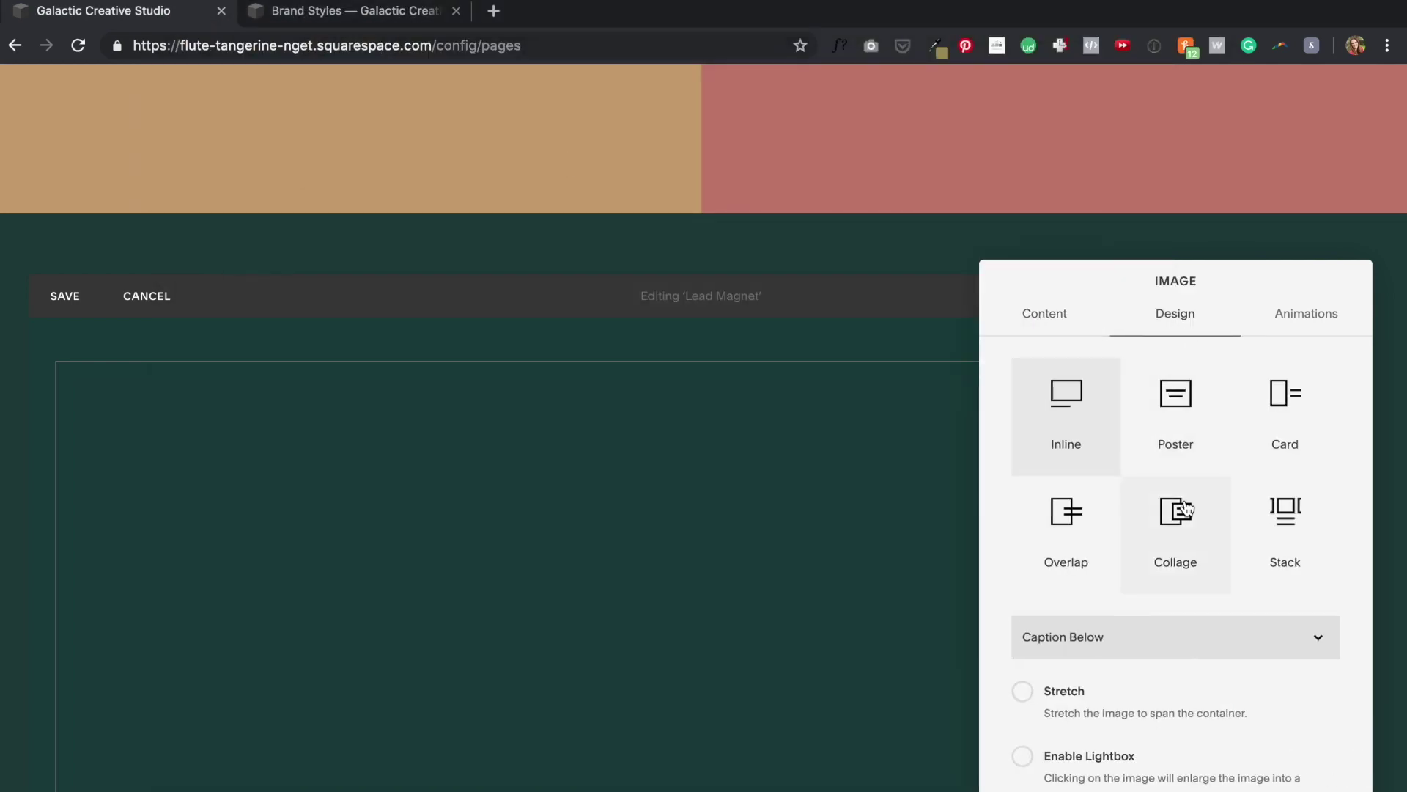
left_click(1185, 508)
left_click(1117, 658)
left_click(1099, 676)
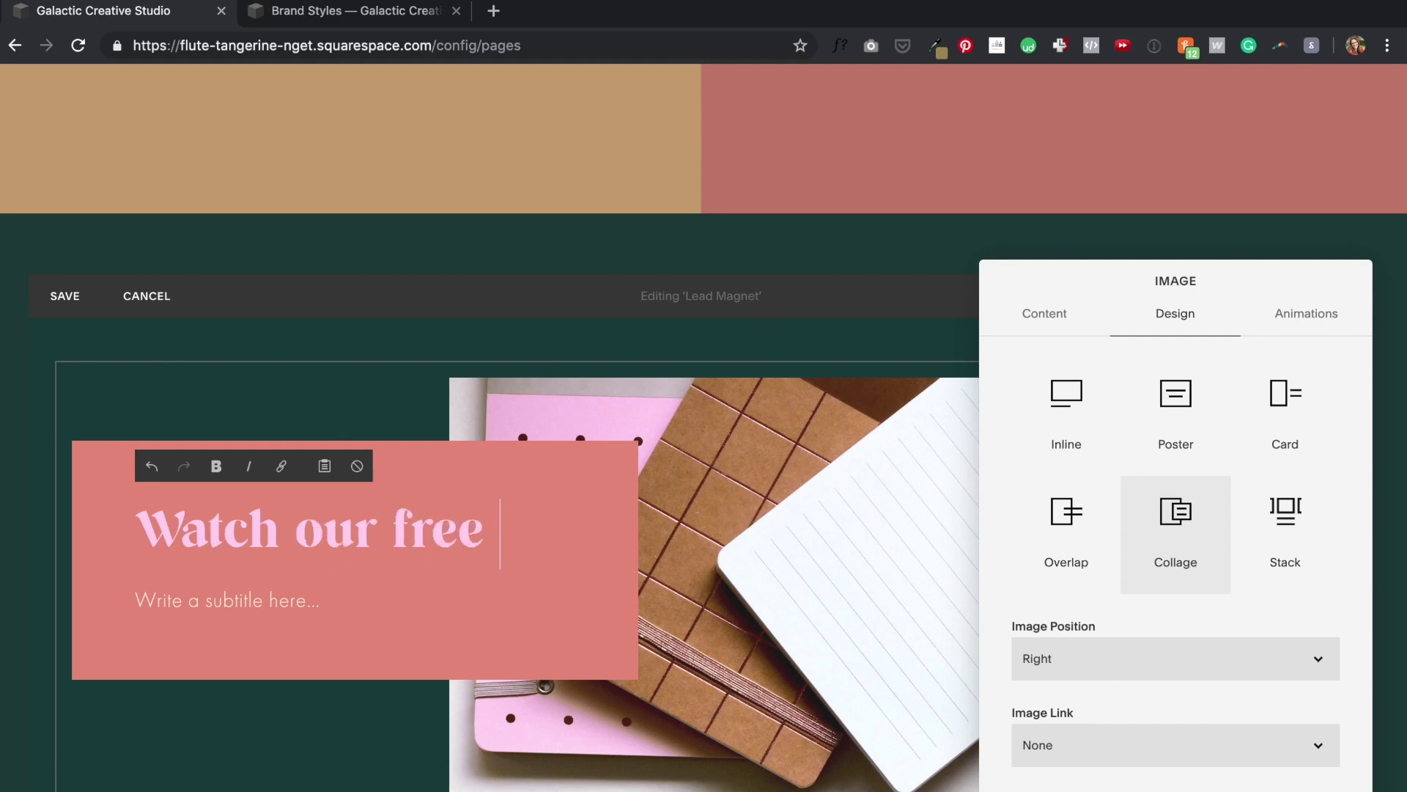
type("training right now")
- Fill the collage subtitle with generated placeholder text, "Lorem ipsum dolor sit amet" through "ut labore et dolore."
left_click(275, 661)
scroll(276, 660, "down", 3)
left_click(964, 8)
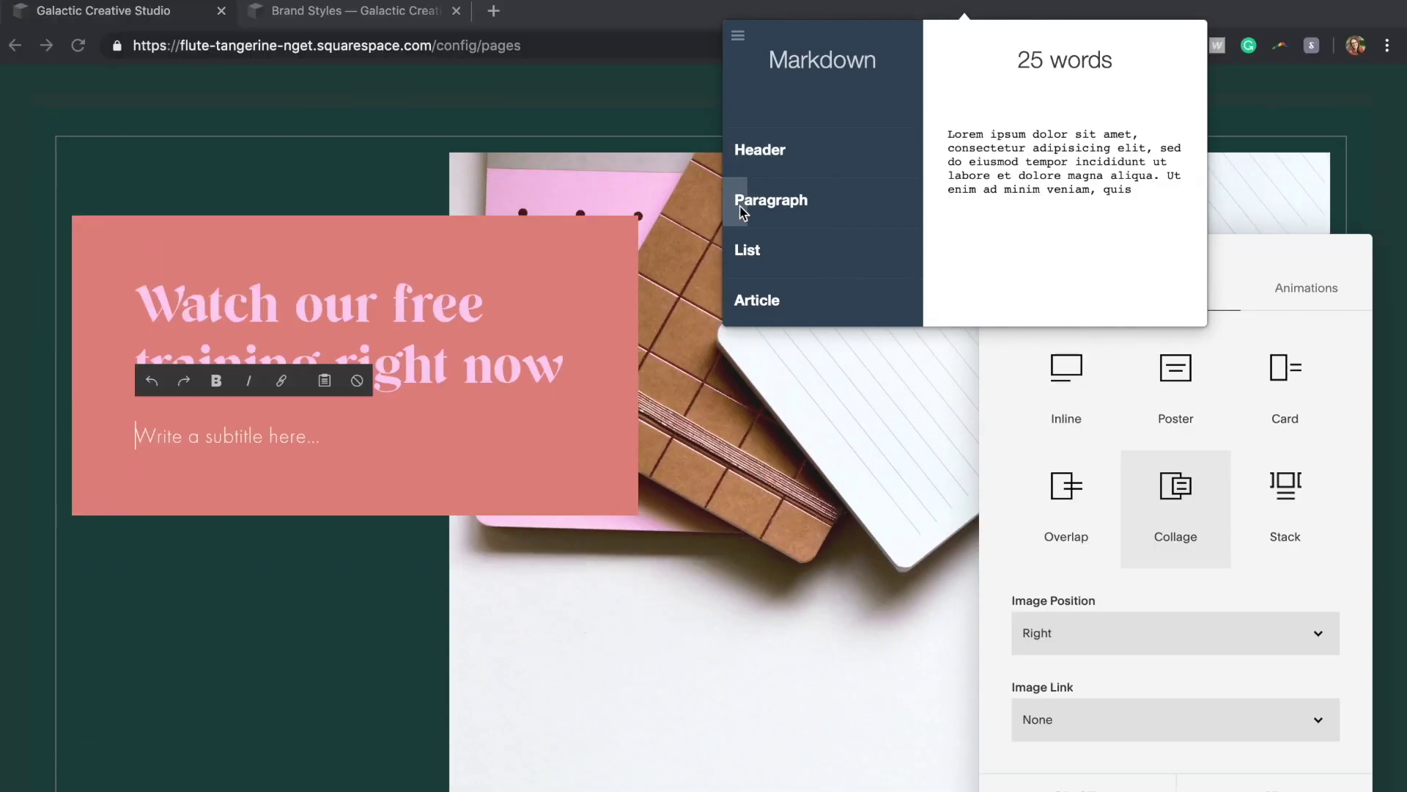
left_click(735, 207)
type("Lorem ipsum dolor sit amet, consectetur adipisicing elit, sed do eiusmod tempor incididunt ut labore et dolore")
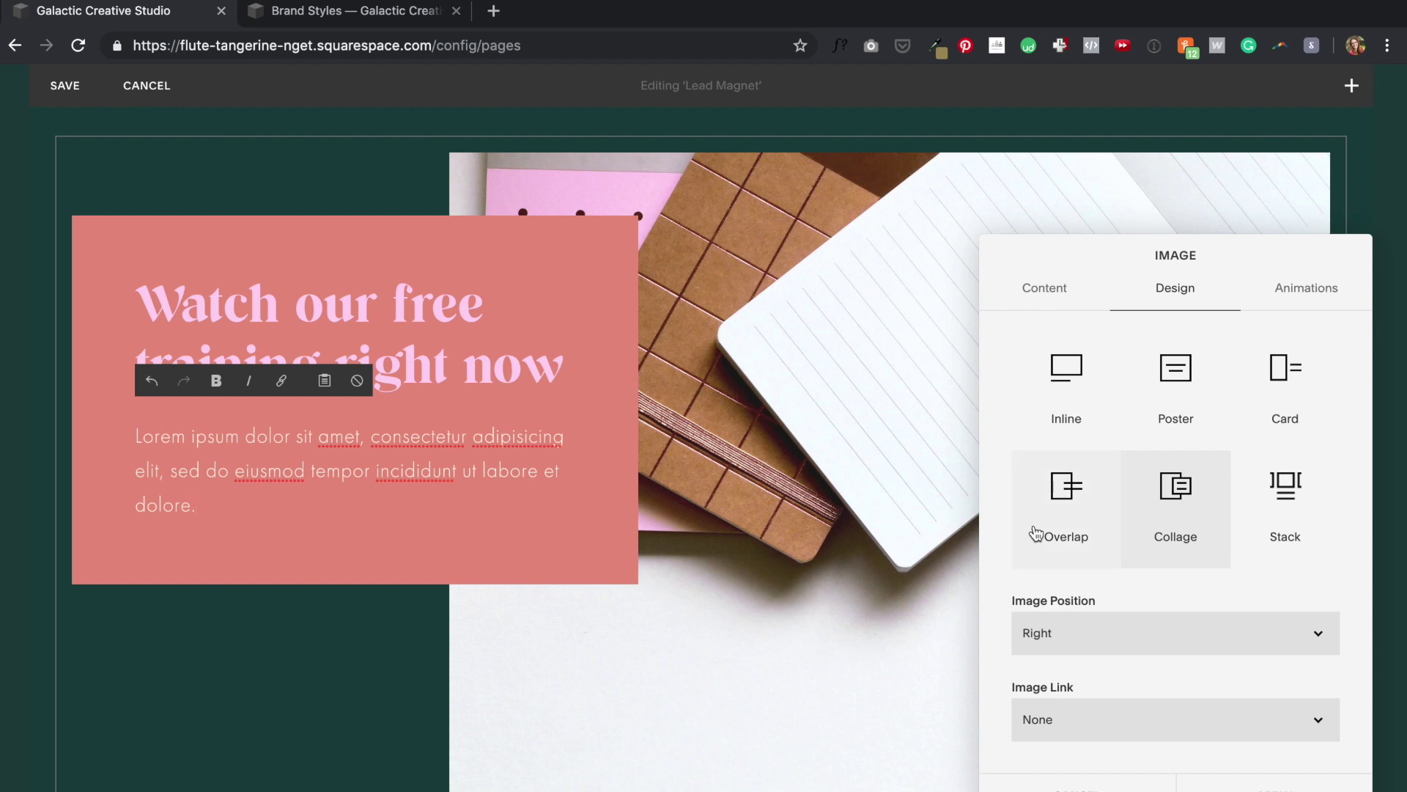
- Set the collage image link to Button with the button text "watch instantly"
left_click(1072, 717)
left_click(1073, 751)
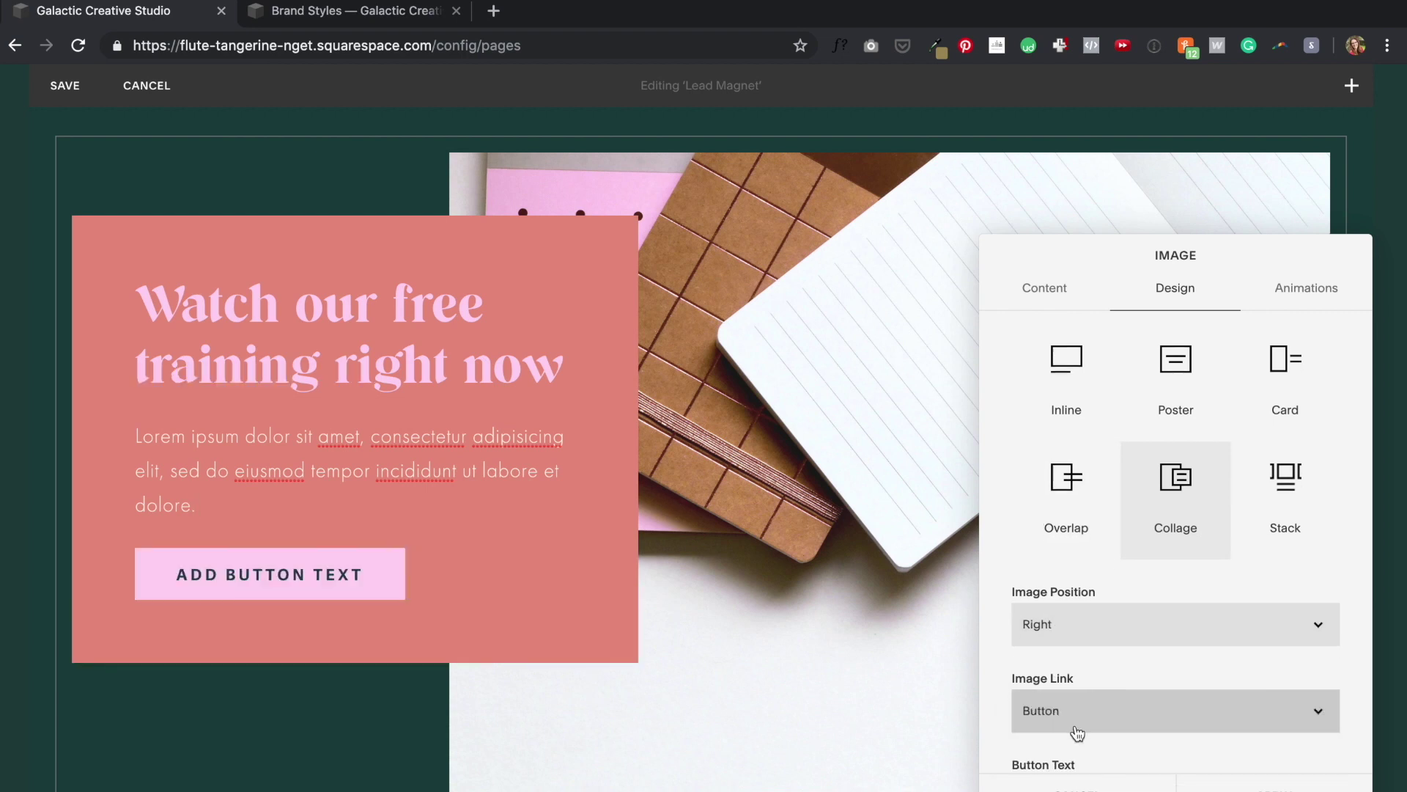
left_click(1071, 729)
type("watch instantly")
- Insert a summary list block below the Latest Posts heading and switch its layout to Grid
left_click(163, 156)
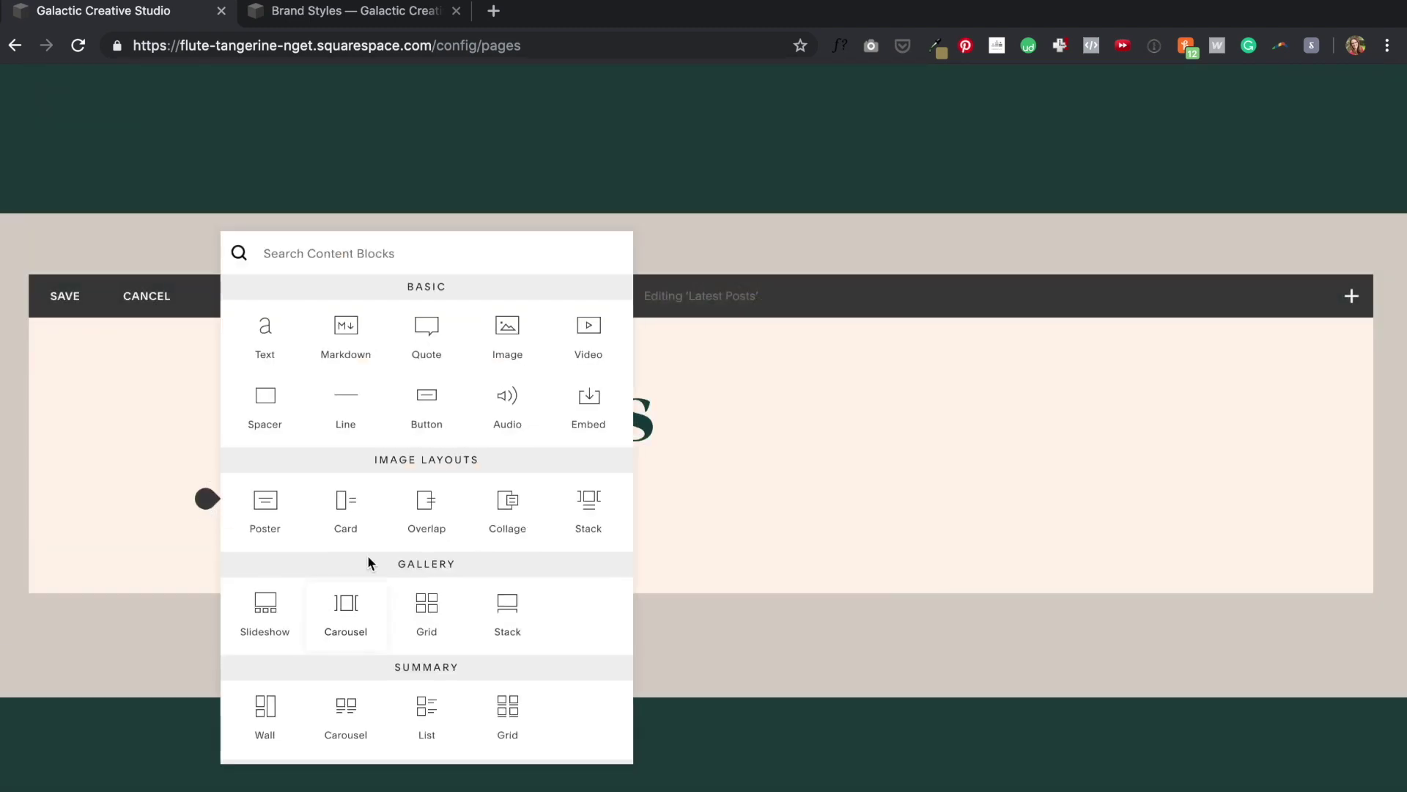
scroll(367, 559, "down", 2)
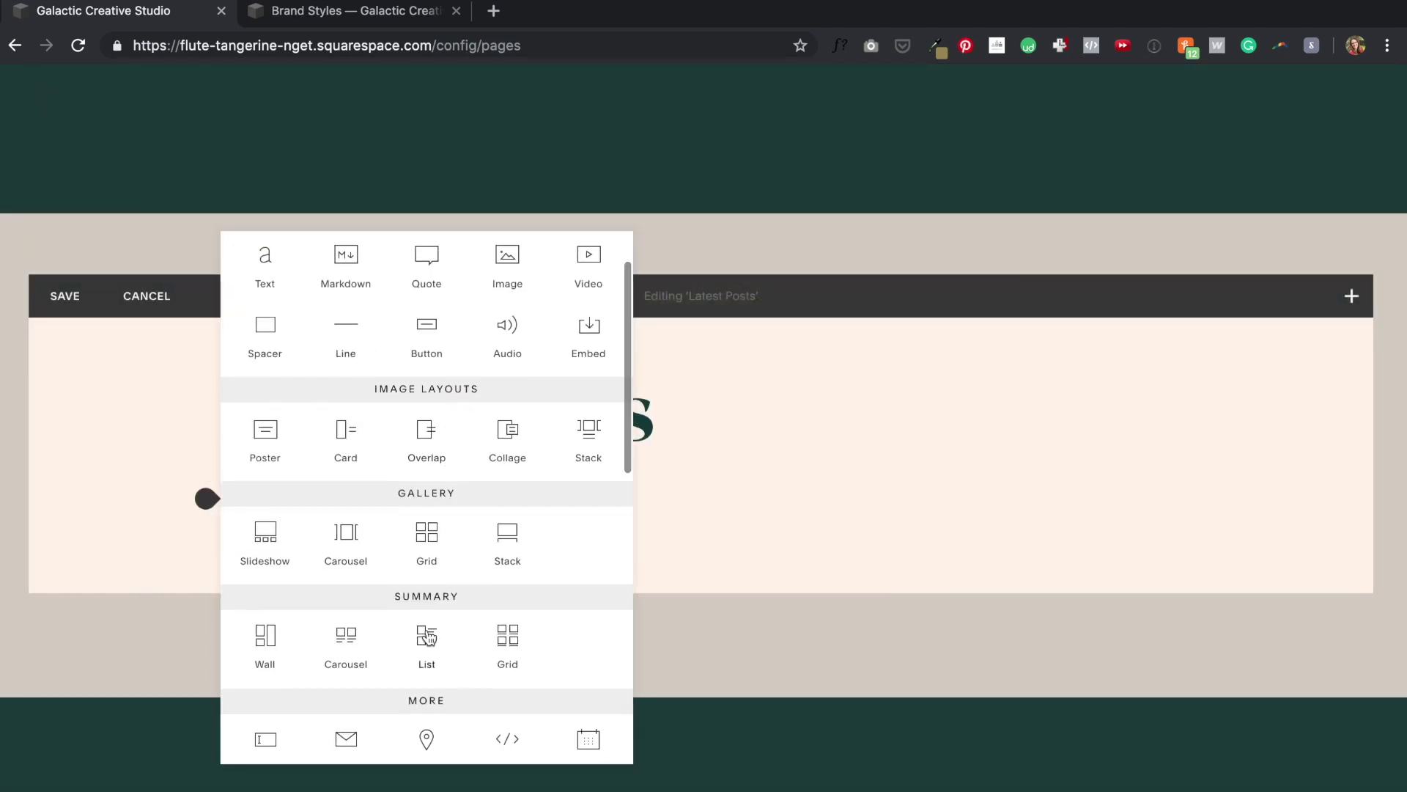
left_click(420, 637)
left_click(1158, 342)
left_click(1290, 436)
scroll(1099, 513, "down", 3)
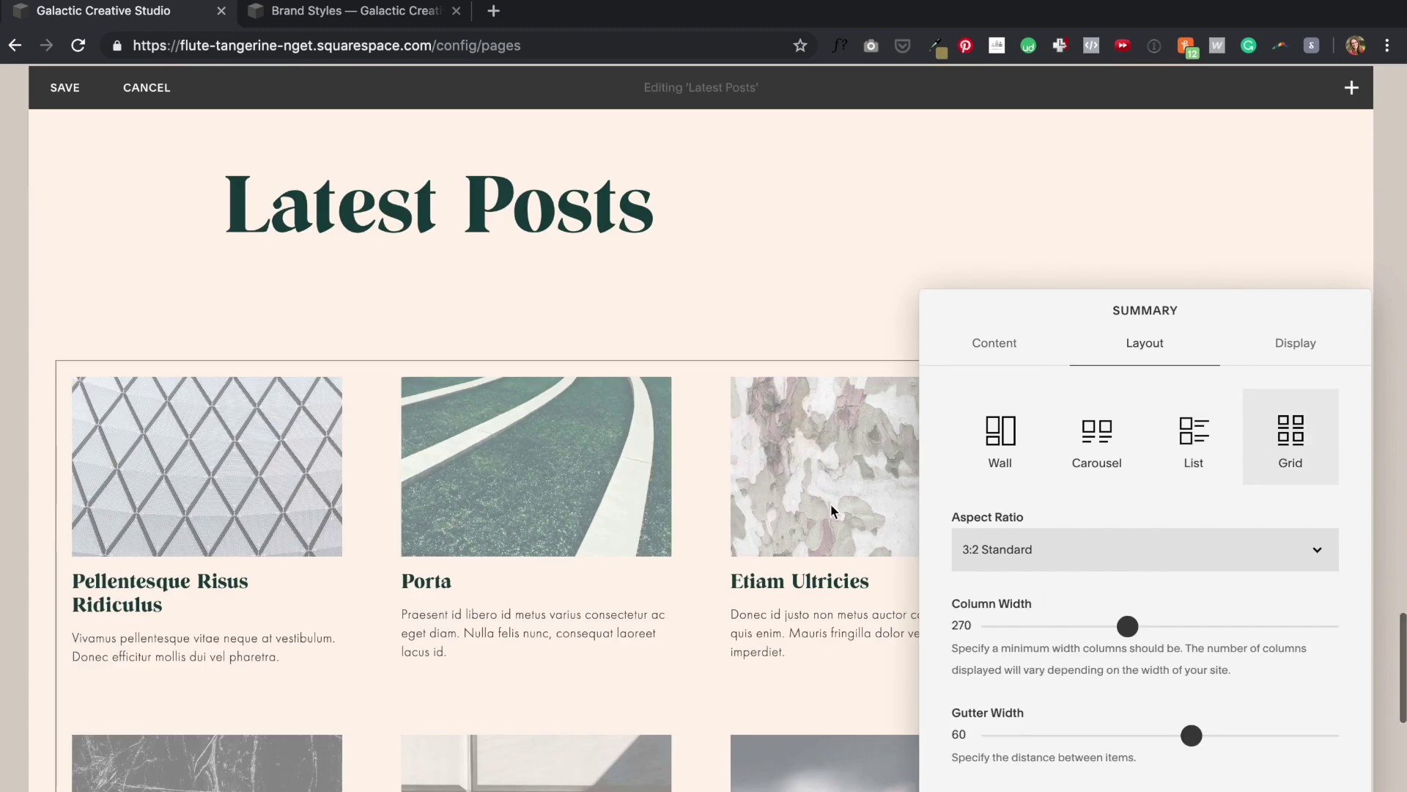
- Set the summary grid's thumbnails to a square aspect ratio and center its text in the display options
left_click(1068, 560)
left_click(1058, 523)
left_click(1296, 343)
left_click(1015, 637)
scroll(1150, 568, "down", 1)
left_click(1118, 668)
left_click(1119, 700)
- Use the blog posts as the summary block's content and apply the settings
left_click(994, 342)
left_click(1041, 552)
left_click(1256, 772)
- Place a spacer before the summary block, narrow it to a quarter of the row, and save the Latest Posts section
left_click(54, 241)
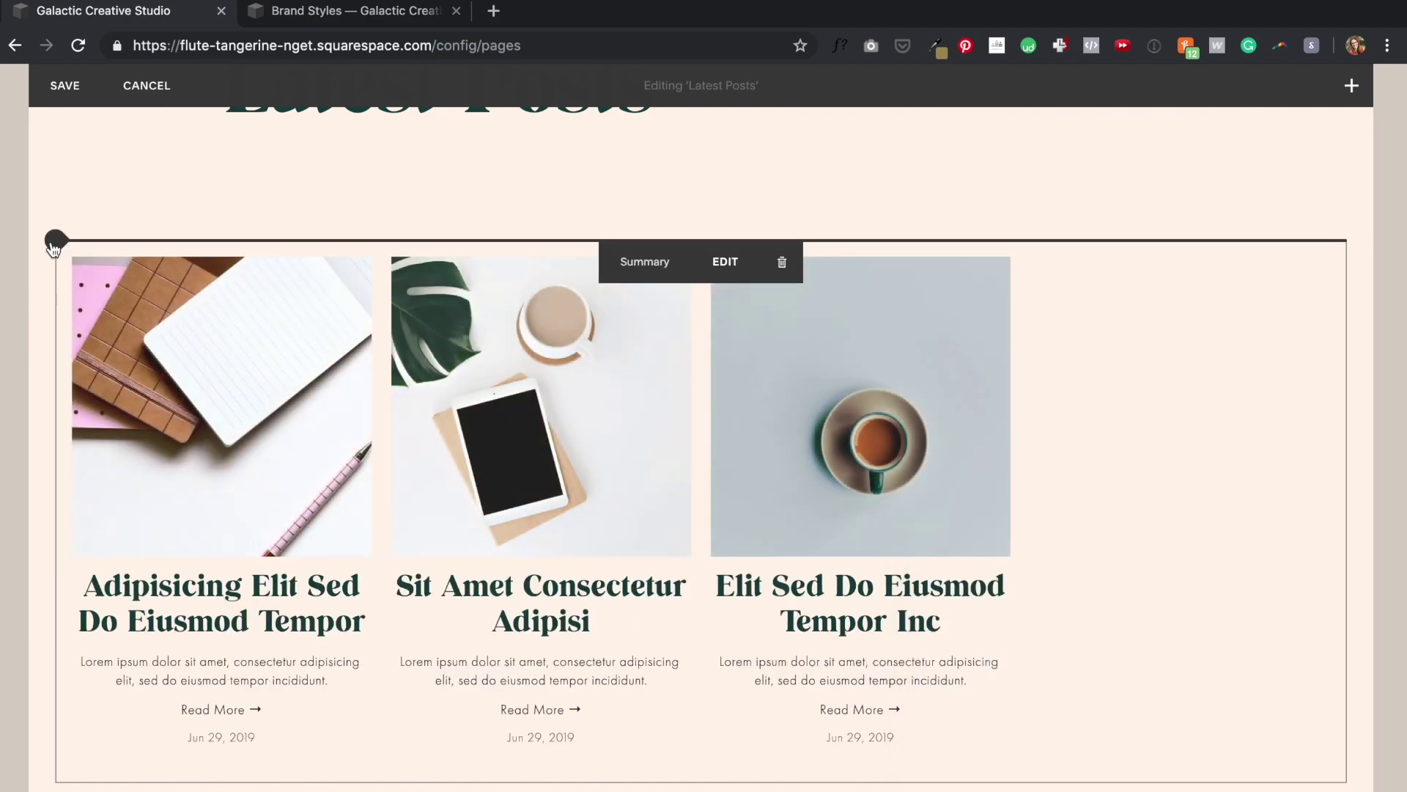
left_click(340, 271)
left_click_drag(561, 266, 103, 403)
left_click_drag(709, 440, 403, 450)
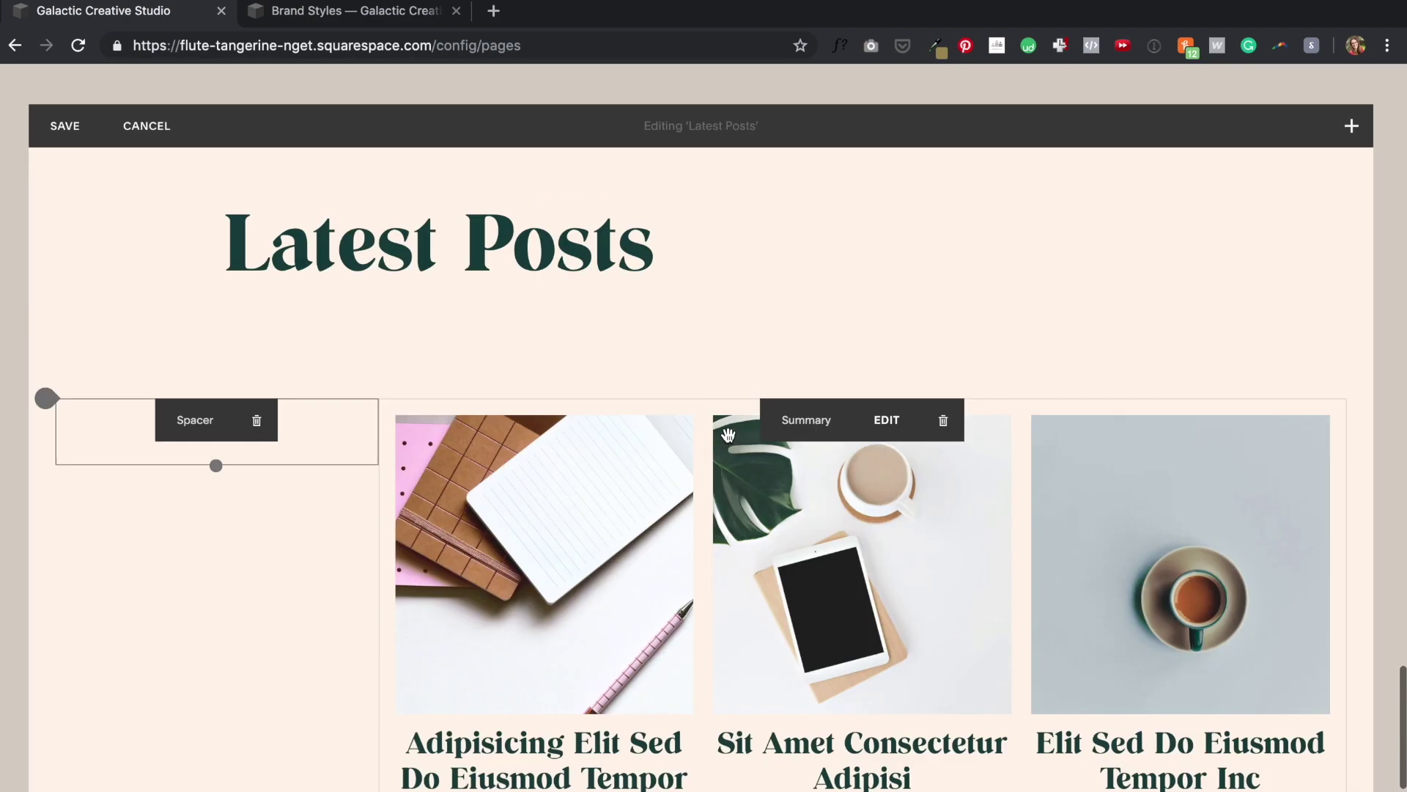
left_click(655, 246)
left_click(59, 127)
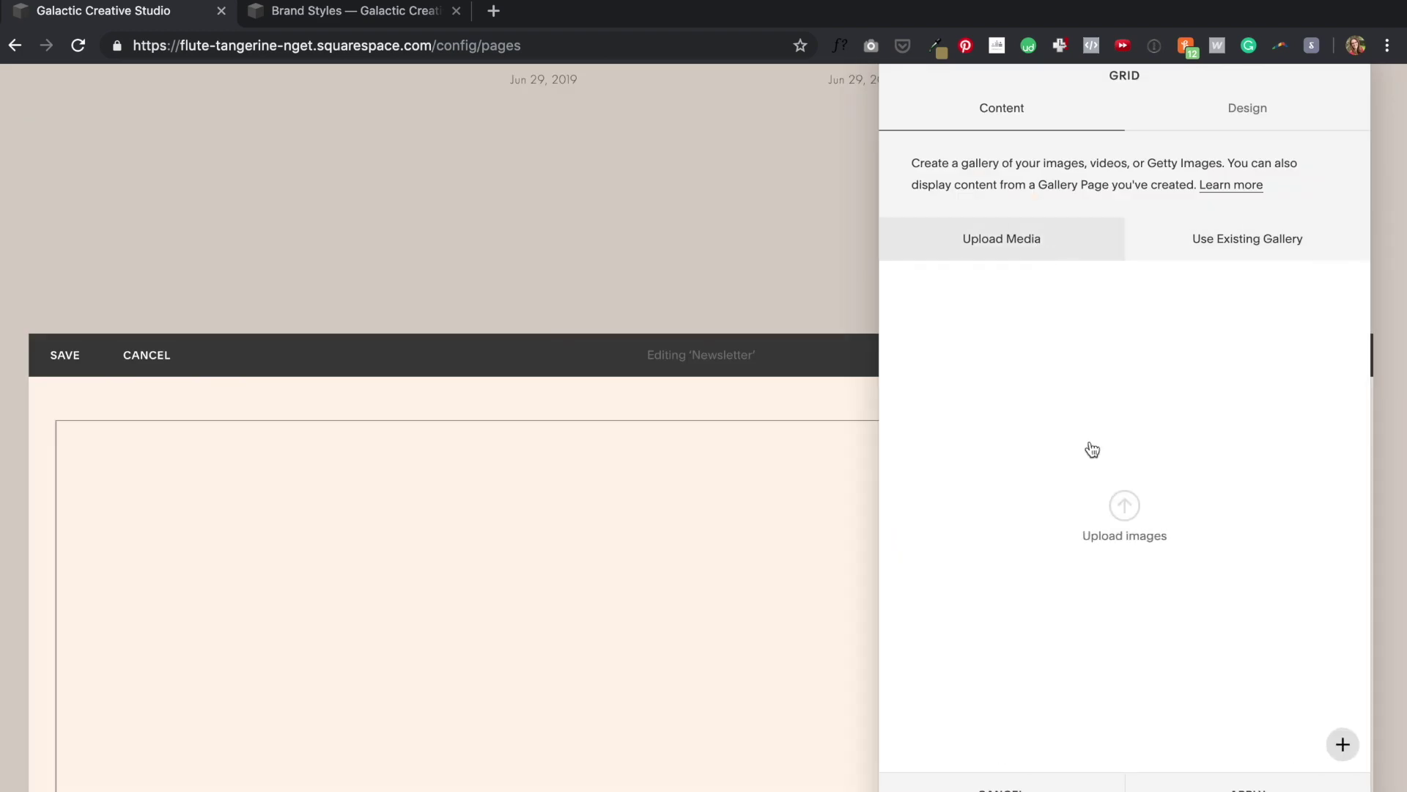
- Upload photos to the Newsletter section's grid gallery block and go through its grid design options
left_click(1124, 505)
double_click(584, 62)
left_click(1237, 111)
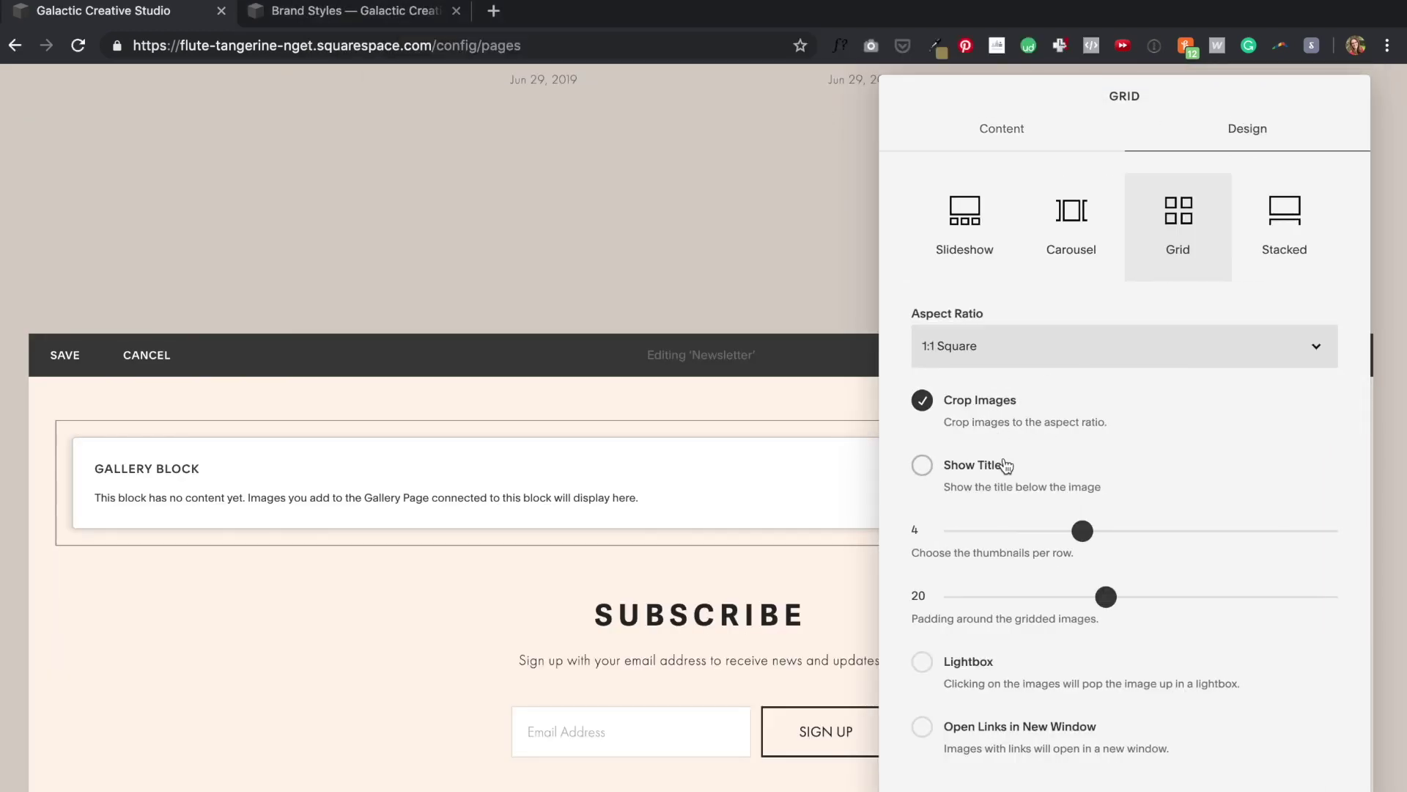
left_click(1002, 128)
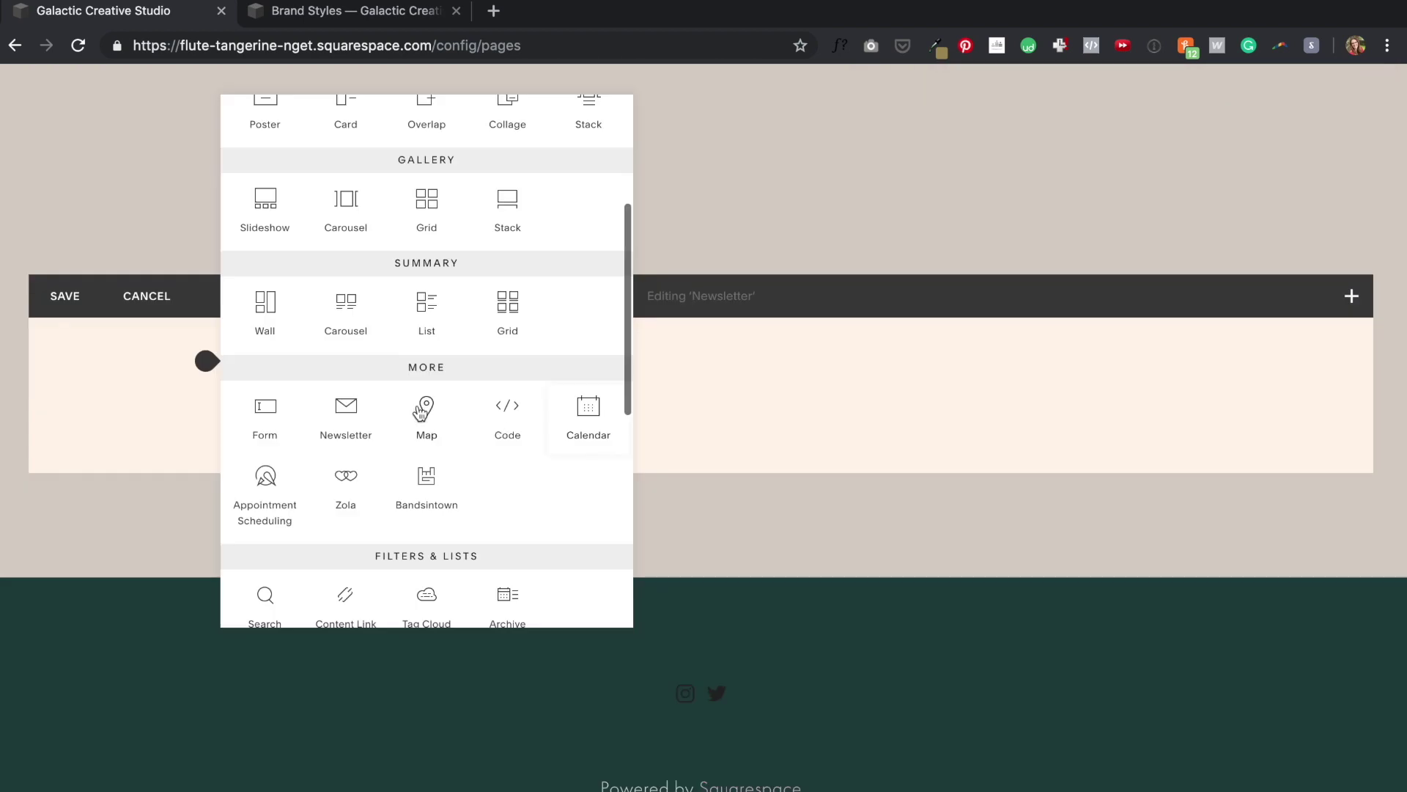
- Insert a newsletter sign-up block in the Newsletter section and keep its default form settings
left_click(345, 410)
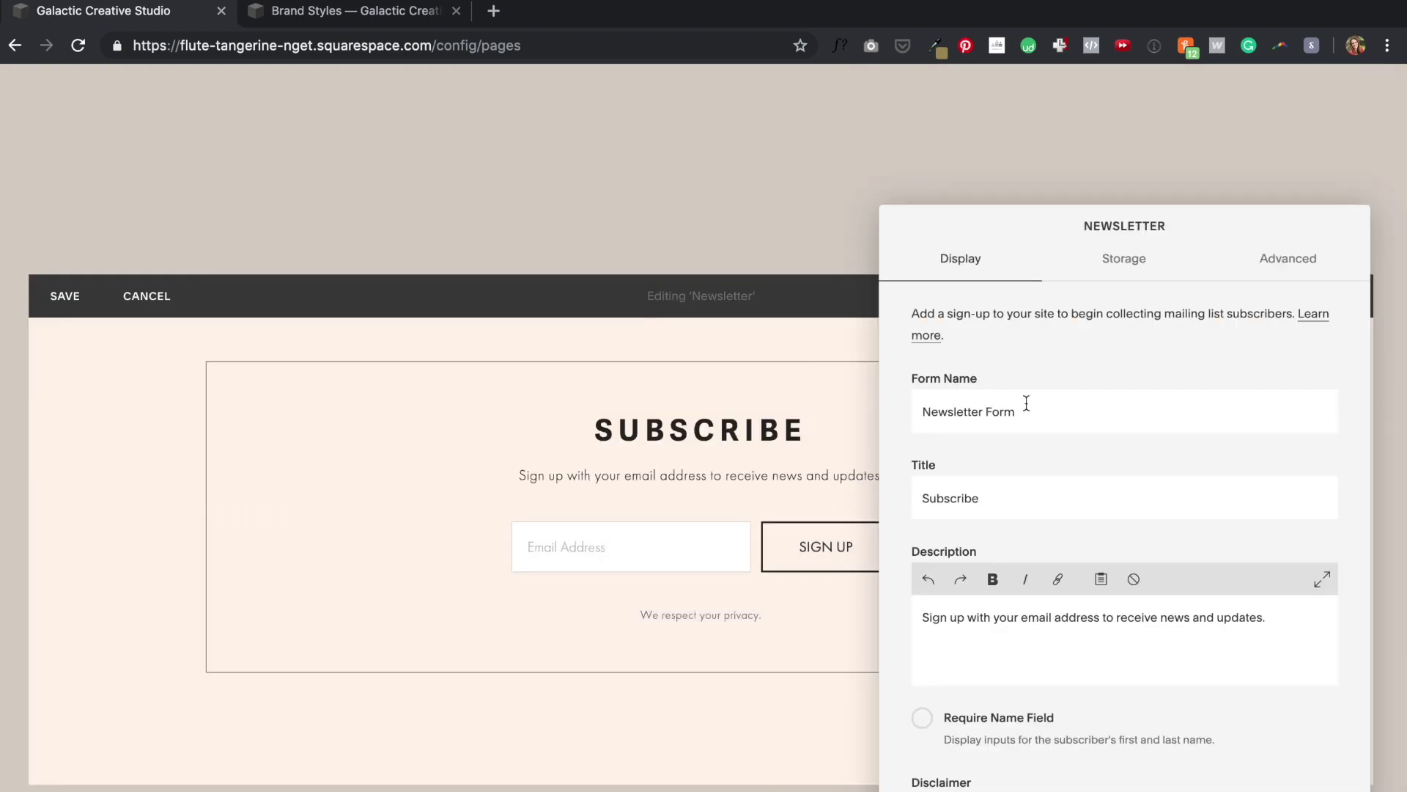
scroll(1058, 425, "down", 5)
left_click(482, 343)
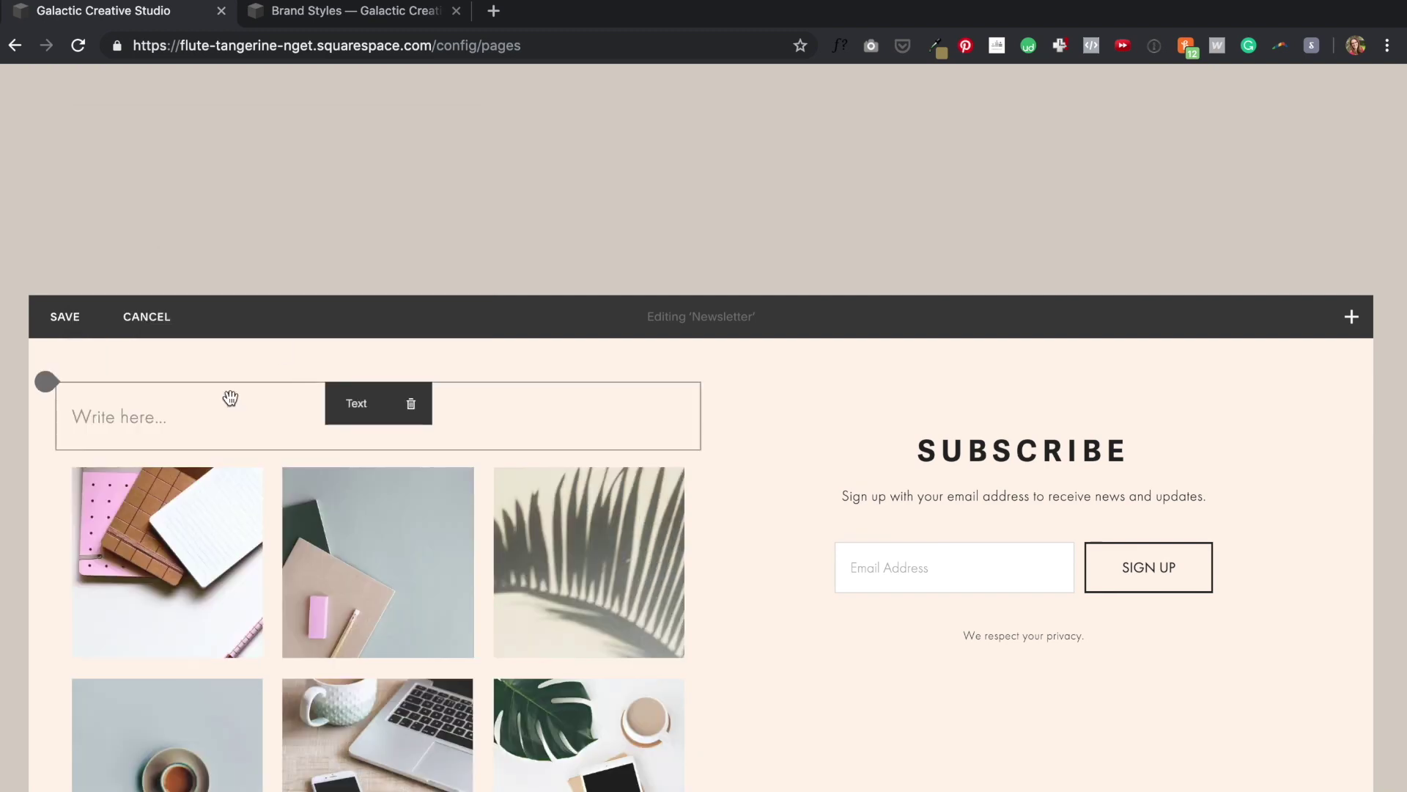
- Write "Follow Us on Instagram" in the text block above the gallery and format it as a heading
left_click(230, 398)
type("Follow")
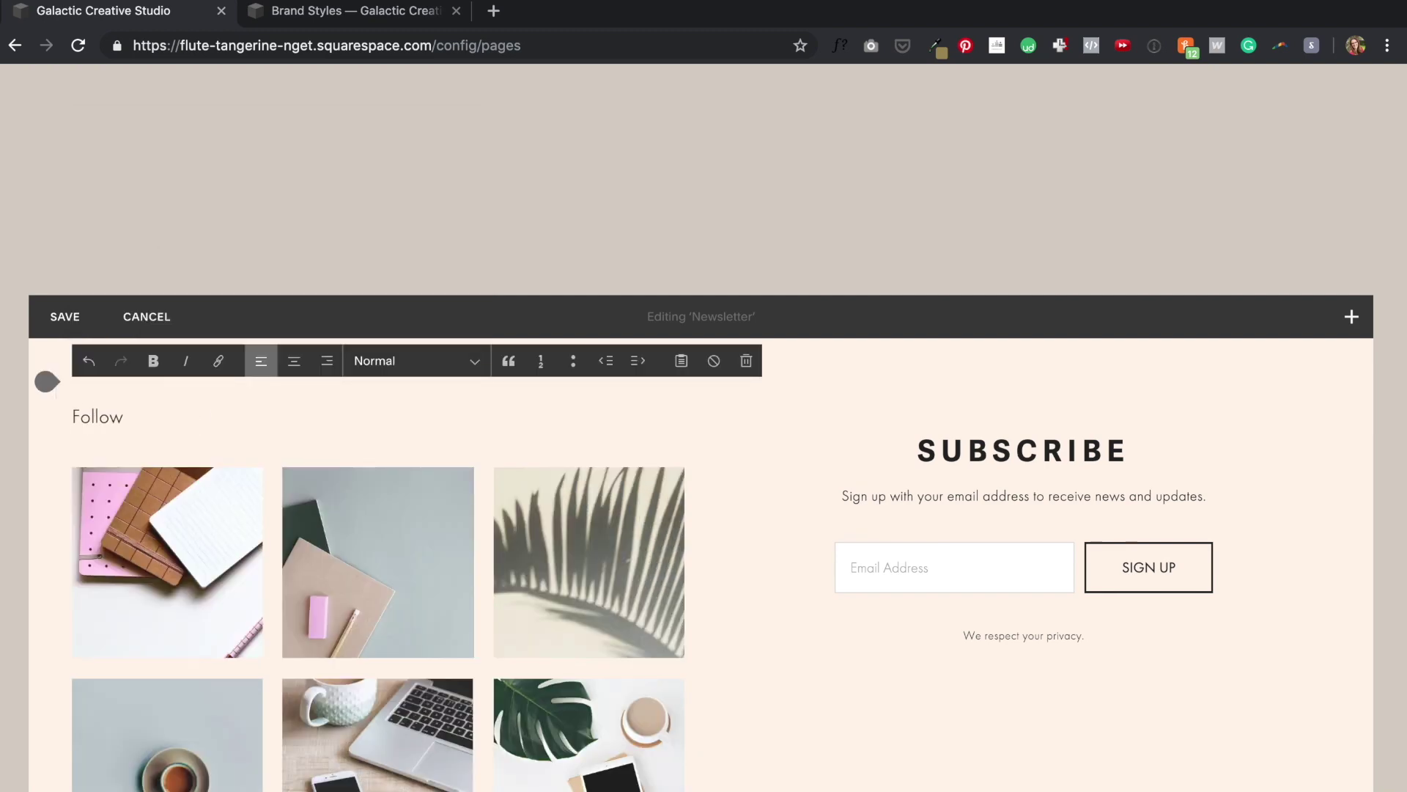
key("shift+Home")
left_click(418, 360)
left_click(418, 442)
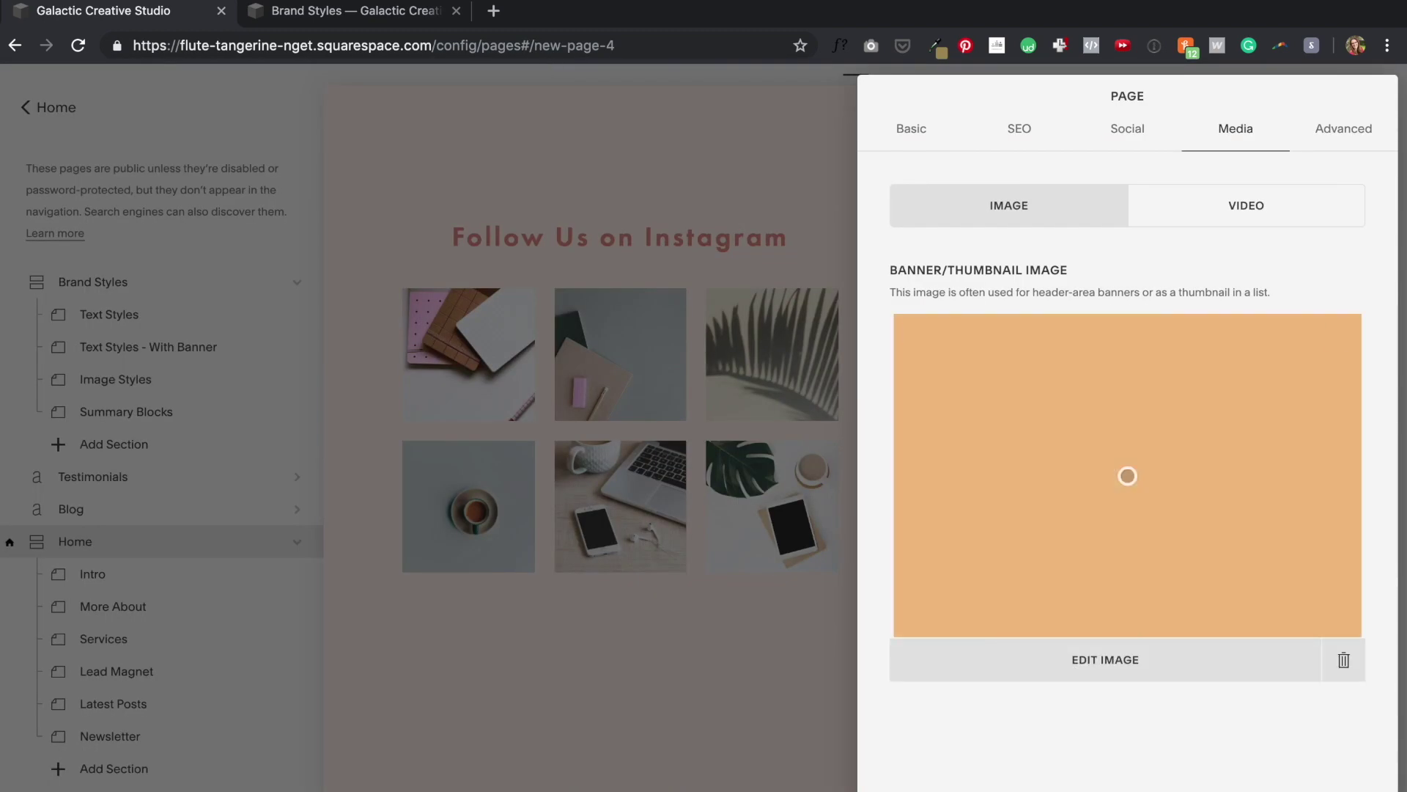
- Give the Newsletter section an orange banner image and preview the whole home page
left_click(1394, 748)
left_click(335, 99)
scroll(579, 257, "up", 6)
scroll(579, 257, "down", 5)
left_click(2, 85)
scroll(587, 201, "down", 8)
- Open the site styles for the newsletter block and make its background color transparent
left_click(48, 107)
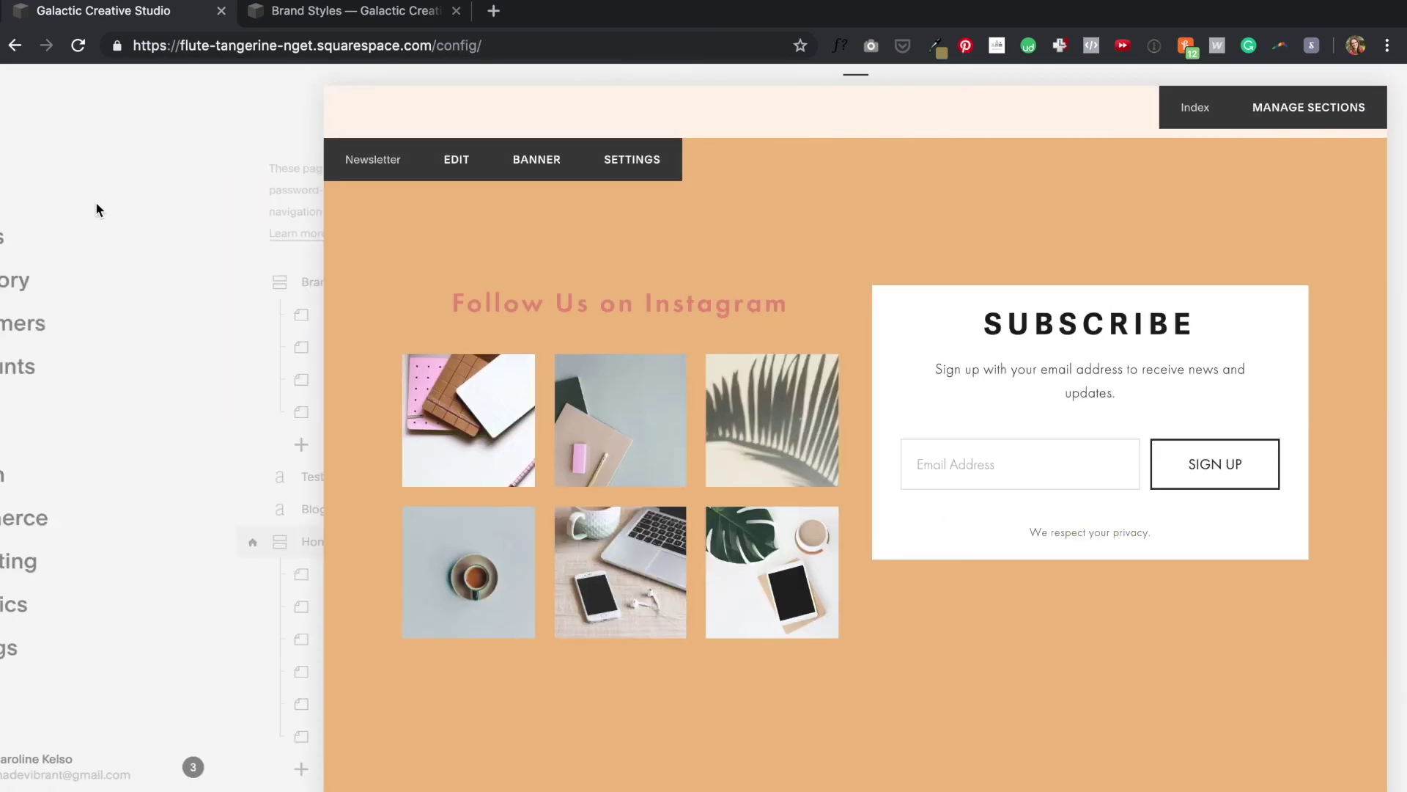
left_click(62, 473)
left_click(74, 305)
left_click(891, 377)
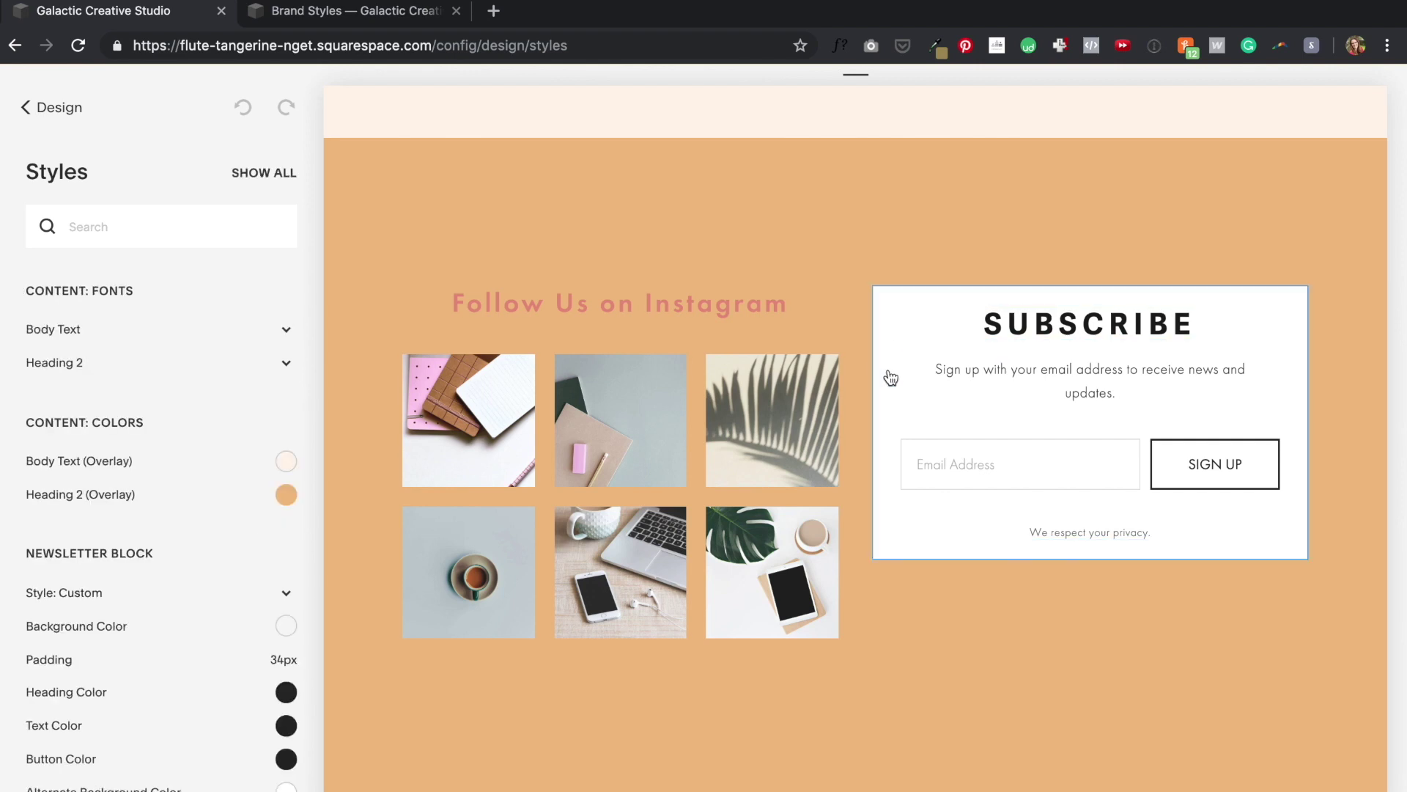
scroll(270, 528, "down", 2)
left_click(130, 451)
left_click(226, 479)
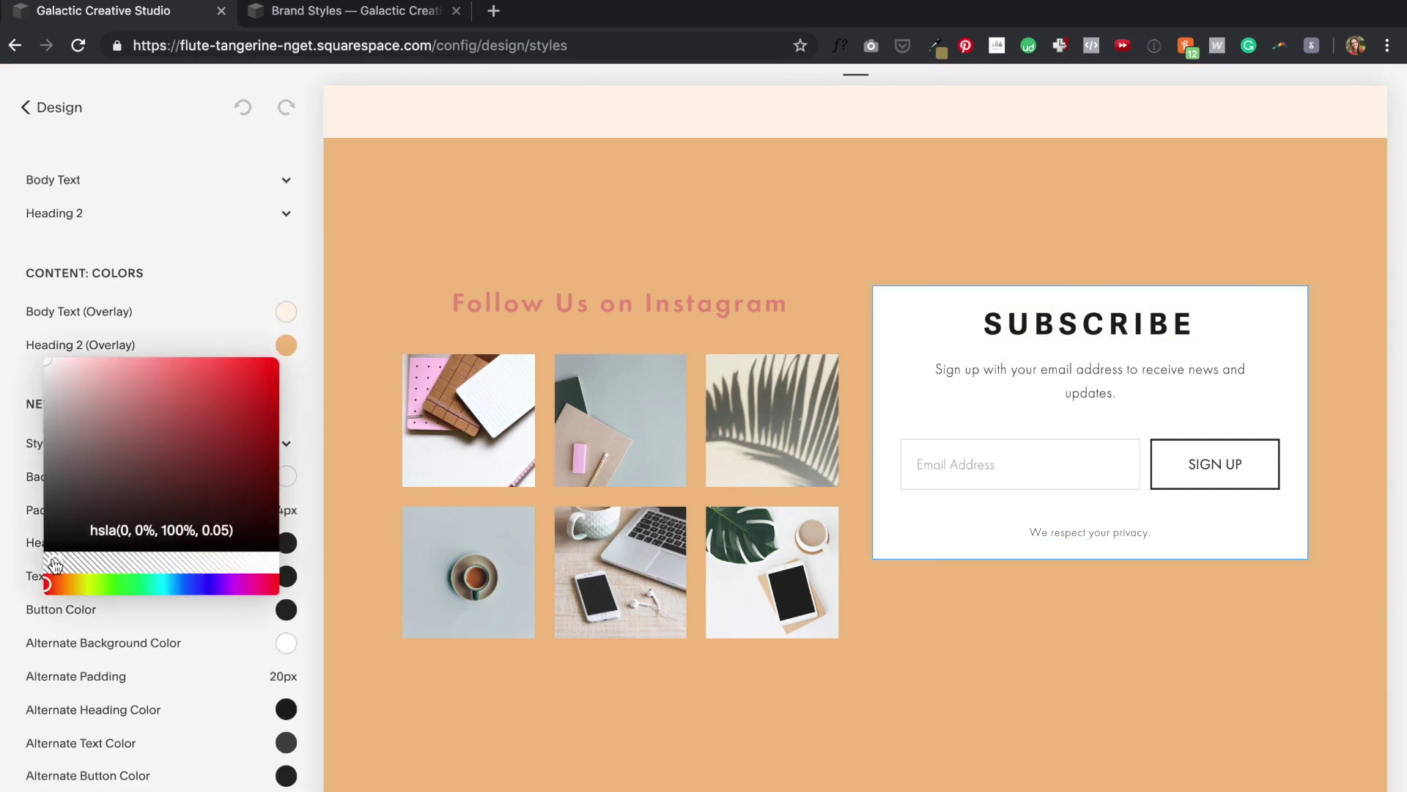
left_click(69, 566)
left_click(173, 325)
- Make the newsletter block's alternate background color transparent
left_click(285, 643)
left_click(45, 722)
left_click(162, 468)
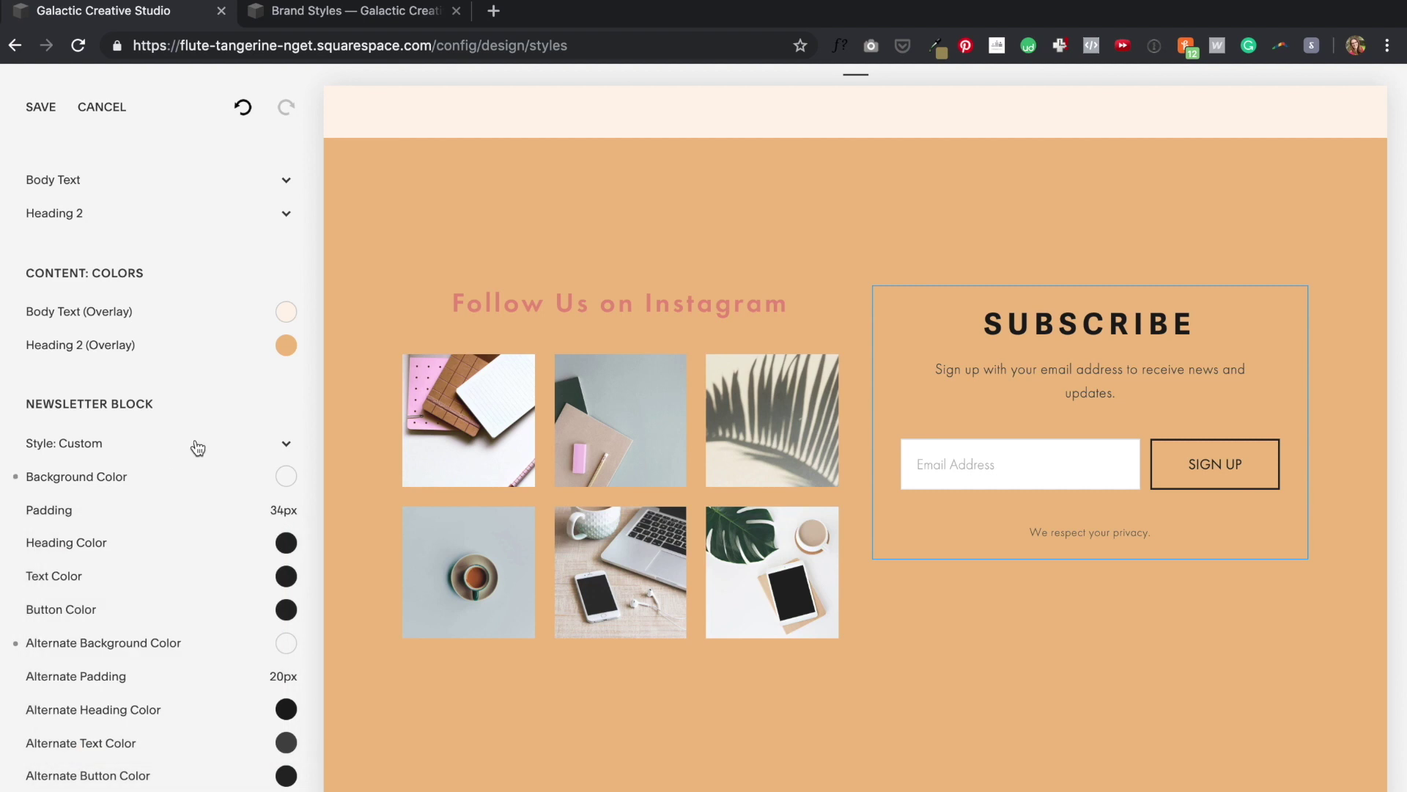
- Set the newsletter block's alternate button color to the copied brand pink
scroll(147, 569, "down", 5)
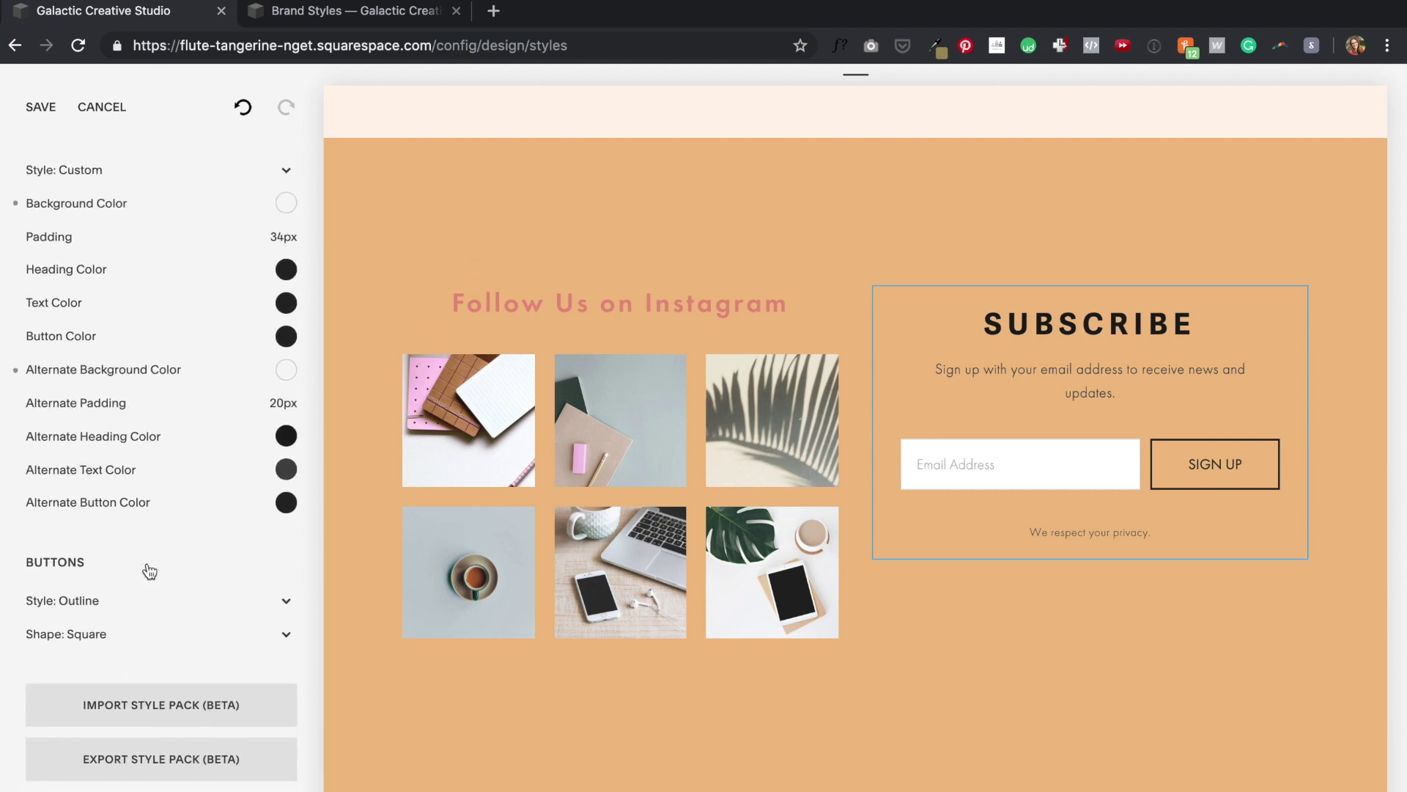
scroll(138, 460, "up", 1)
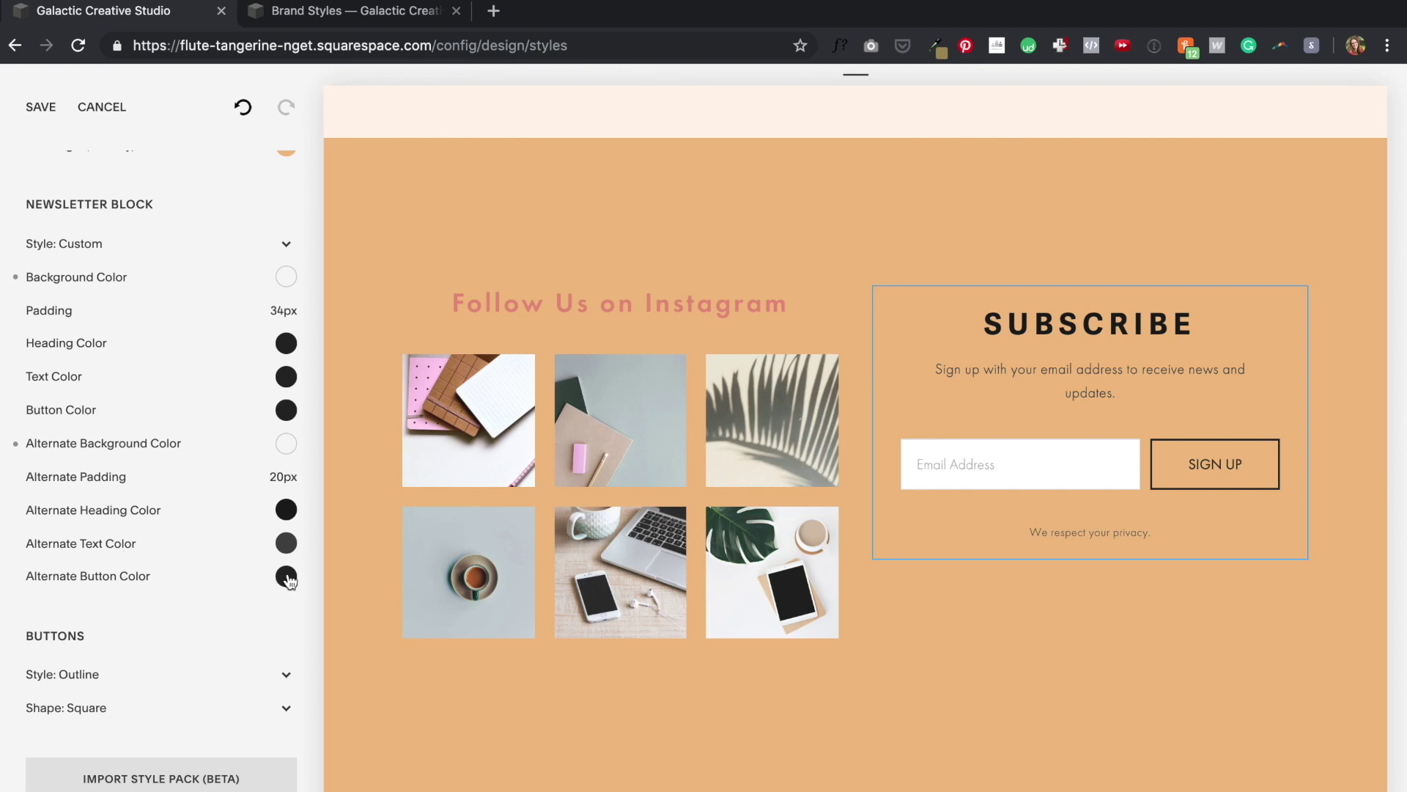
left_click(288, 578)
left_click(161, 478)
key("super+v")
left_click(306, 612)
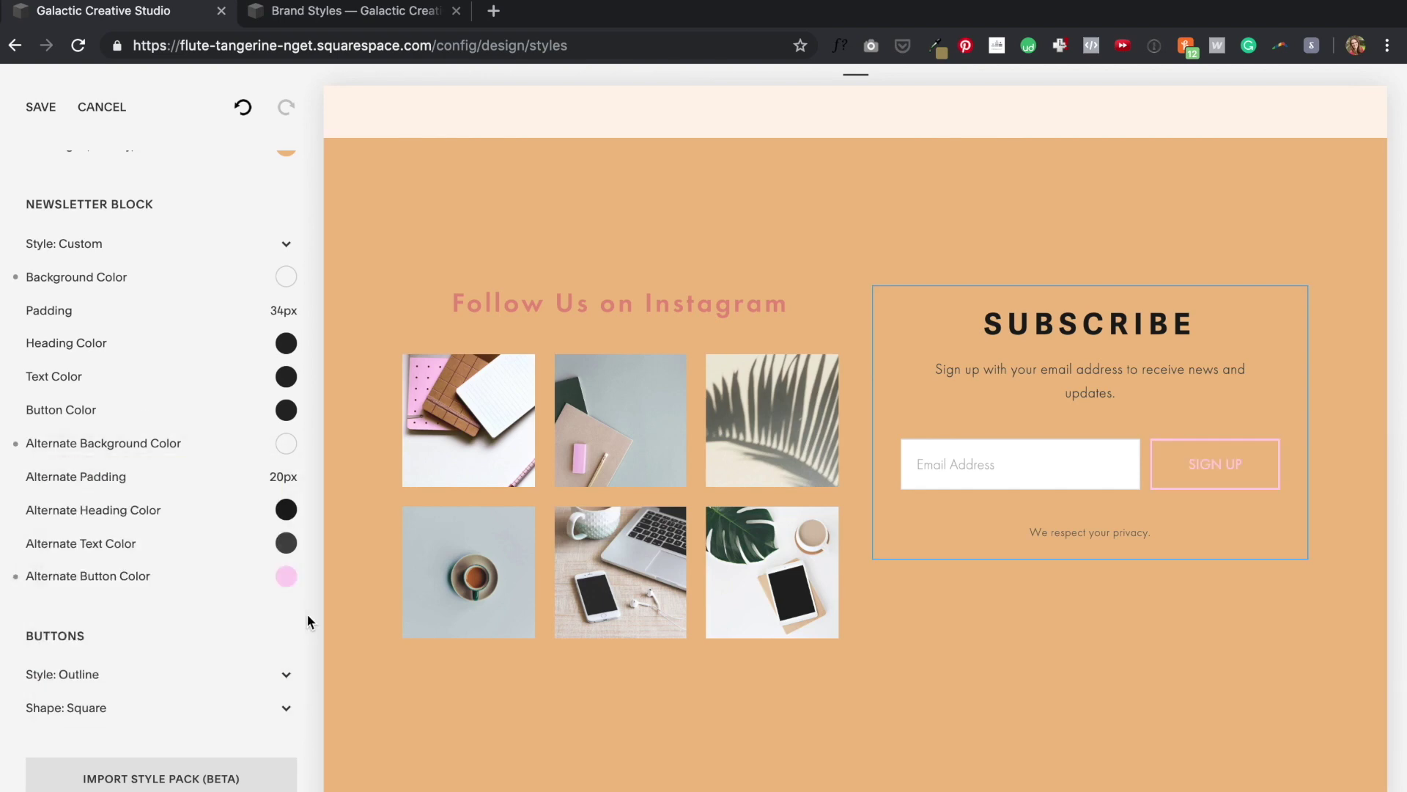
- Set the button style to Solid and the newsletter block's alternate button text color to dark green #1F4C40
left_click(102, 673)
left_click(102, 662)
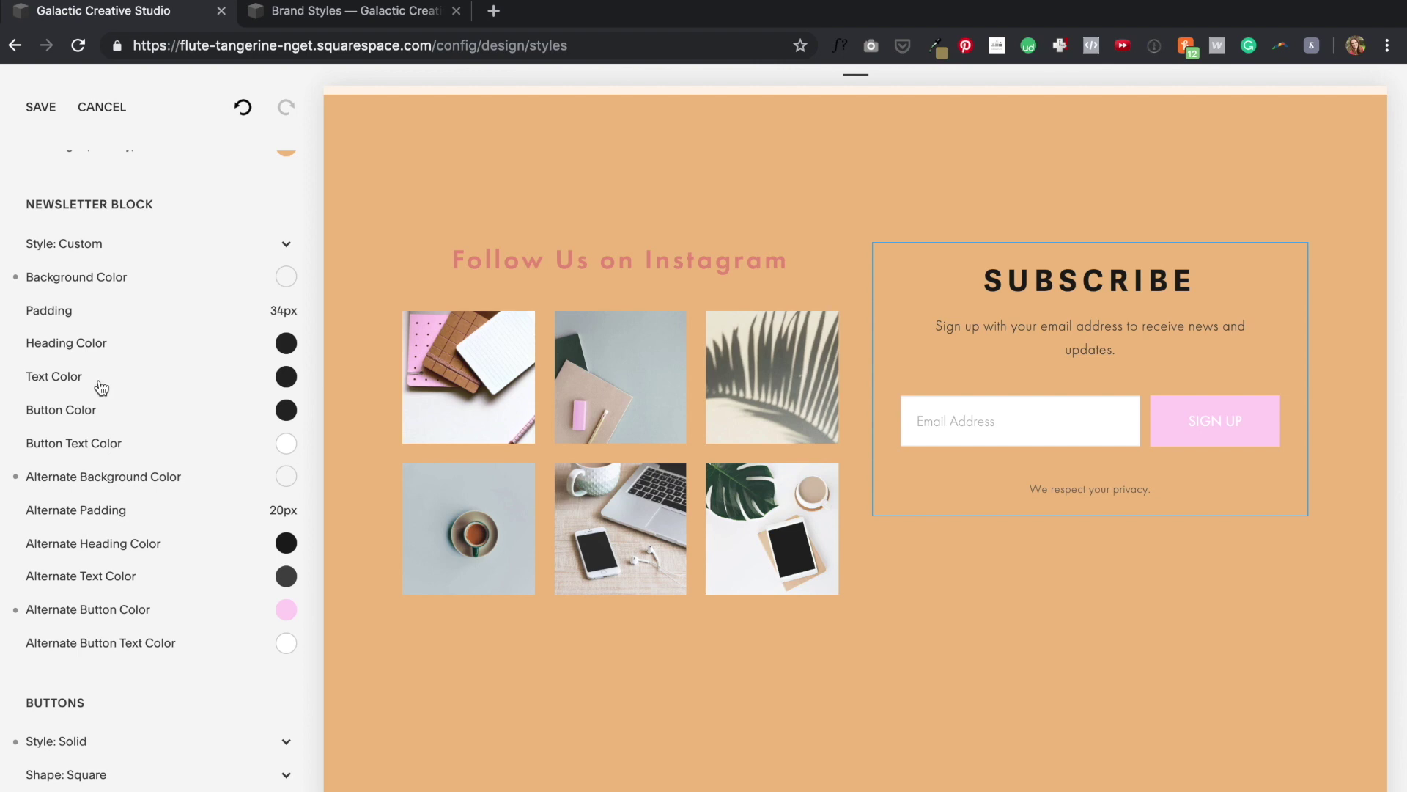
left_click(1203, 431)
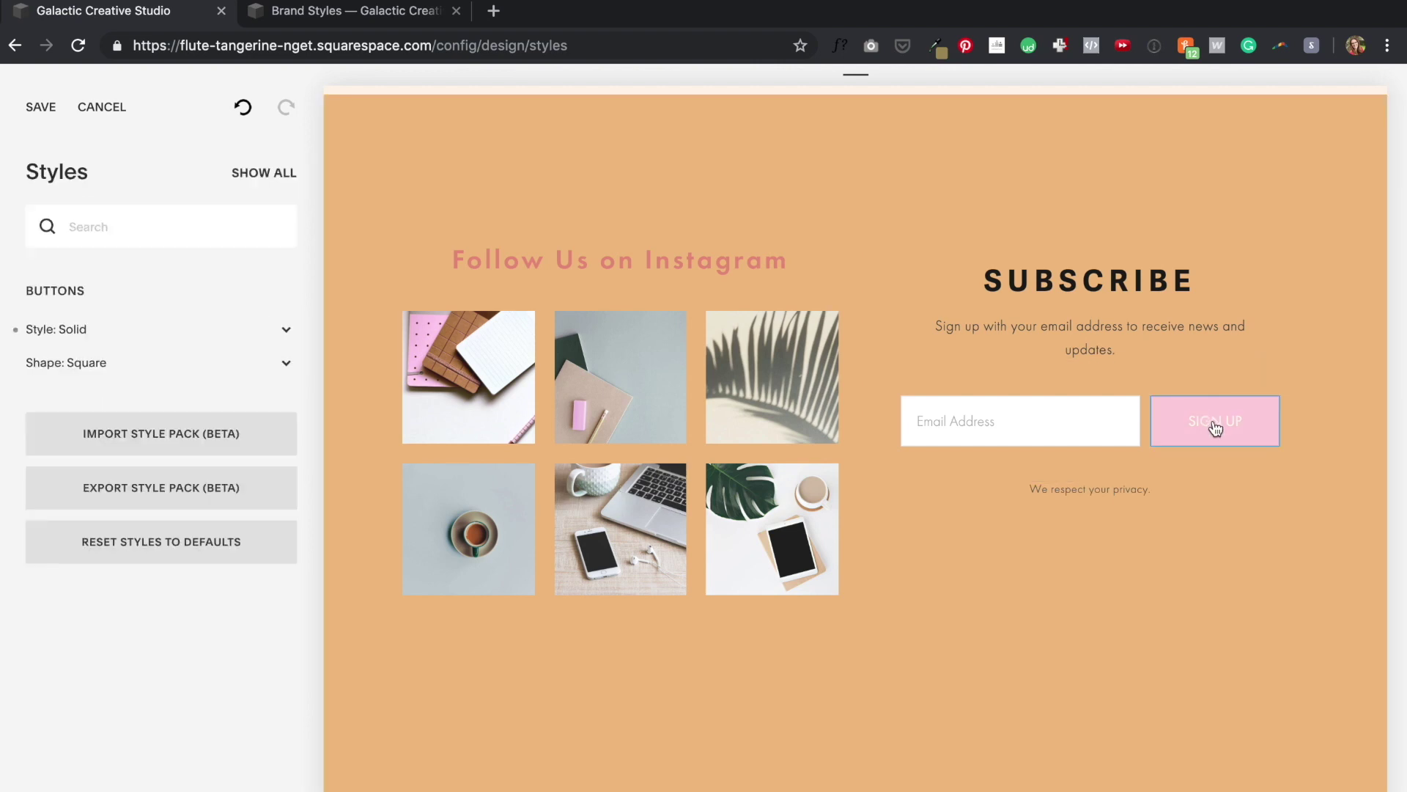
left_click(257, 175)
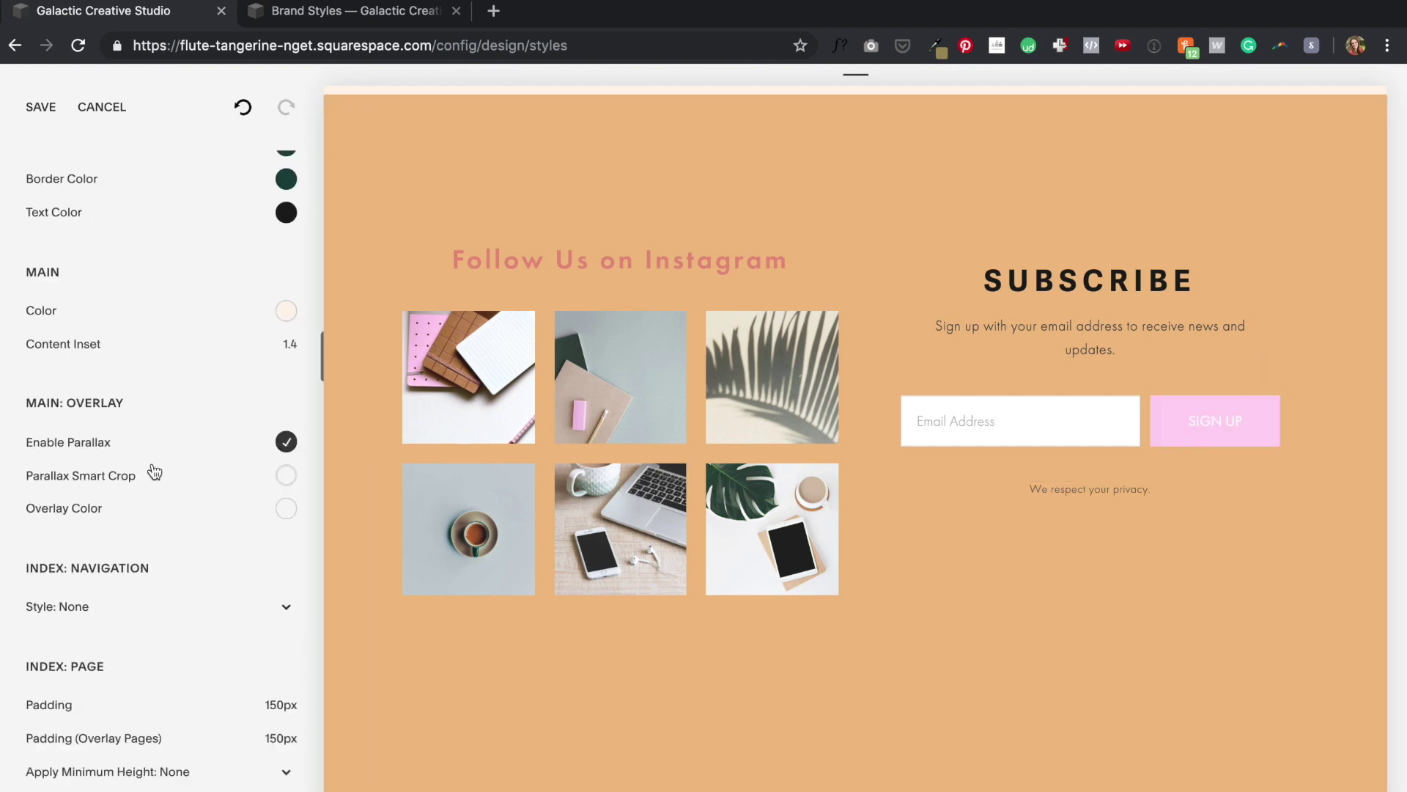
left_click(1021, 334)
left_click(286, 454)
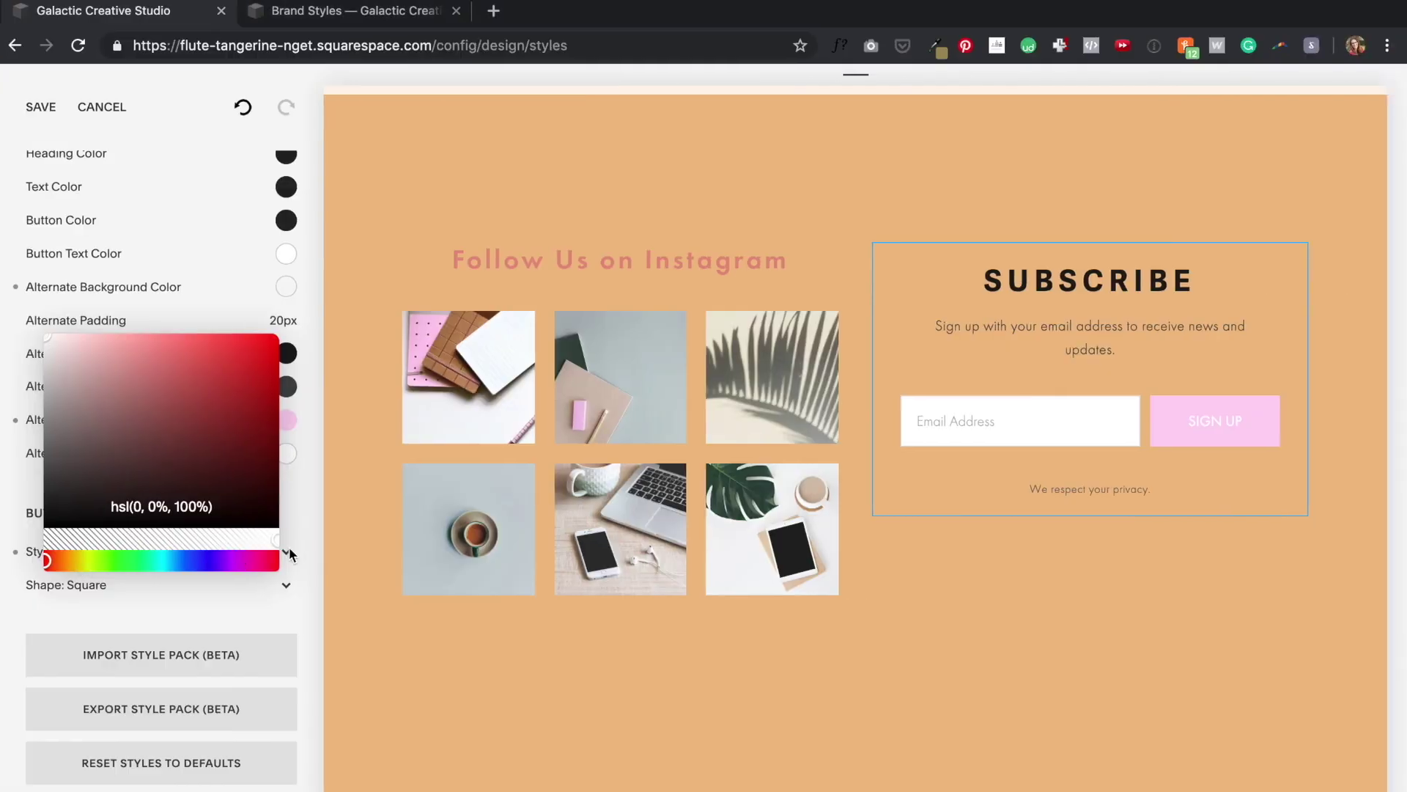
type("#1F4C40")
left_click(290, 519)
- Review the full-screen home page from the header through every section down to the footer
scroll(289, 518, "up", 3)
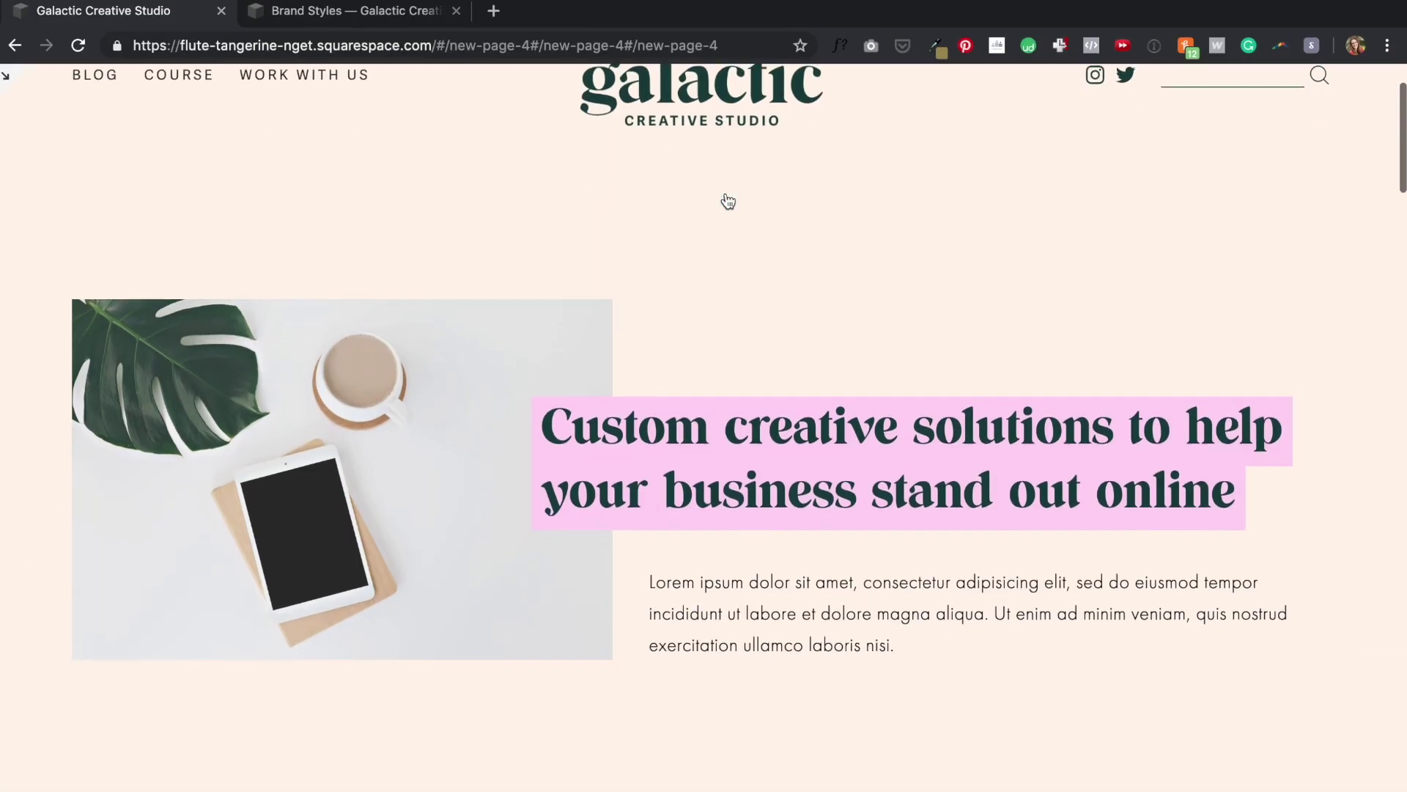
scroll(728, 201, "down", 10)
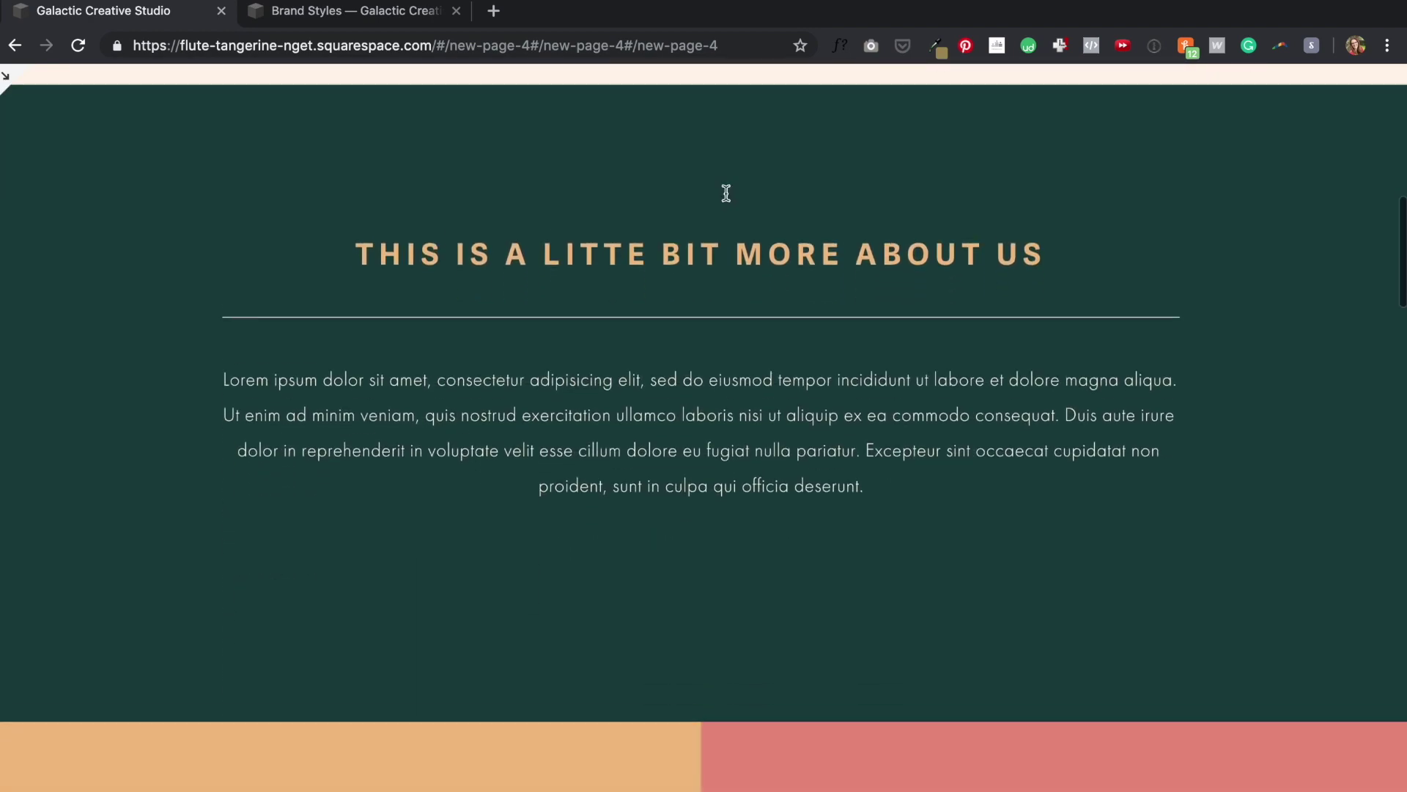
scroll(727, 193, "down", 9)
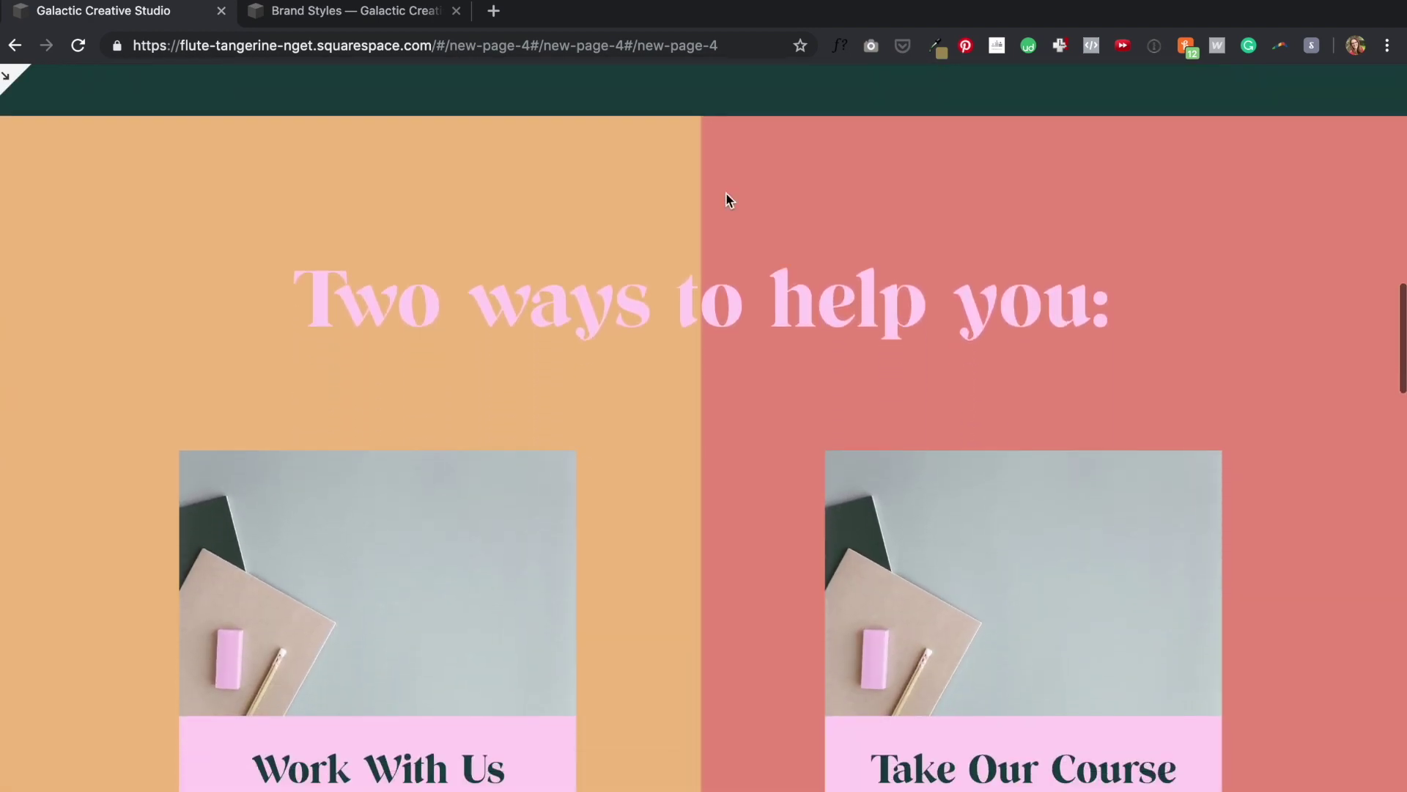
scroll(726, 192, "down", 5)
scroll(726, 192, "down", 9)
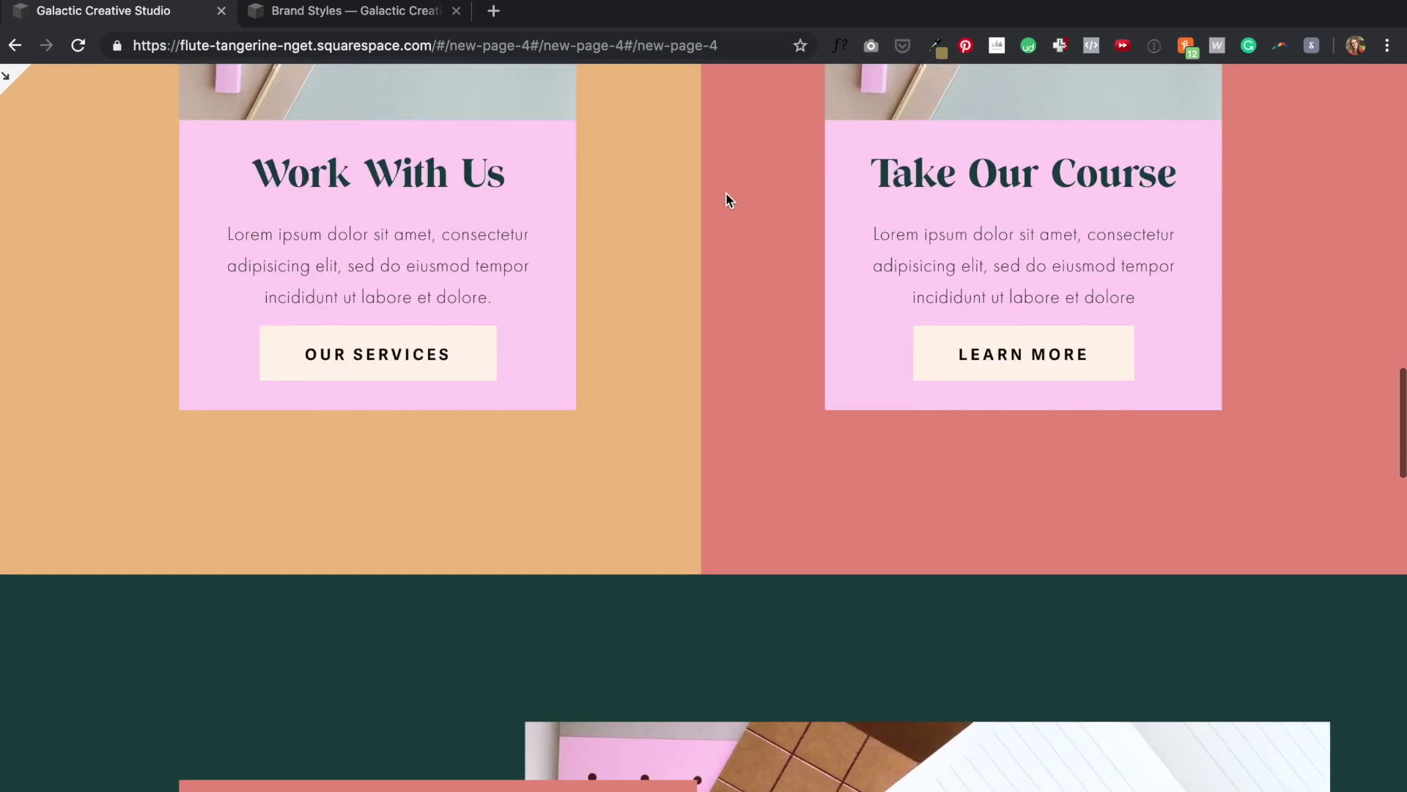
scroll(728, 199, "down", 5)
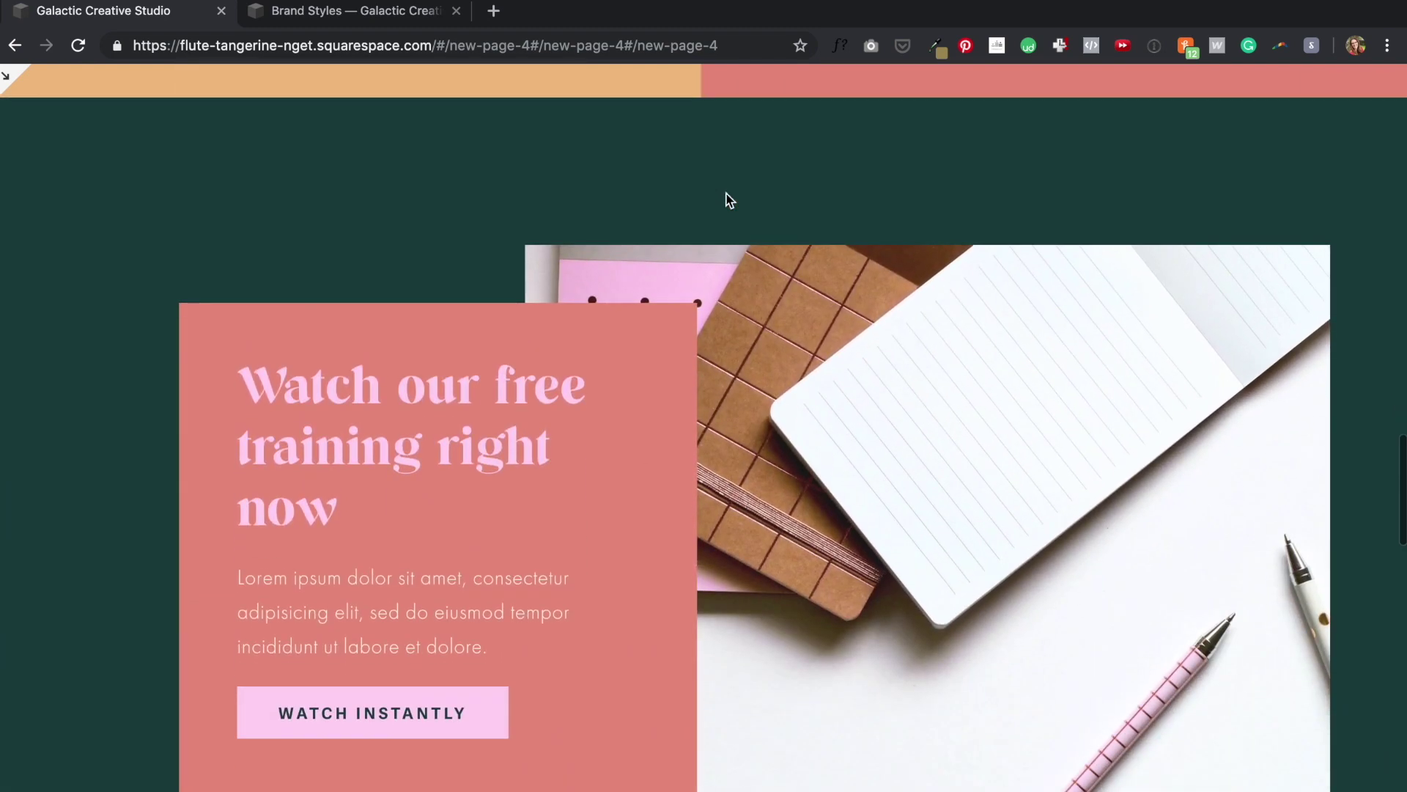
scroll(726, 195, "down", 9)
scroll(726, 195, "down", 1)
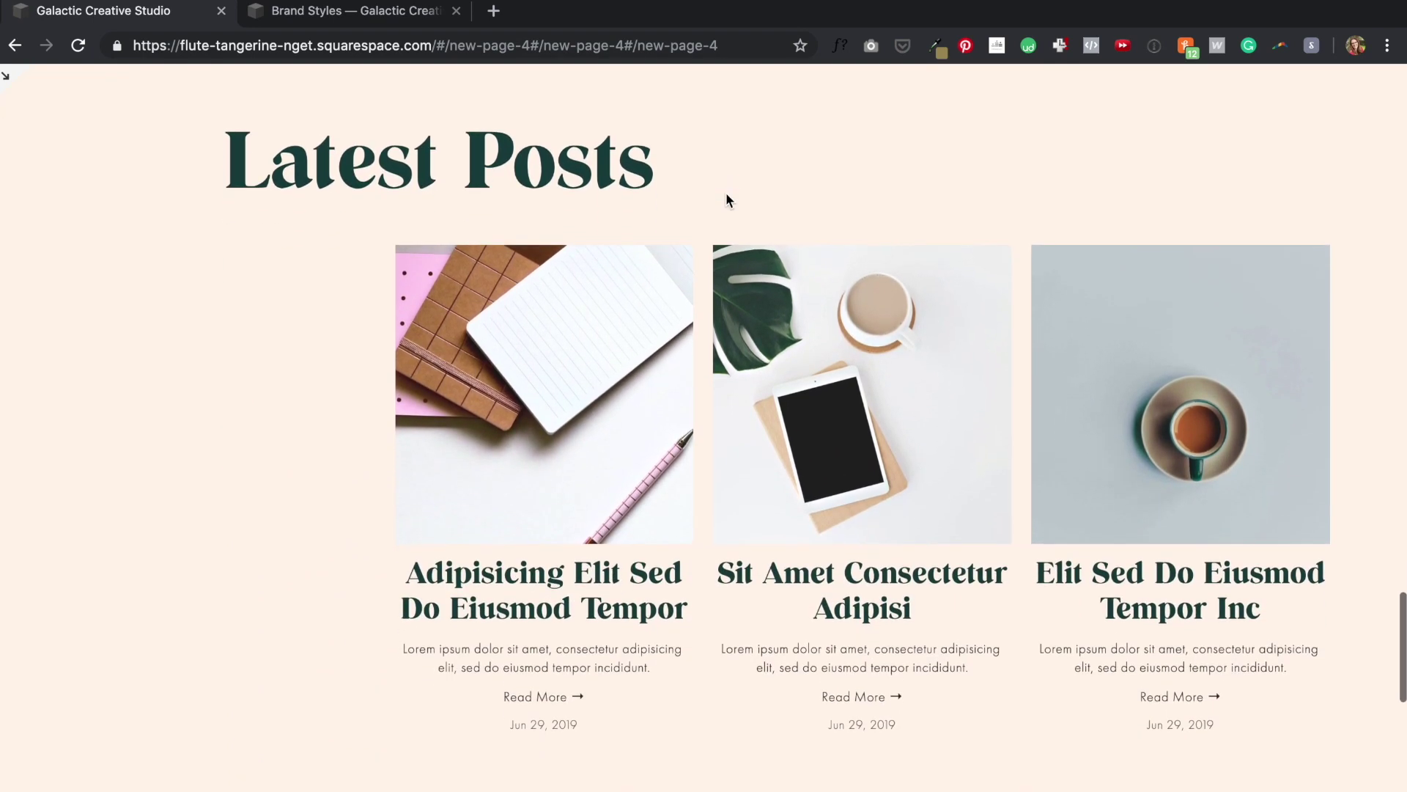
scroll(727, 195, "down", 6)
scroll(726, 194, "down", 7)
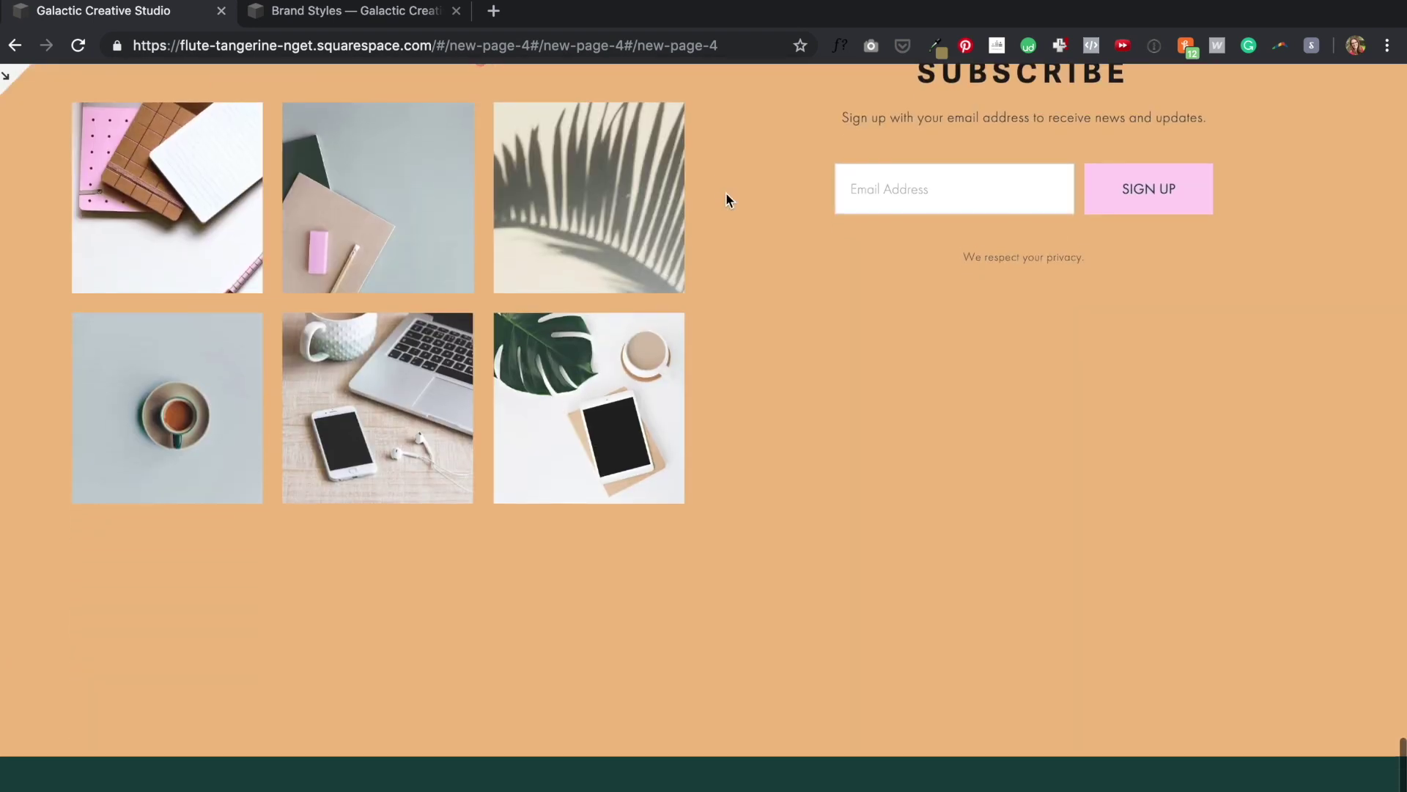
scroll(728, 200, "down", 2)
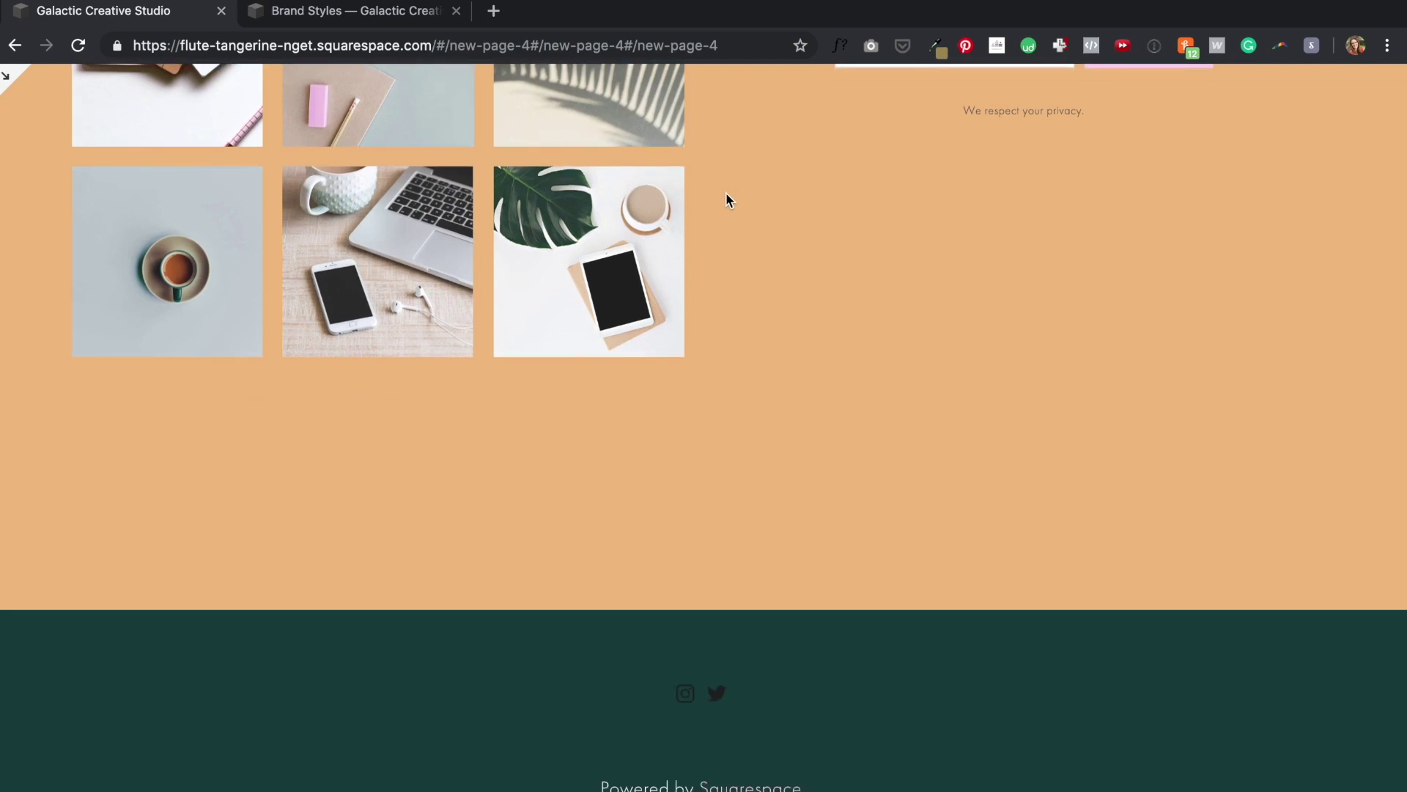
scroll(726, 194, "up", 4)
scroll(728, 200, "down", 4)
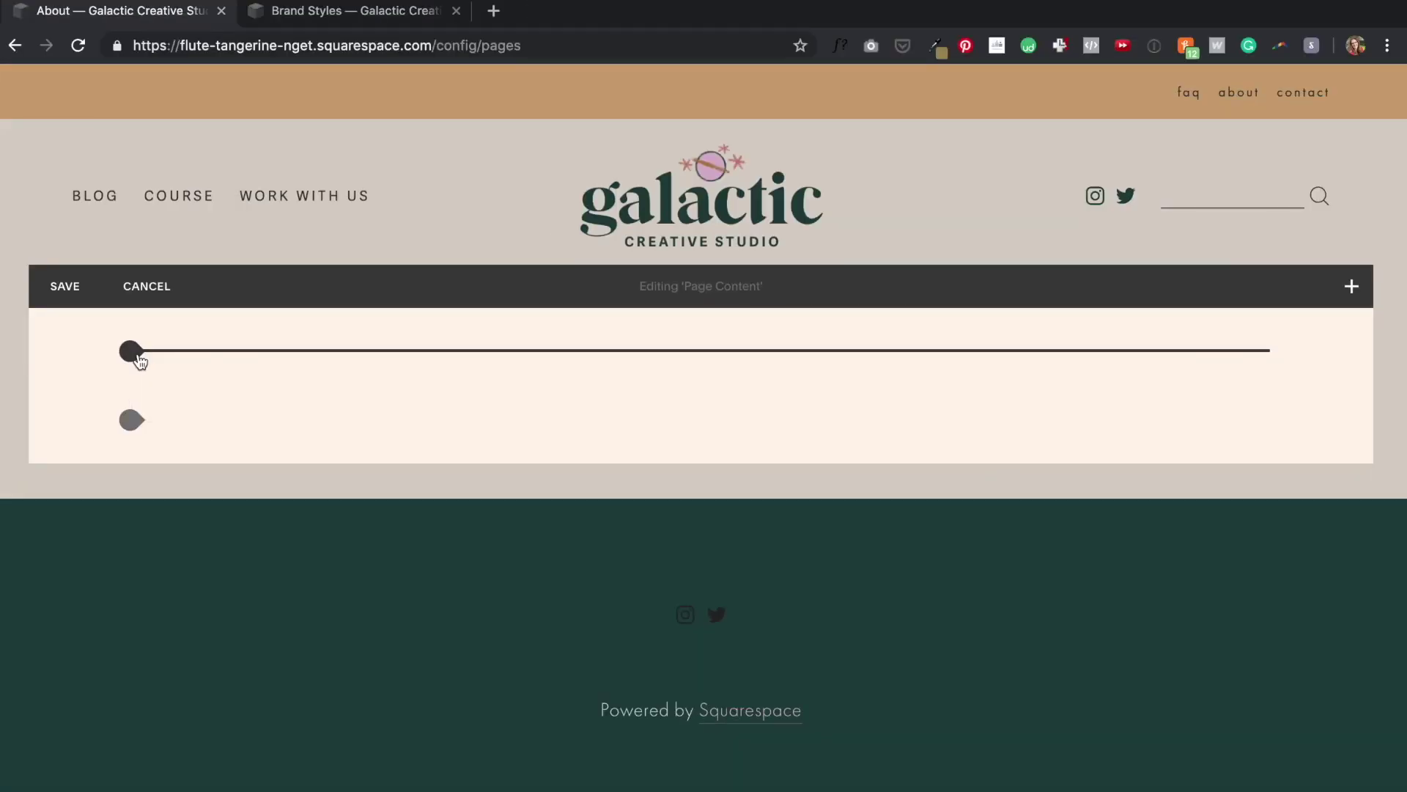
- Add a text block reading "who we are" to the About page and format it as a centered Heading 2
left_click(133, 352)
left_click(190, 207)
type("who we are")
key("super+a")
left_click(492, 330)
left_click(489, 386)
left_click(370, 330)
- Get placeholder text from the lorem ipsum generator and add an image block with emptyimage.png below the Who We Are heading
left_click(968, 7)
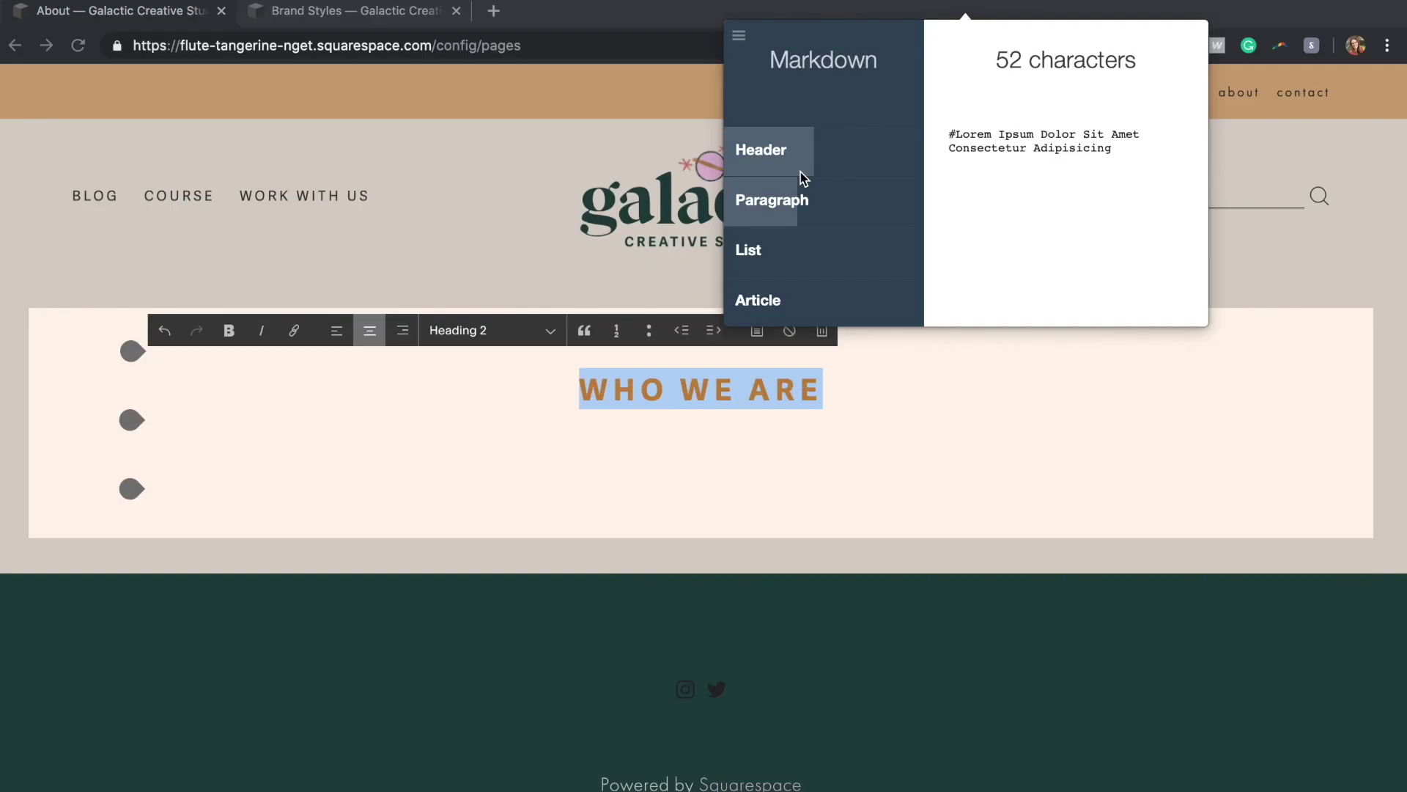
left_click(738, 205)
left_click(215, 448)
left_click(126, 425)
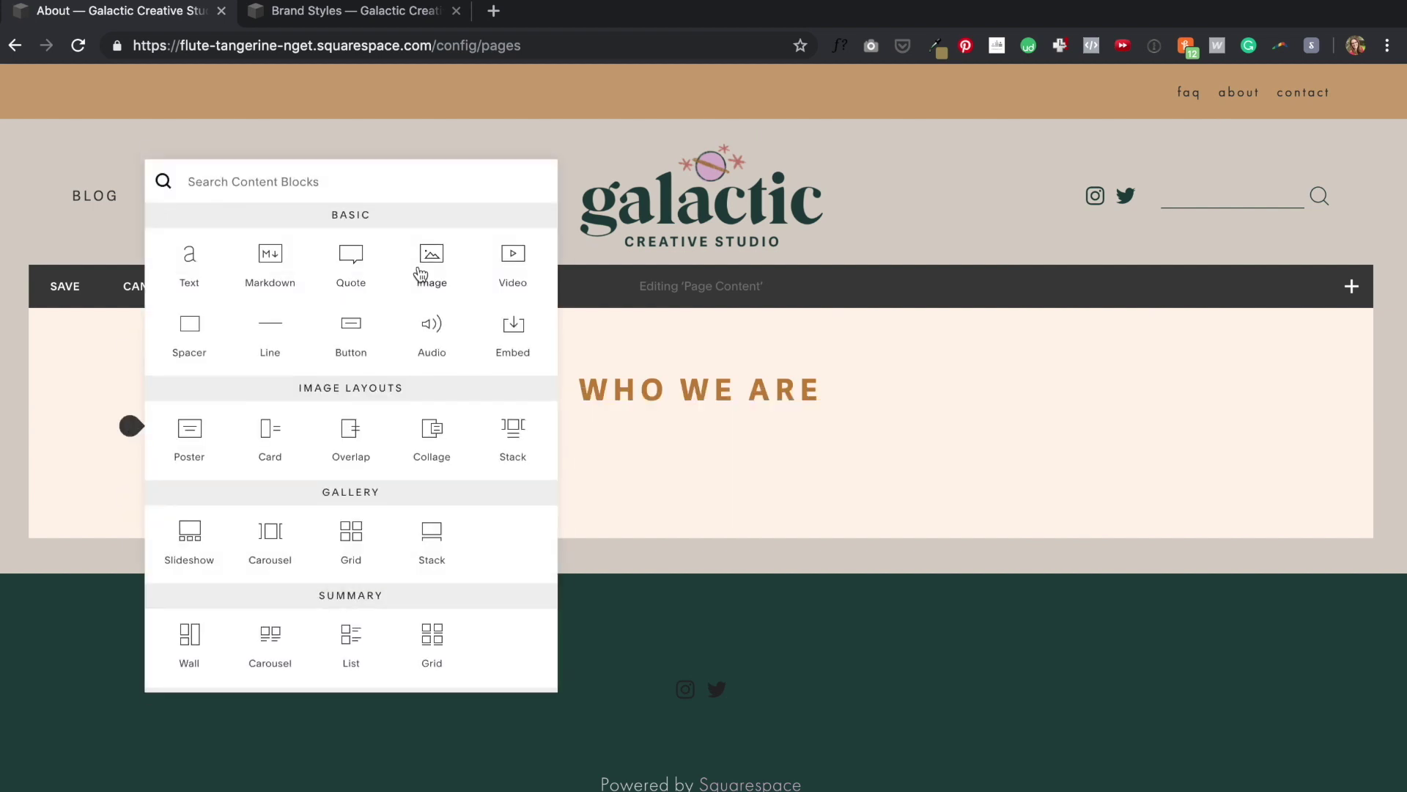
left_click(477, 267)
left_click(1237, 509)
left_click(557, 63)
double_click(557, 63)
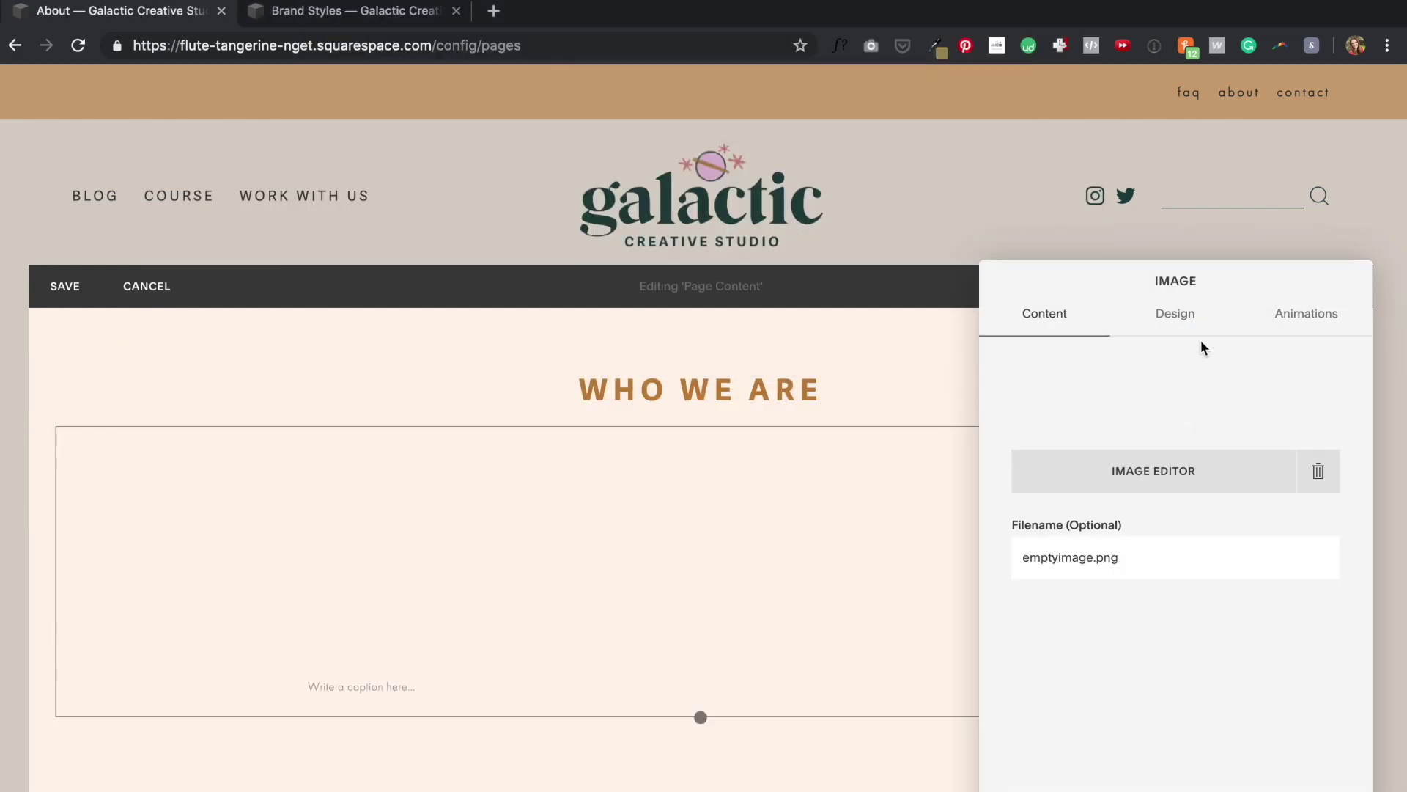
- Switch the empty image to the Poster layout, fill its title with the Lorem ipsum sentence, and save the page content
left_click(1175, 323)
left_click(1191, 408)
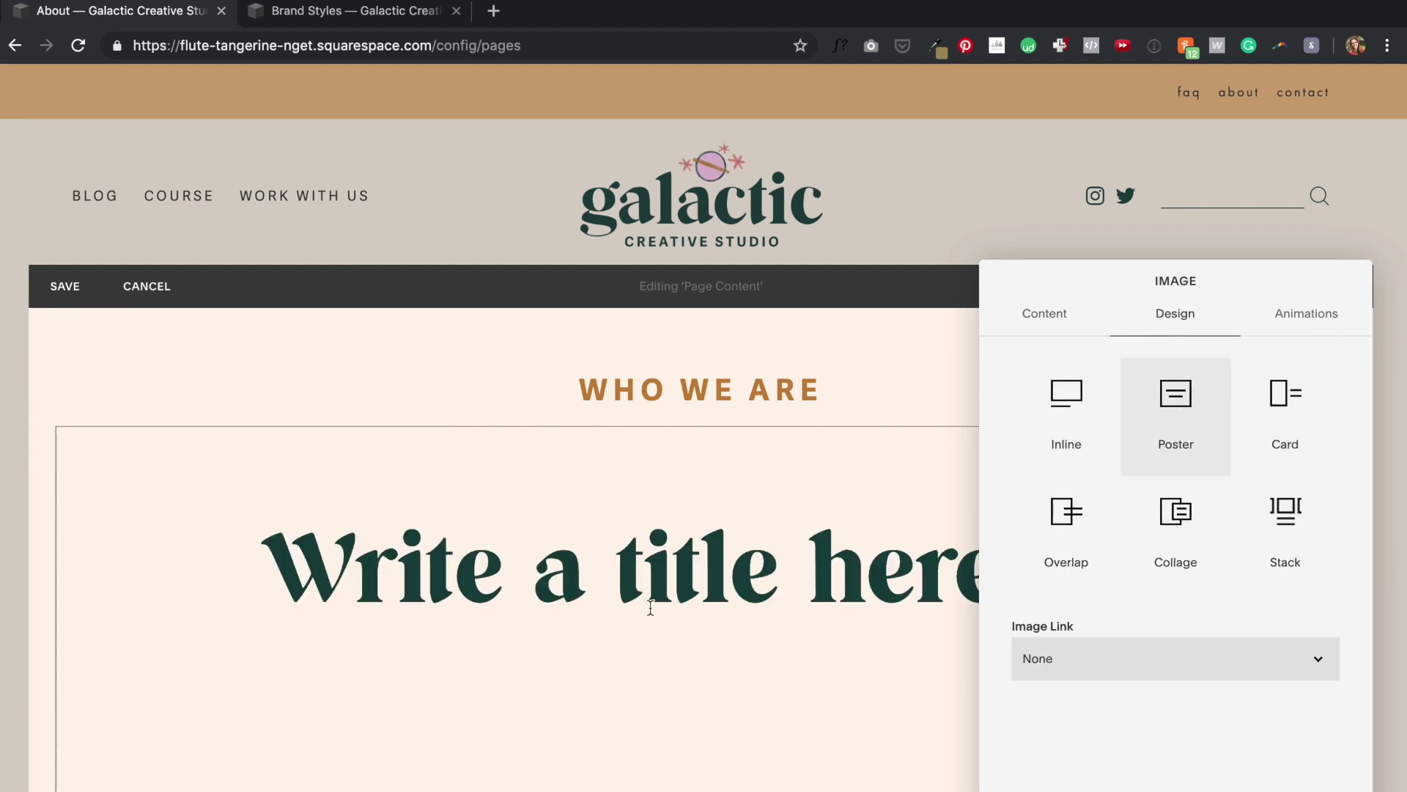
left_click(665, 602)
type("Lorem ipsum dolor sit amet, consectetur adipisicing elit, sed do eiusmod tempor incididunt")
type(".")
scroll(760, 597, "up", 2)
left_click(66, 287)
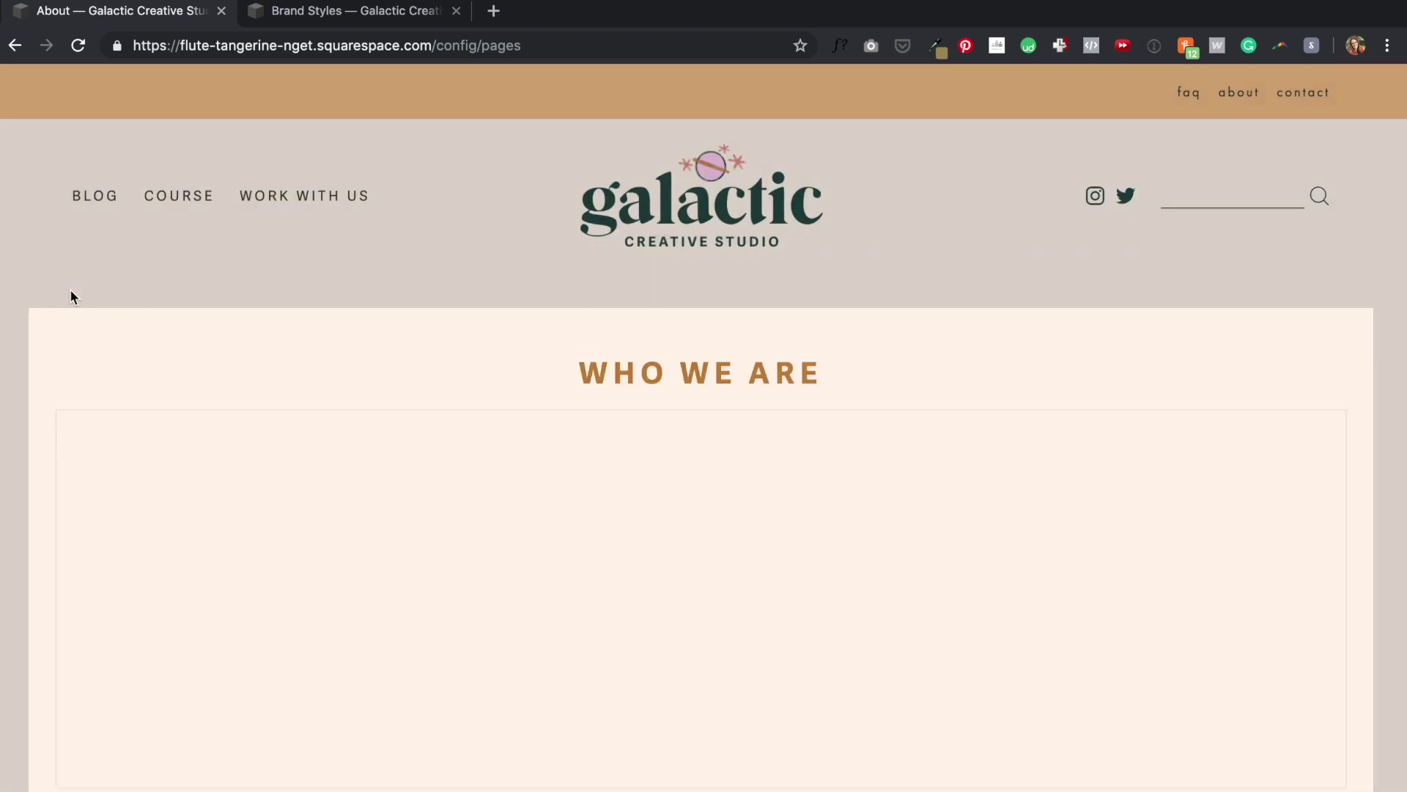
- Open the site styles on the About page and check which style settings belong to the poster text
left_click(60, 110)
left_click(58, 480)
left_click(69, 317)
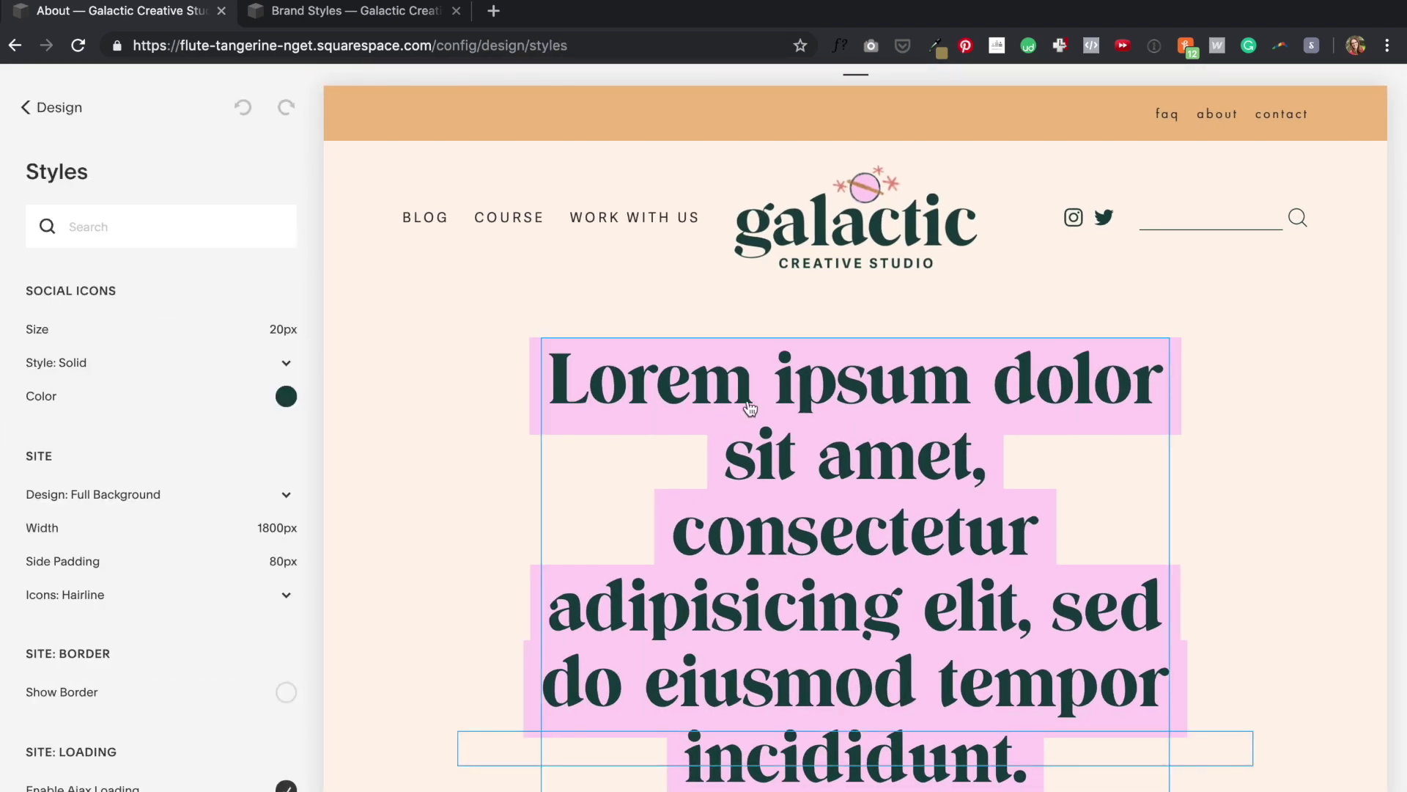
left_click(513, 423)
left_click(598, 407)
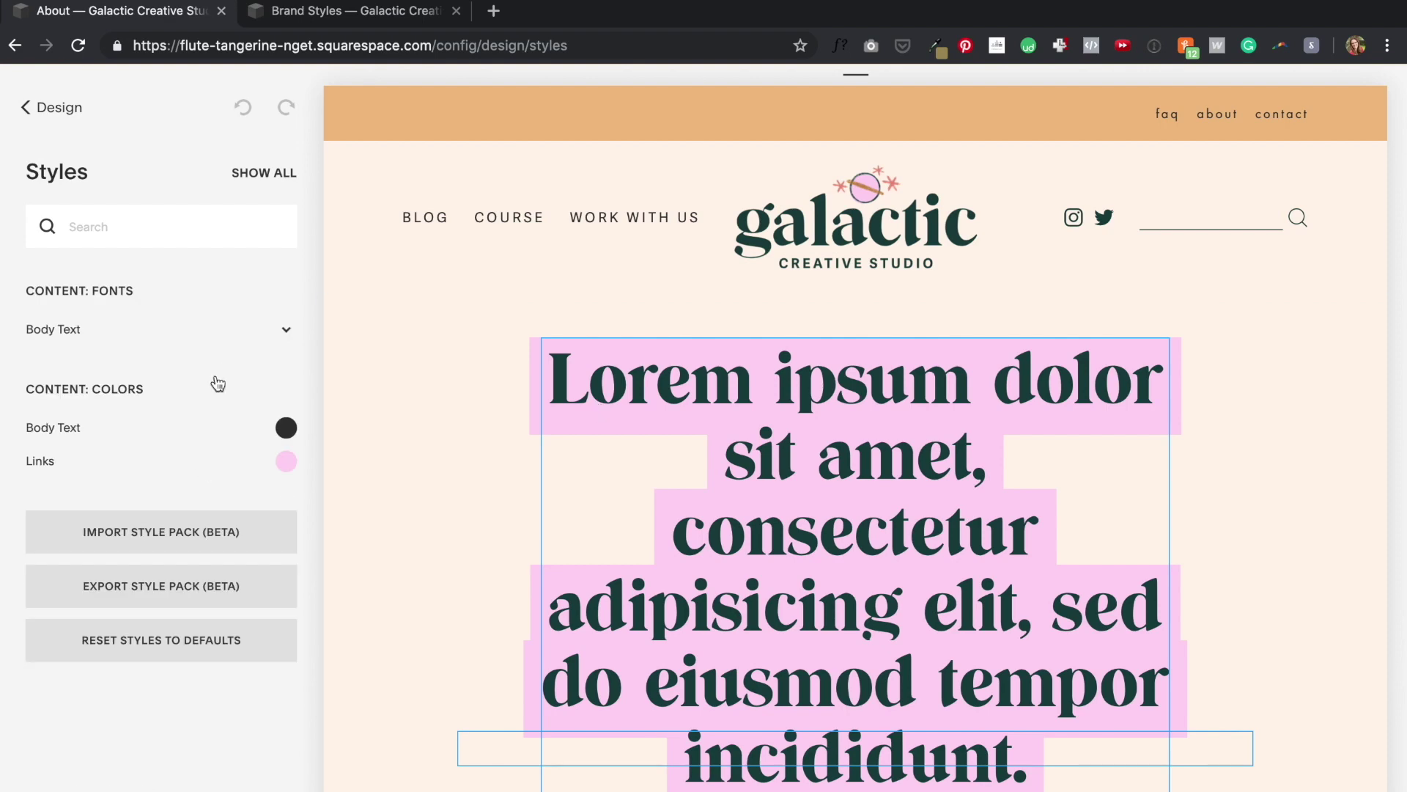
scroll(685, 403, "down", 4)
scroll(685, 402, "up", 4)
- Reduce the title font size under Image Block: Poster in the full style list, then save and leave the site styles
left_click(248, 175)
scroll(224, 410, "down", 10)
scroll(218, 442, "down", 20)
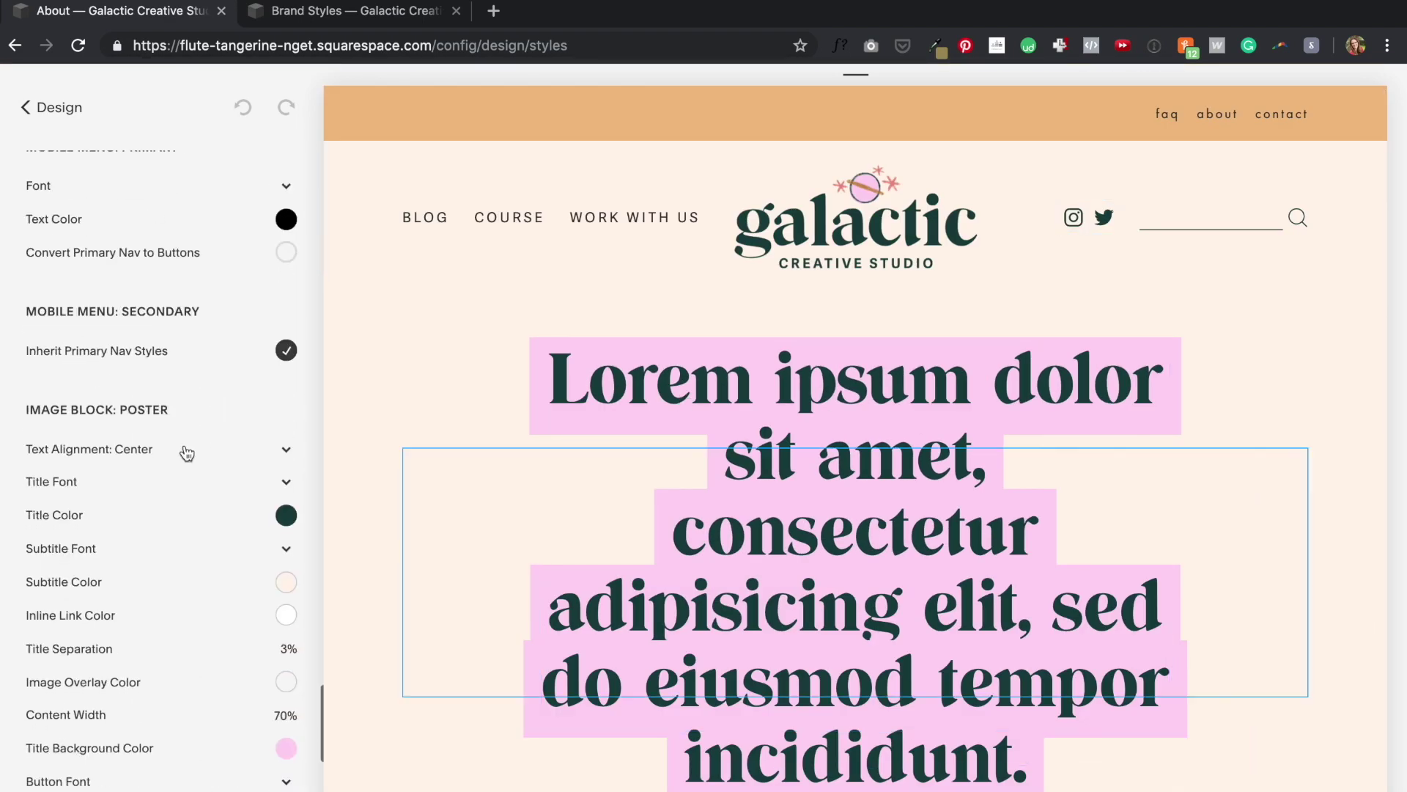
scroll(139, 459, "down", 2)
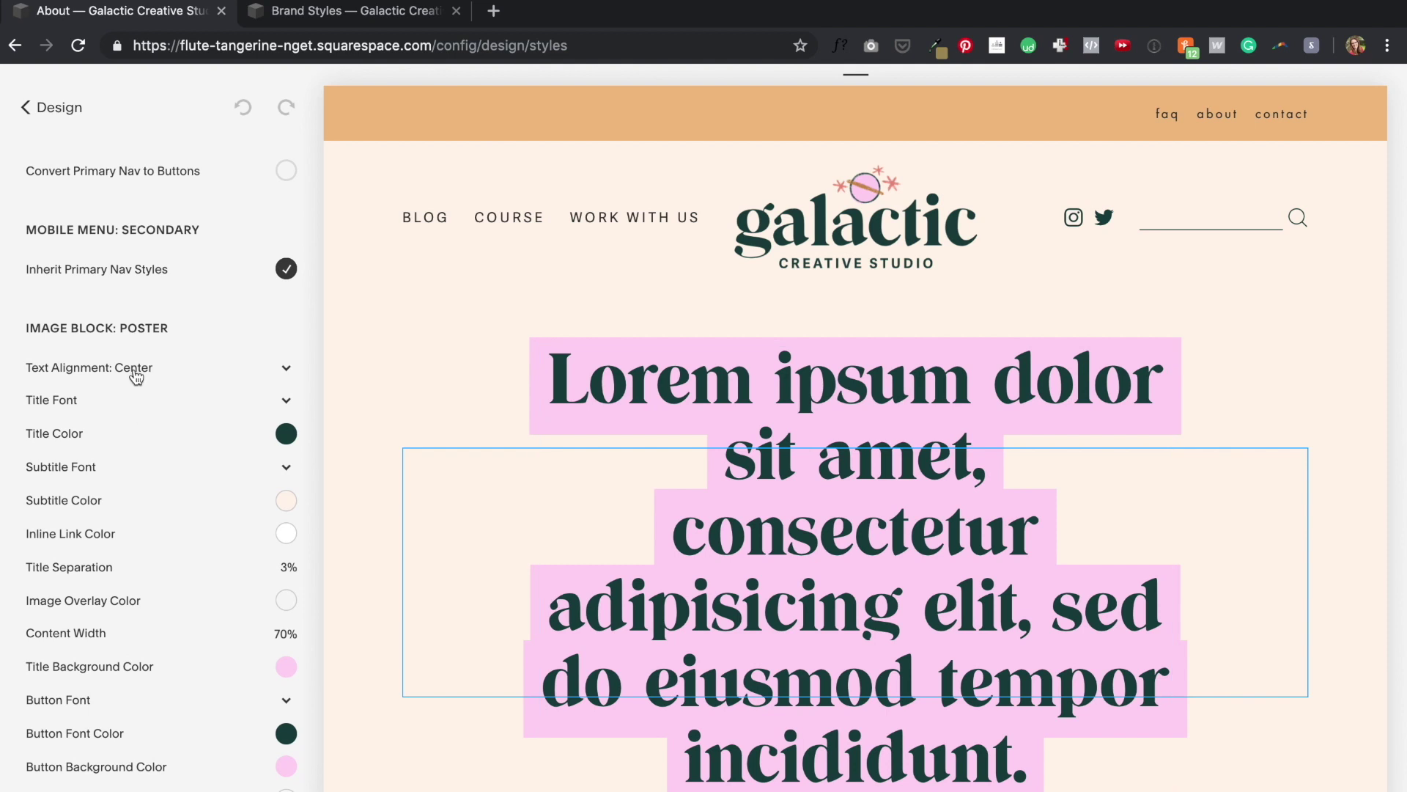
left_click(90, 399)
left_click_drag(141, 400, 119, 398)
left_click(41, 107)
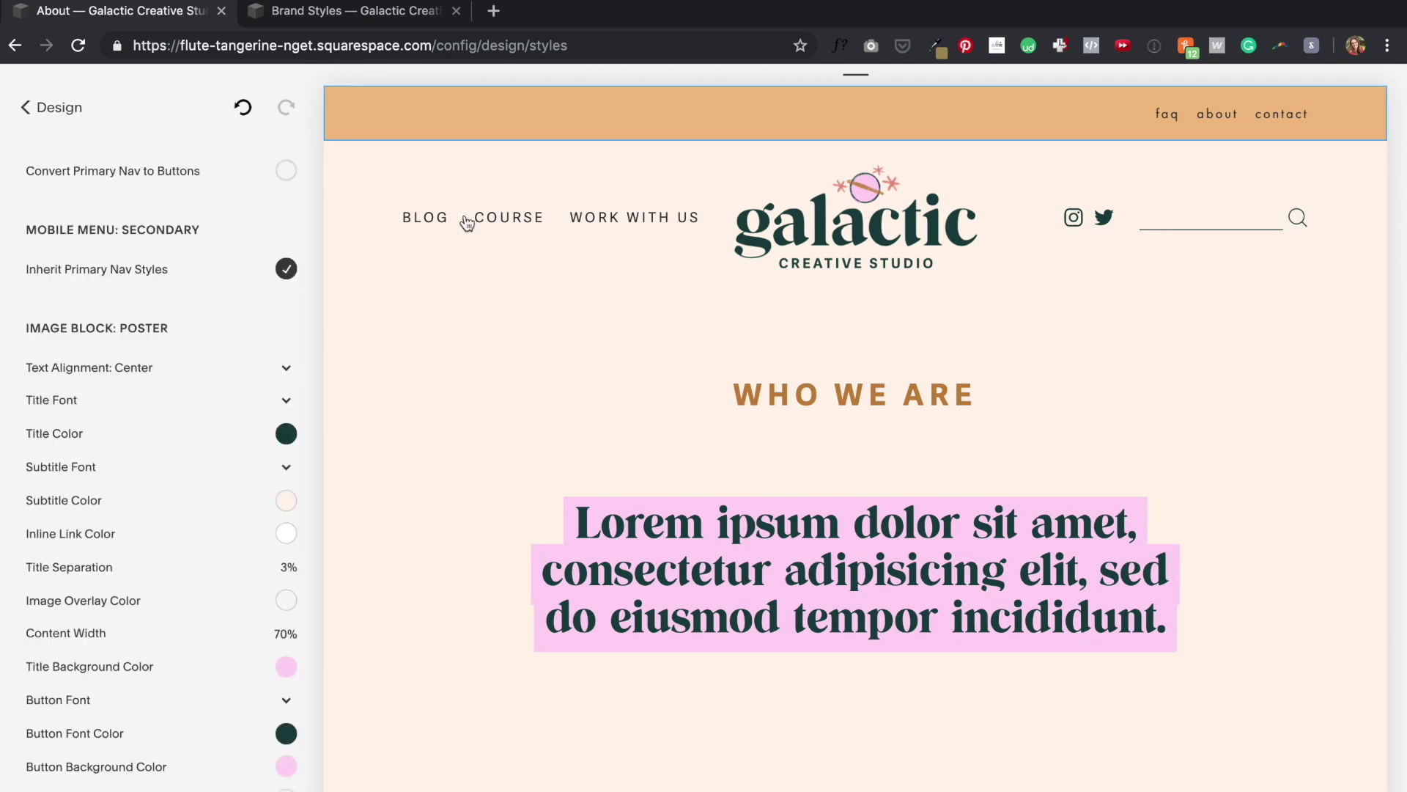
left_click(40, 108)
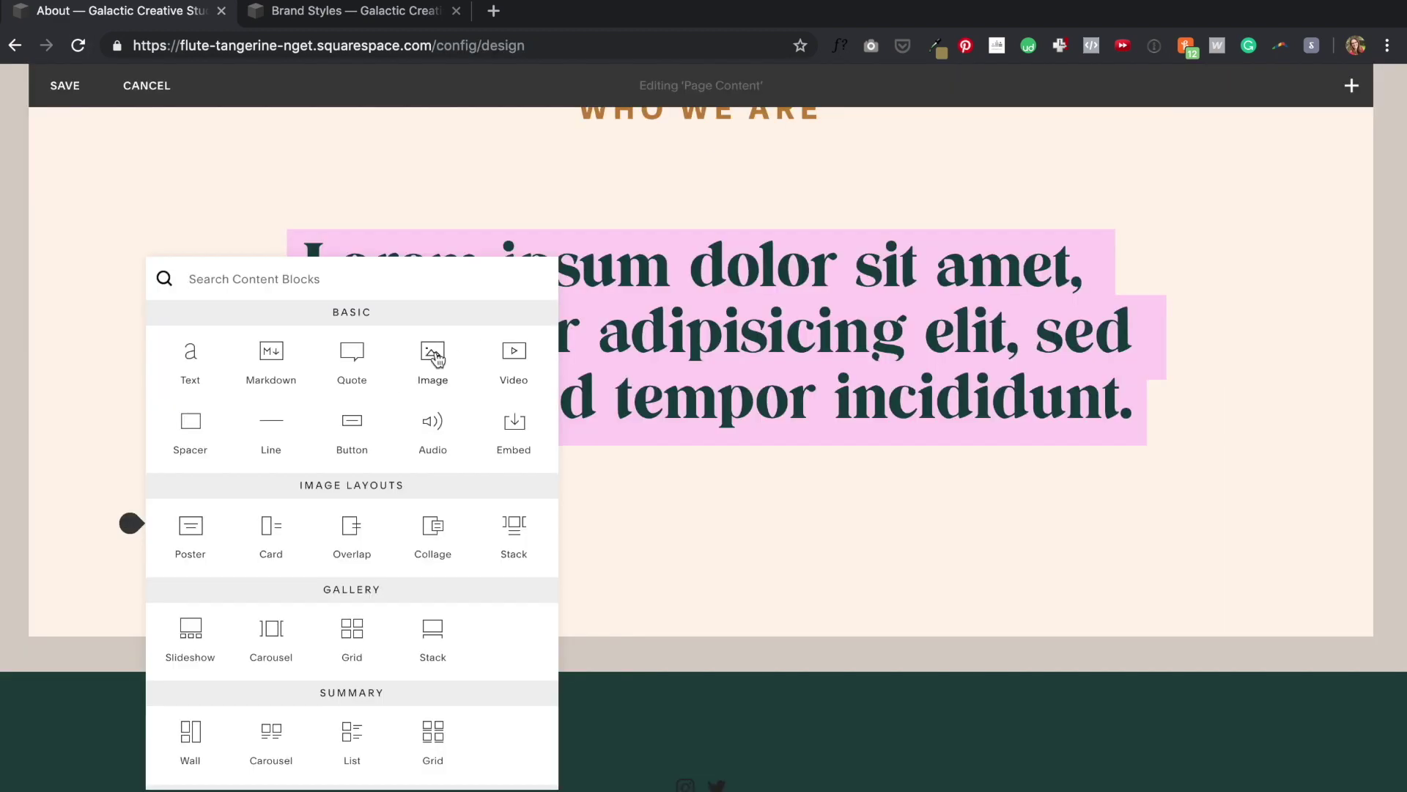
- Add an image block with the coffee mug and laptop photo below the poster, using the Card layout with image position Right
left_click(431, 355)
left_click(1176, 430)
key("Escape")
left_click(1191, 322)
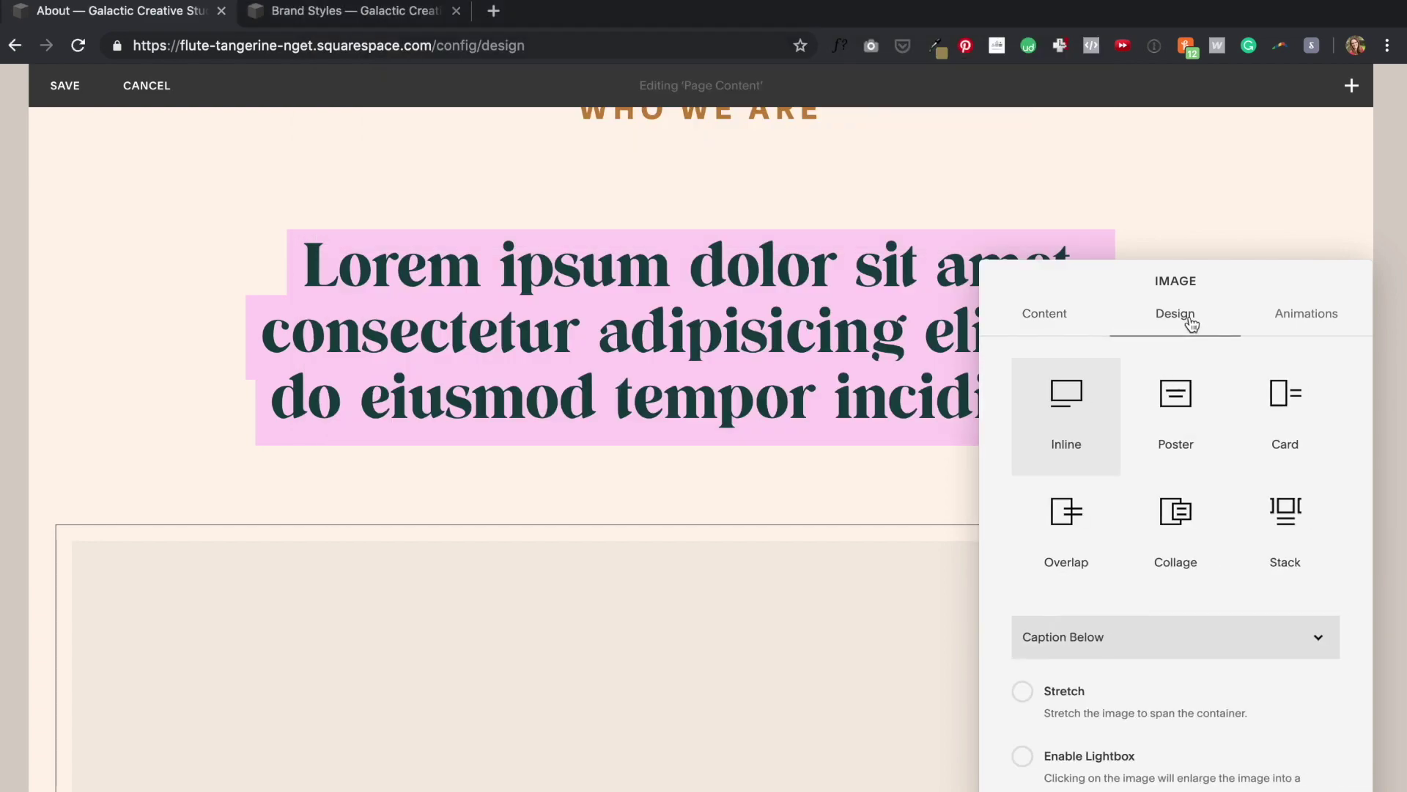
left_click(1271, 402)
left_click(1078, 660)
left_click(1084, 681)
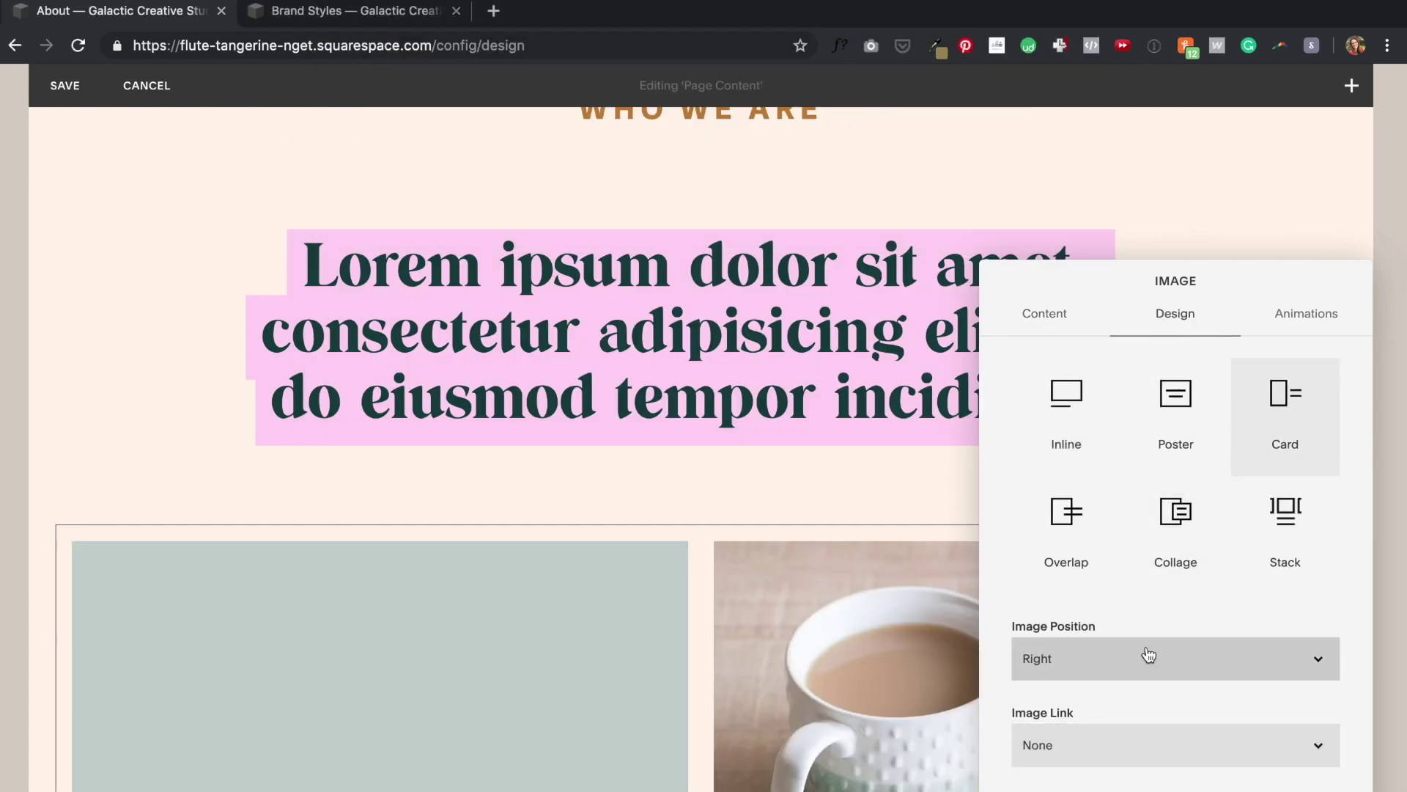
- Try the Overlap and Collage layouts for the mug and laptop image, and return to the Card layout
scroll(805, 719, "down", 5)
scroll(804, 718, "up", 5)
scroll(805, 719, "down", 4)
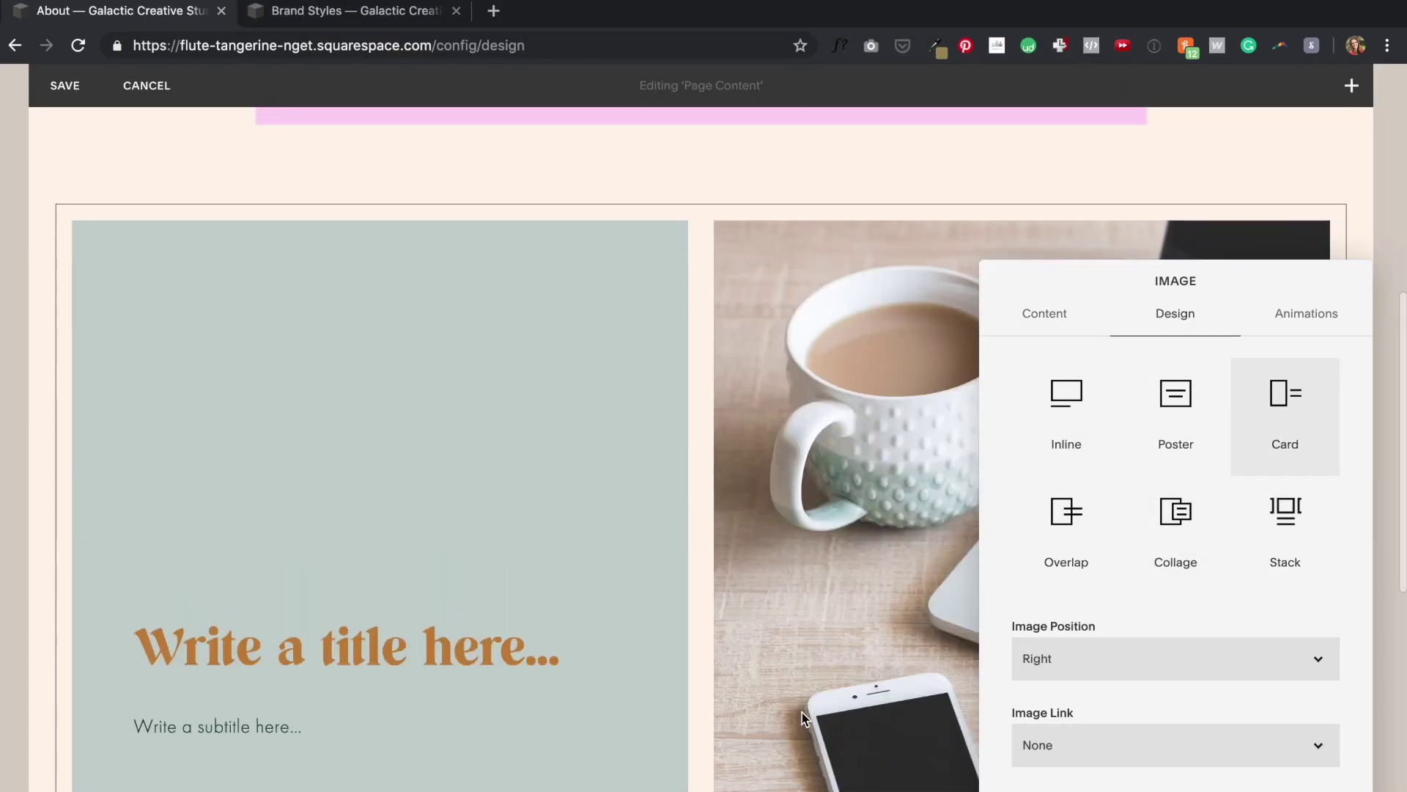
left_click(1064, 521)
left_click(1165, 527)
left_click(1276, 393)
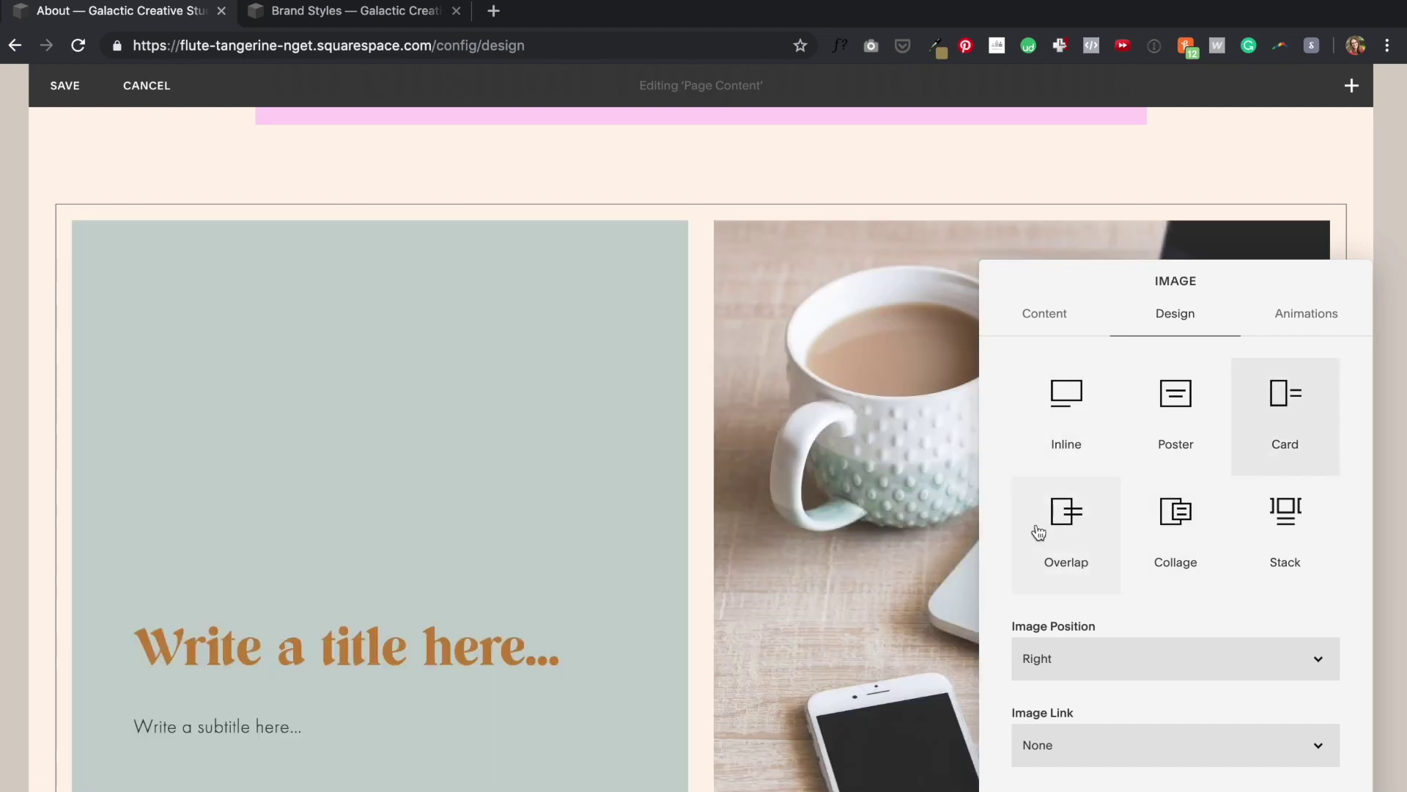
- Close the image settings and fill the card's subtitle with Lorem ipsum placeholder text from the generator
key("Escape")
scroll(953, 630, "down", 2)
scroll(713, 511, "up", 4)
scroll(713, 511, "down", 5)
scroll(706, 495, "up", 8)
scroll(706, 495, "down", 6)
left_click(242, 678)
type("Lorem ipsum dolor sit amet, consectetur adipisicing elit, sed do eiusmod tempor incididunt")
left_click(964, 9)
left_click(748, 209)
triple_click(299, 689)
type("Lorem ipsum dolor sit amet, consectetur adipisicing elit, sed do eiusmod tempor incididunt ut labore et dolore magna aliqua. Ut enim ad minim veniam, quis nostrud")
- Replace the card's subtitle with a longer placeholder paragraph trimmed at the end, and title the card "Our Mission"
left_click(965, 9)
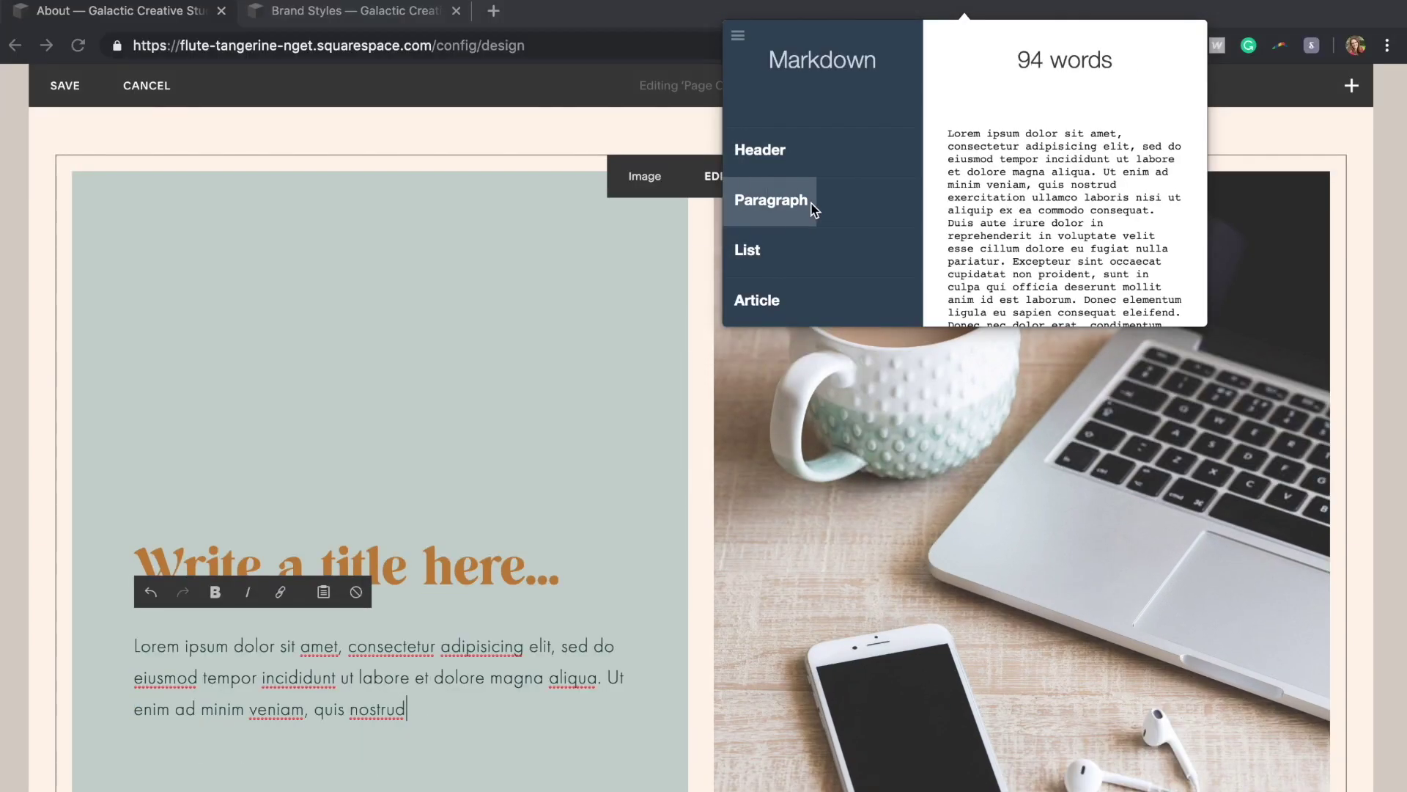
left_click(811, 211)
triple_click(413, 659)
key("super+v")
left_click_drag(588, 710, 612, 791)
key("BackSpace")
left_click(344, 503)
type("Our Mission")
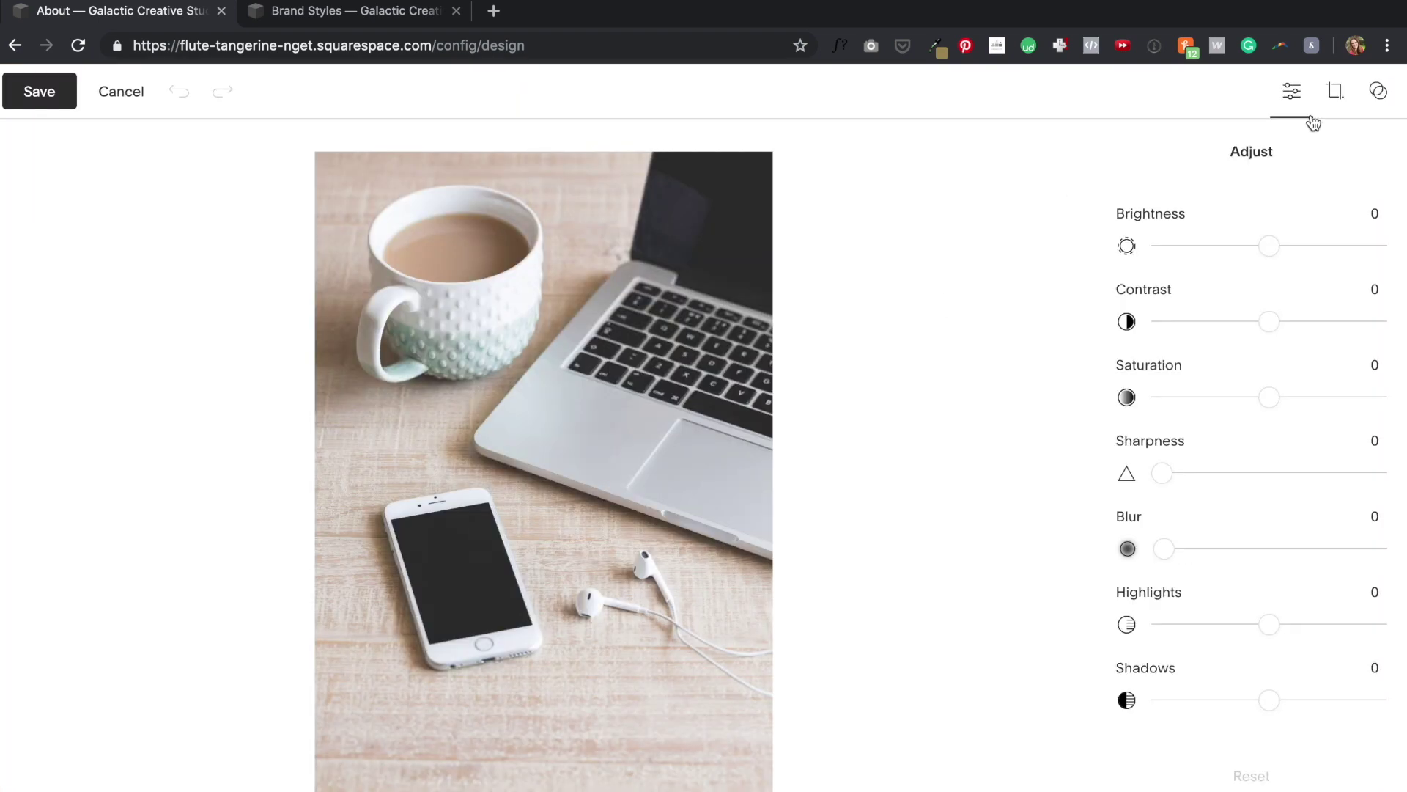
- Crop the card's mug and laptop photo to a 1:1 ratio, position the crop area, and permanently save the image
left_click(1330, 95)
left_click_drag(747, 762, 763, 650)
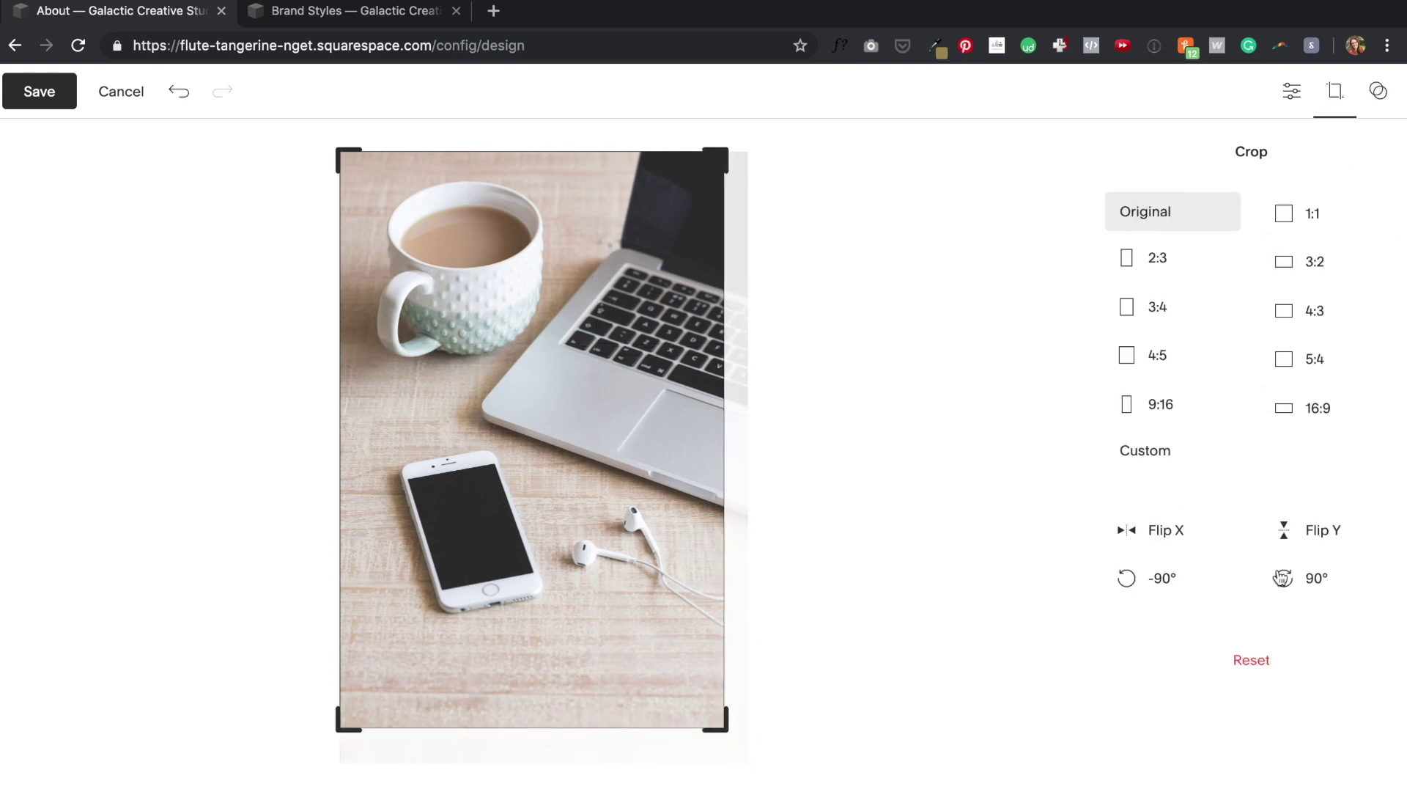
left_click(1251, 660)
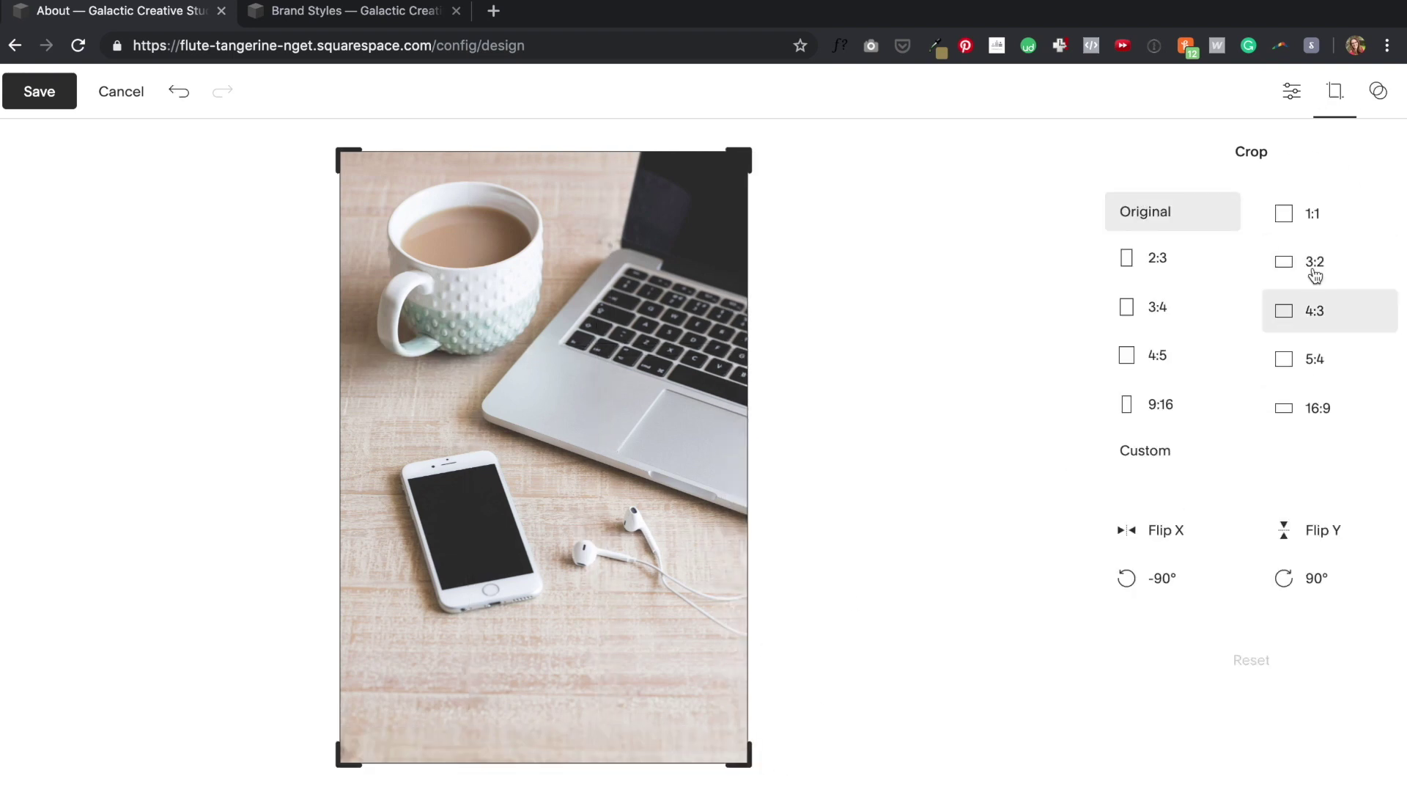
left_click(1310, 218)
mouse_move(682, 534)
left_mouse_down()
mouse_move(682, 493)
mouse_move(686, 510)
left_mouse_up()
left_click(29, 87)
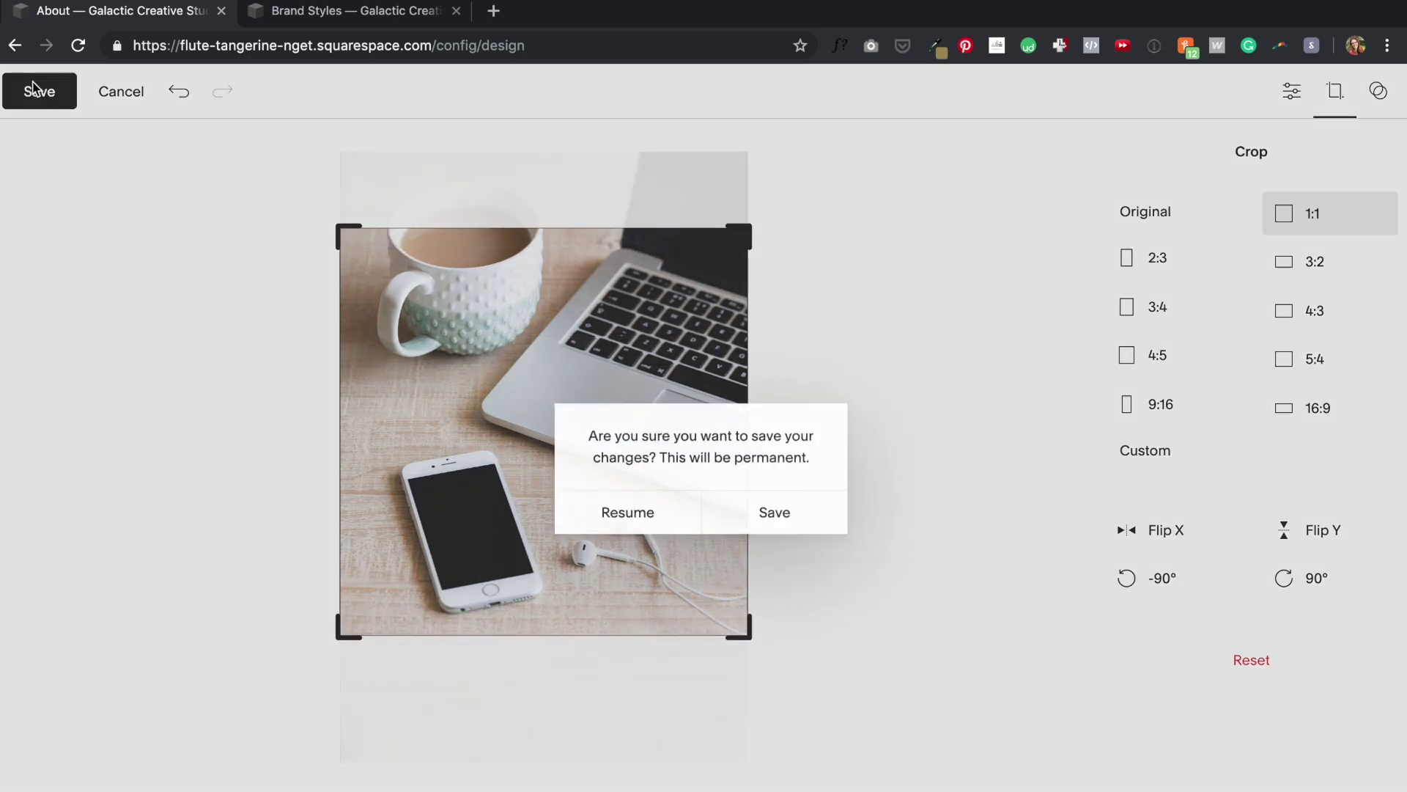
left_click(775, 512)
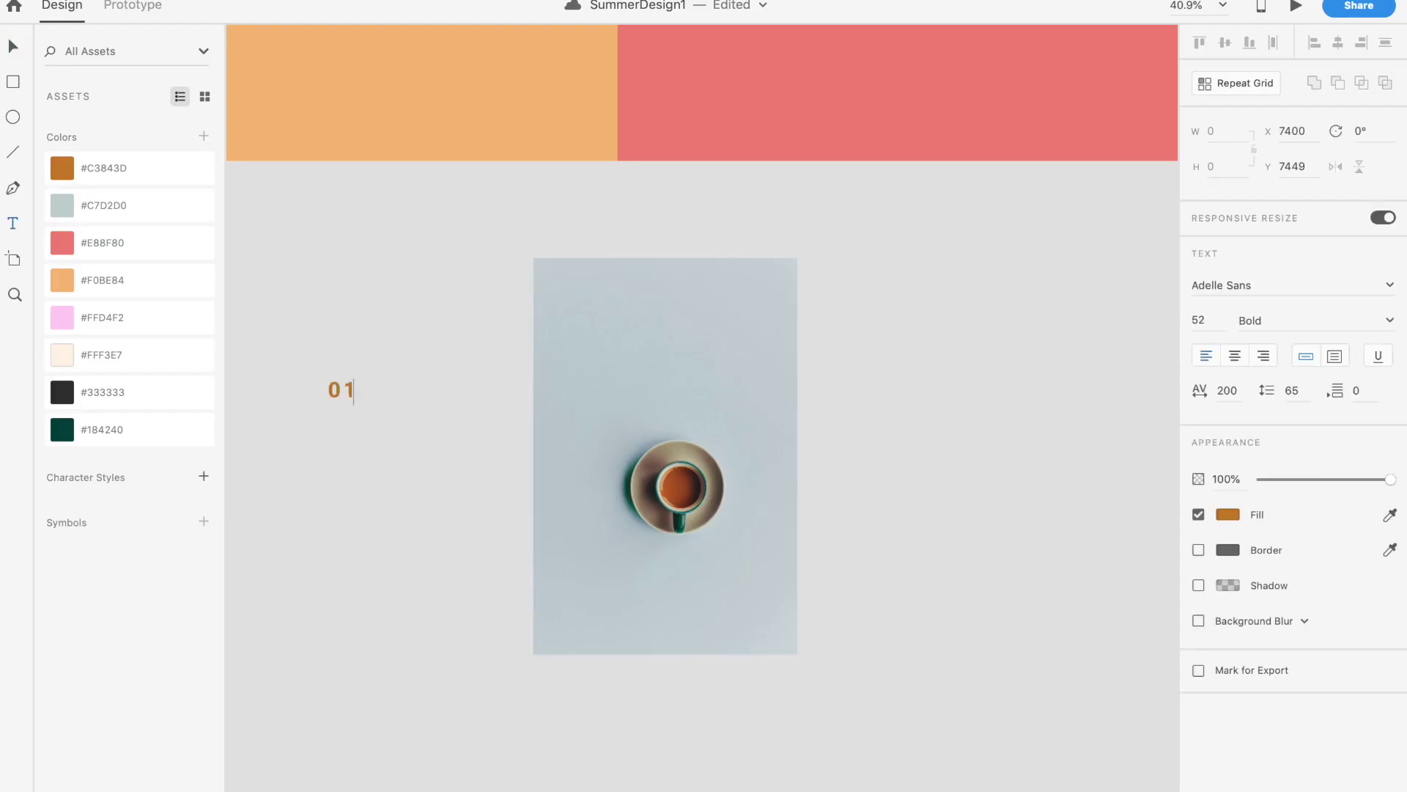
- In Adobe XD, move the 01 text onto the upper part of the coffee cup image and place a square behind it
left_click_drag(324, 425, 577, 303)
left_click_drag(677, 258, 545, 389)
key("v")
left_click(699, 359, "shift")
left_click_drag(612, 323, 594, 326)
left_click(599, 322)
key("super+[")
left_click(956, 311)
- Draw a rectangle about 747 by 805 over the coffee cup image and mask the image with it
left_click(12, 77)
left_click_drag(513, 235, 813, 559)
key("v")
left_click(779, 592, "shift")
key("super+shift+m")
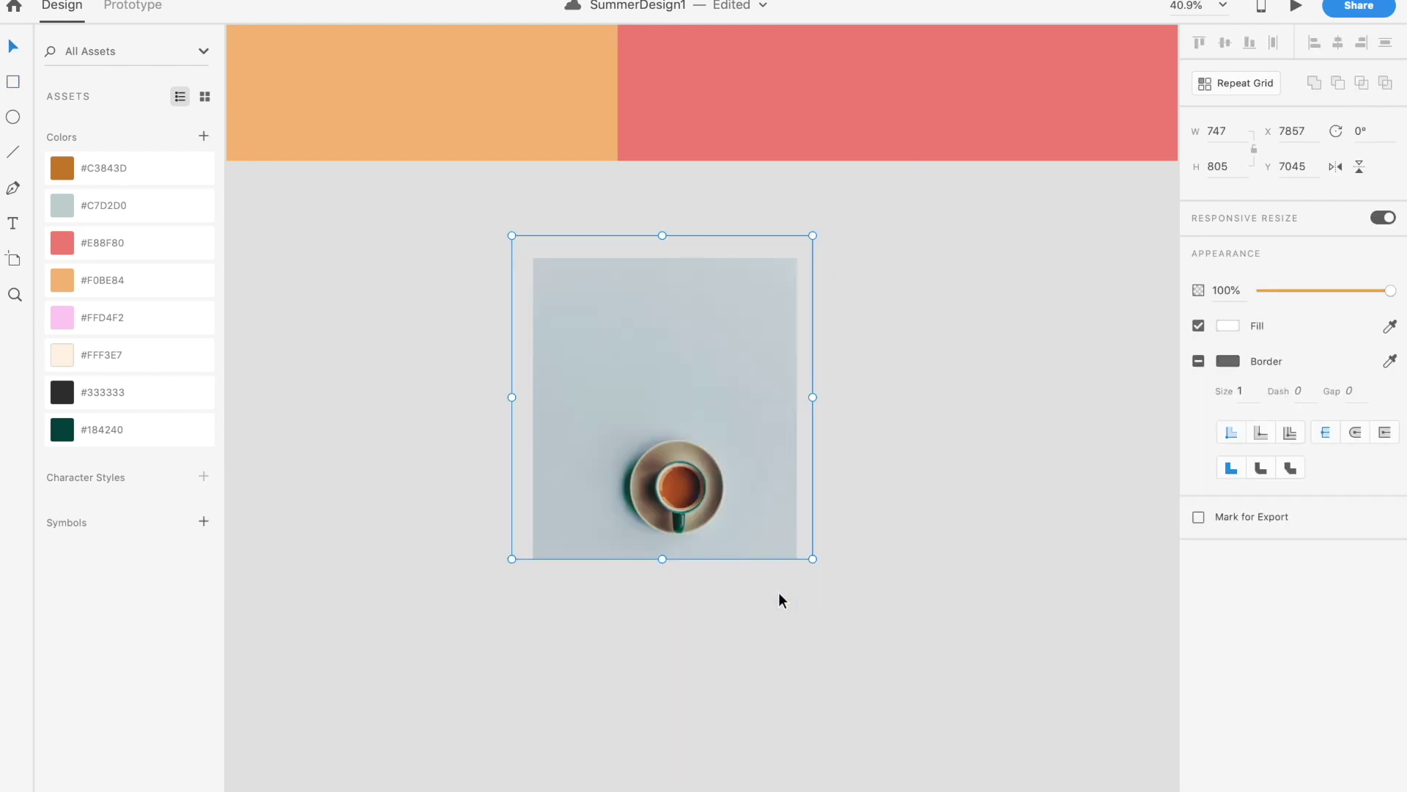
- Try to send the rectangle behind the coffee cup image, and undo the recent rectangle edits
key("super+shift+[")
left_click(822, 485)
scroll(587, 339, "right", 2)
key("super+z")
key("super+z")
key("super+z")
key("super+z")
- Duplicate the 01 coffee cup graphic three times in a row beside the original
left_click_drag(587, 339, 513, 293, "alt")
scroll(582, 320, "down", 2)
left_click_drag(582, 319, 1048, 320, "alt")
scroll(916, 322, "right", 2)
left_click_drag(803, 323, 1029, 323, "alt")
- Renumber the copied graphics 02, 03 and 04, and colour their numbers coral, pink and dark green from the saved colours
double_click(594, 319)
type("2")
key("super+a")
left_click(130, 243)
double_click(821, 320)
type("3")
key("super+a")
left_click(130, 317)
- Set the font of the 01 number to Rylan, and apply it to the other three numbers
left_click(351, 316)
left_click(1246, 286)
type("Rylan")
key("Return")
left_click(572, 320)
left_click(807, 320, "shift")
left_click(1029, 319, "shift")
left_click(1246, 285)
type("0")
left_click(503, 433)
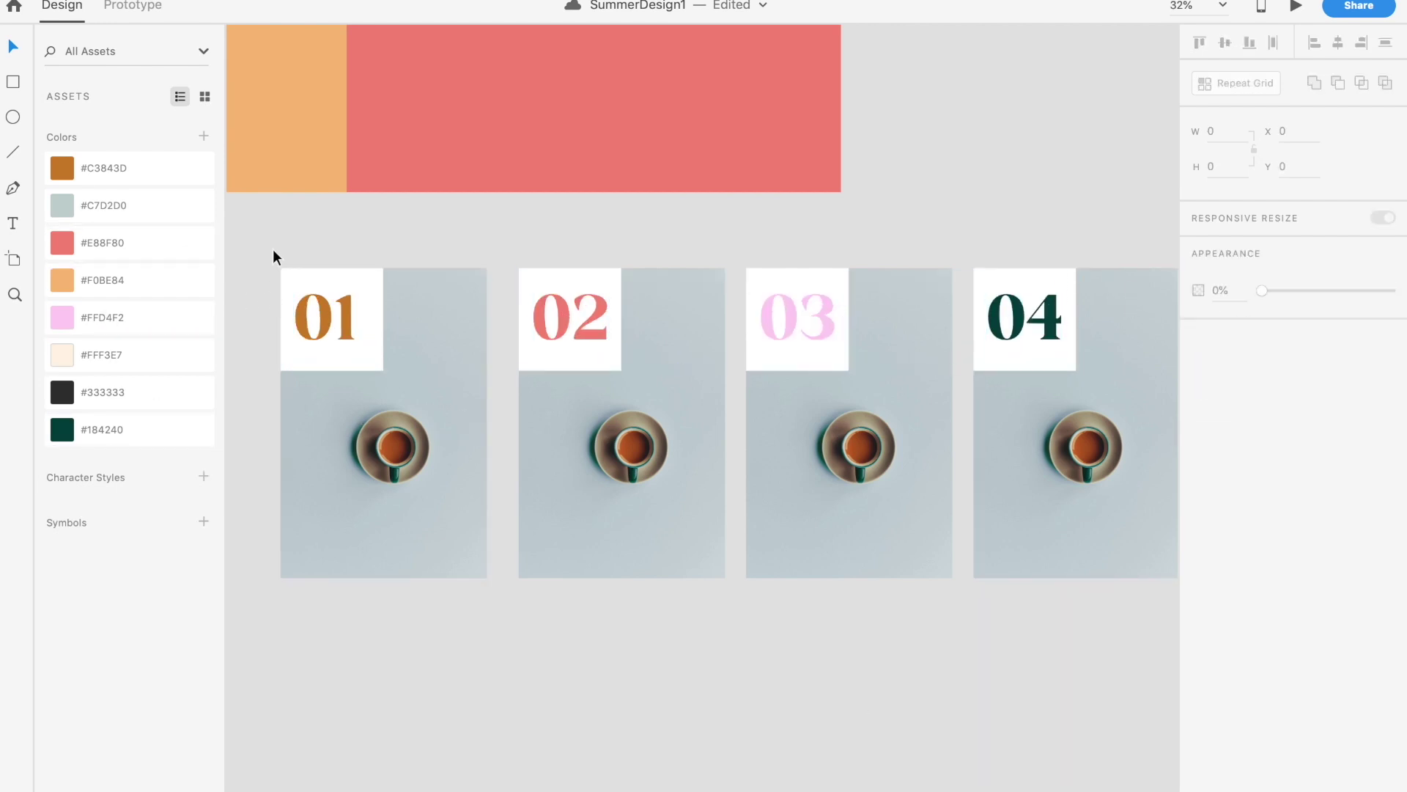
- Switch from Adobe XD to the Squarespace About page and complete a row of four numbered image cards titled "step one" to "step four"
left_click_drag(304, 252, 409, 638)
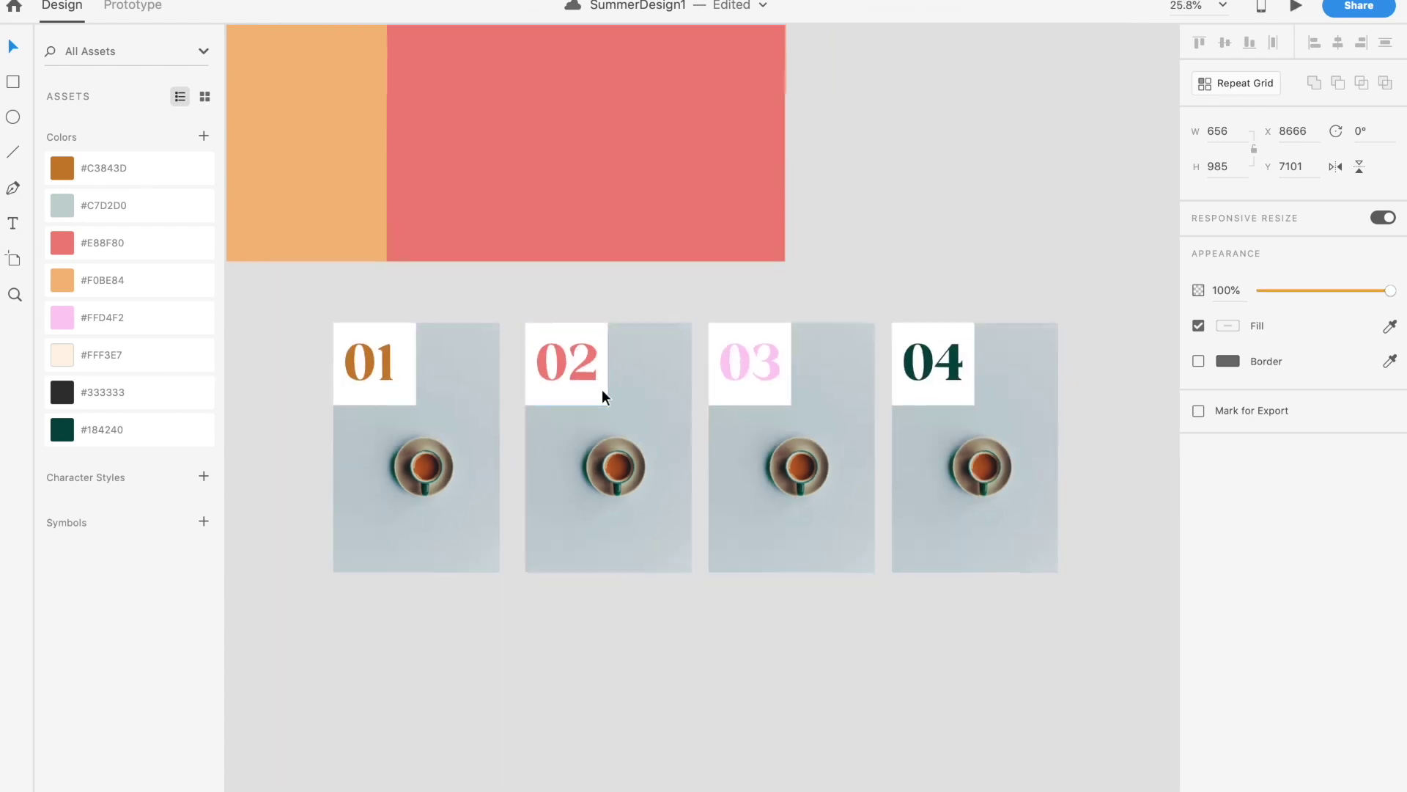
left_click(603, 391)
key("super+Tab")
left_click_drag(389, 147, 884, 127)
scroll(1062, 396, "up", 5)
left_click(1063, 251)
left_click(1256, 198)
left_click(1256, 199)
left_click(1036, 233)
left_click_drag(1046, 251, 608, 513)
left_click_drag(1056, 269, 595, 586)
scroll(807, 584, "right", 3)
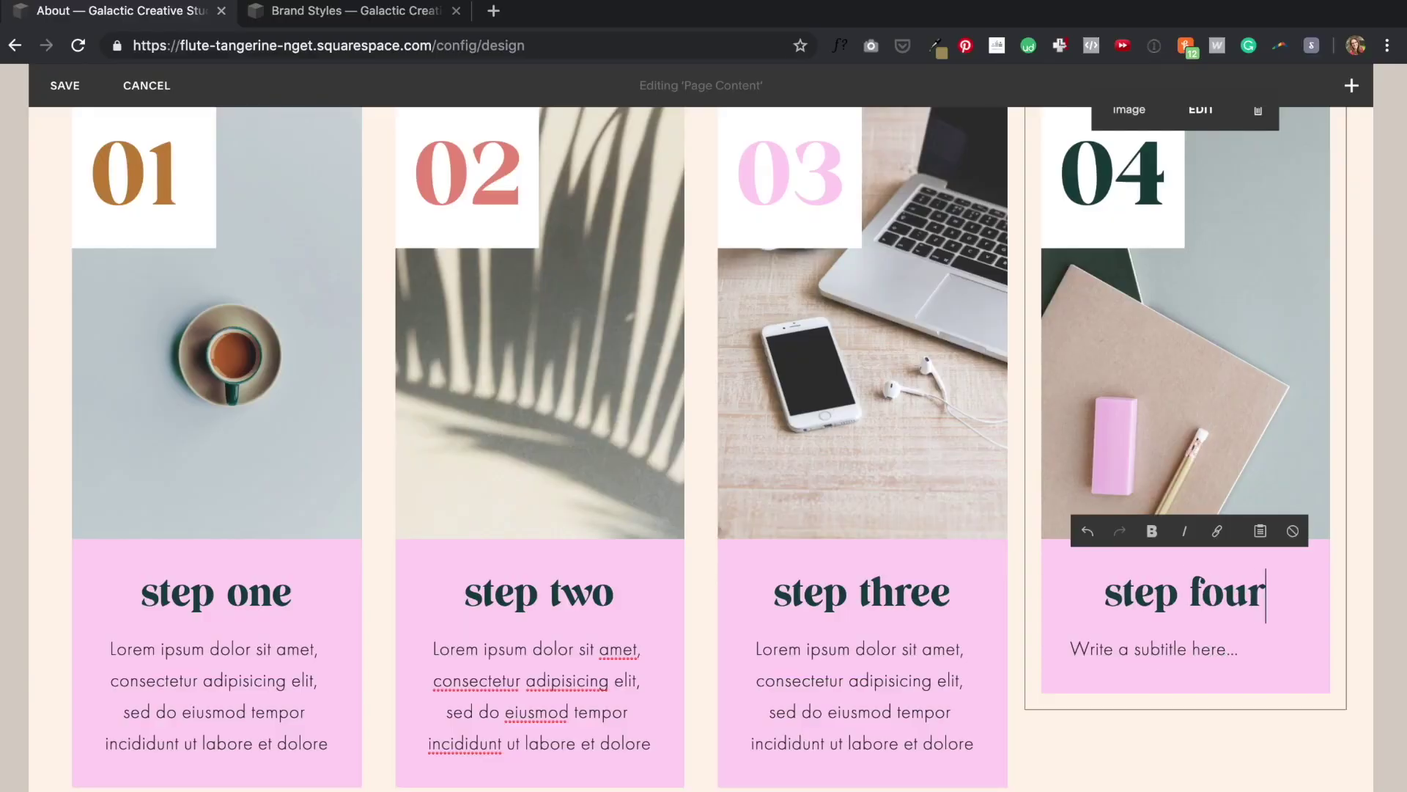
scroll(394, 613, "up", 1)
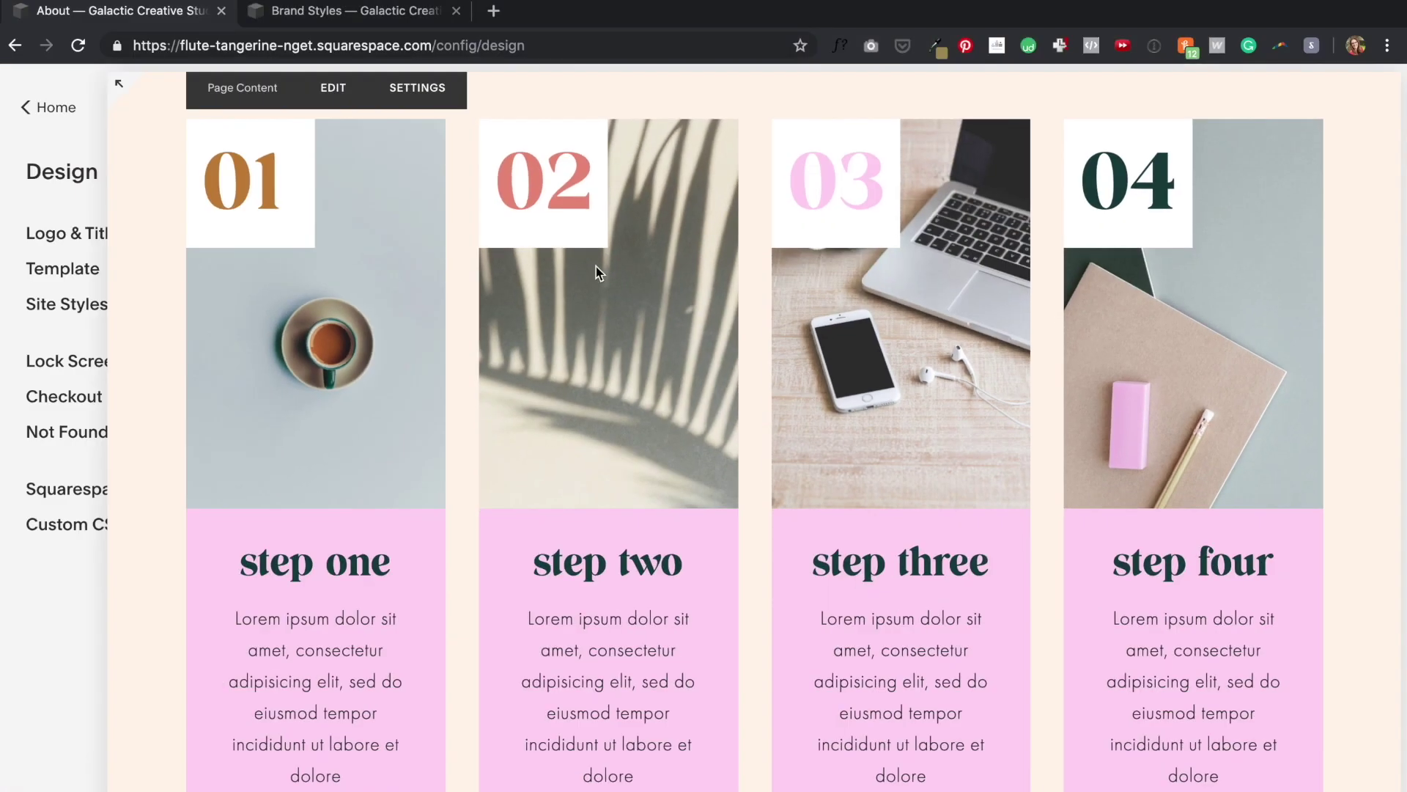
- Give the large WORK WITH US button a coral colour and solid style, and open its text colour
left_click(1148, 497)
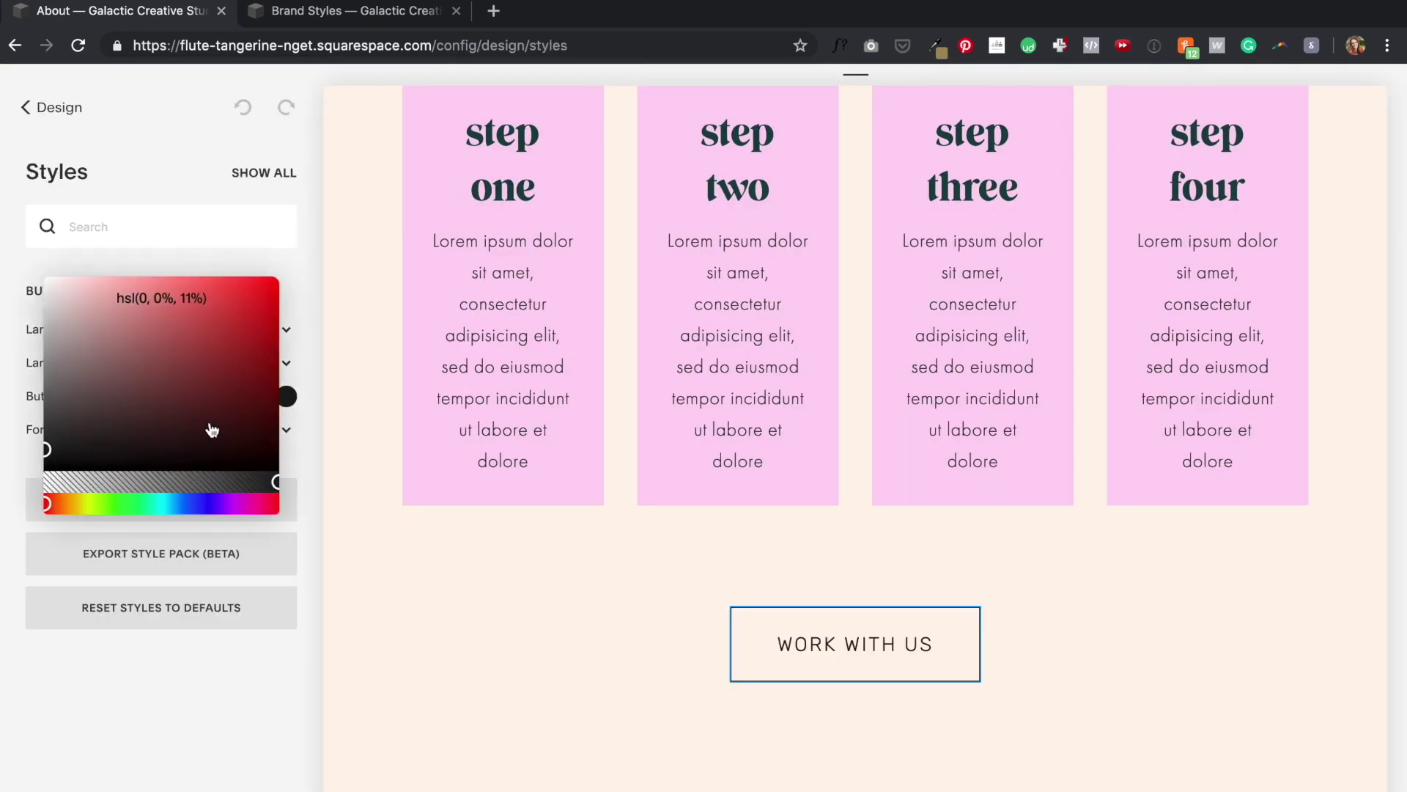
left_click(154, 314)
left_click(308, 412)
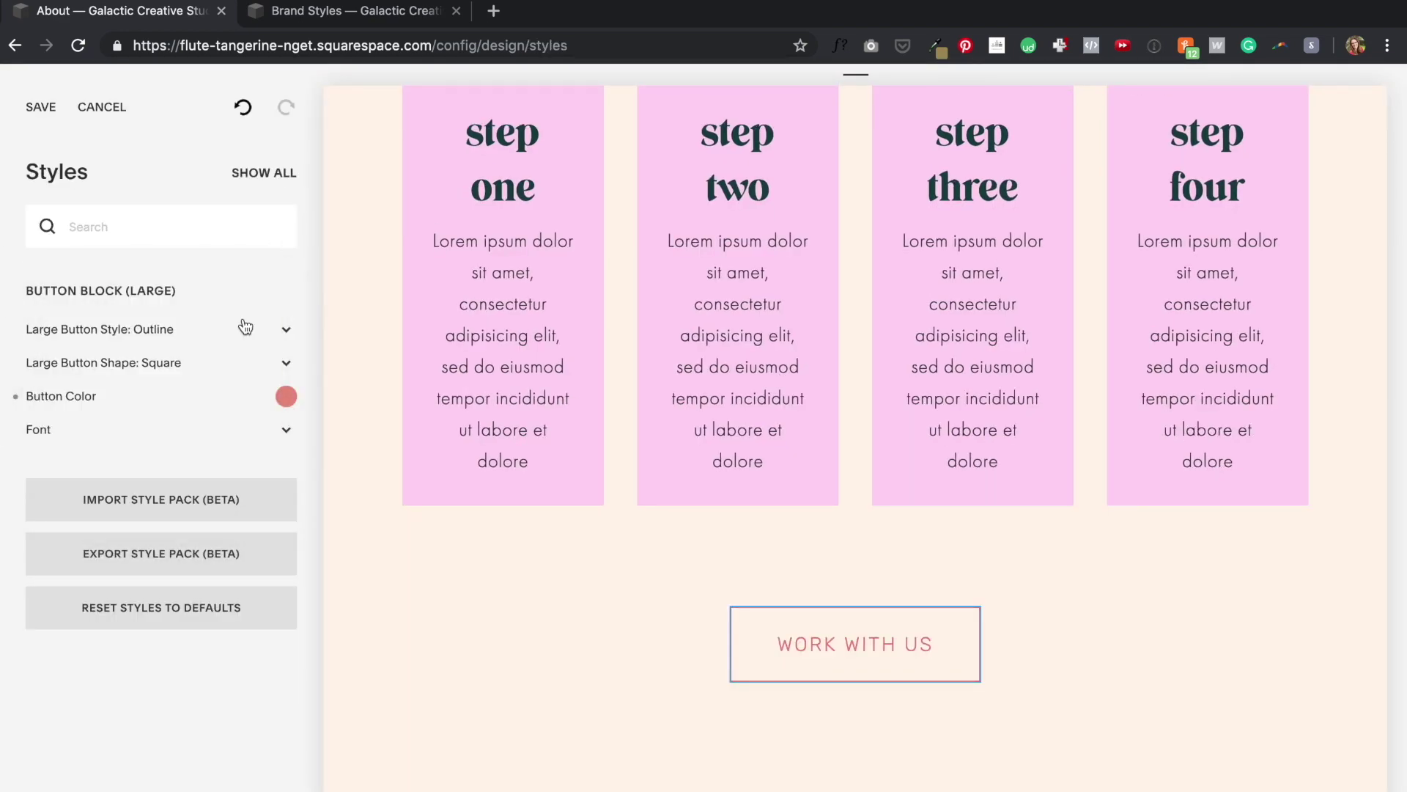
left_click(200, 330)
left_click(135, 315)
left_click(286, 430)
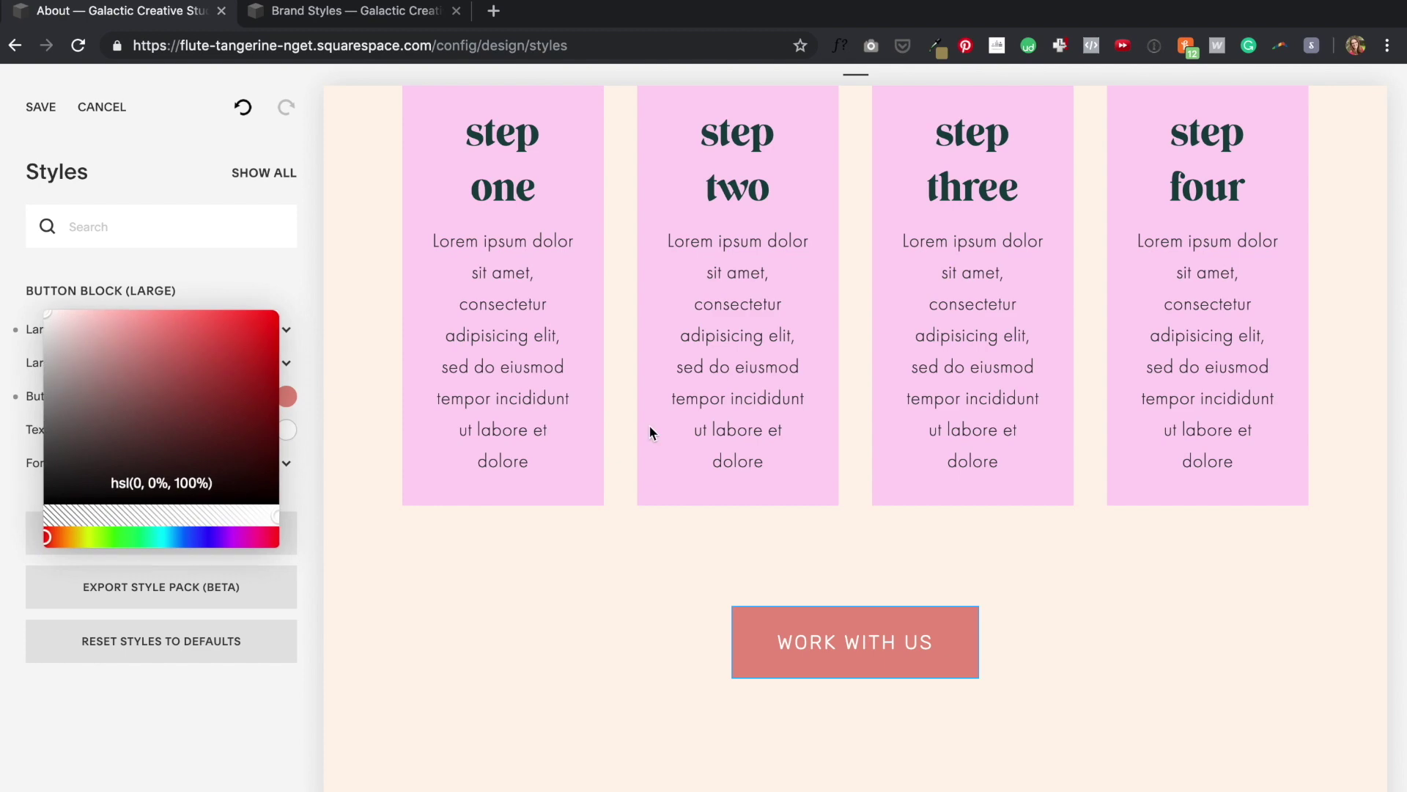
- On the Work With Us page, set the Package #1 investment to $500 and make the investment line bold
left_click(253, 718)
left_click(110, 462)
left_click(110, 383)
type("A")
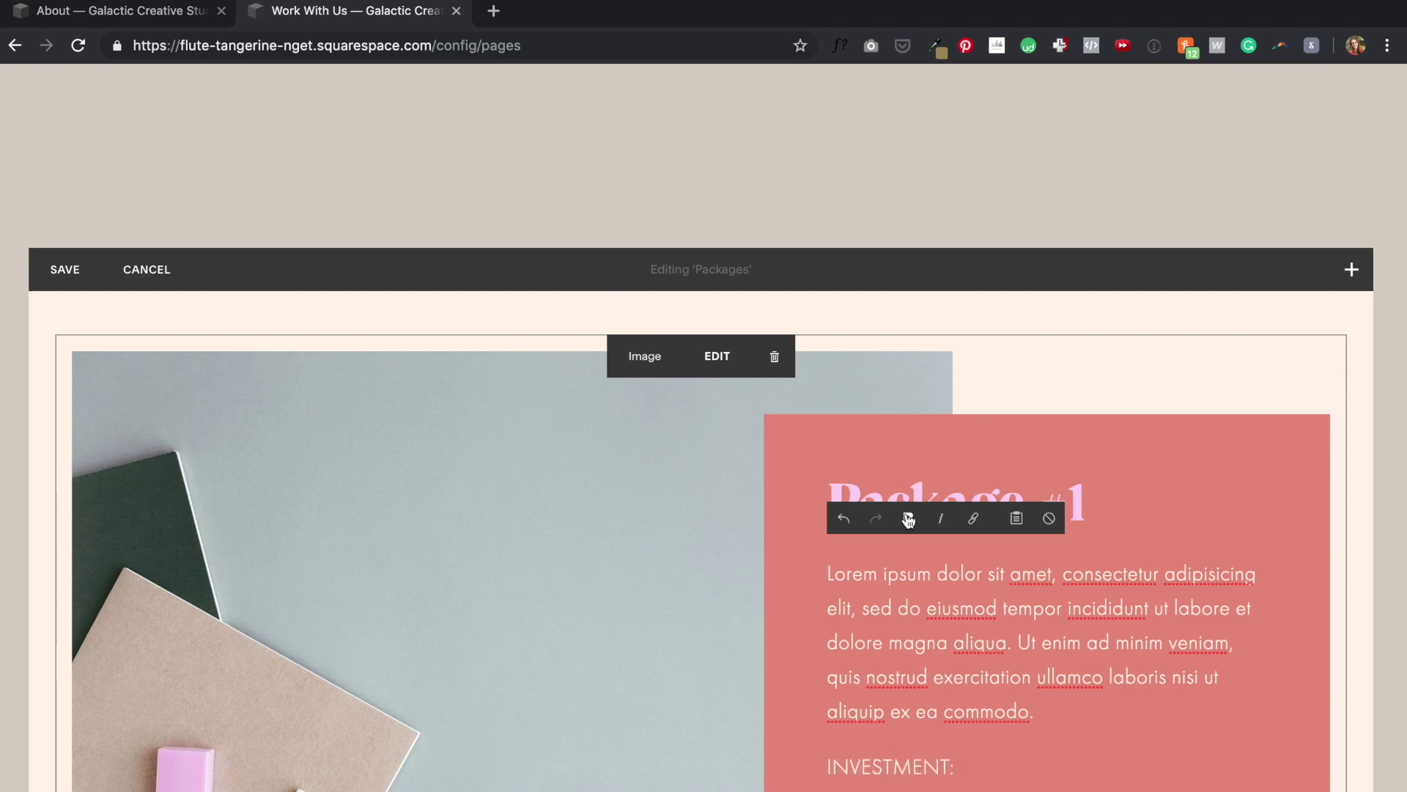
type("500")
left_click_drag(1026, 767, 804, 759)
key("super+b")
- Place a spacer beside the Package #1 block and start uploading an image into a new image block below it
scroll(1110, 704, "down", 3)
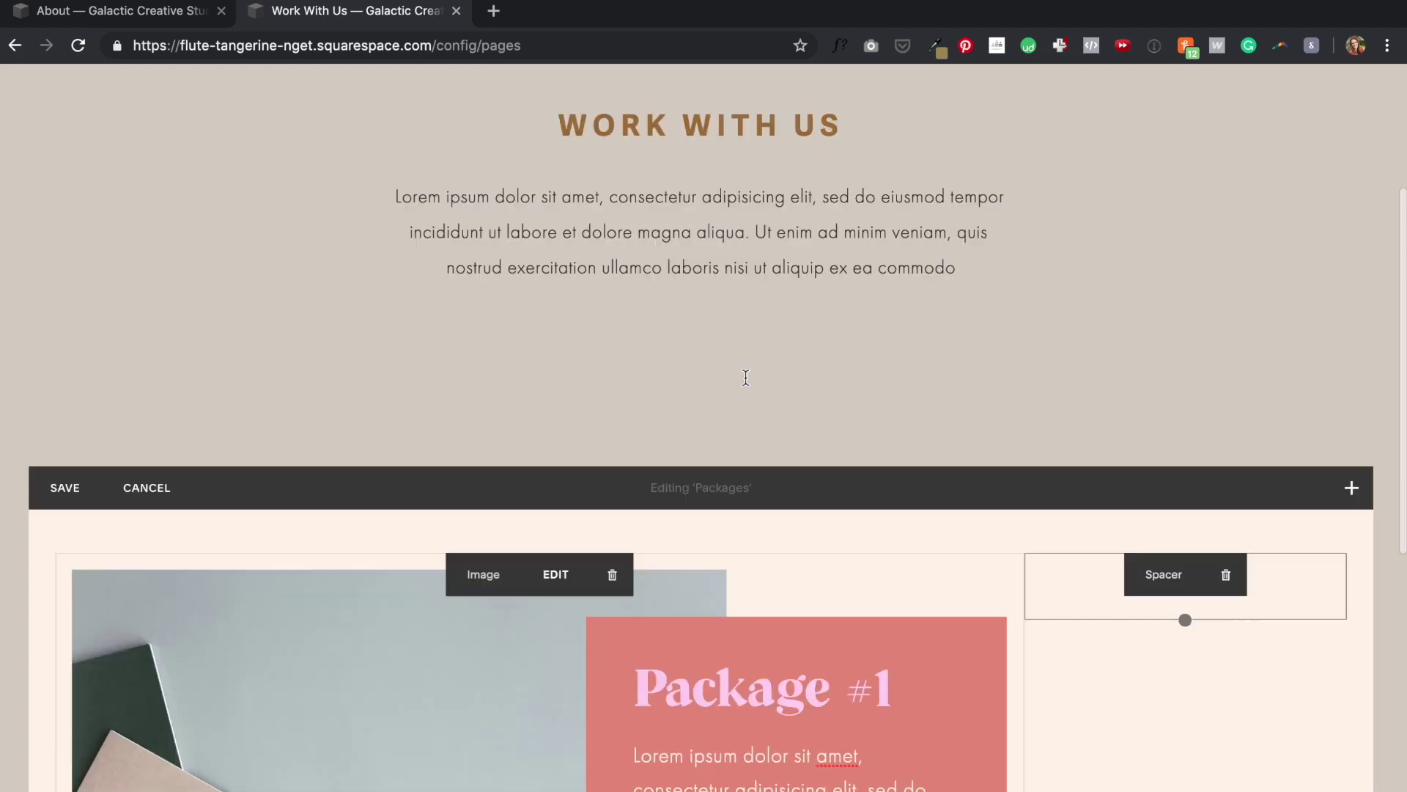
scroll(743, 376, "down", 5)
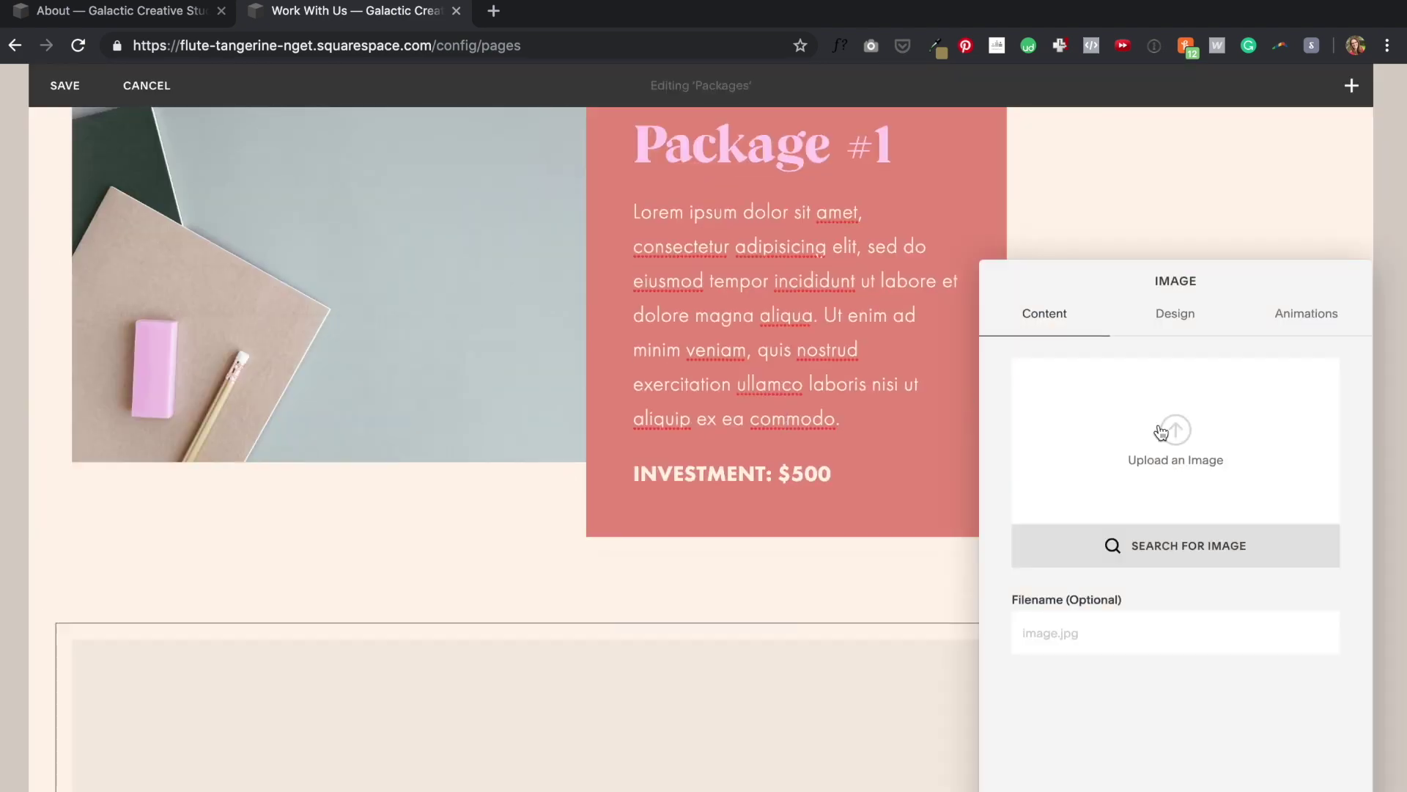
left_click(1168, 430)
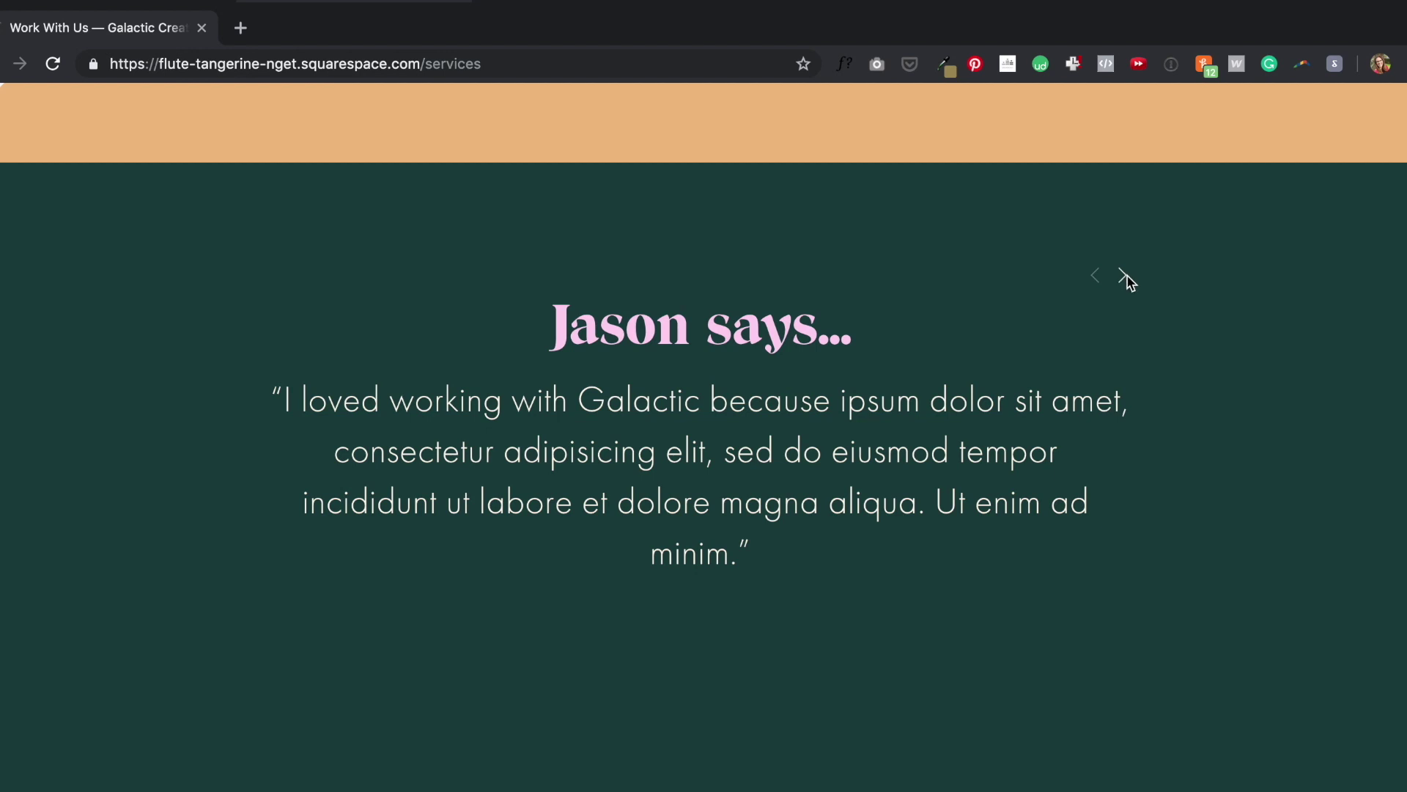
- Page through the testimonials on the live Work With Us page, and start a new post in the Testimonials blog
left_click(1124, 276)
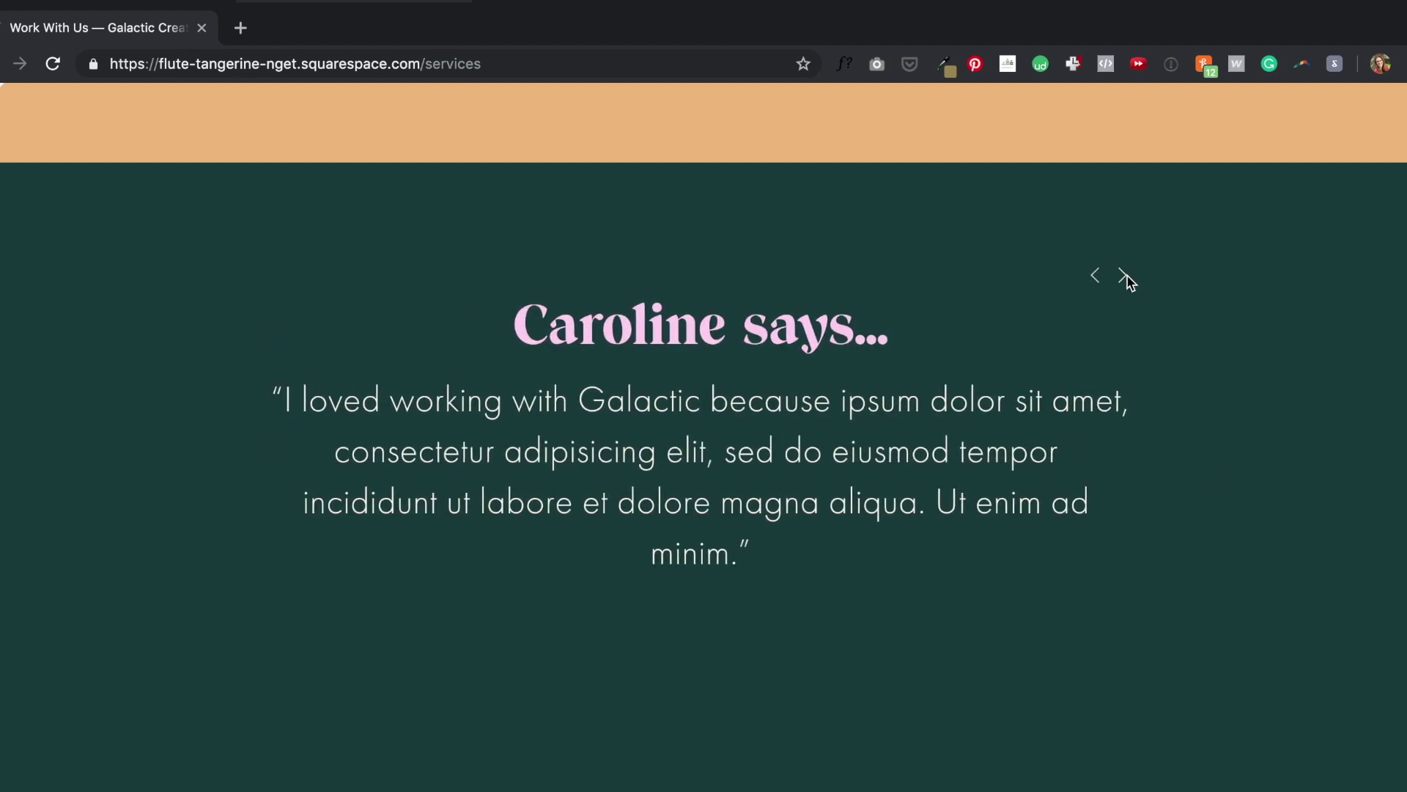
left_click(1125, 276)
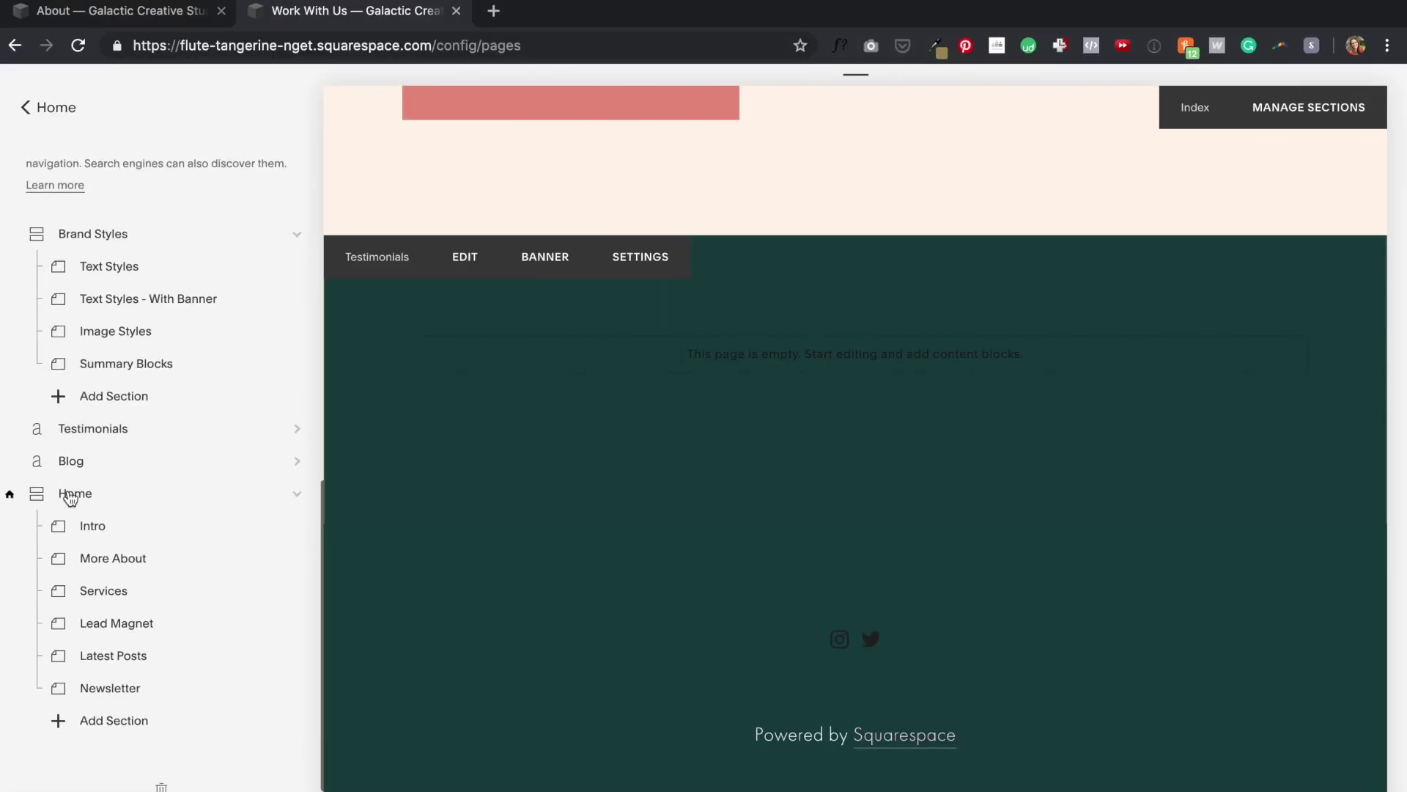
left_click(93, 429)
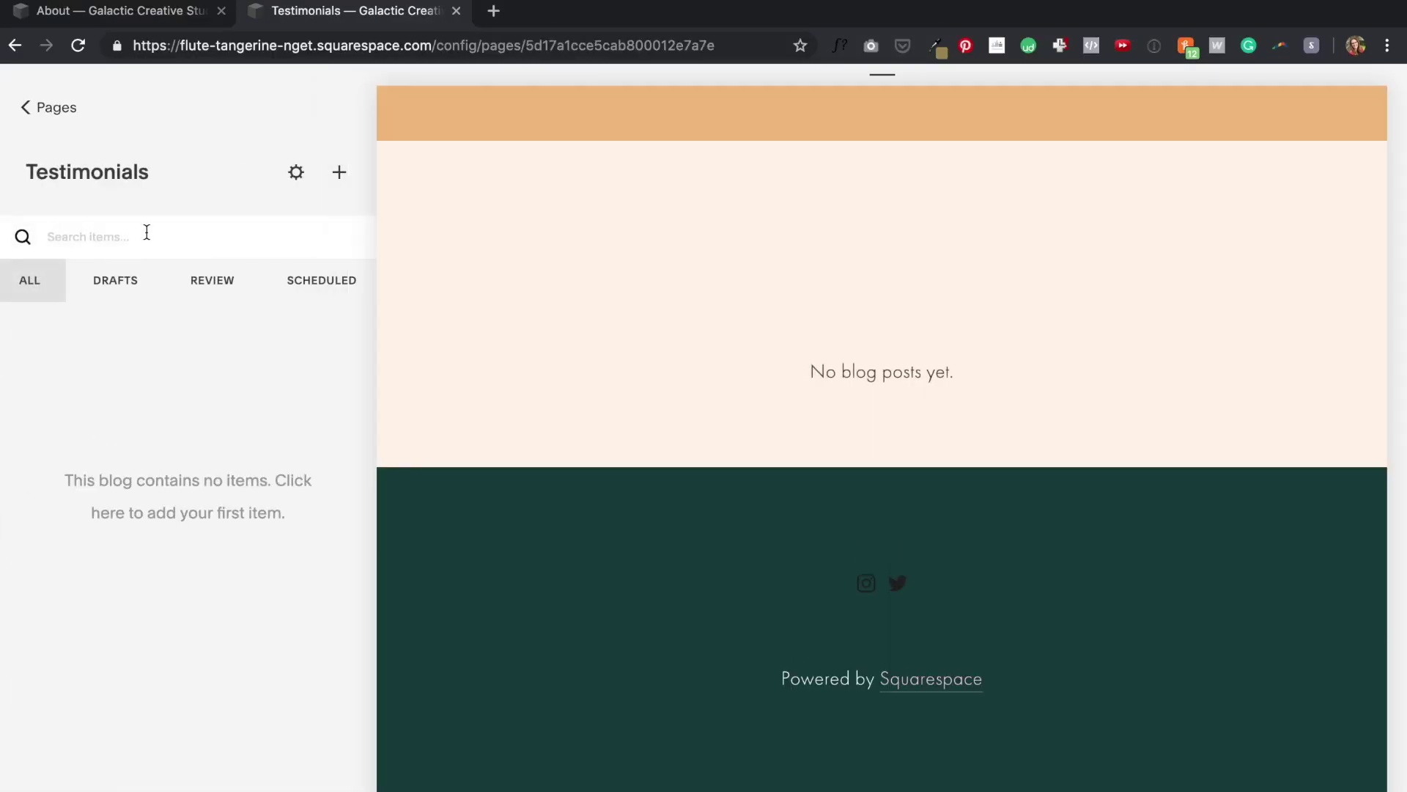
left_click(341, 173)
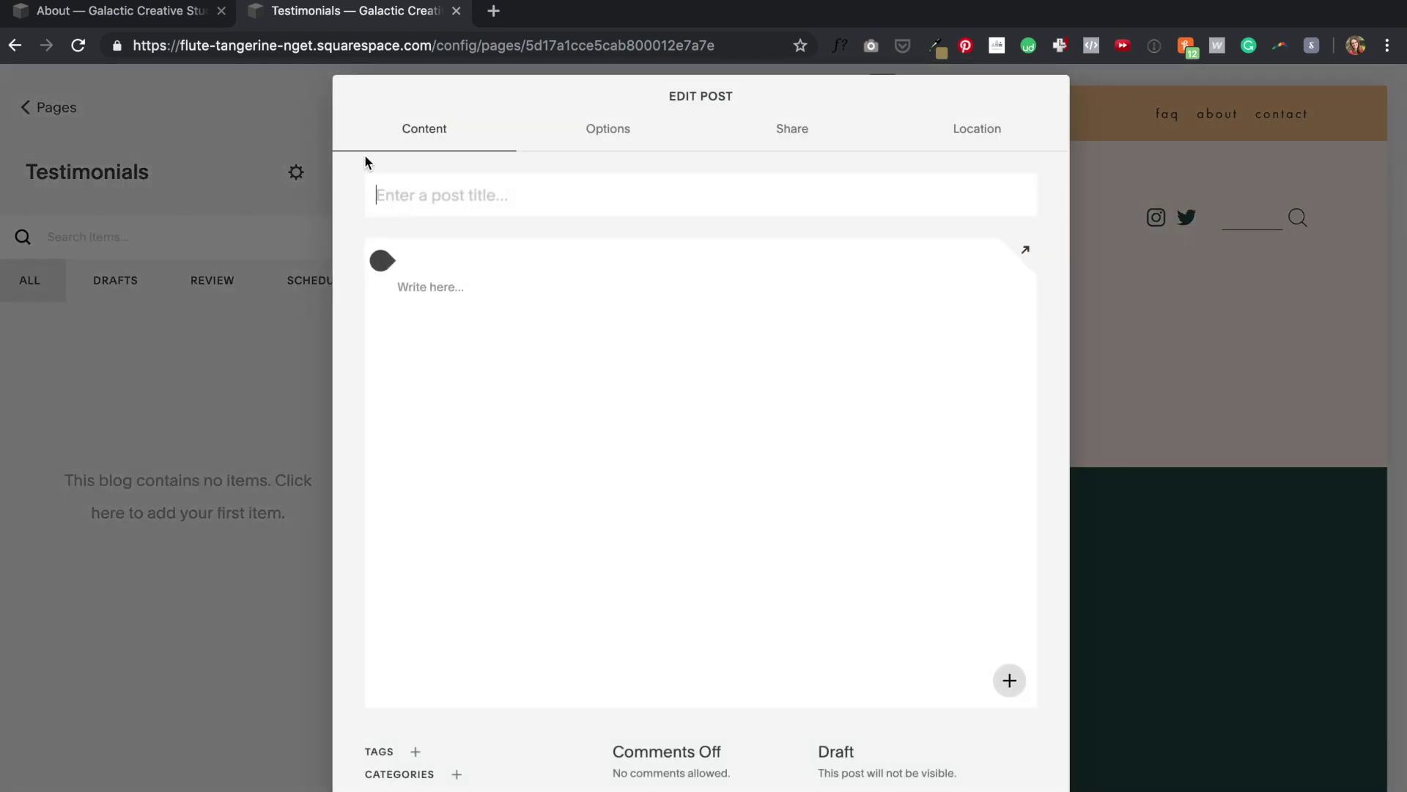
- Fill the post's excerpt with a quote starting "I loved working with Galactic because" and continuing with placeholder text ending in "minim."
left_click(609, 138)
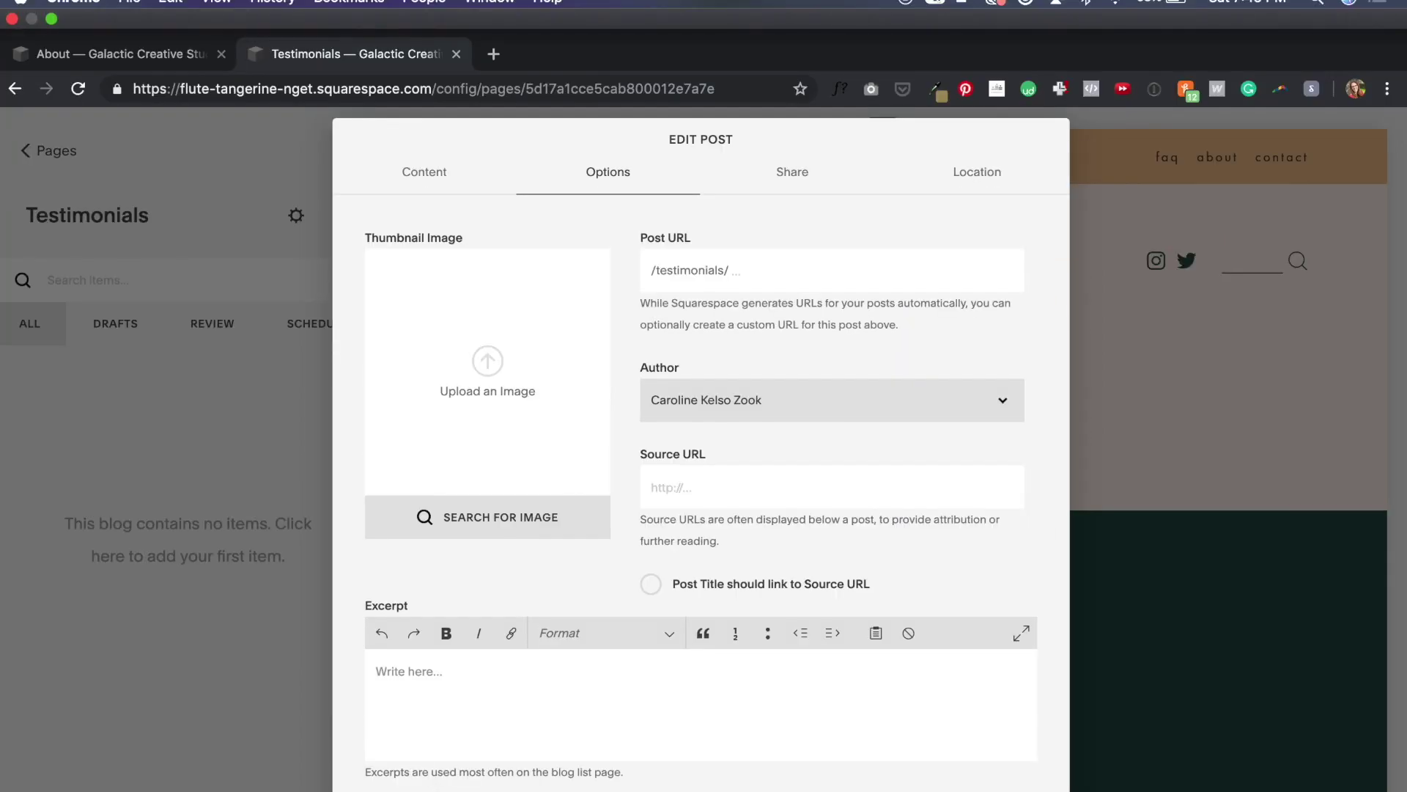
left_click(963, 3)
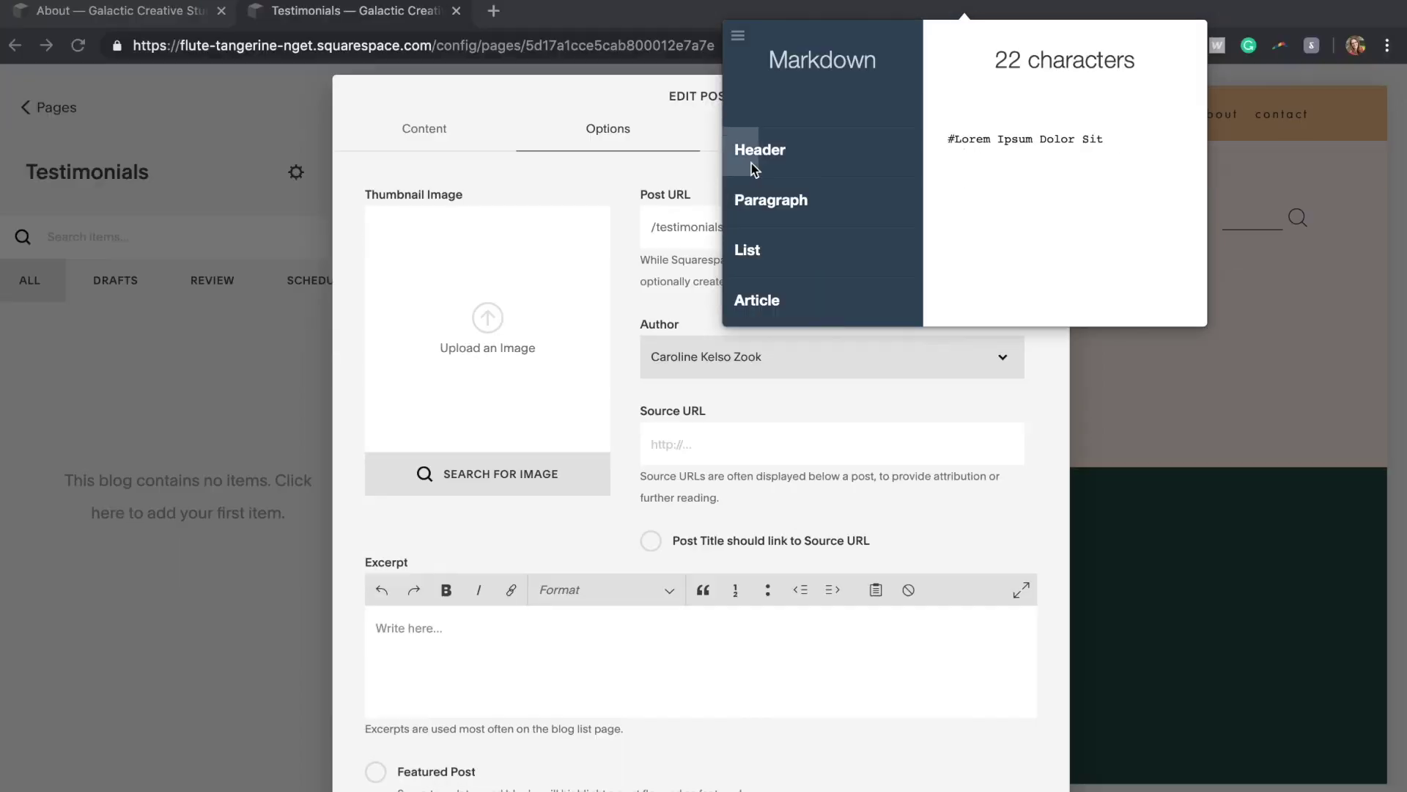
left_click(738, 199)
left_click(512, 629)
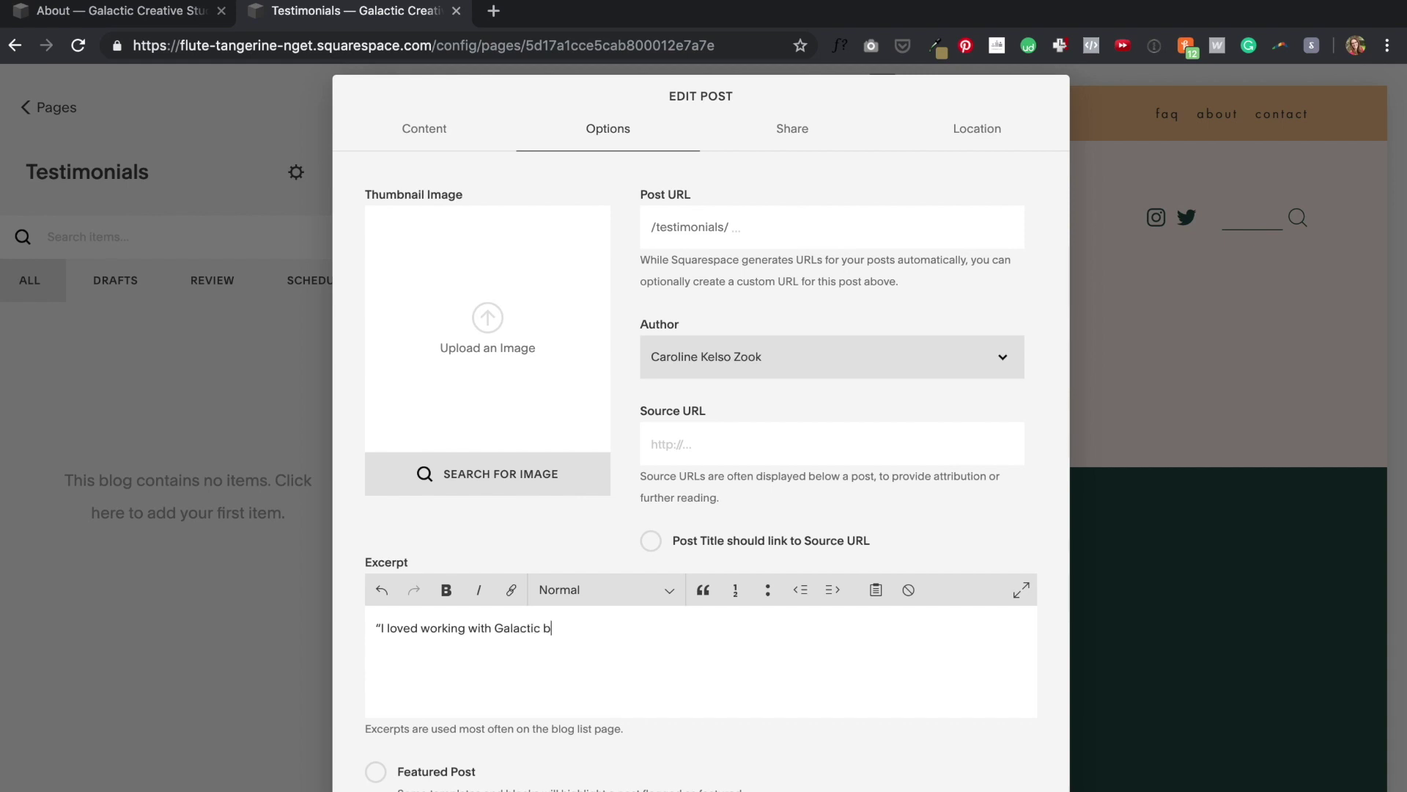
key("cmd+v")
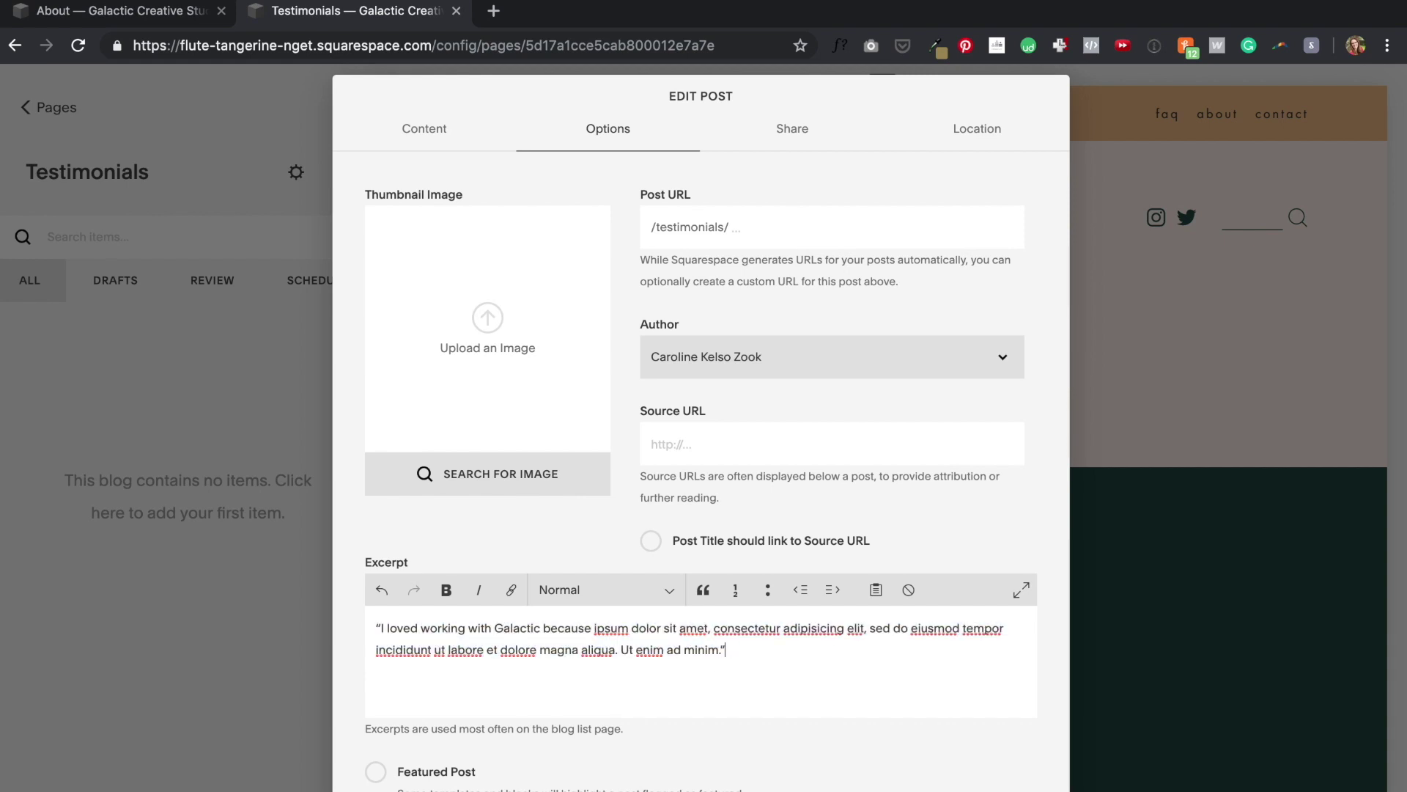
type(".\"")
key("super+a")
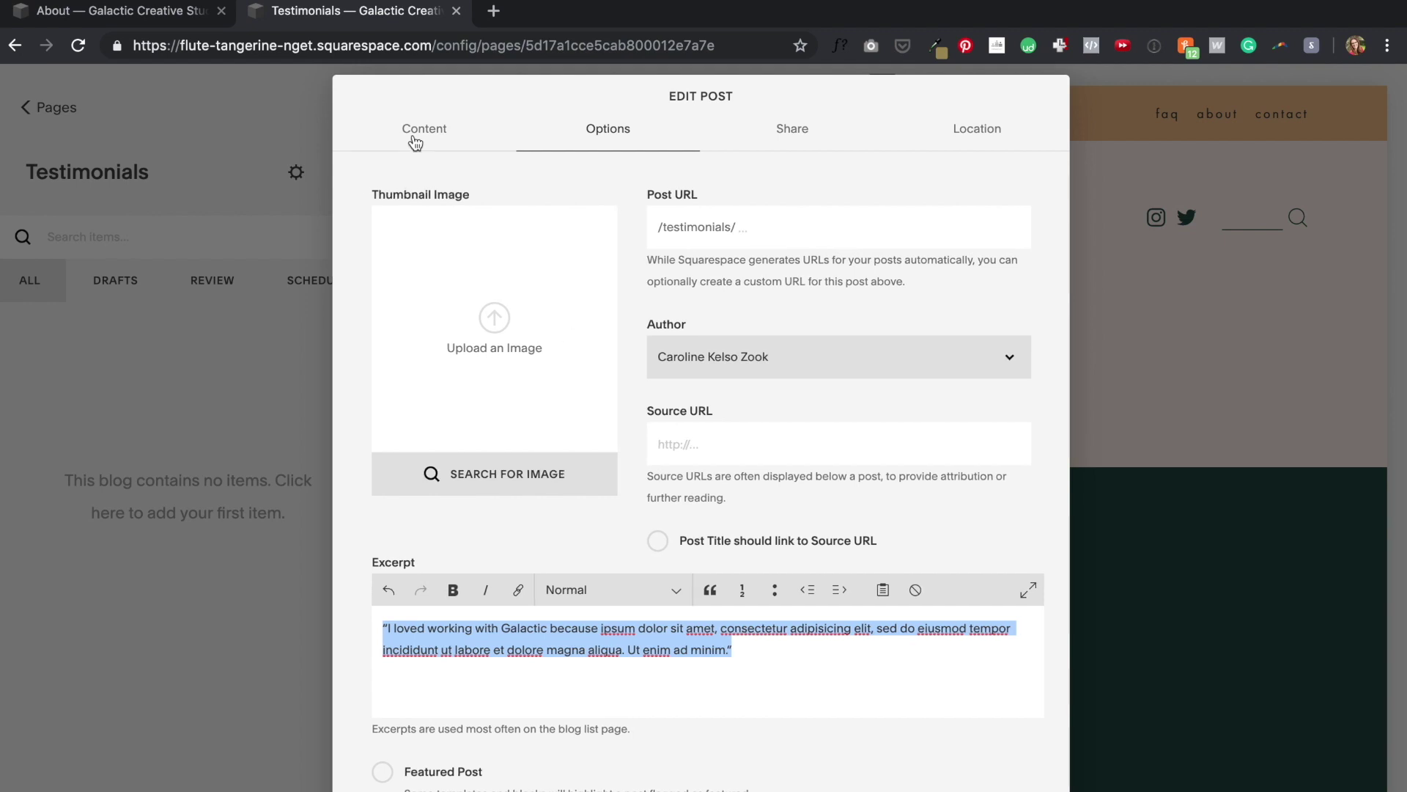
- Title the testimonial post "Lorem says..." and publish it
left_click(413, 136)
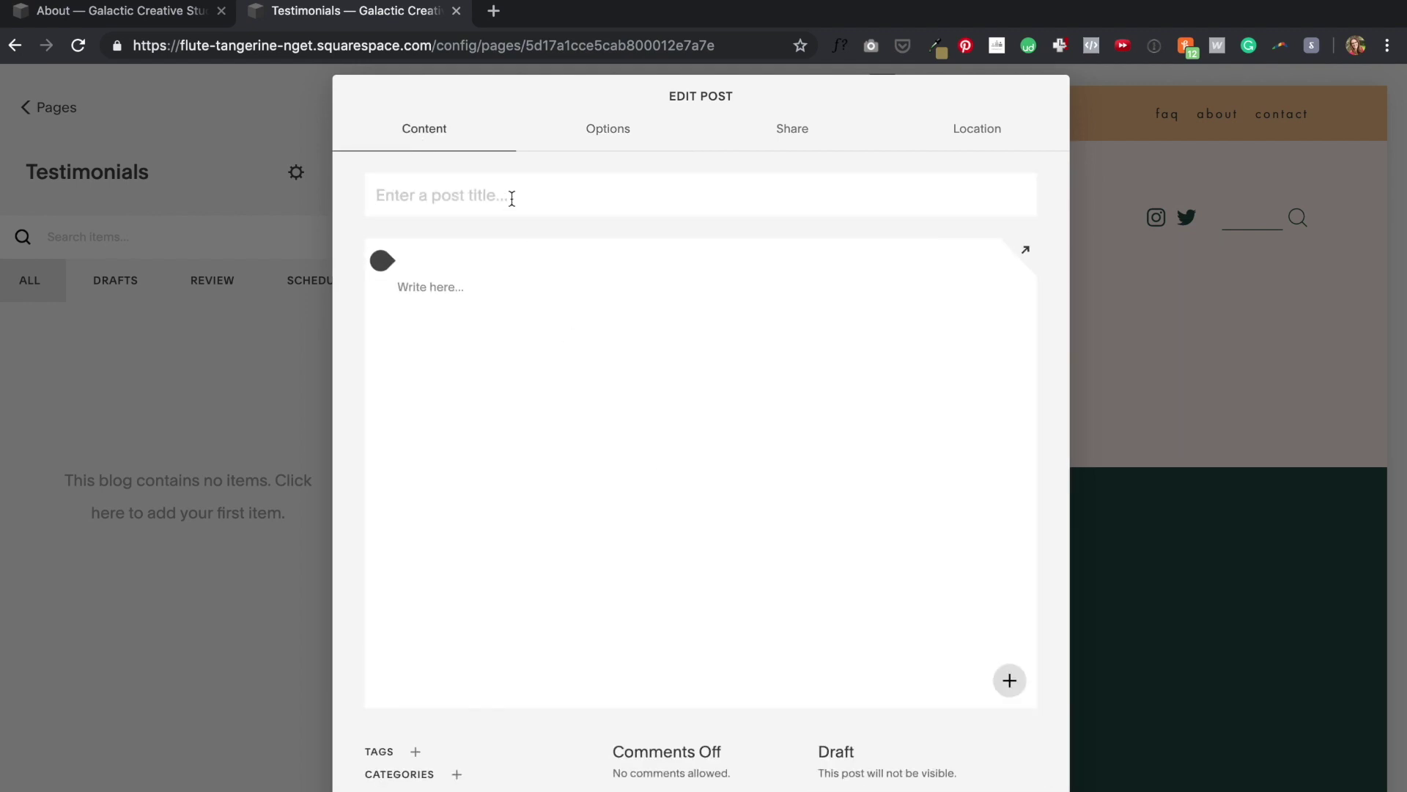
type("Lorem says...")
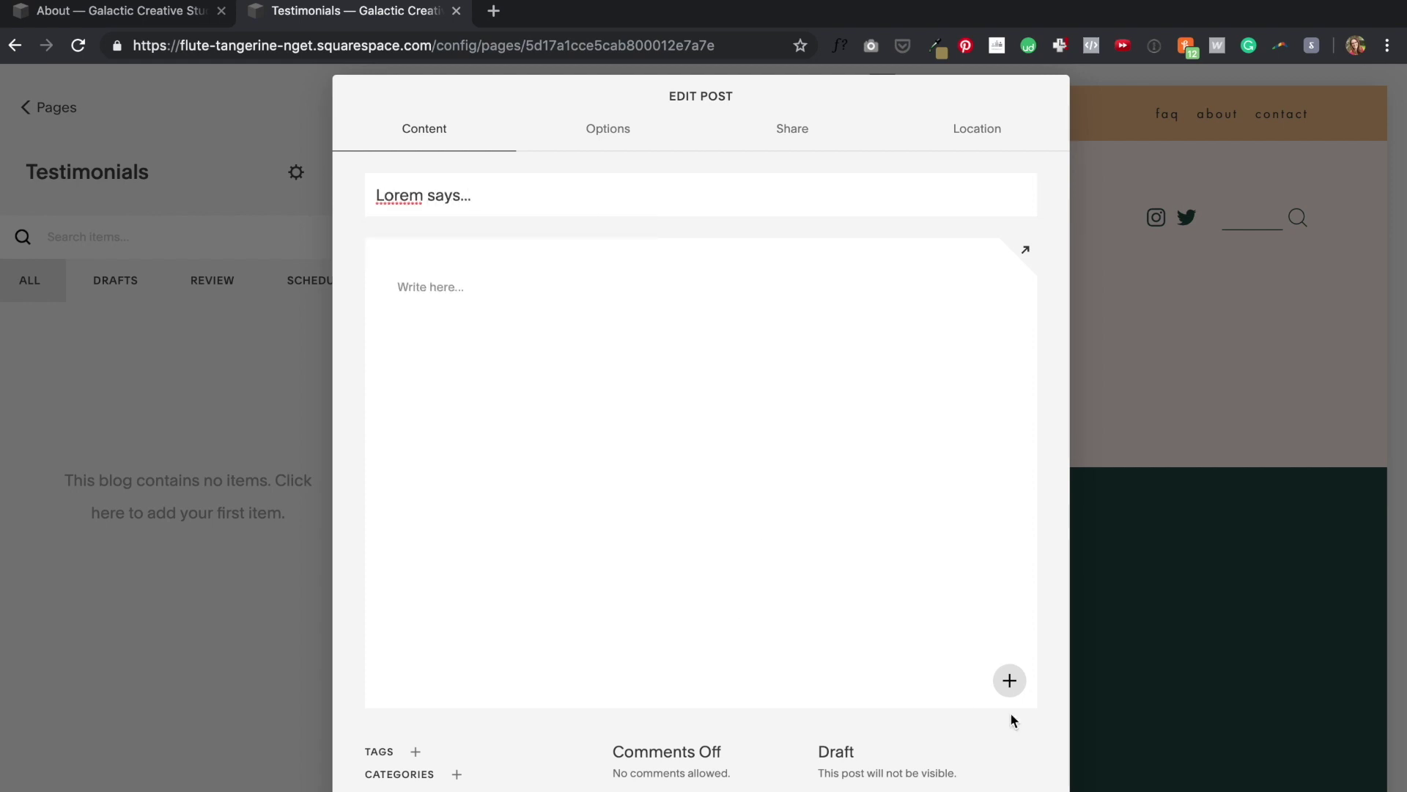
left_click(1003, 788)
- Duplicate the "Lorem says..." post into two more published testimonials titled "Dolor says..." and "Ipsum says..."
left_click(346, 325)
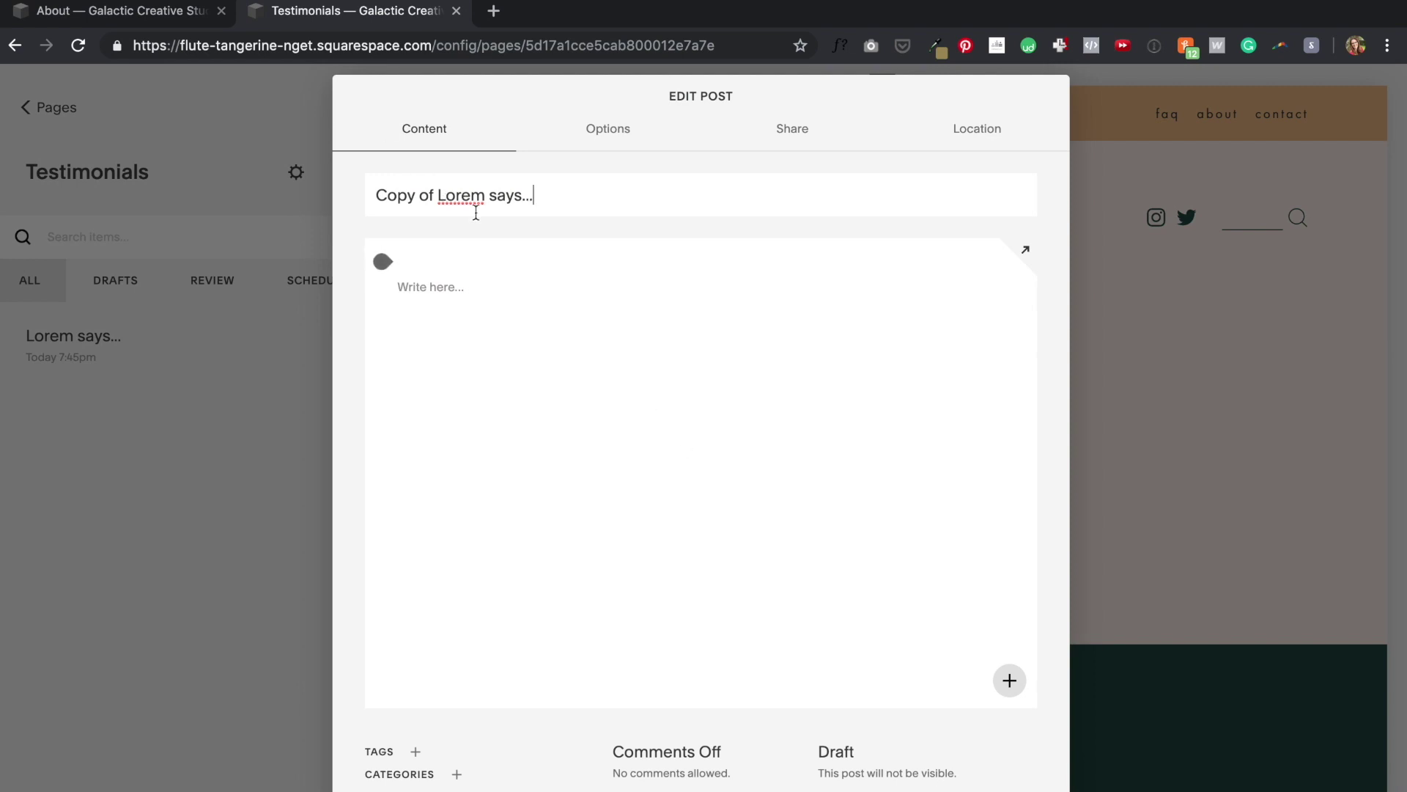
left_click(915, 788)
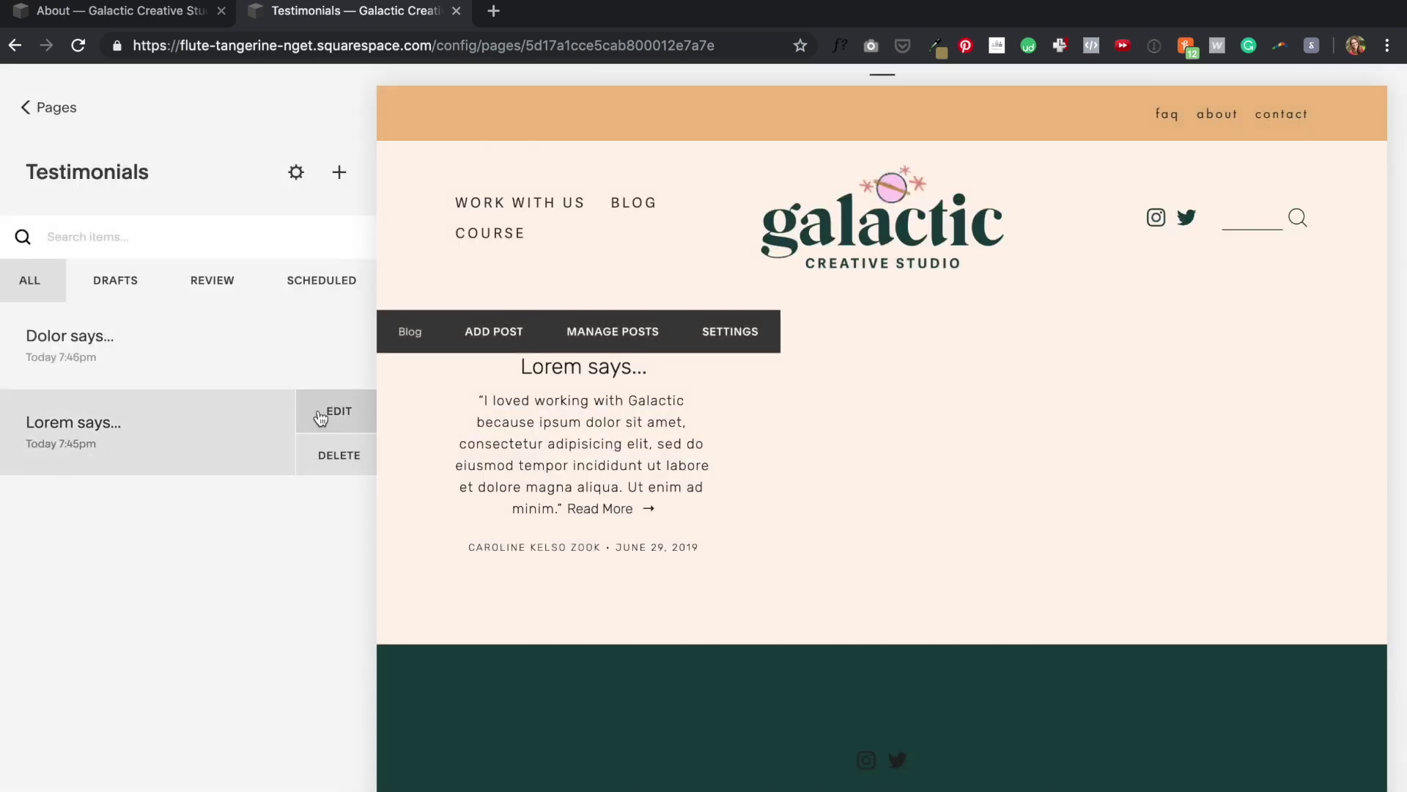
left_click(327, 411)
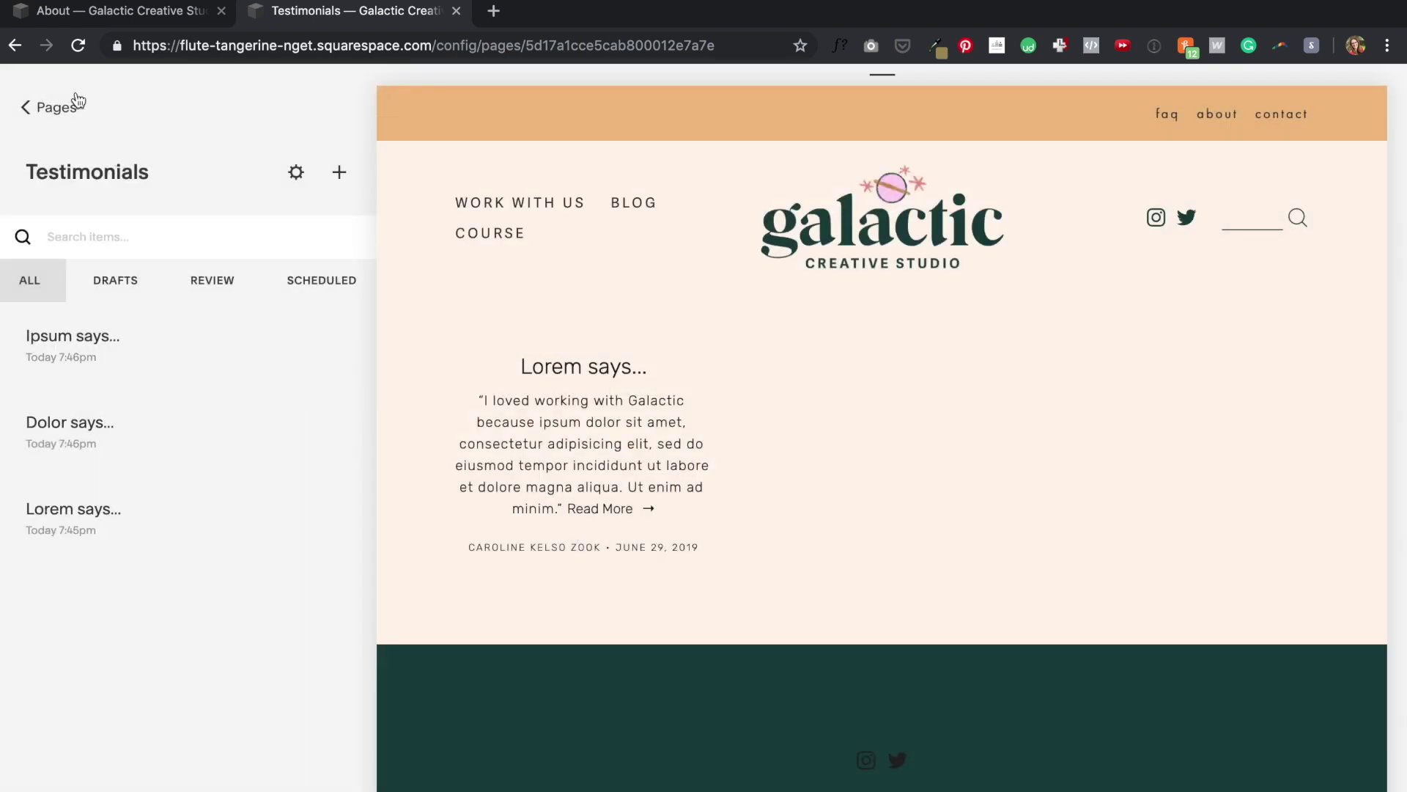
- Add a carousel summary block to the Work With Us page's Testimonials section, using the Testimonials blog as its content
left_click(77, 105)
left_click(113, 308)
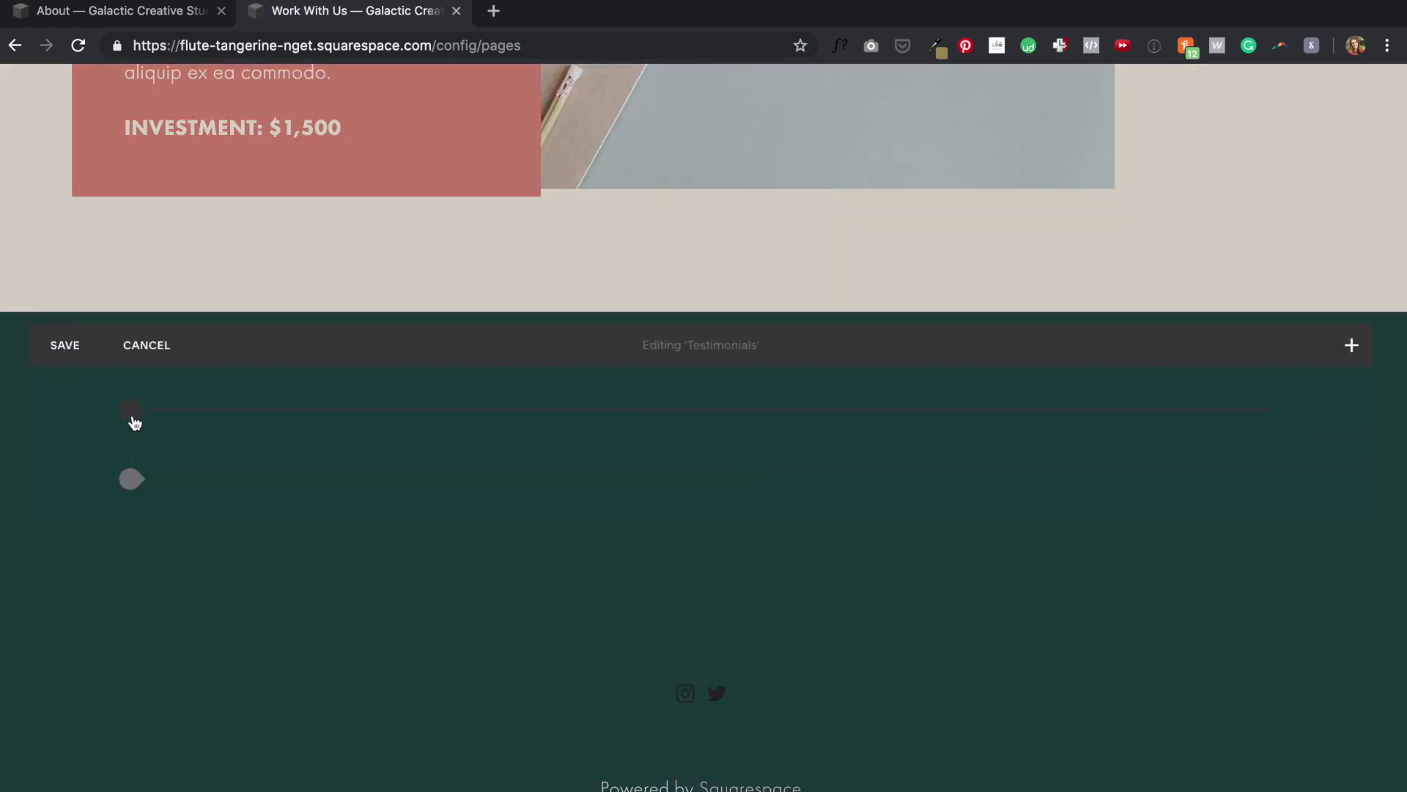
left_click(132, 417)
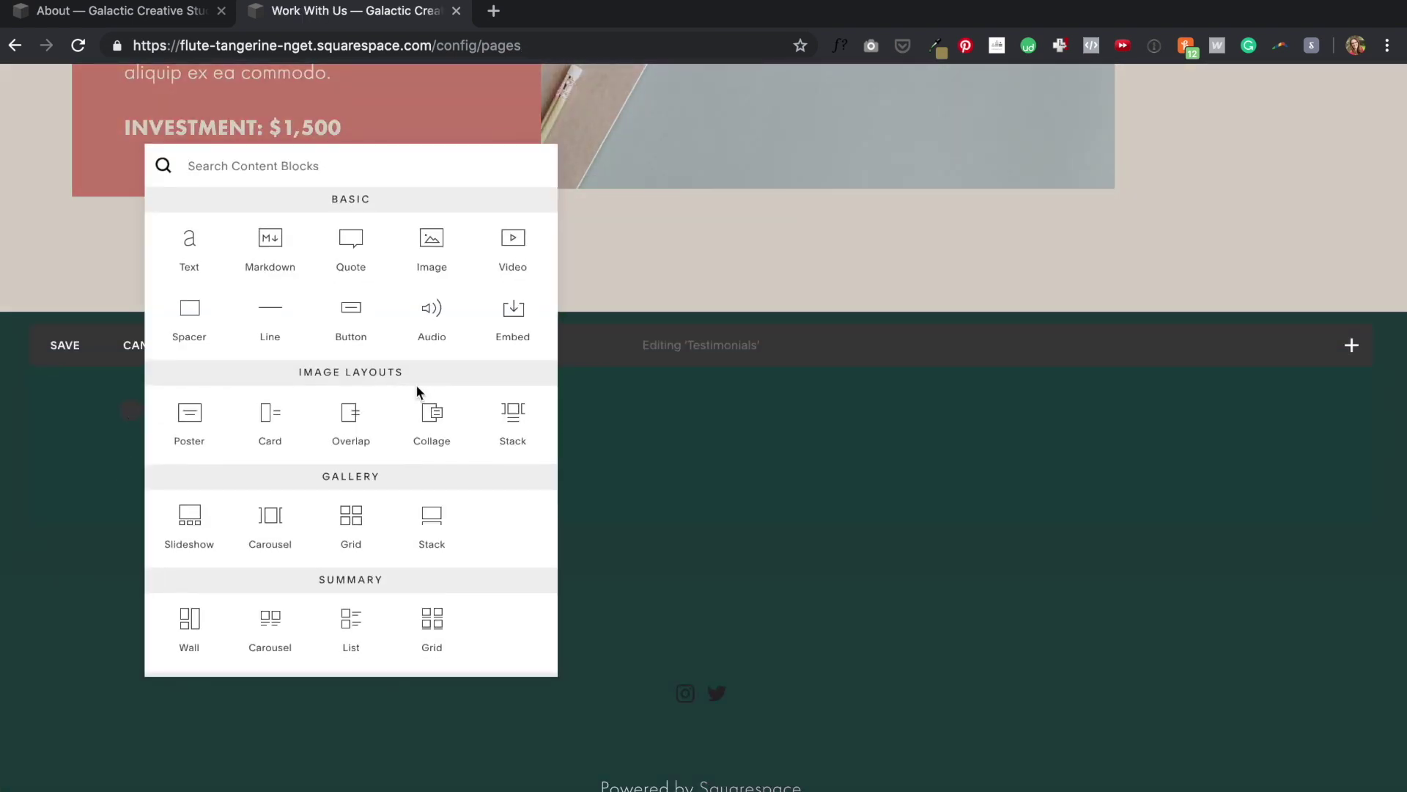
left_click(279, 622)
left_click(1018, 606)
- Clear the summary carousel's header text, set its aspect ratio to 16:9 Widescreen, and show 1 item per row
left_click(1151, 348)
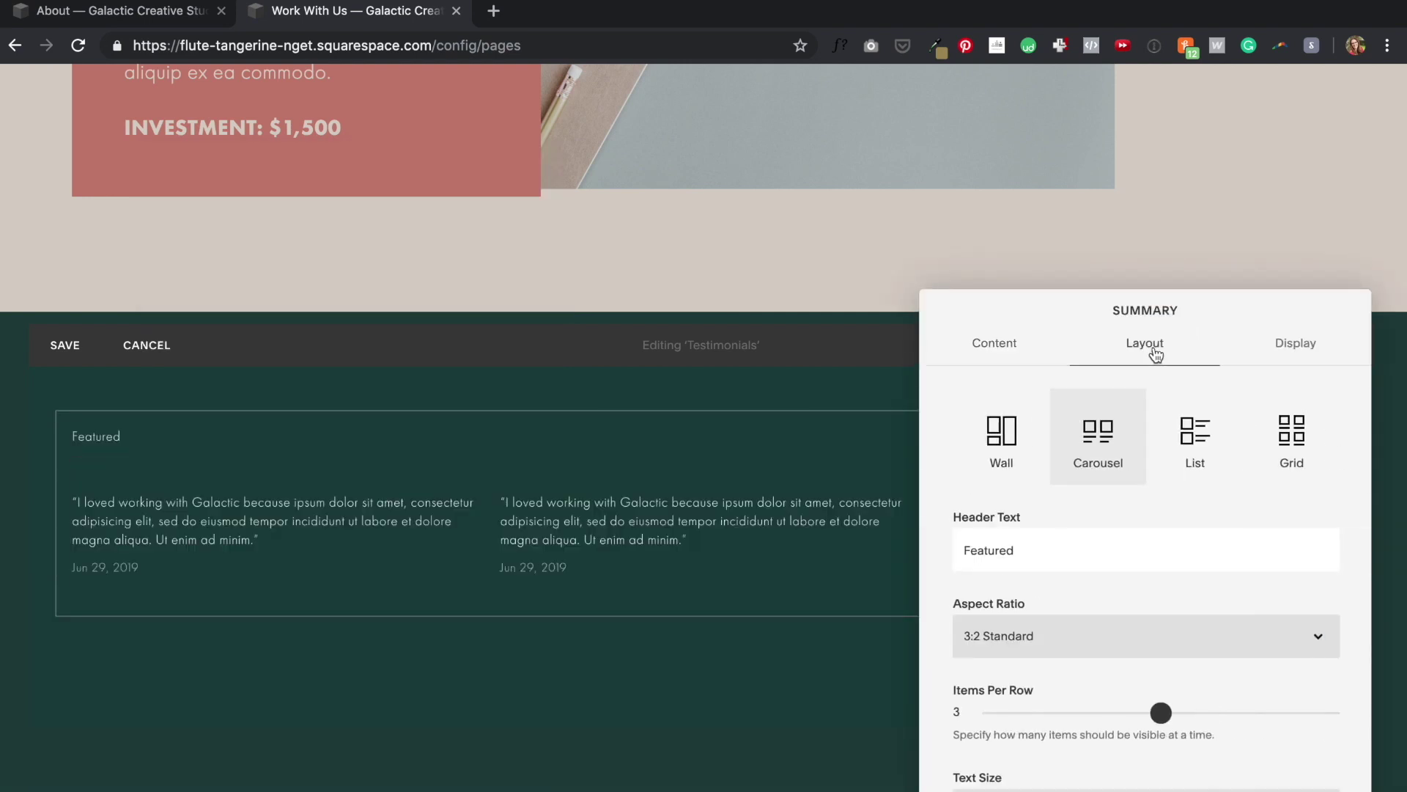
key("BackSpace")
scroll(1092, 564, "down", 1)
left_click(1077, 583)
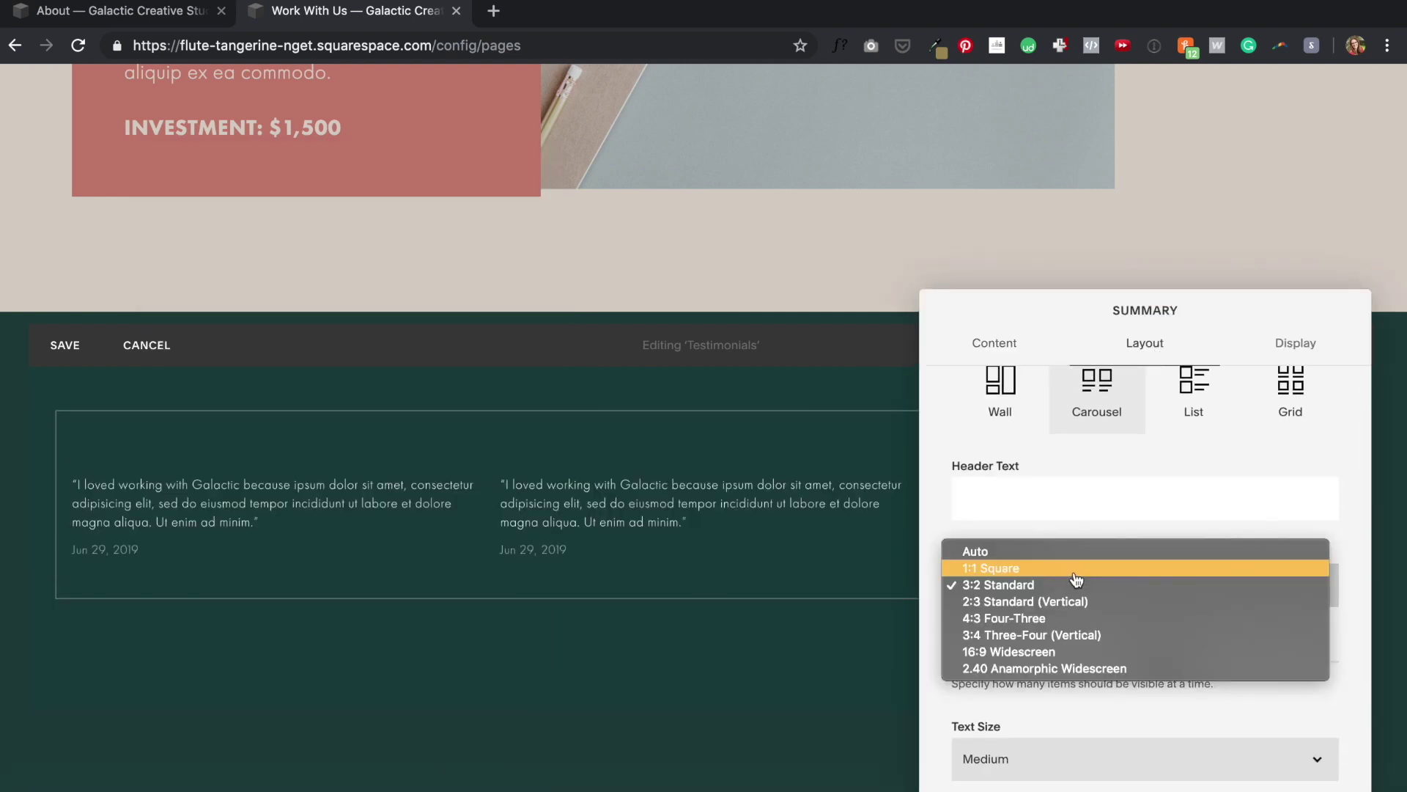
left_click(1057, 651)
left_click_drag(1058, 656, 1031, 667)
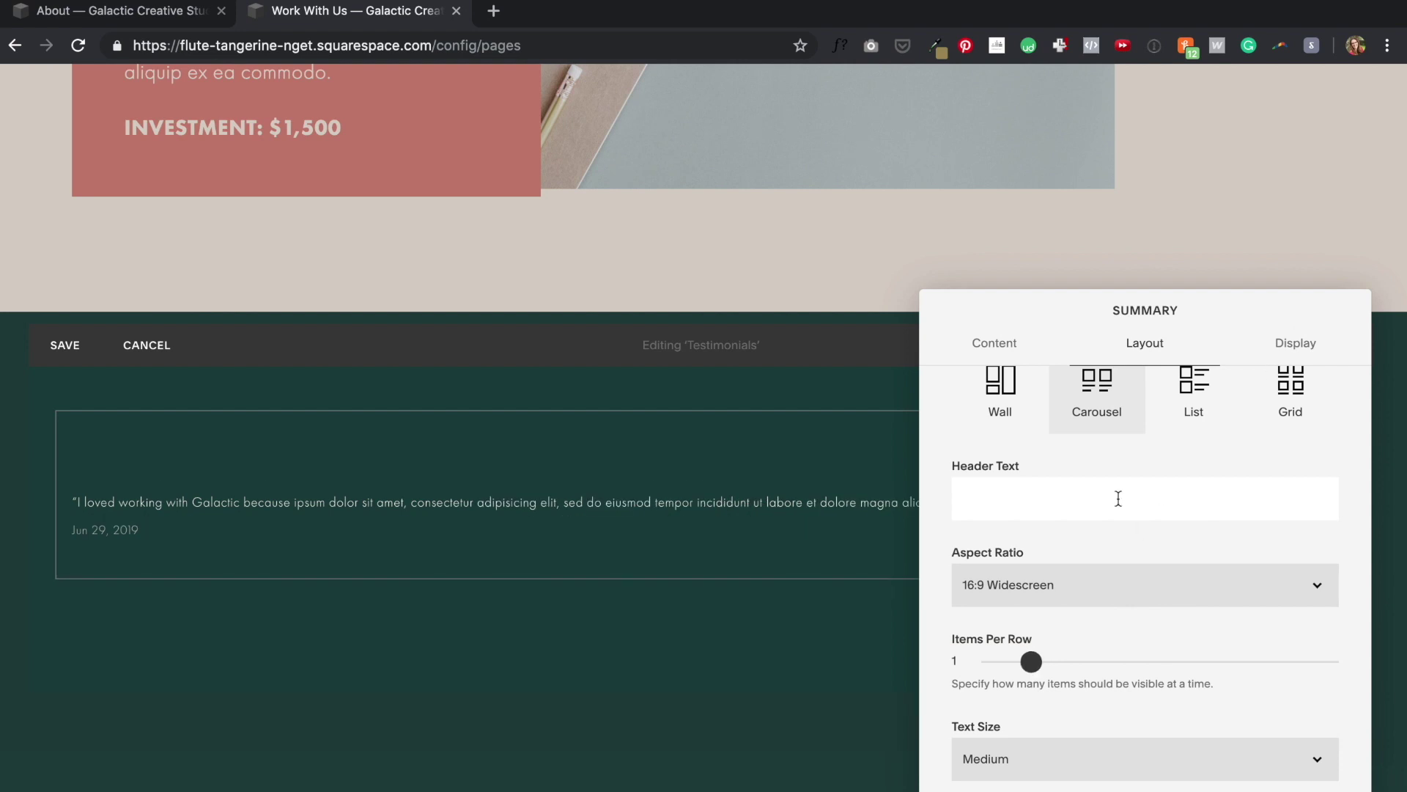
- Set the summary carousel's text size to Extra Large and its text alignment to Center
scroll(1135, 487, "down", 3)
left_click(1026, 583)
left_click(999, 549)
left_click(1026, 668)
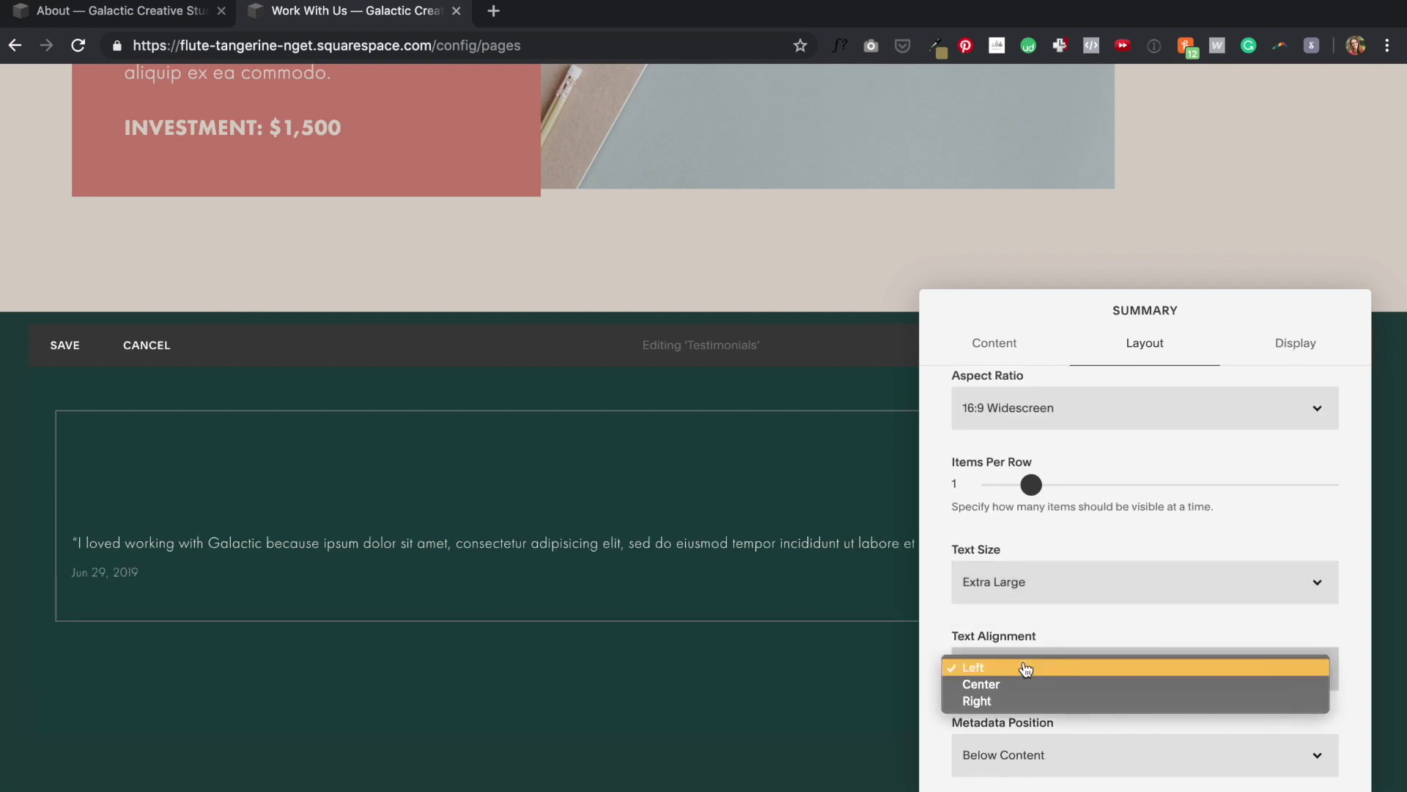
left_click(1025, 684)
- Limit the summary carousel to 3 items and set its primary metadata to None
left_click(1253, 345)
scroll(1186, 428, "up", 3)
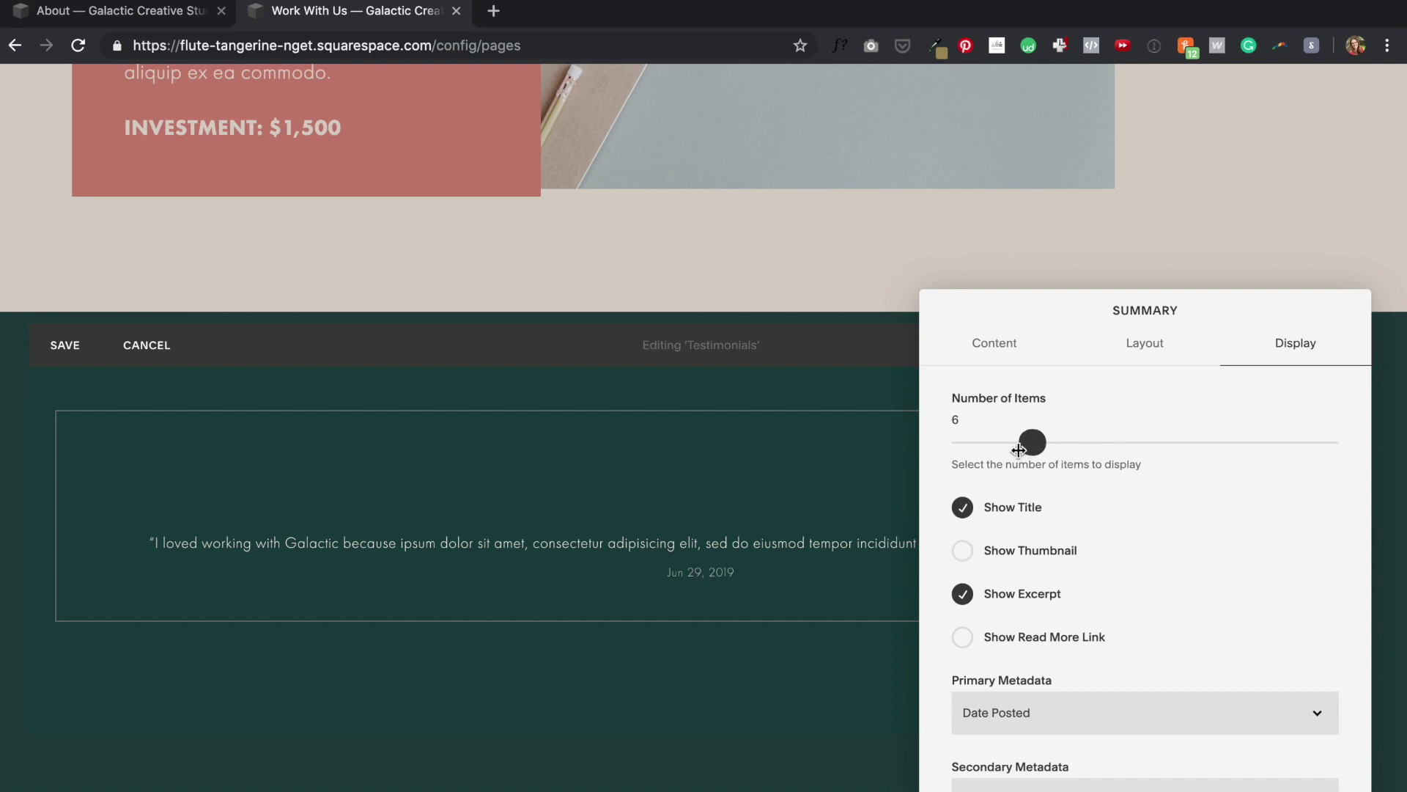
left_click_drag(998, 451, 986, 450)
scroll(455, 615, "down", 1)
left_click(455, 611)
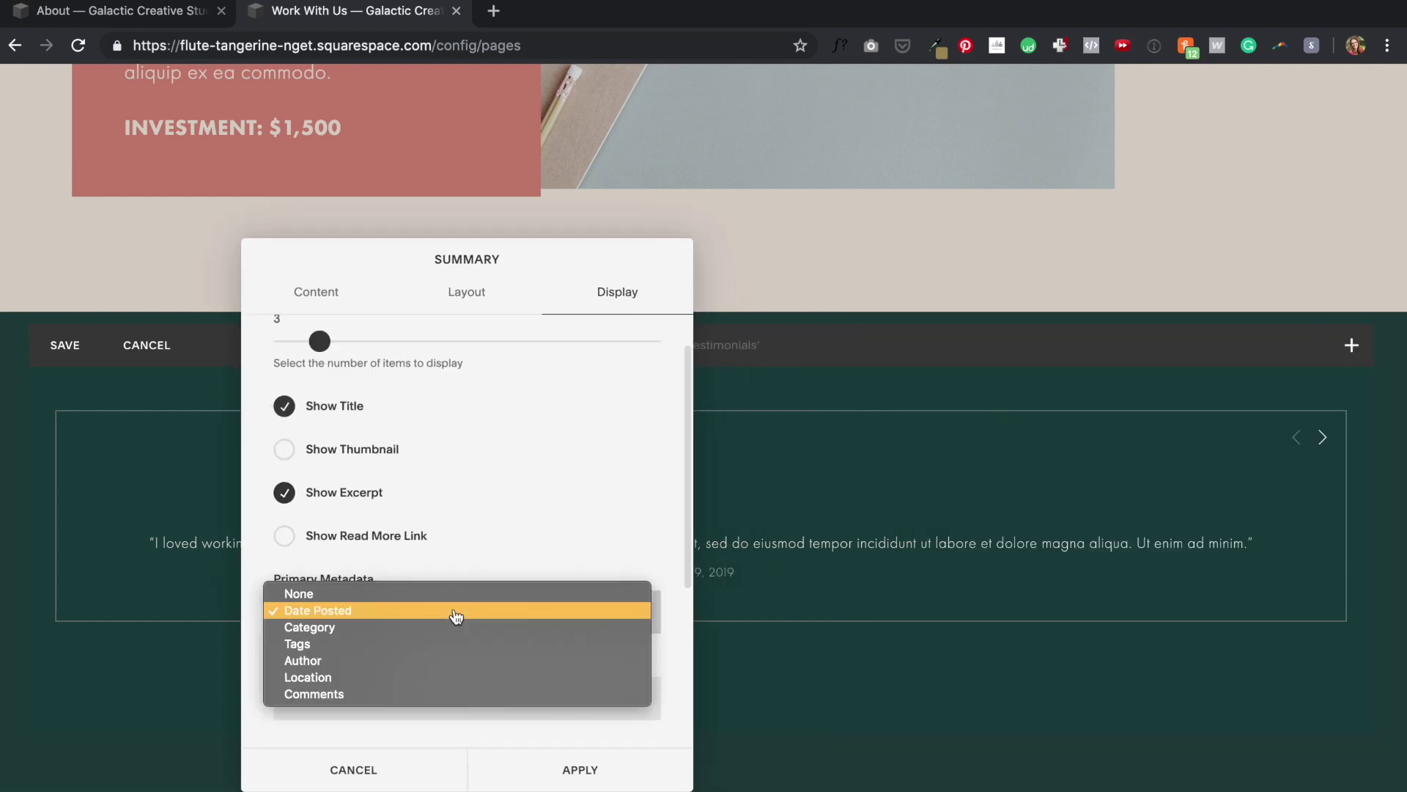
left_click(456, 590)
- Check the testimonials section and expand the site preview to full width
scroll(543, 603, "down", 3)
scroll(543, 602, "up", 5)
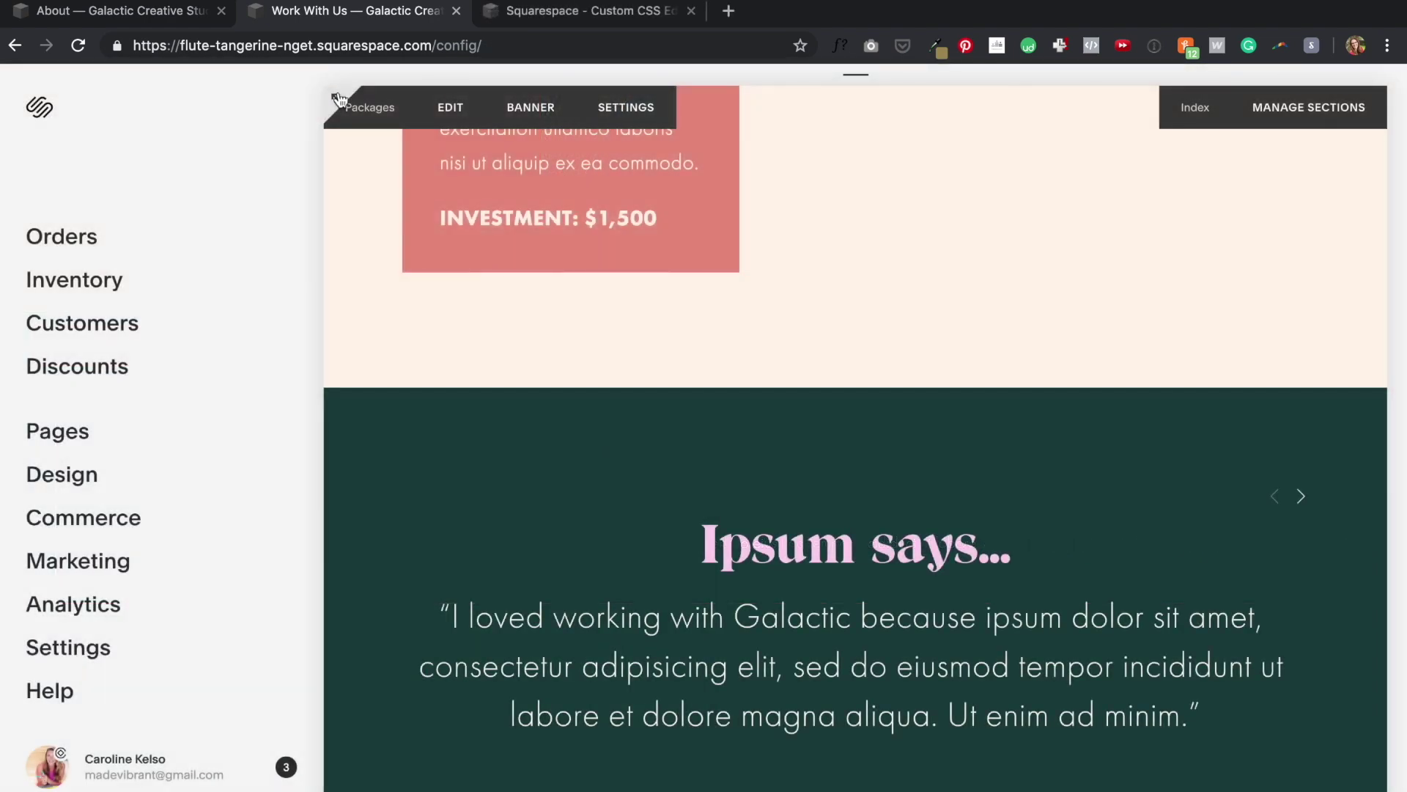
left_click(338, 100)
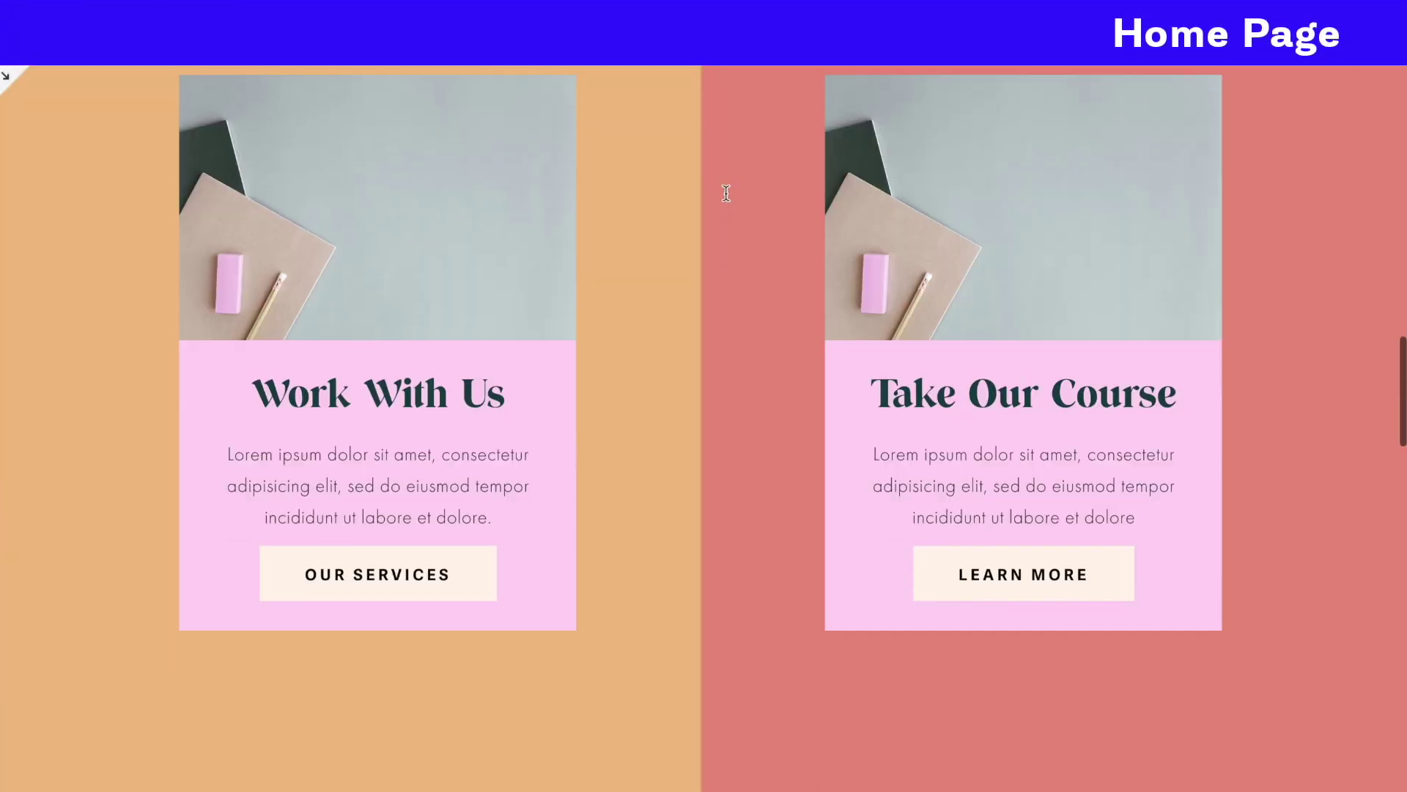
- Review the layout of the Home, About and Services pages, advancing the testimonials carousel by one slide
scroll(726, 194, "down", 20)
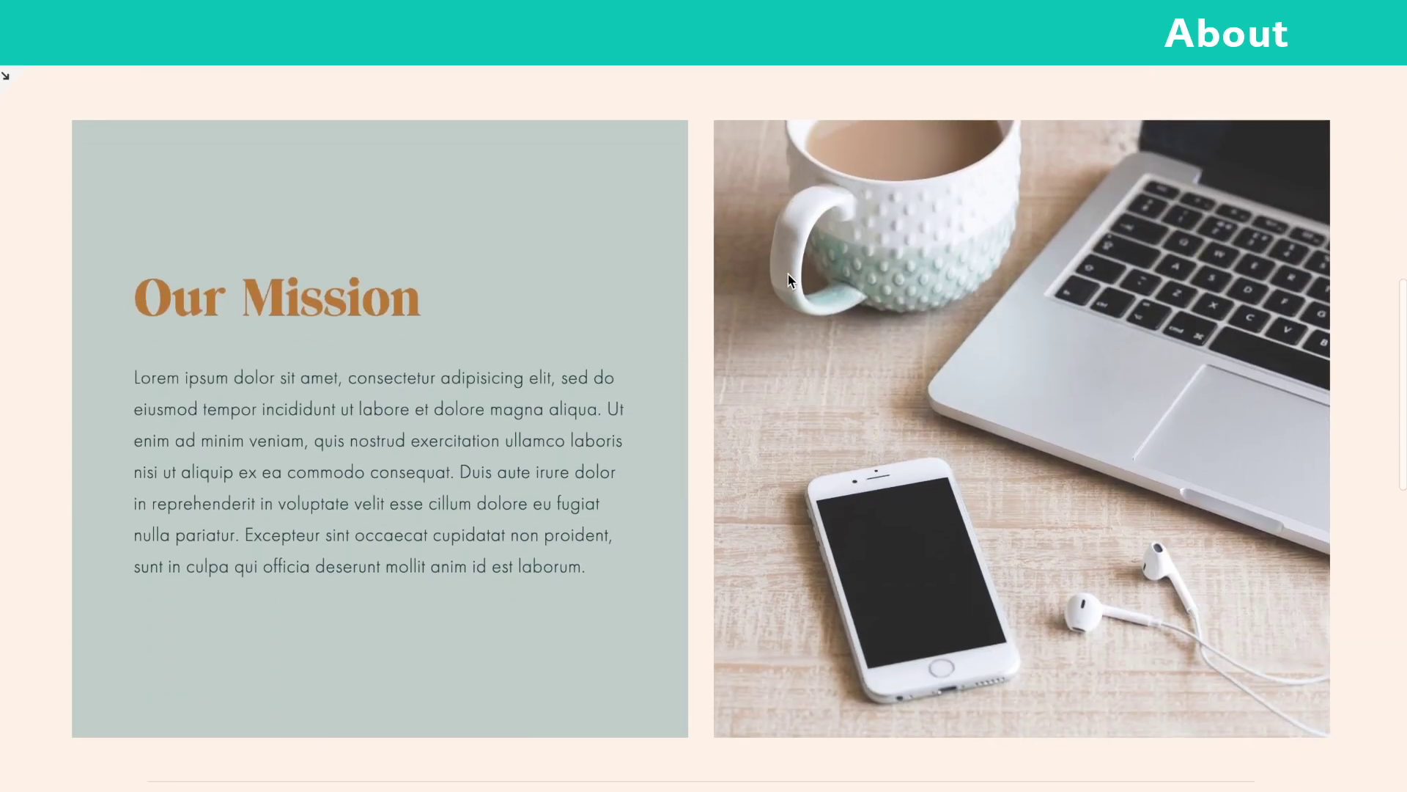
scroll(790, 281, "down", 14)
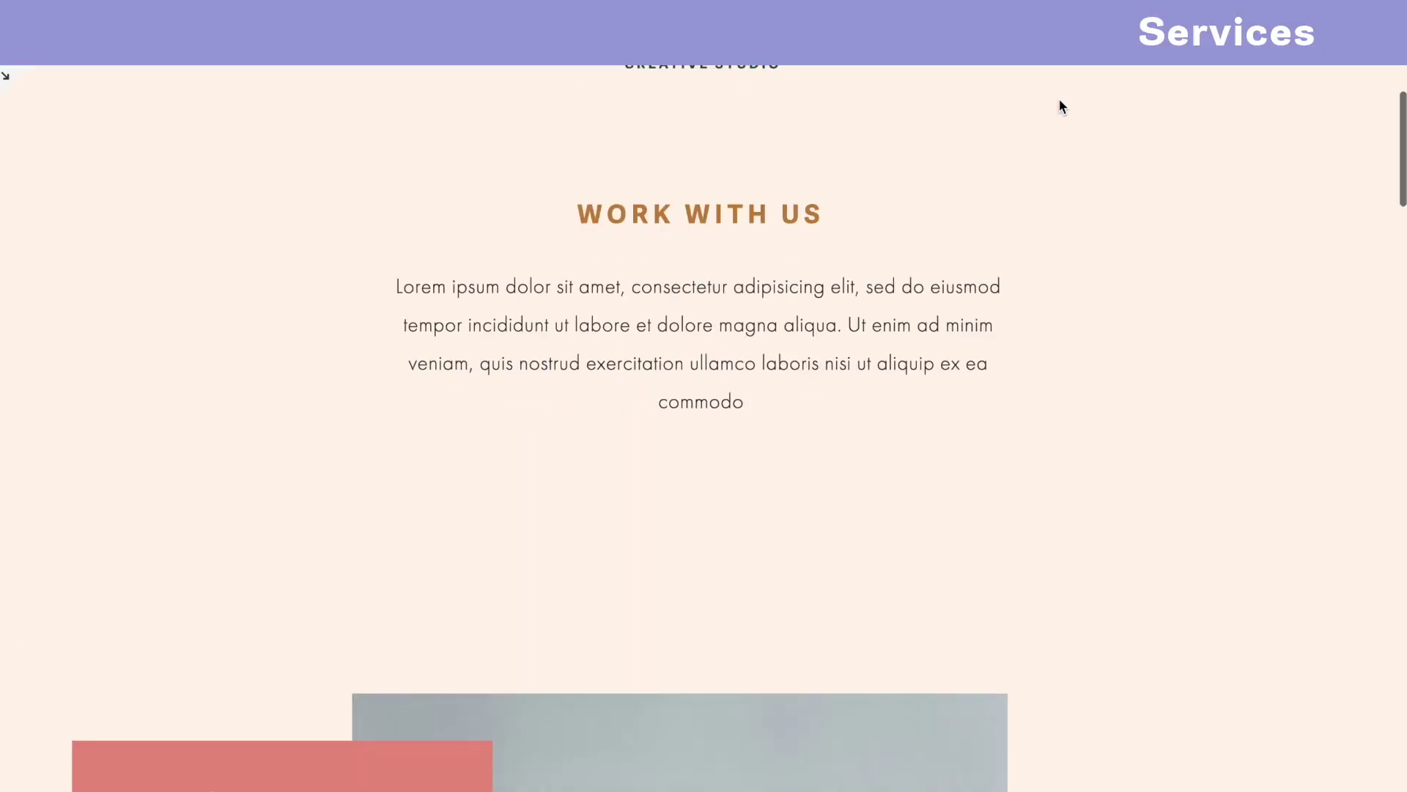
scroll(1059, 102, "down", 20)
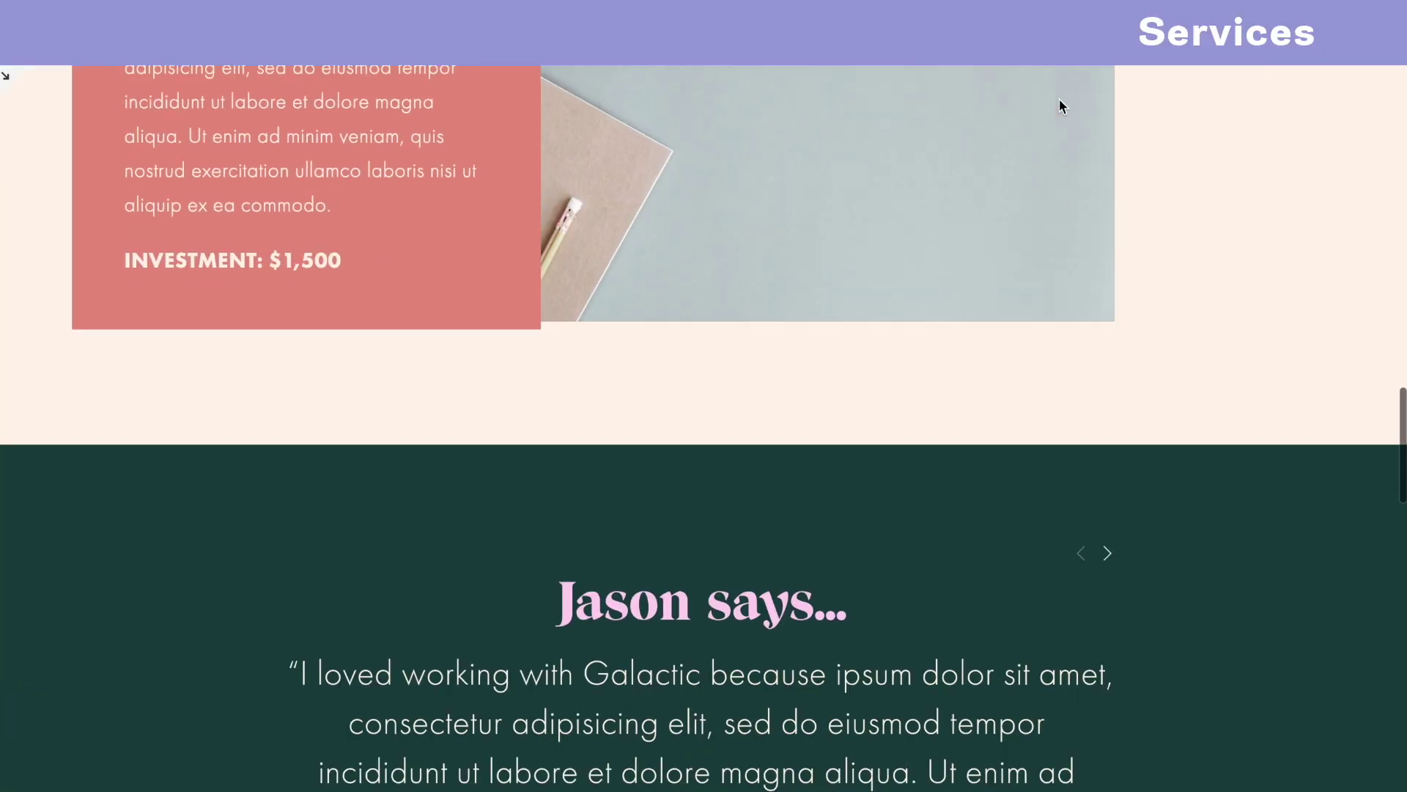
scroll(1062, 110, "down", 5)
left_click(1109, 224)
scroll(1109, 226, "down", 15)
scroll(1109, 232, "down", 10)
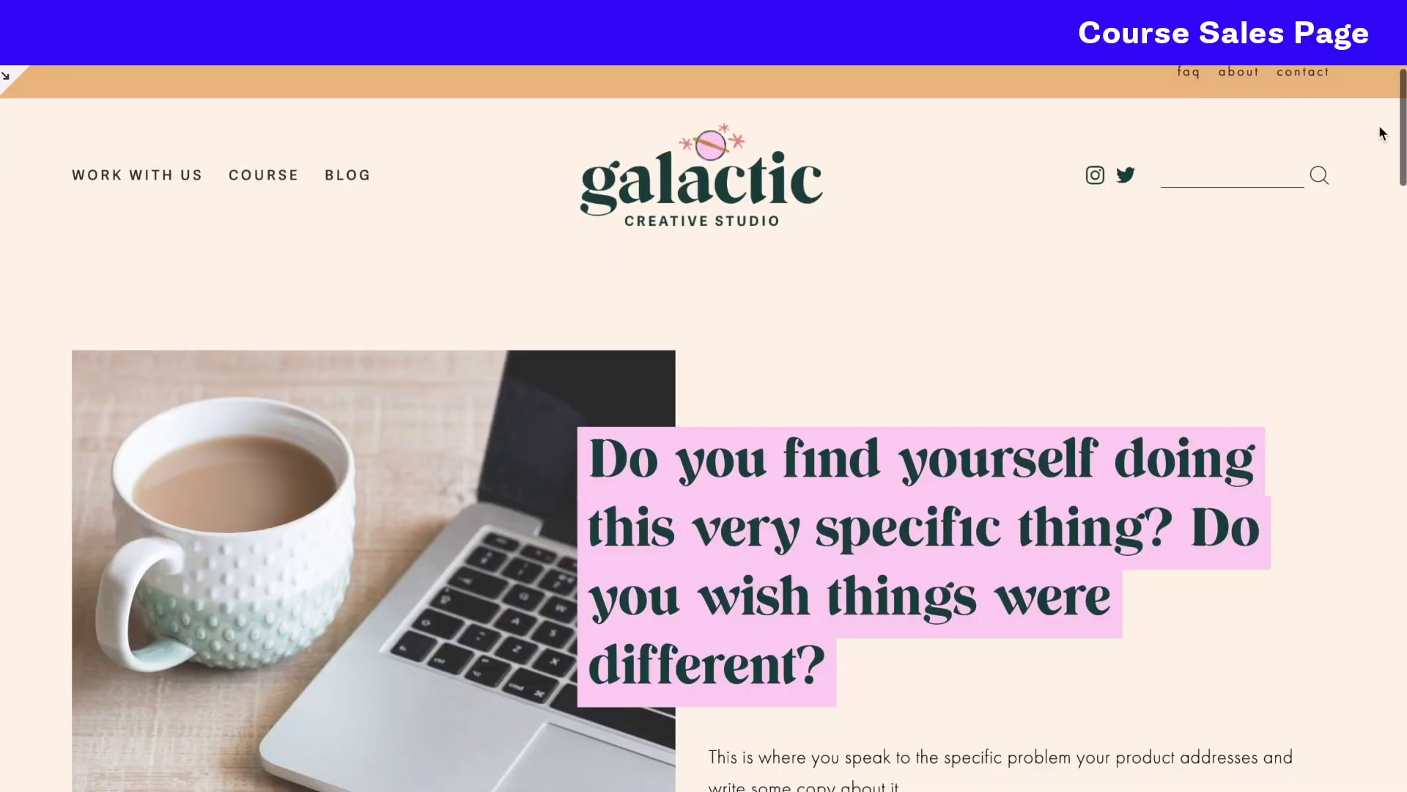
- Review the layout of the Course Sales Page, Blog and Contact pages from header to lower sections
scroll(1382, 133, "down", 20)
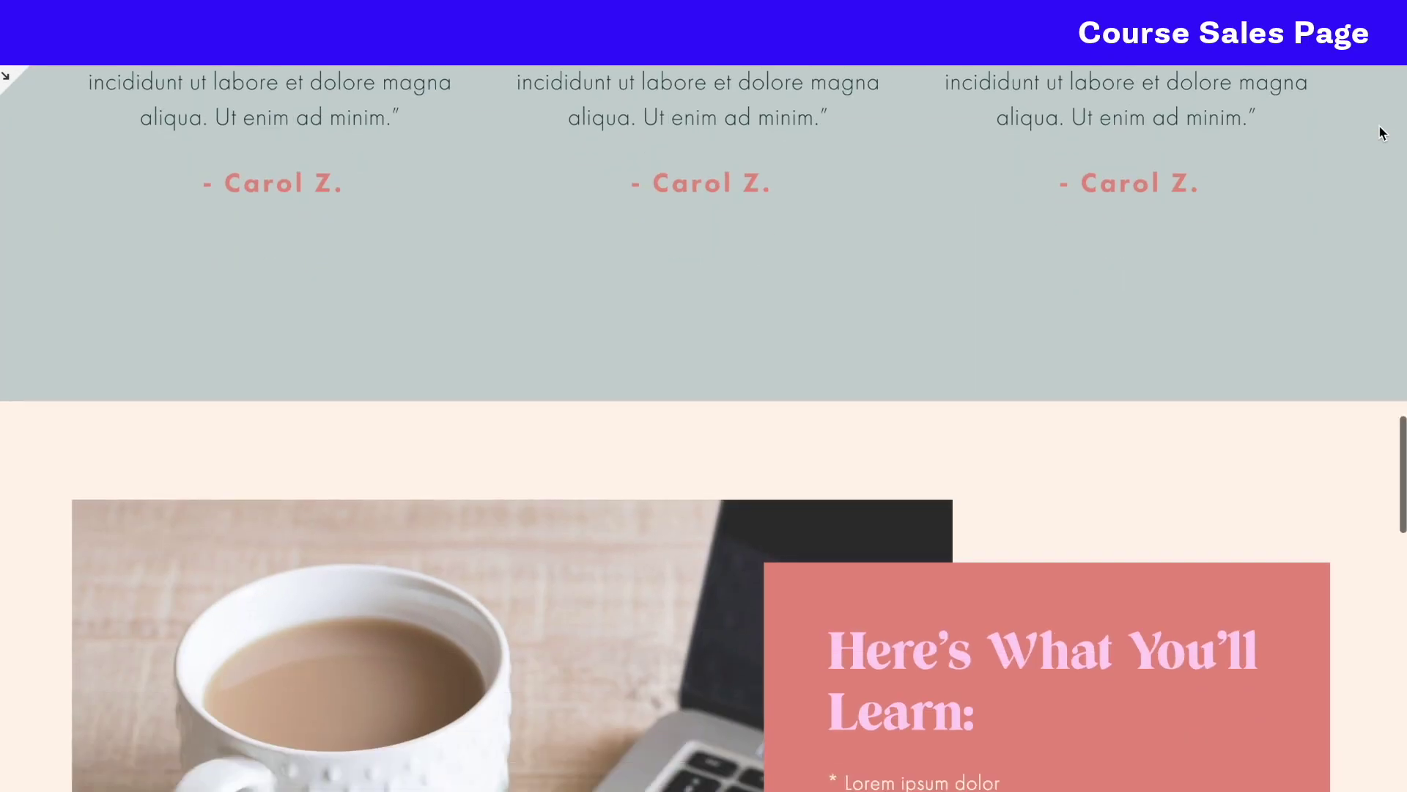
scroll(1382, 133, "down", 20)
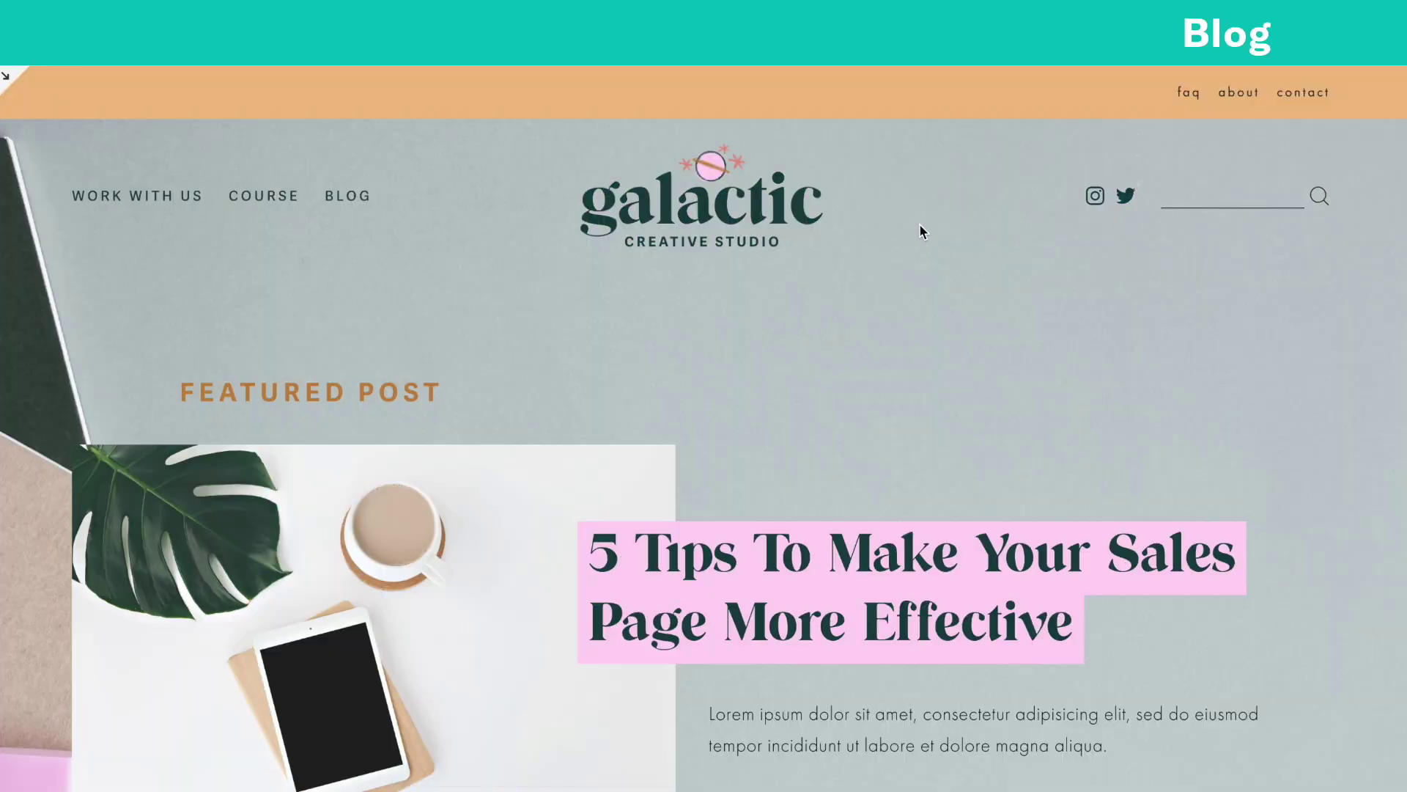
scroll(919, 223, "down", 15)
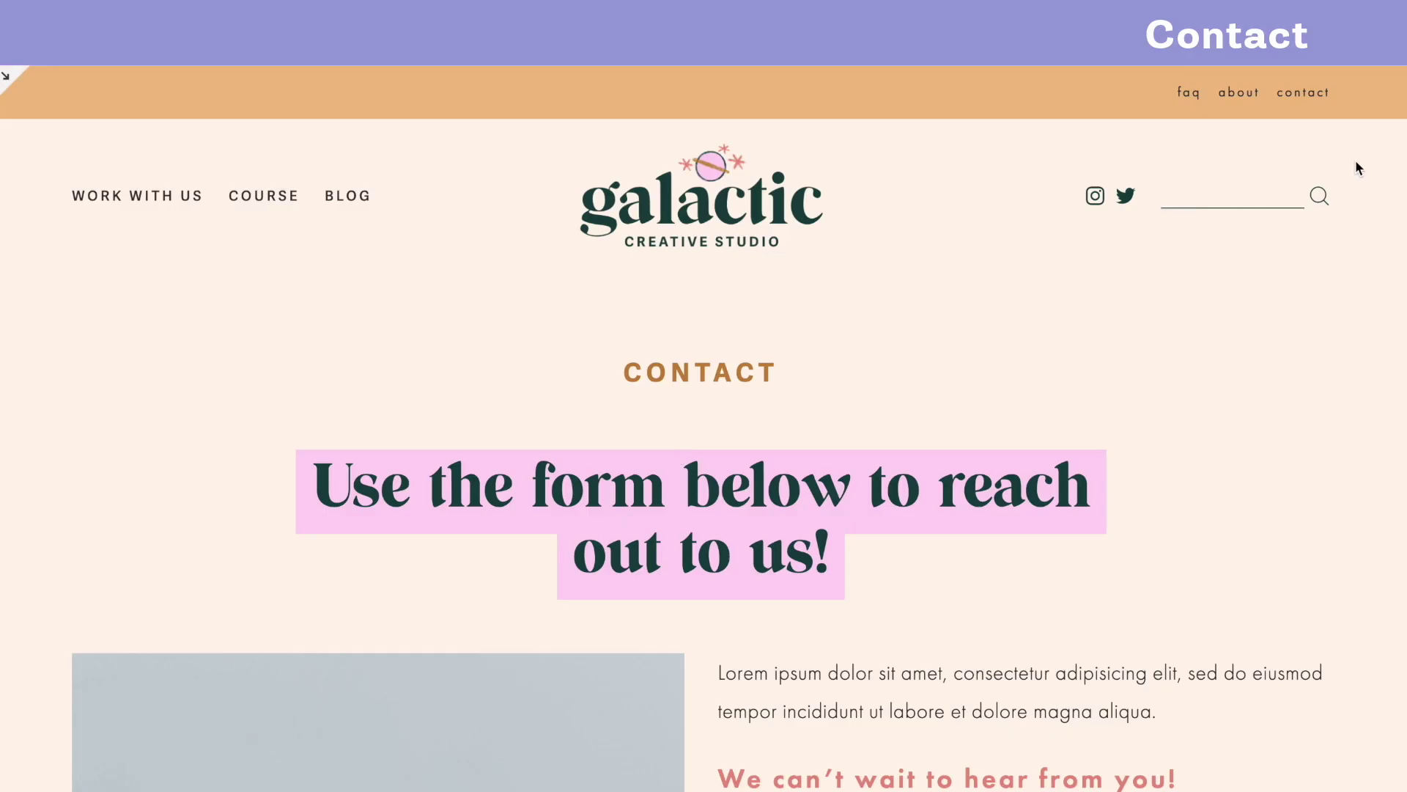
scroll(1355, 161, "down", 10)
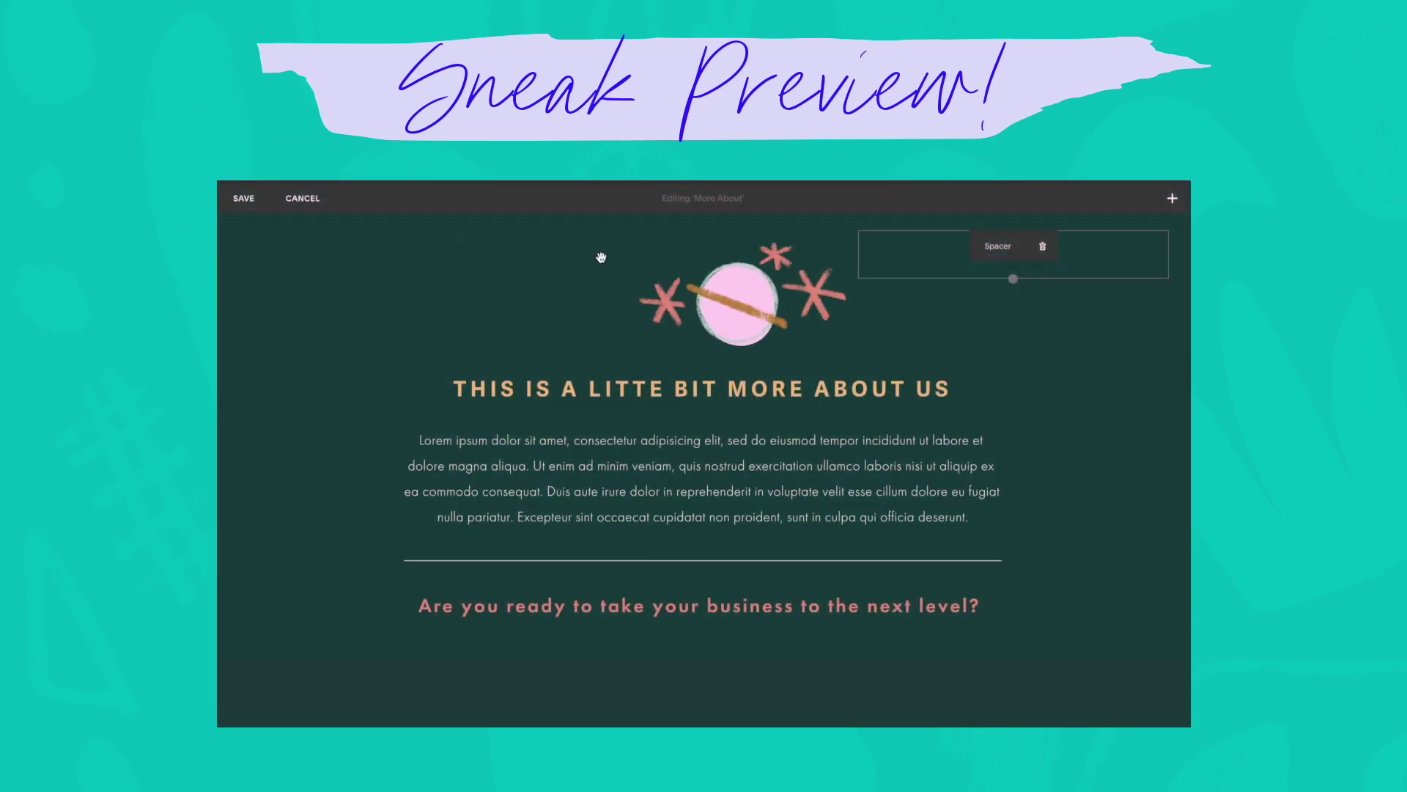
- Adjust the spacer block beside the planet graphic in the More About section
left_click_drag(851, 261, 807, 249)
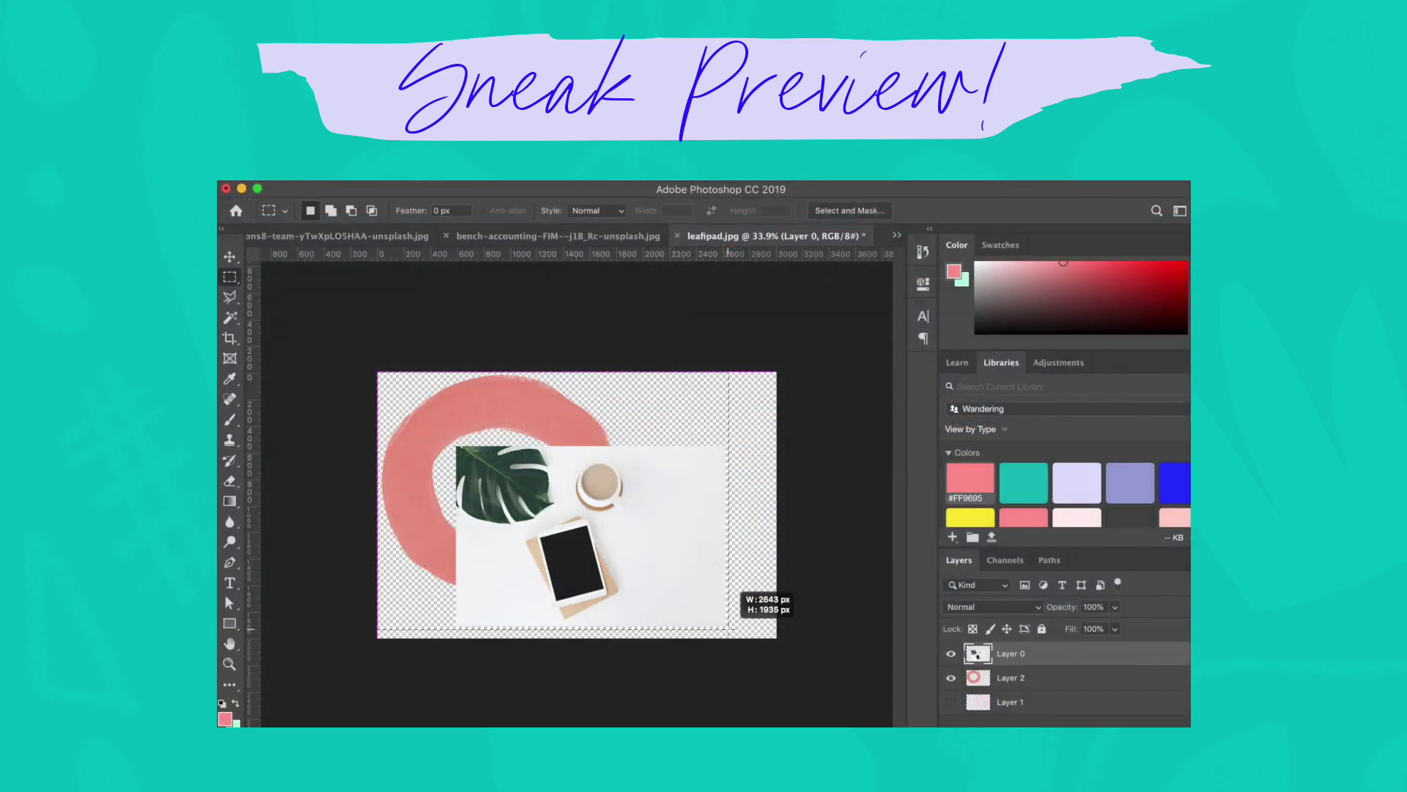
- In Photoshop, crop the leafipad.jpg collage to a selection about 2643 by 1931 px around the pink ring and tablet photo
left_click_drag(728, 629, 729, 628)
left_click(230, 338)
key("Return")
key("v")
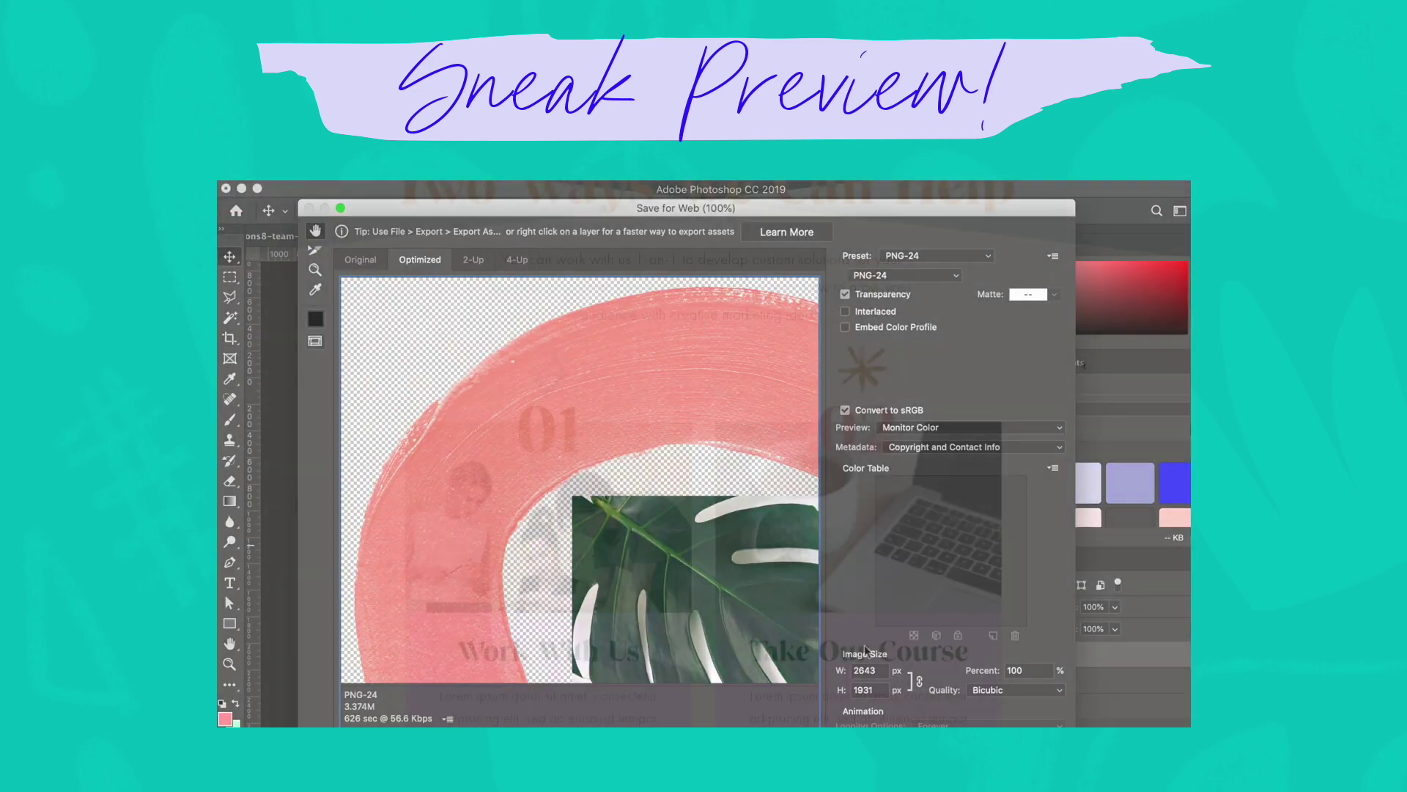